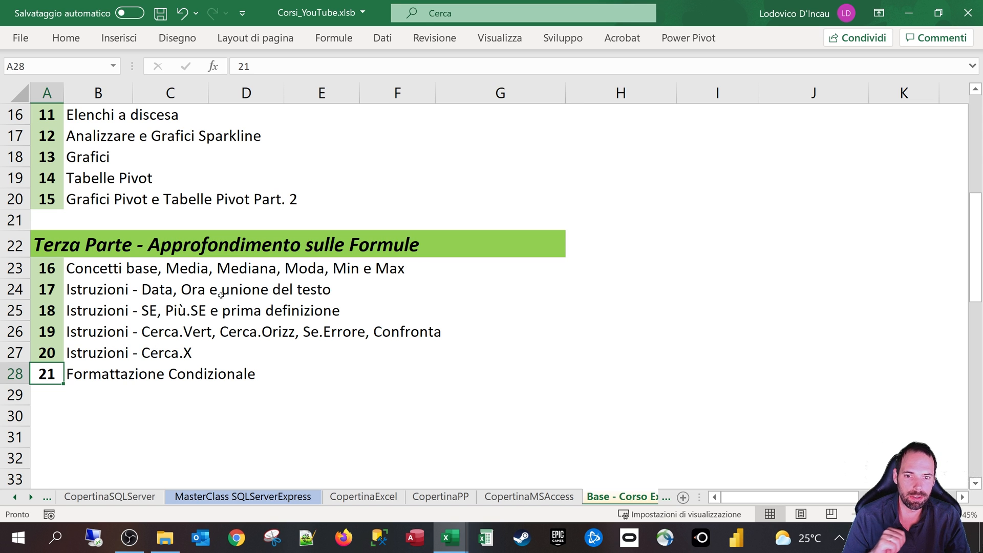
Switch to the L21_Formattazione_Condizionale.xlsb workbook and examine the Δtg cells of Reparto 1 and Reparto 2.
left_click(451, 537)
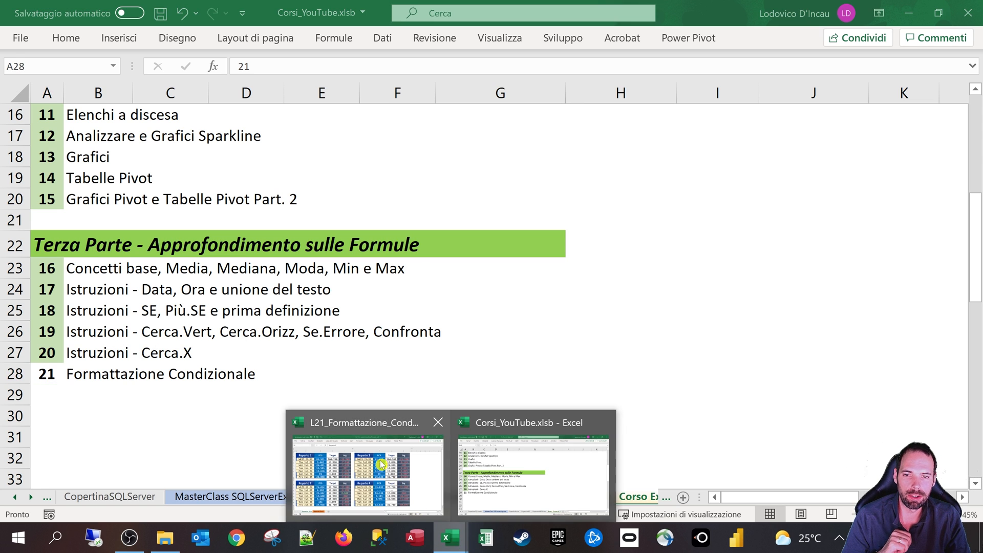
left_click(380, 464)
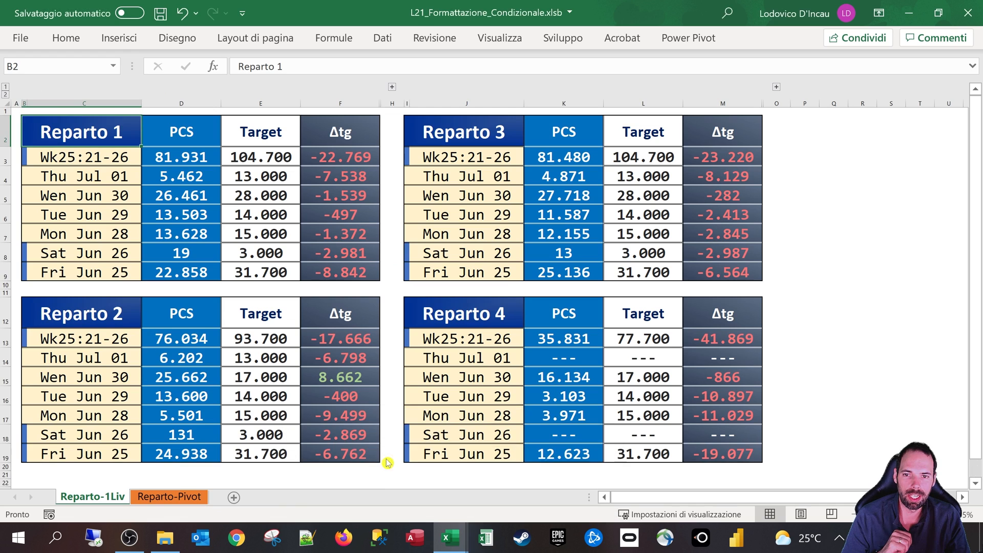
left_click(323, 206)
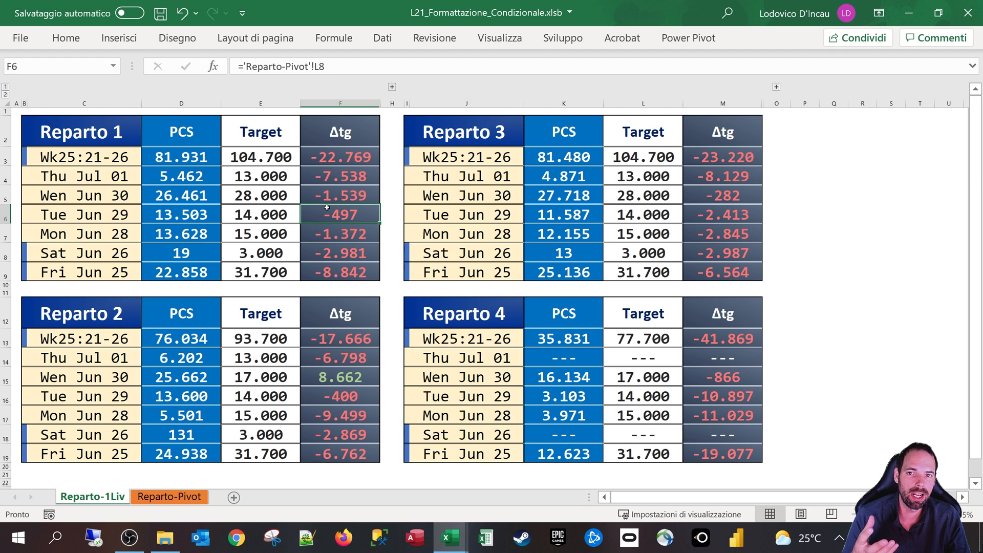
left_click(337, 198)
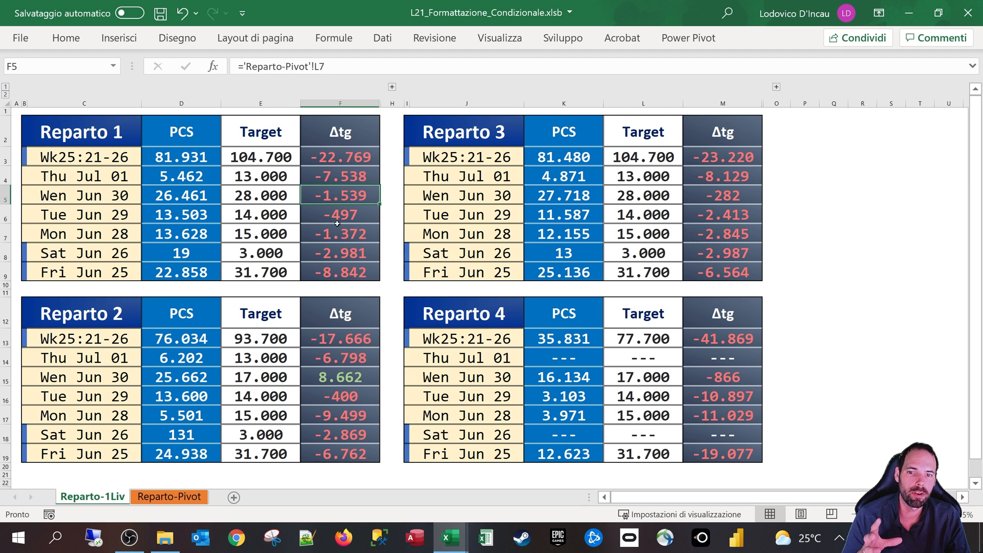
left_click_drag(336, 163, 340, 274)
left_click(342, 379)
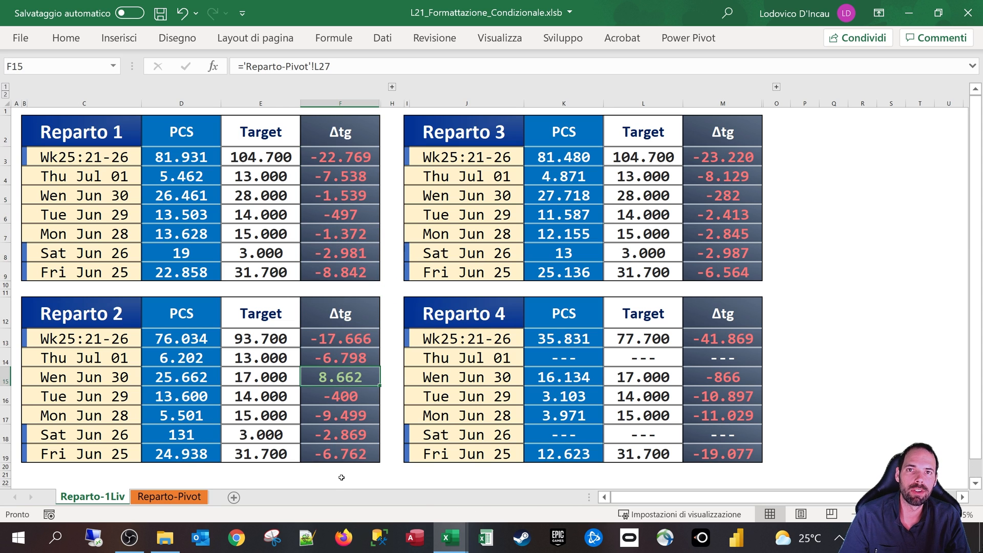
Try '--- in Reparto 1's Wen Jun 30 Δtg cell and 500 in its Tue Jun 29 Δtg cell, and undo both entries.
left_click(330, 198)
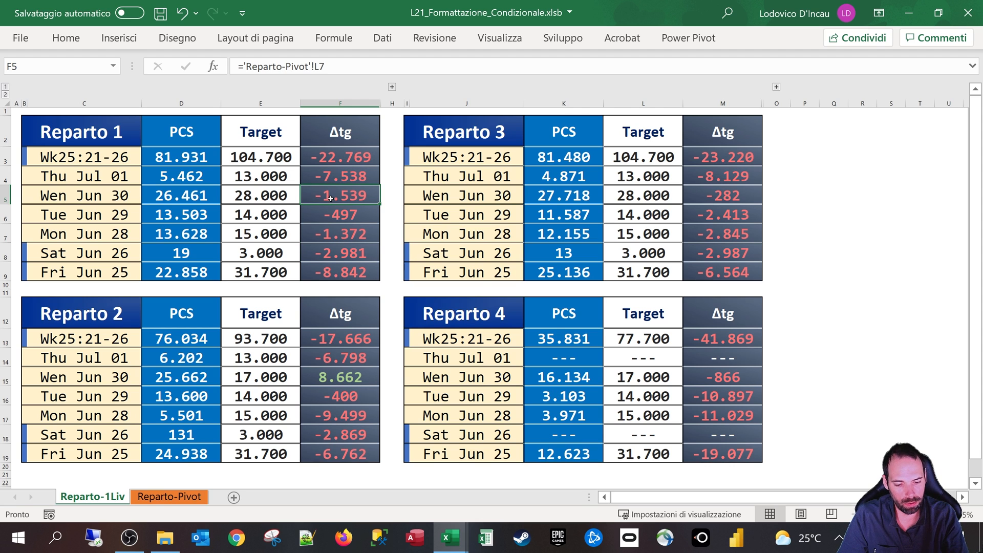
type("'---")
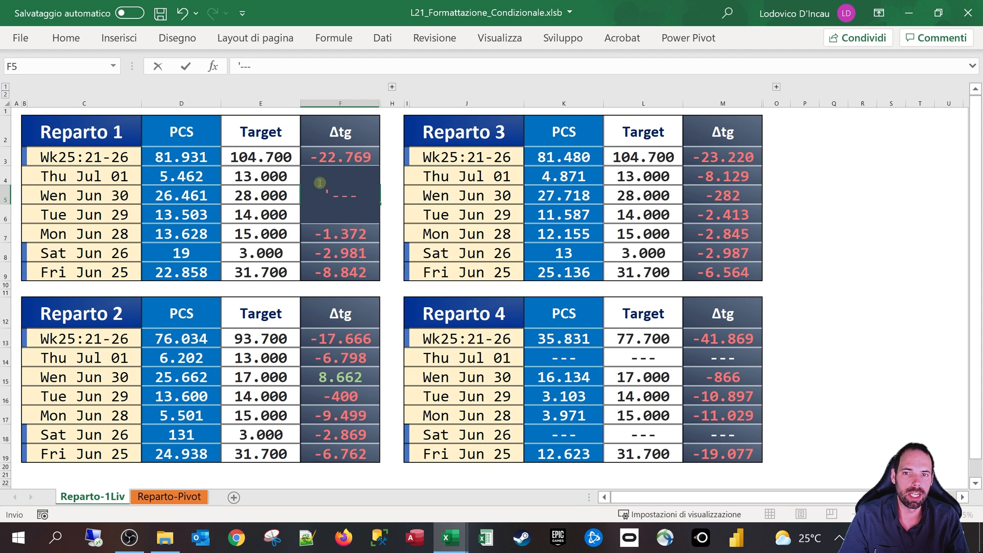
key("Return")
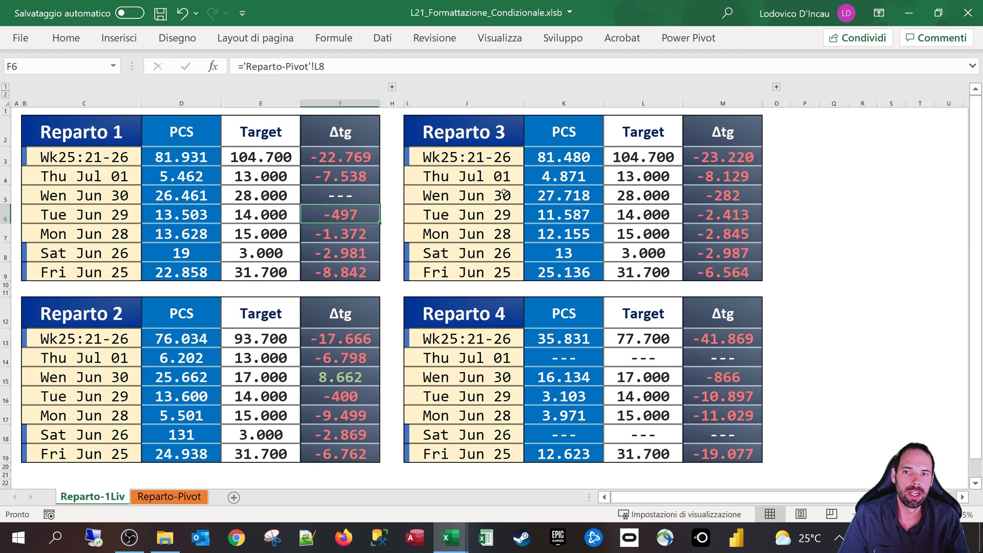
left_click(356, 199)
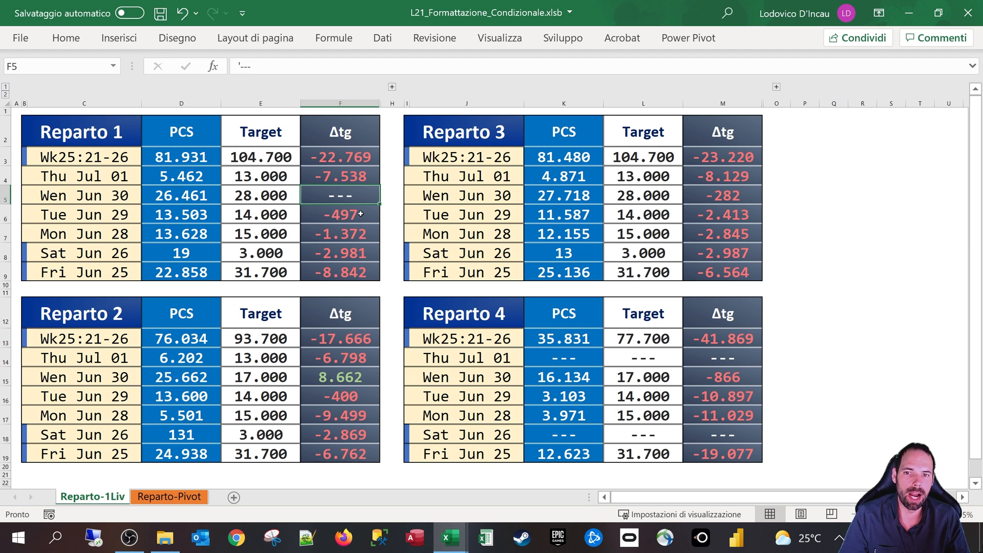
left_click(361, 213)
type("500")
key("Return")
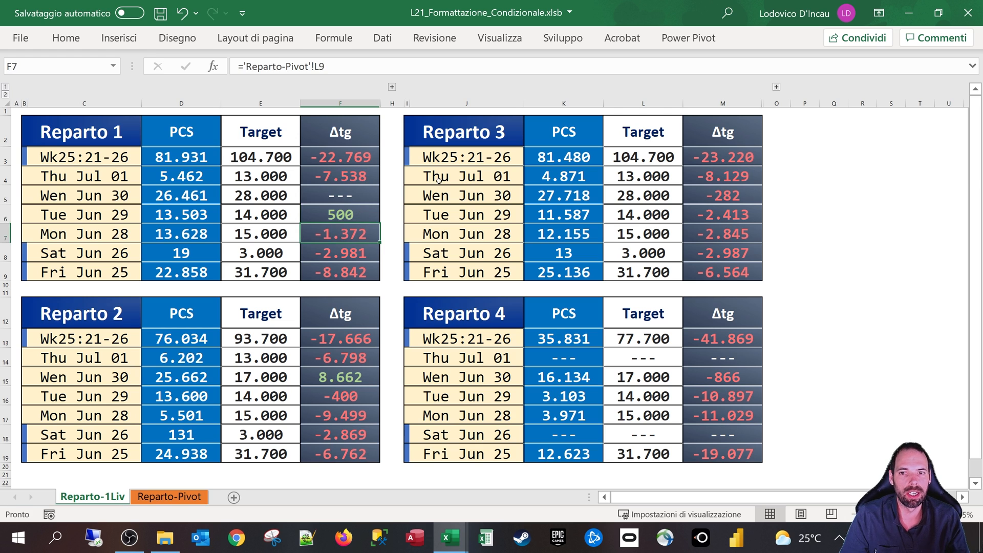
key("ctrl+z")
key("ctrl+z")
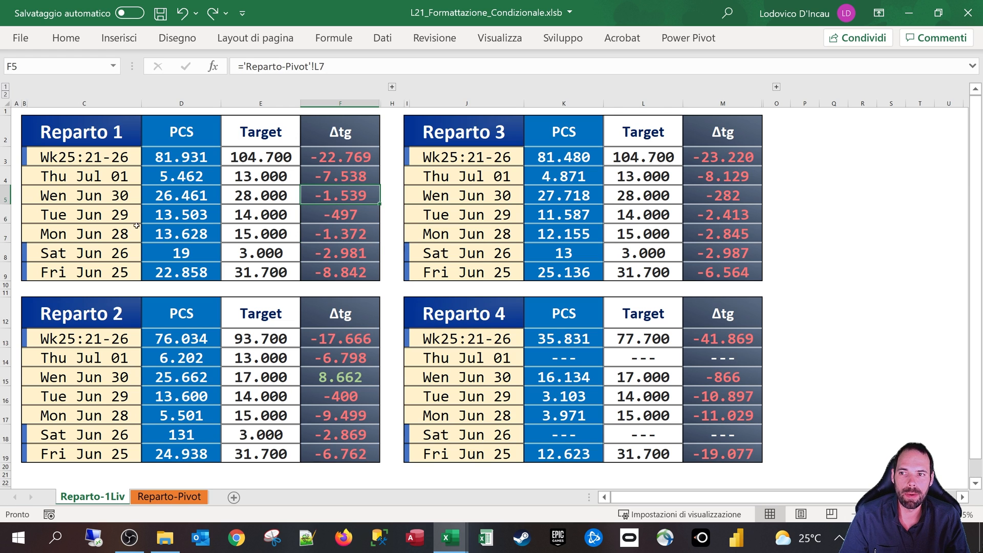
Examine the narrow marker cells in column B beside the Reparto 1 week, Sat Jun 26 and Fri Jun 25 rows.
left_click_drag(26, 161, 21, 267)
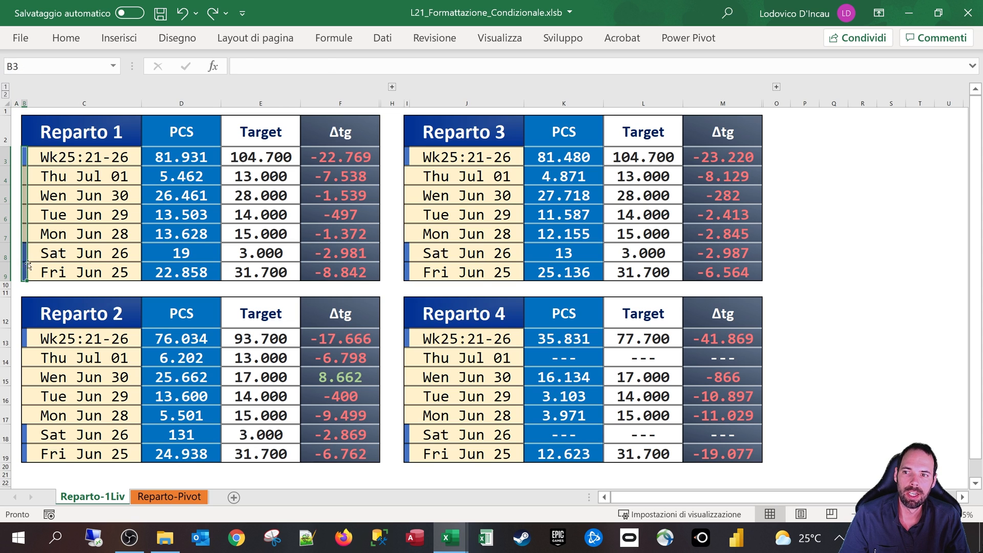
left_click(38, 256)
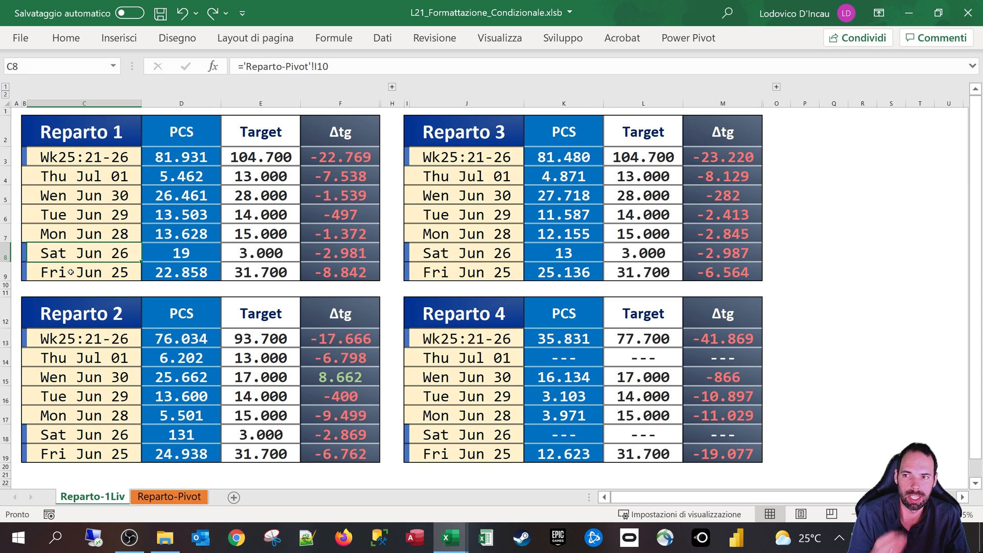
left_click(25, 158)
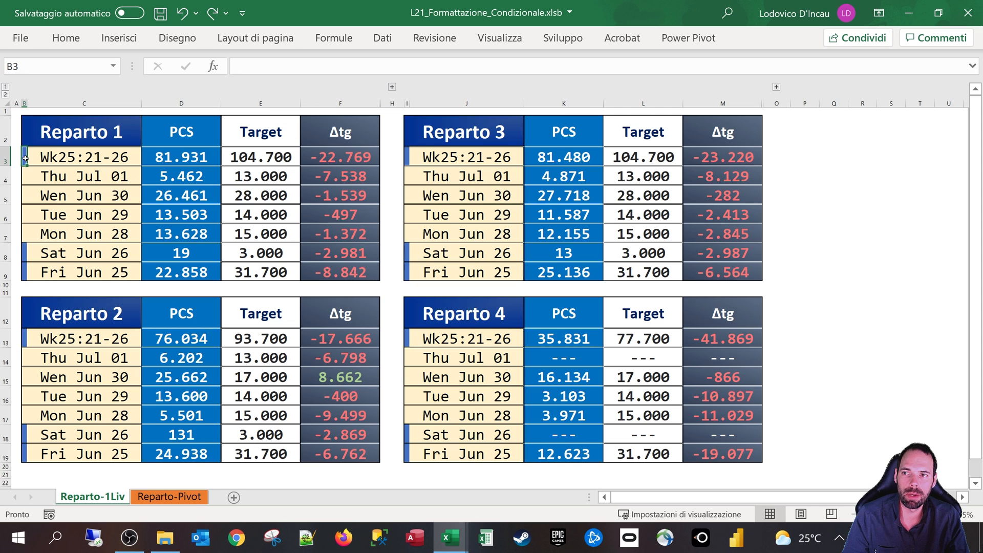
left_click(24, 254)
left_click(24, 271)
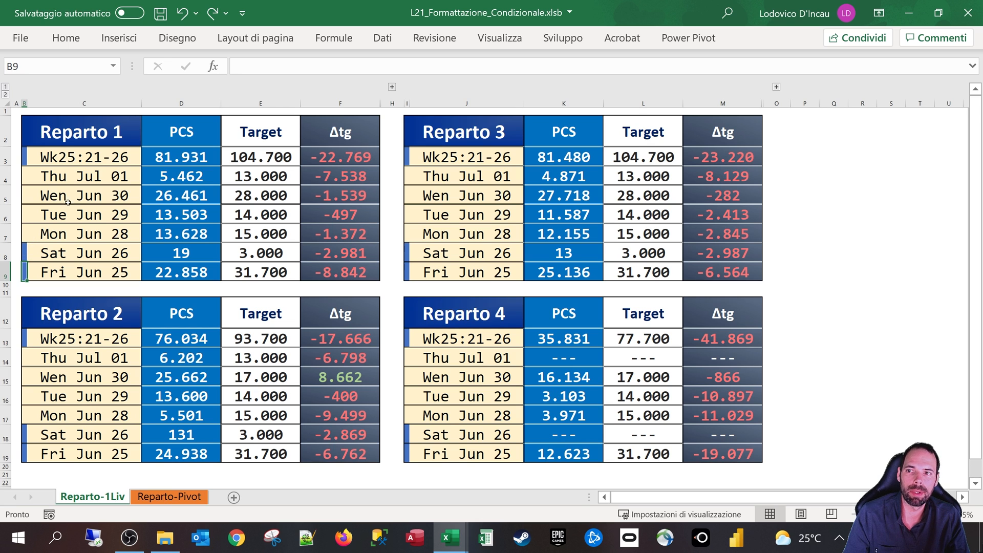
Examine the daily rows of Reparto 1 from Thu Jul 01 to Fri Jun 25, comparing the current-week days with the marked rows.
left_click_drag(64, 174, 326, 265)
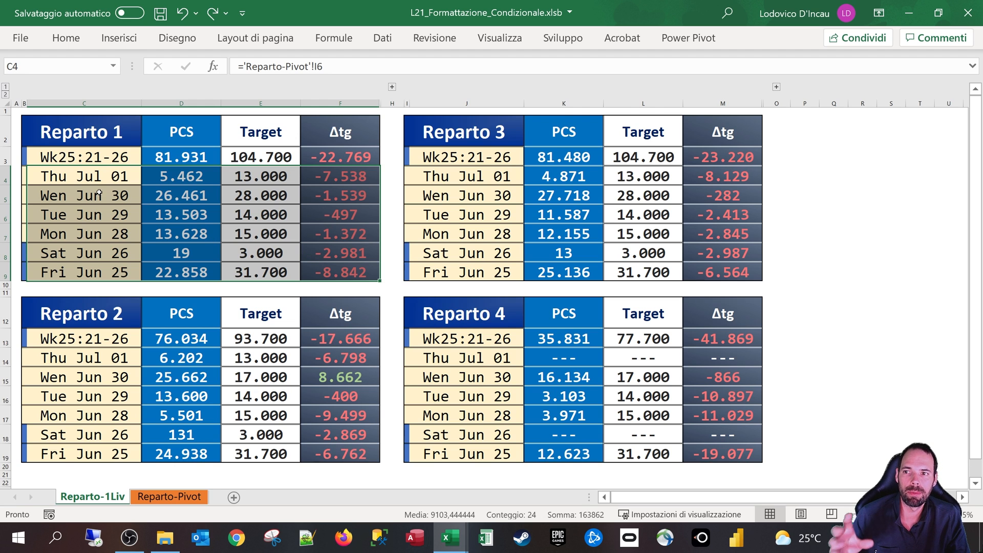
left_click(53, 177)
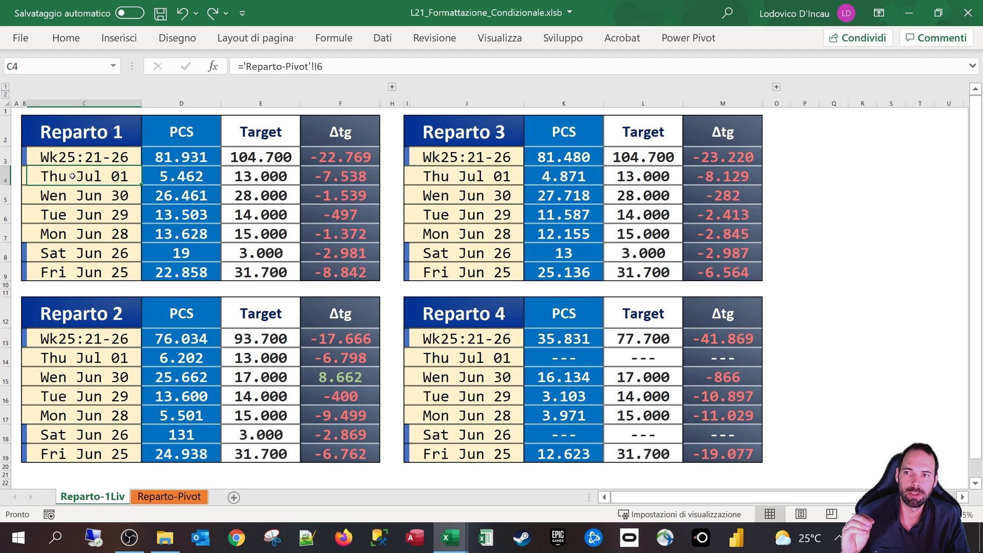
left_click(69, 192)
left_click(81, 213)
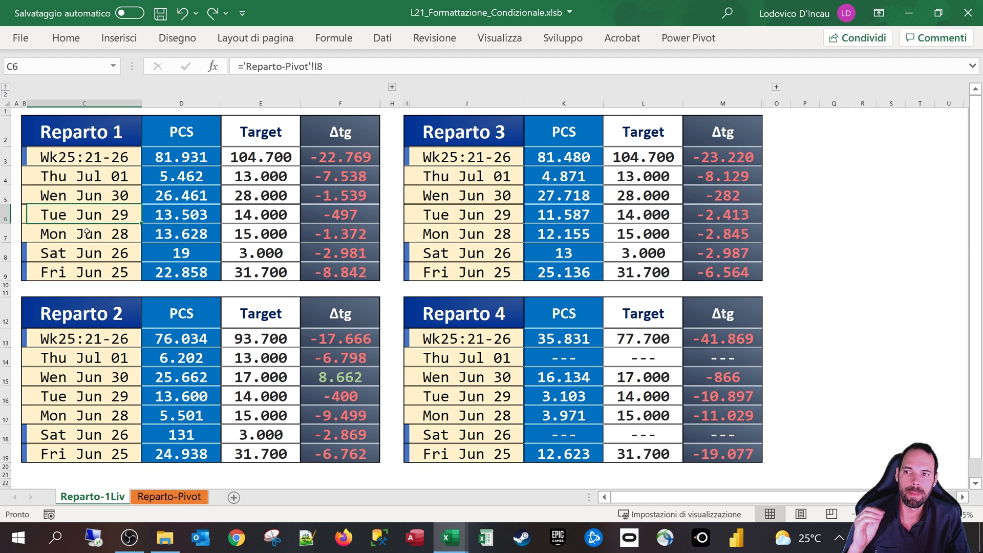
left_click(88, 233)
left_click(89, 253)
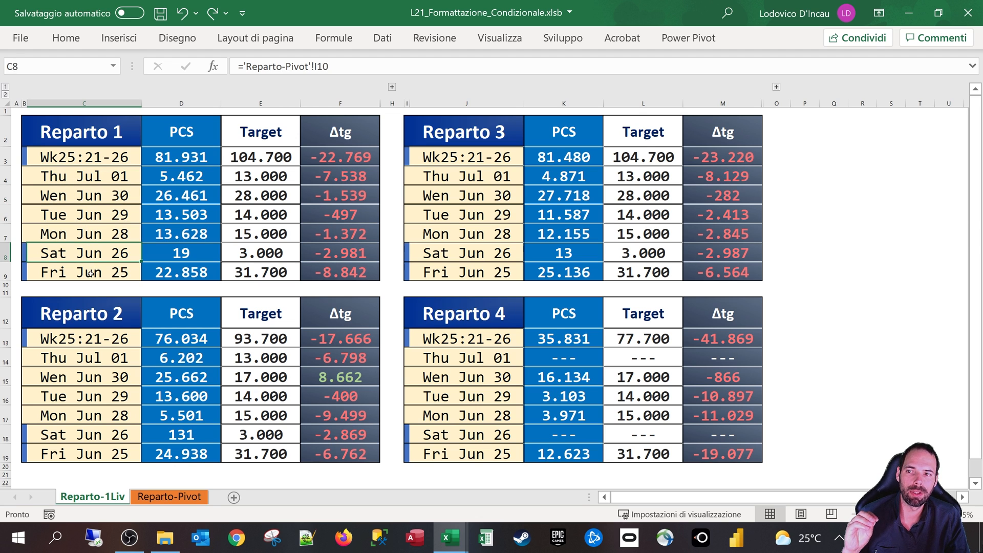
left_click(87, 272)
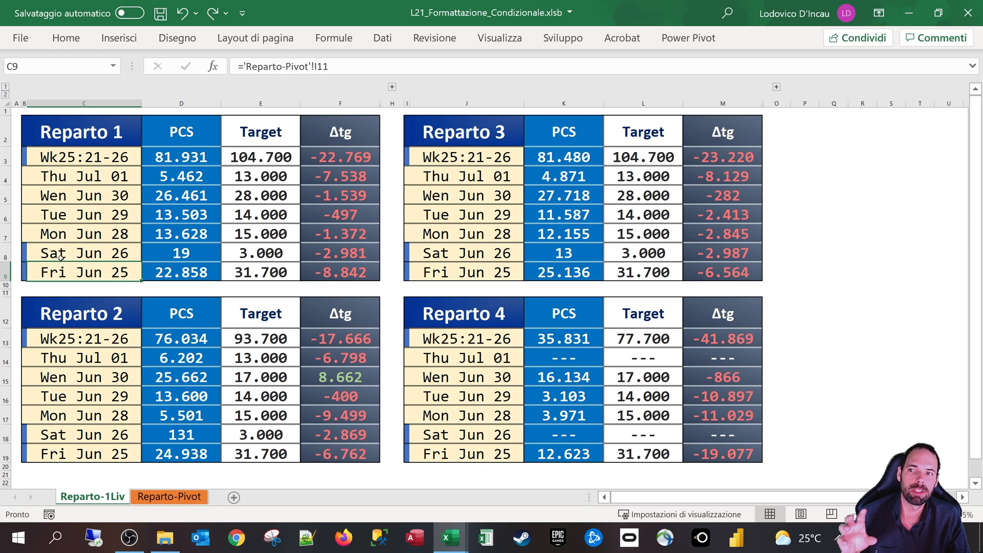
left_click(25, 266)
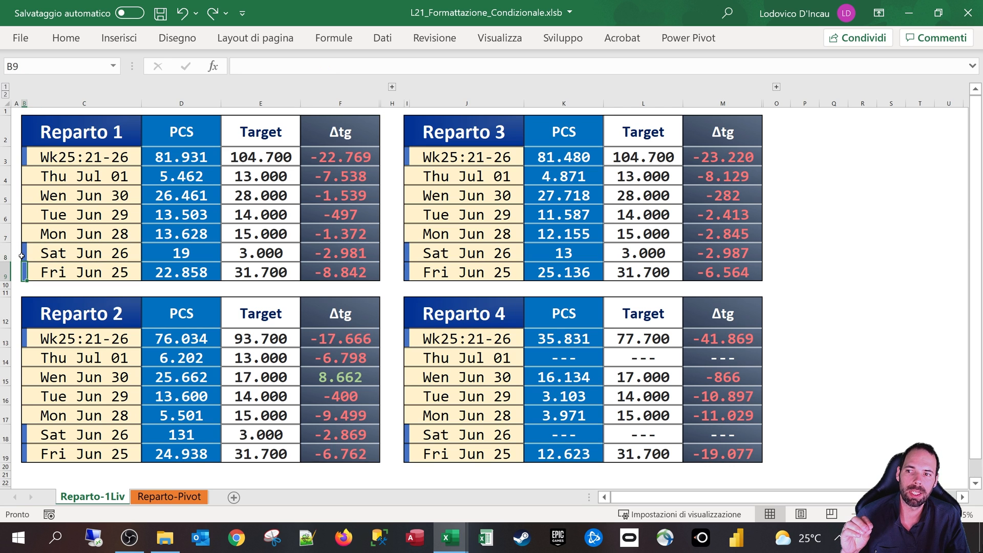
left_click_drag(21, 255, 335, 270)
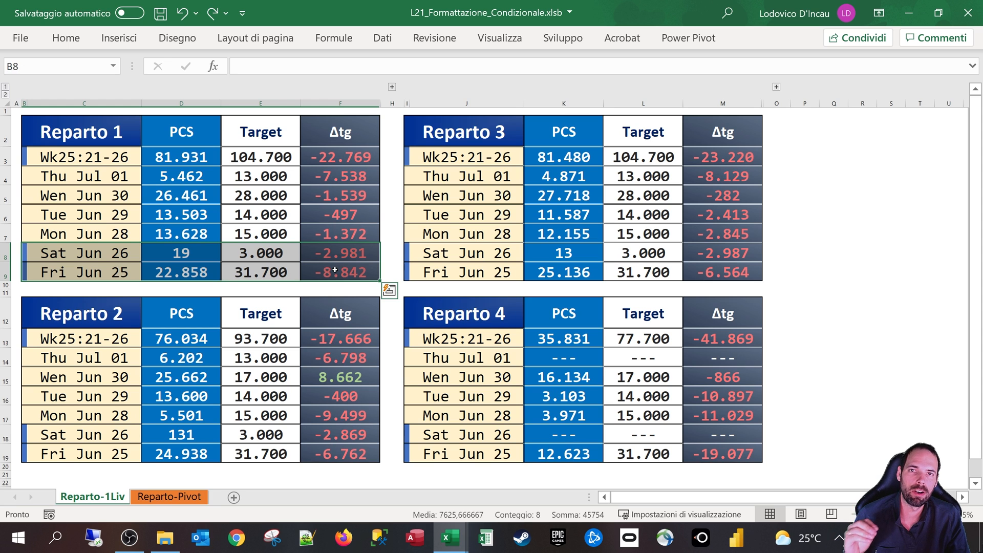
Check the source formulas of the Reparto 1 cells in the Wk25:21-26 and Thu Jul 01 rows.
left_click(41, 156)
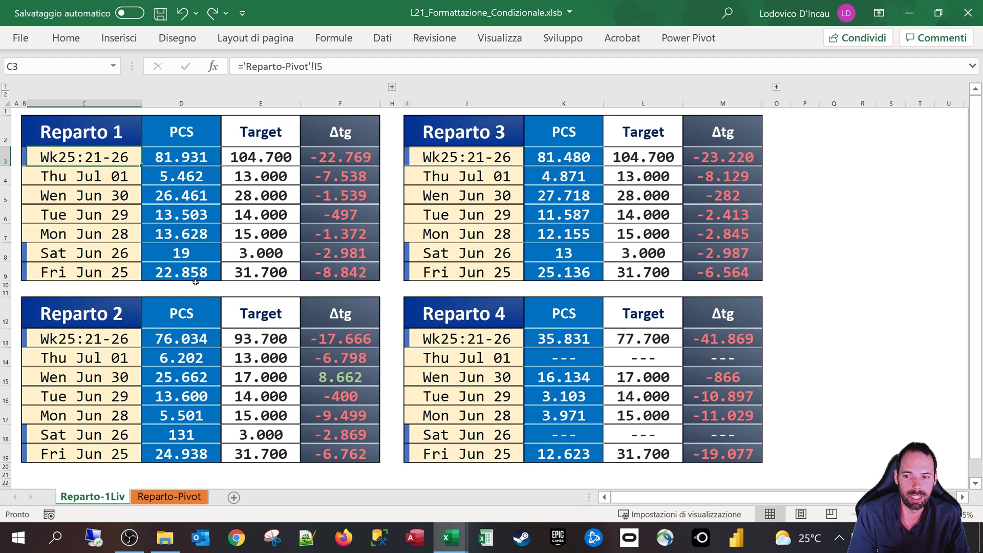
left_click(167, 161)
left_click_drag(205, 156, 307, 155)
left_click(169, 152)
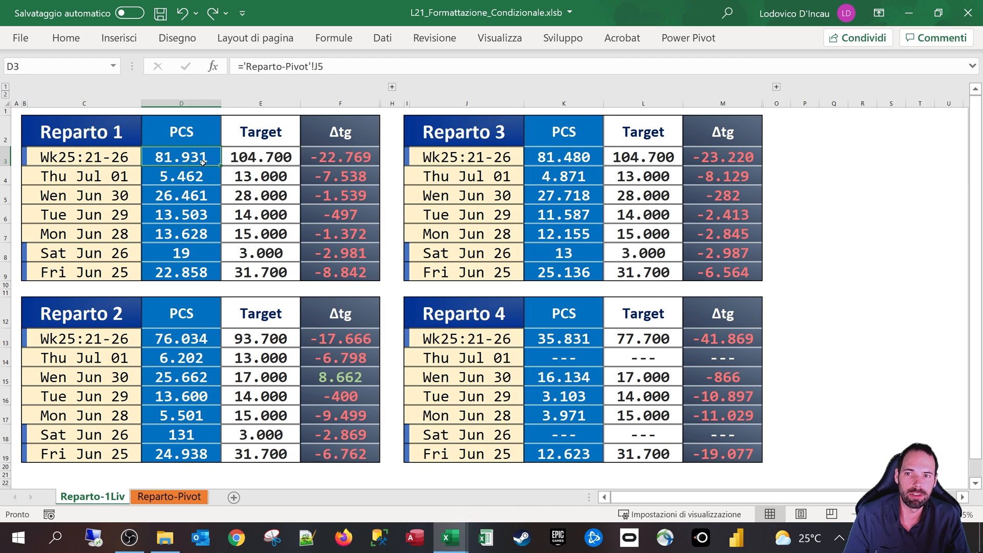
left_click(243, 162)
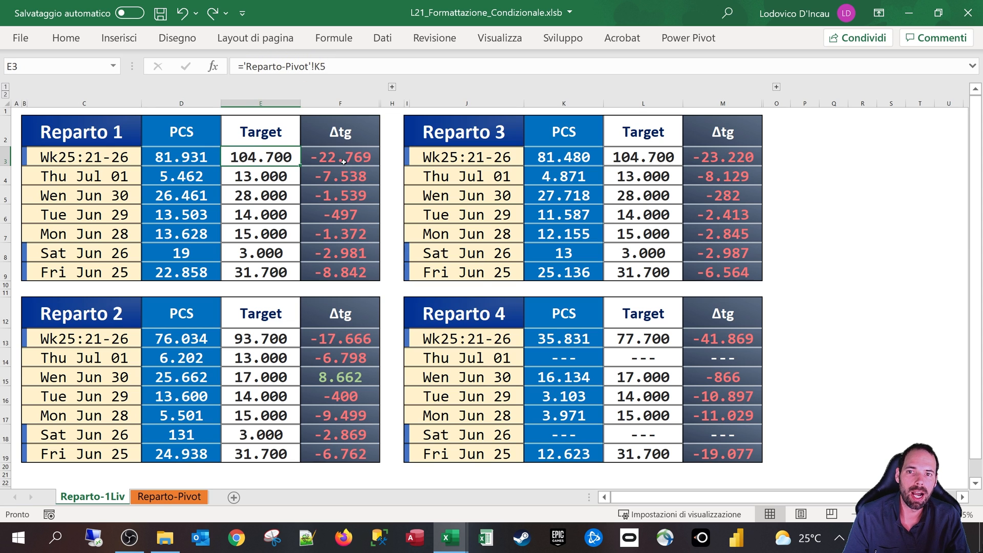
key("Right")
key("Down")
key("Left")
key("Left")
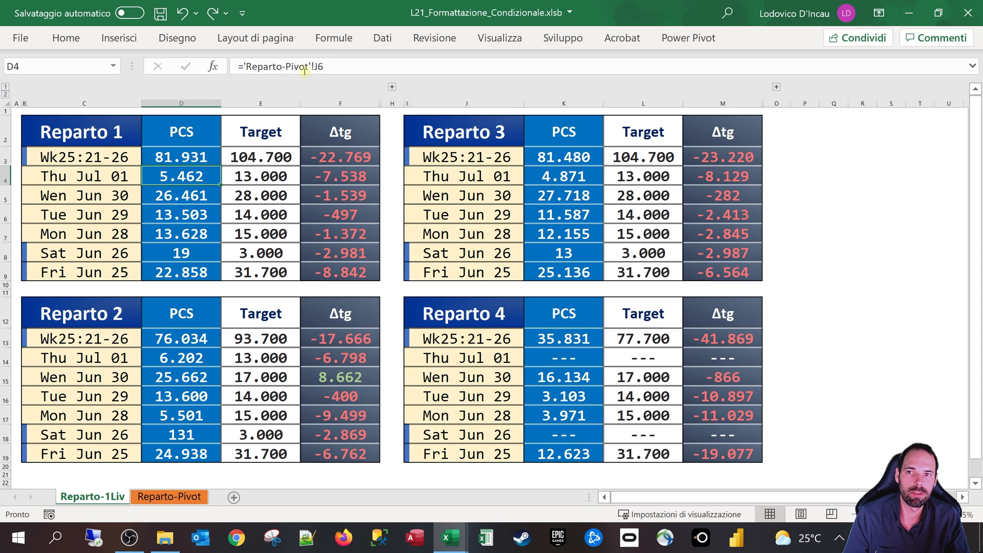
Go to the Reparto-Pivot sheet, review its KeyWk source table and narrow column A.
left_click(169, 497)
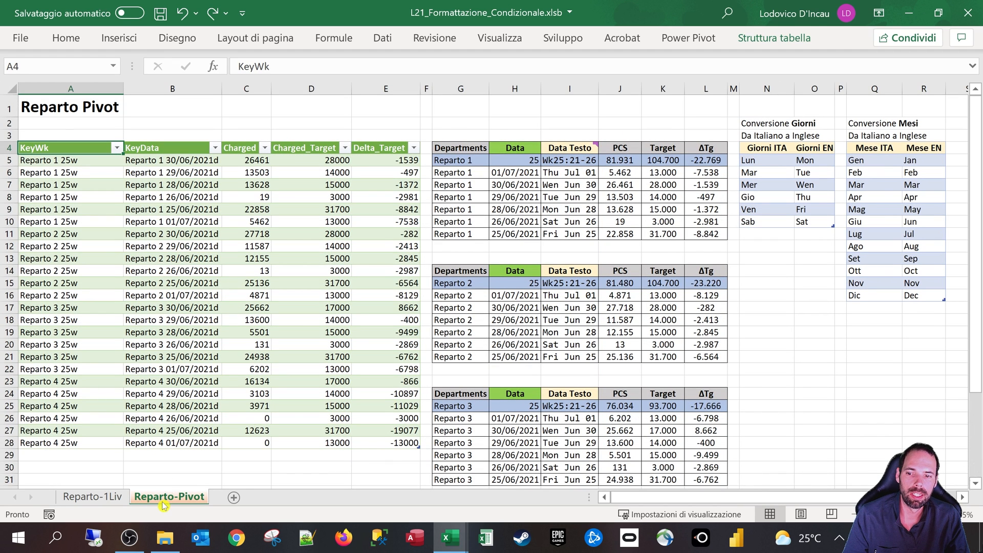
left_click_drag(79, 148, 370, 438)
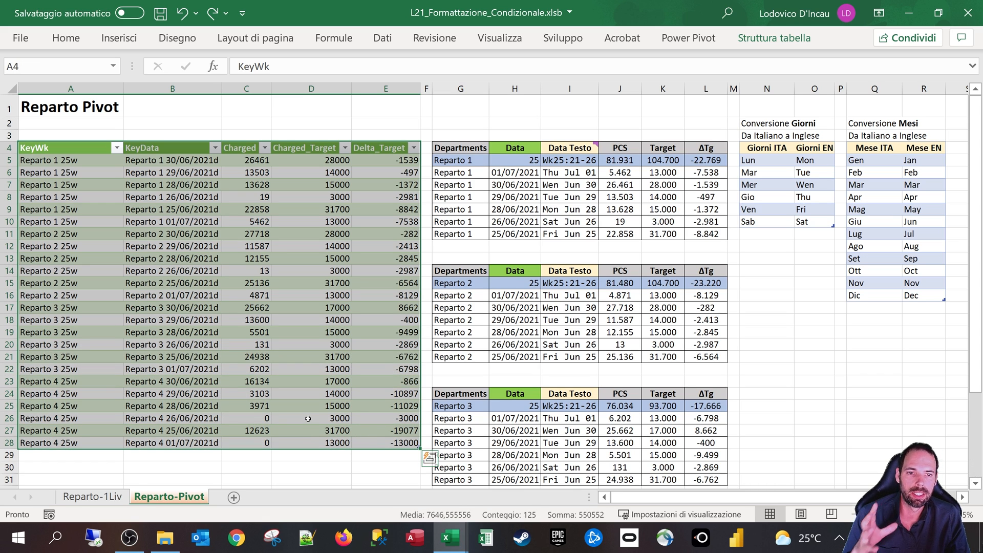
left_click(112, 108)
left_click_drag(124, 89, 93, 89)
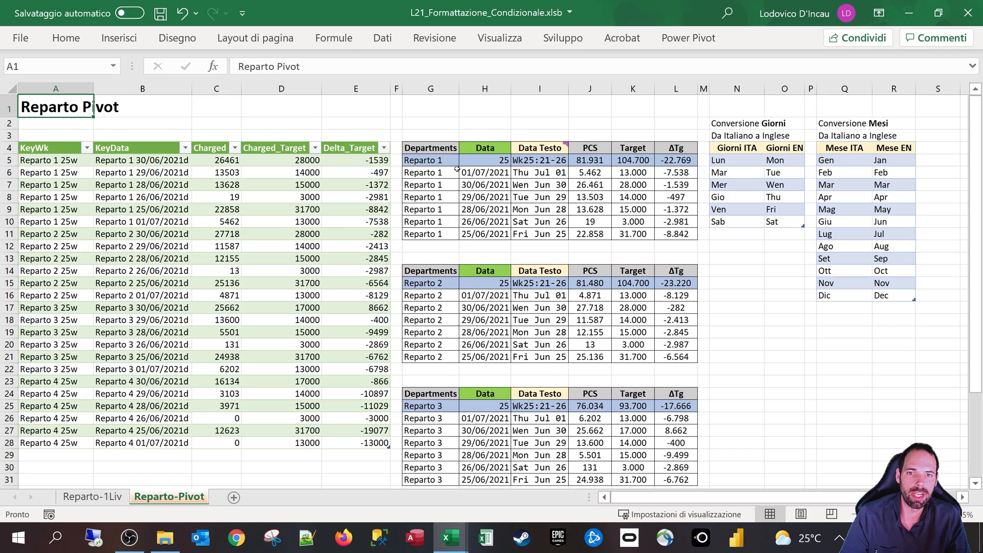
Examine the department summary tables beside the source table on the Reparto-Pivot sheet.
left_click_drag(442, 147, 664, 232)
left_click_drag(435, 272, 665, 360)
scroll(571, 365, "down", 3)
scroll(571, 365, "down", 2)
scroll(571, 364, "up", 4)
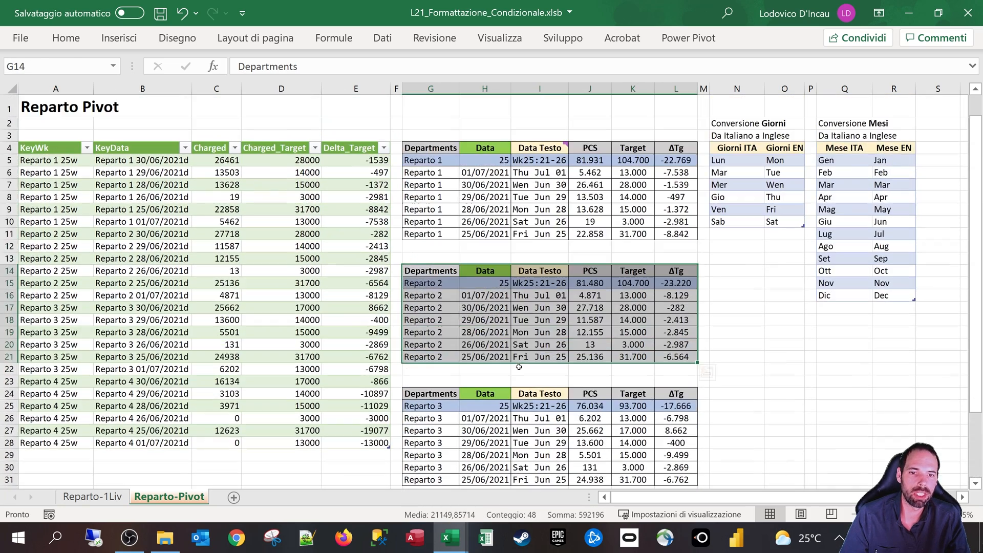
left_click(493, 197)
Return to the Reparto-1Liv sheet and review the Reparto 1, 2, 3 and 4 tables in turn.
left_click(92, 497)
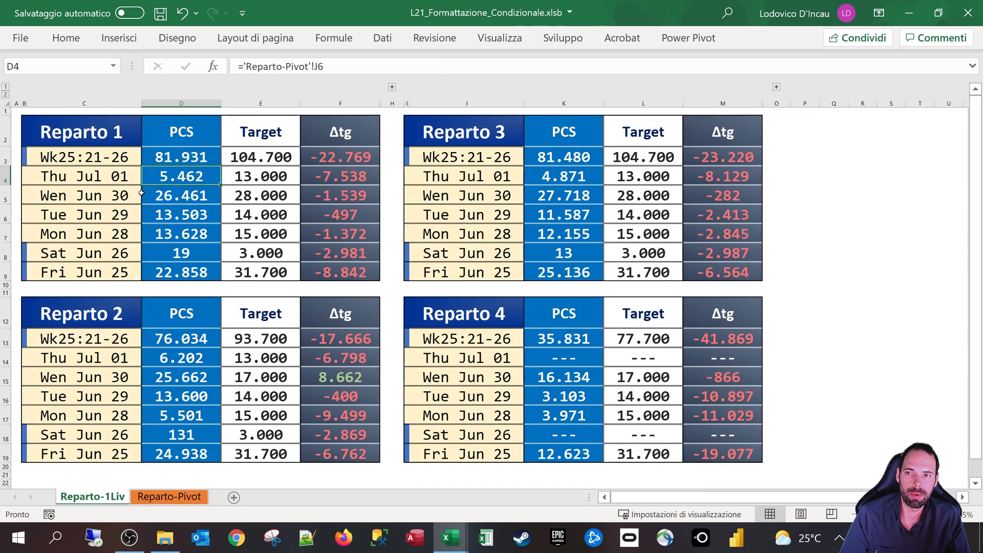
left_click_drag(46, 132, 340, 272)
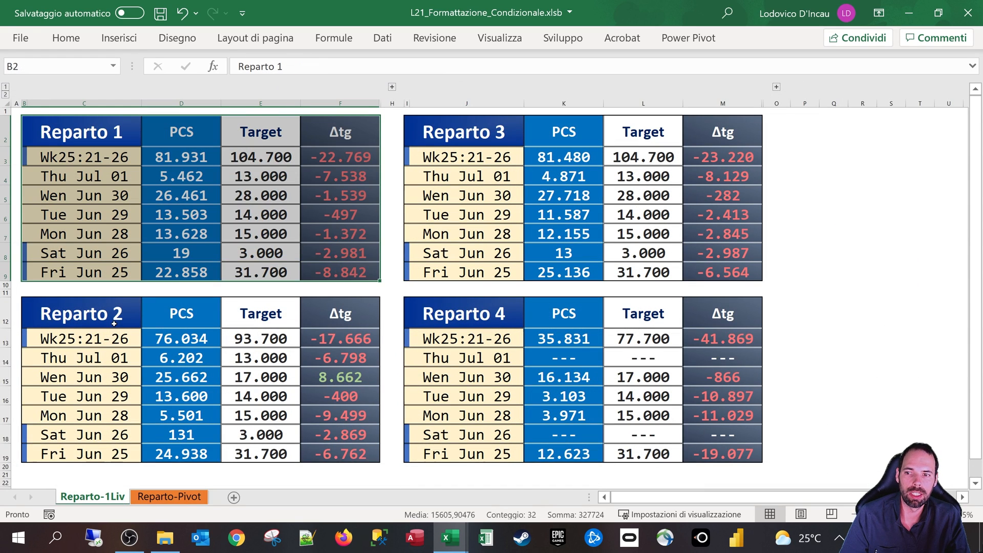
left_click_drag(51, 313, 340, 454)
left_click_drag(471, 132, 737, 272)
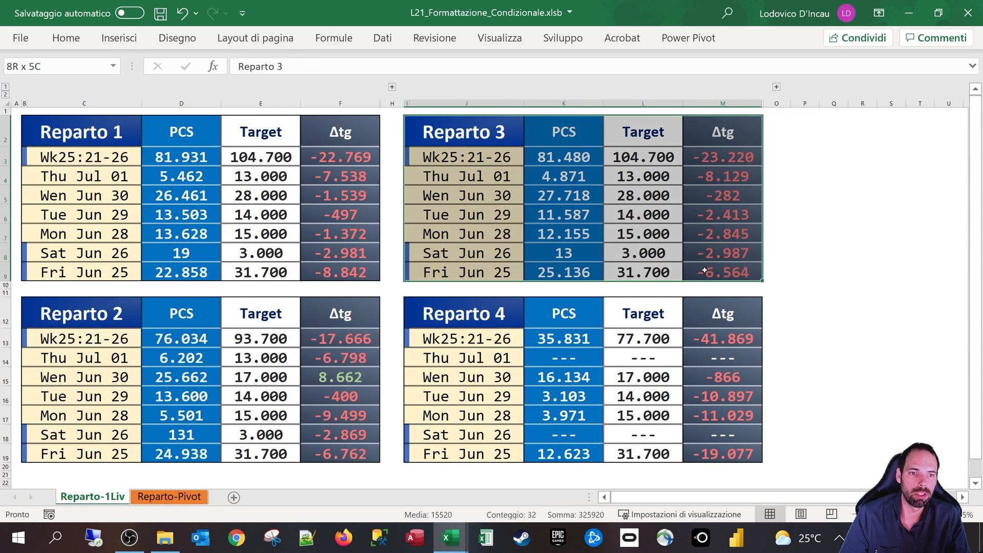
left_click_drag(500, 313, 738, 453)
left_click(564, 396)
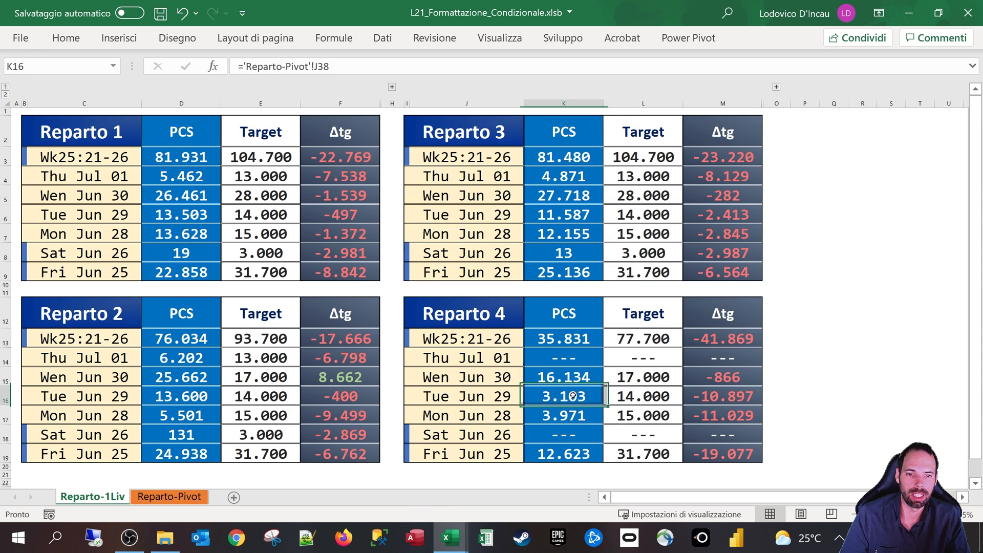
left_click(90, 121)
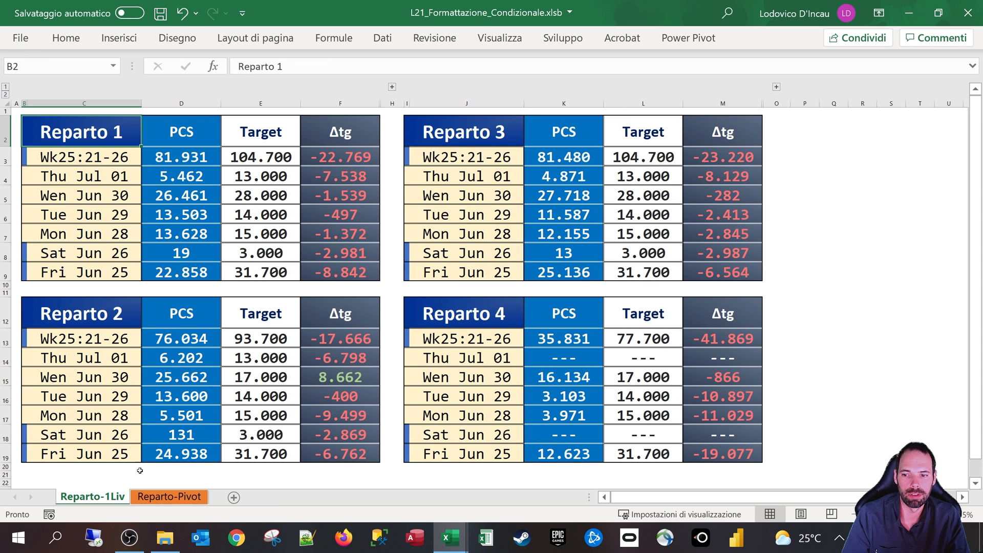
Open the Reparto-Pivot sheet and inspect the Data Testo formulas of the Reparto 1 weekly and 01/07/2021 rows.
left_click(197, 502)
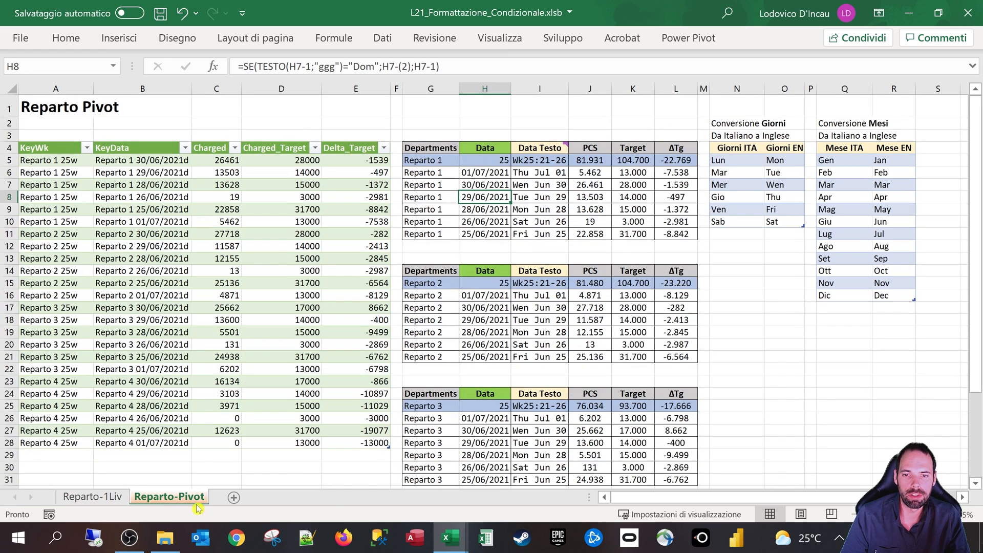
left_click(533, 171)
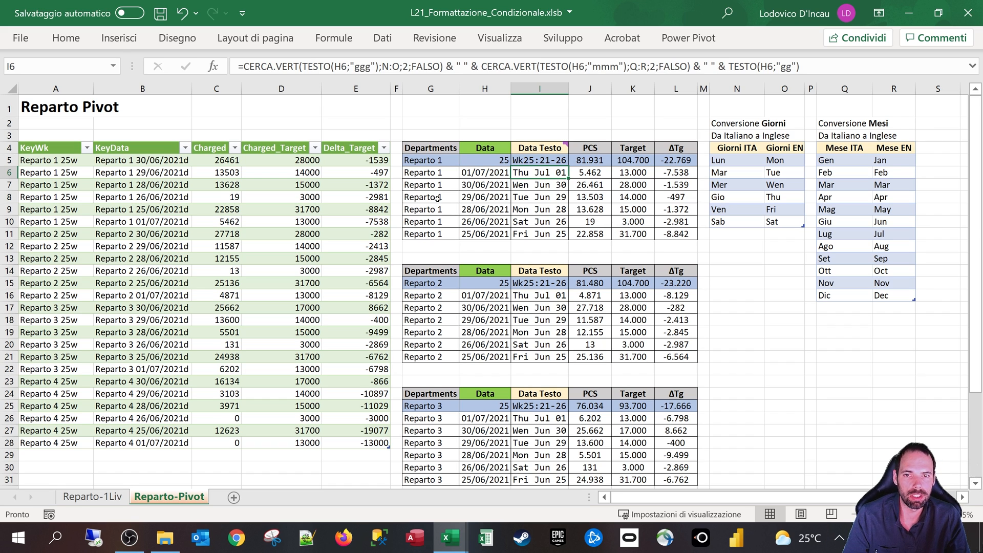
left_click(474, 159)
left_click(540, 159)
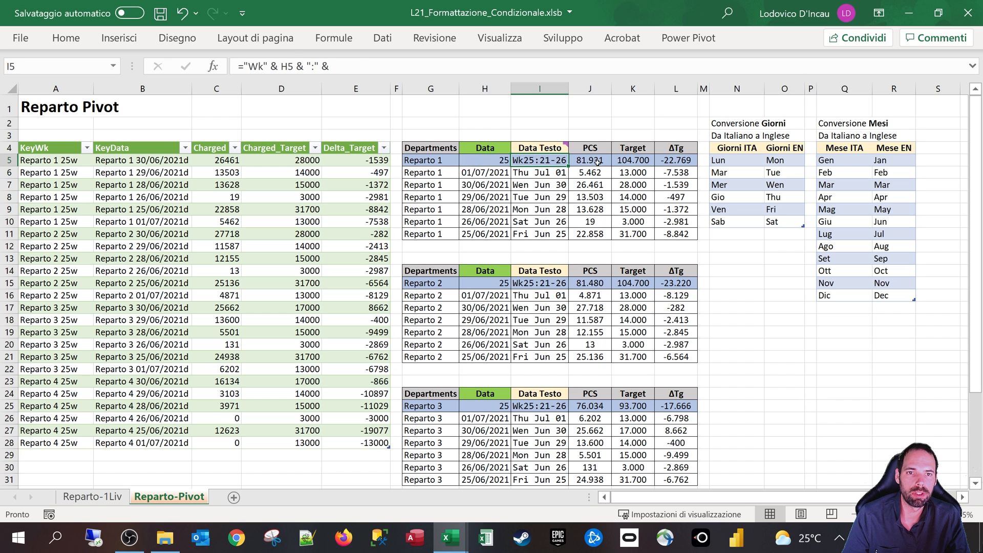
Examine the Reparto 1 PCS formulas, enlarging the formula bar to read the one in J6 in full.
left_click(589, 160)
left_click(549, 186)
left_click(578, 173)
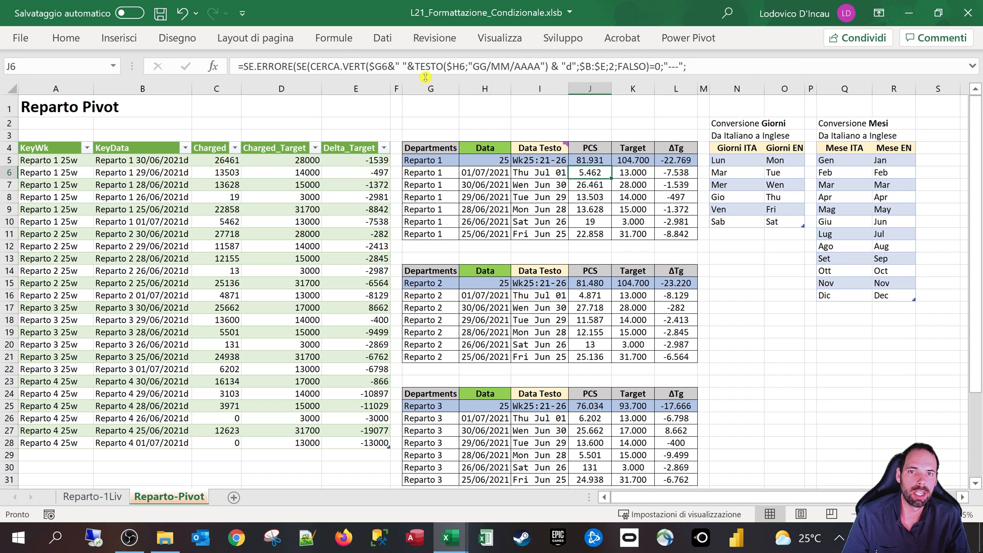
left_click_drag(431, 79, 431, 116)
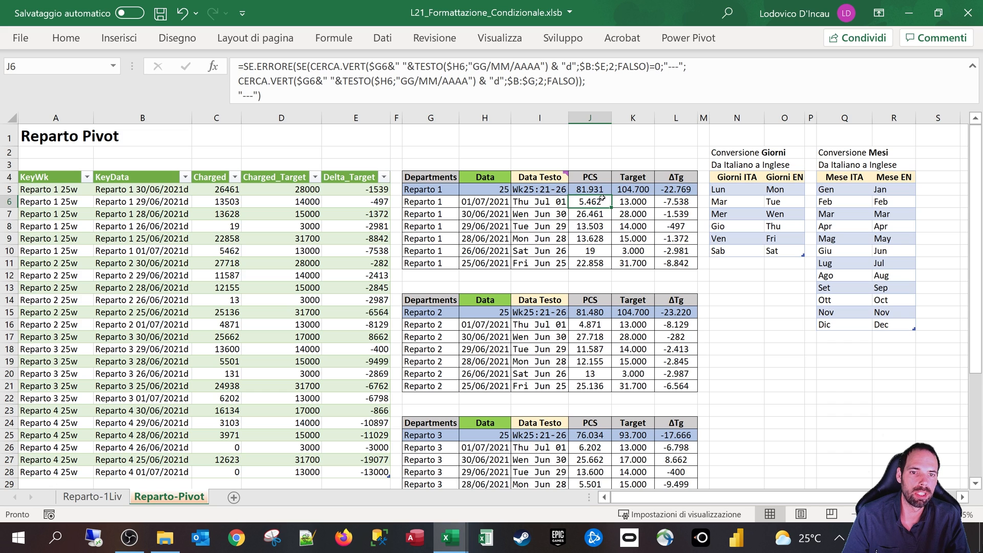
left_click(540, 205)
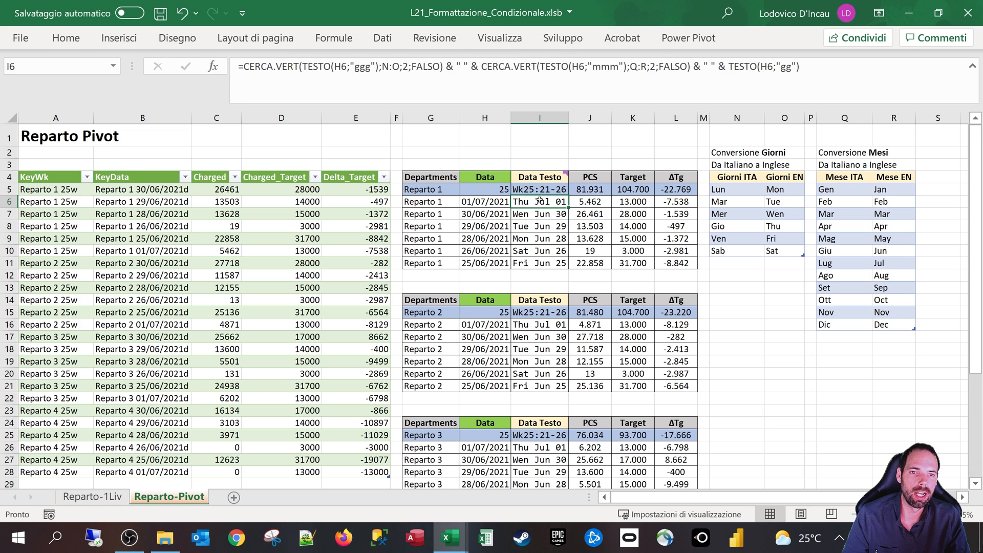
Change the department in cell G7, the 30/06/2021 row of the first summary table, to Reparto 2.
left_click_drag(424, 189, 431, 263)
double_click(431, 214)
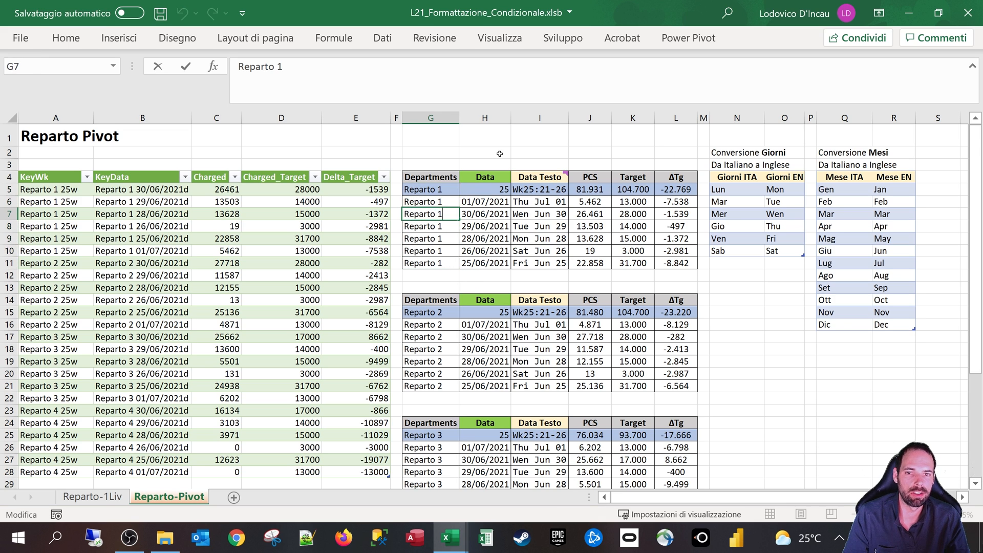
key("BackSpace")
type("2")
key("Return")
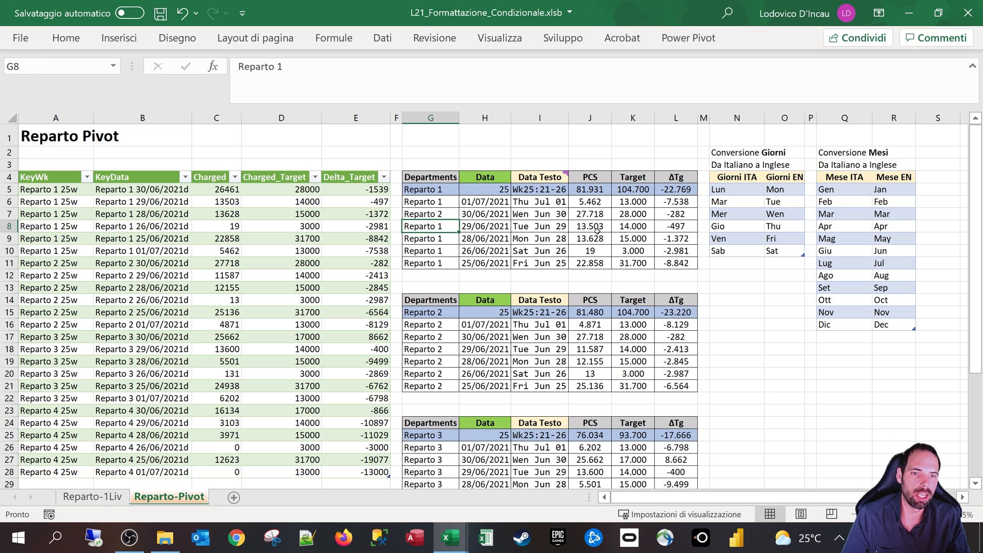
Check the PCS, Target and ΔTg values of the 30/06/2021 row and undo the department change in G7.
left_click(591, 213)
left_click_drag(591, 213, 676, 214)
key("ctrl+z")
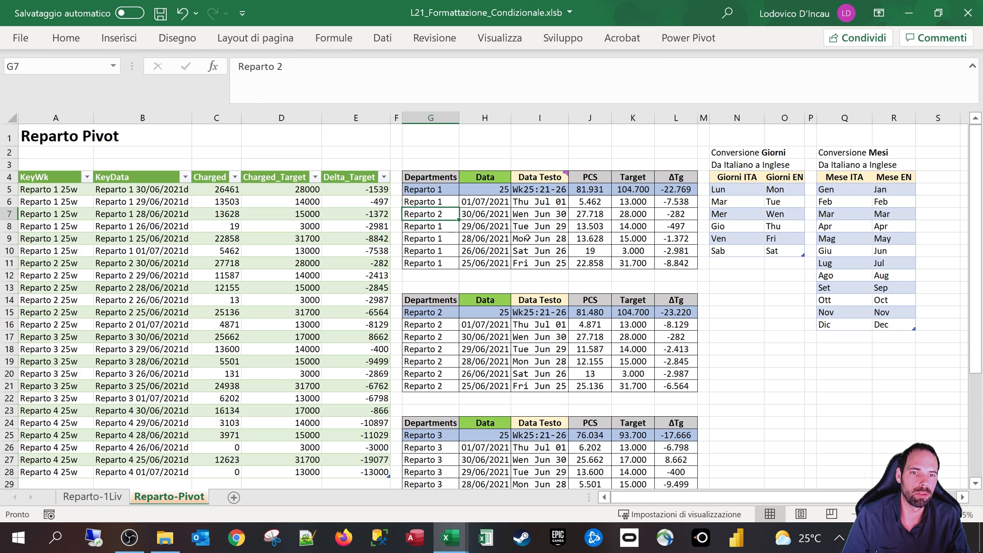
left_click_drag(588, 213, 692, 214)
left_click(443, 214)
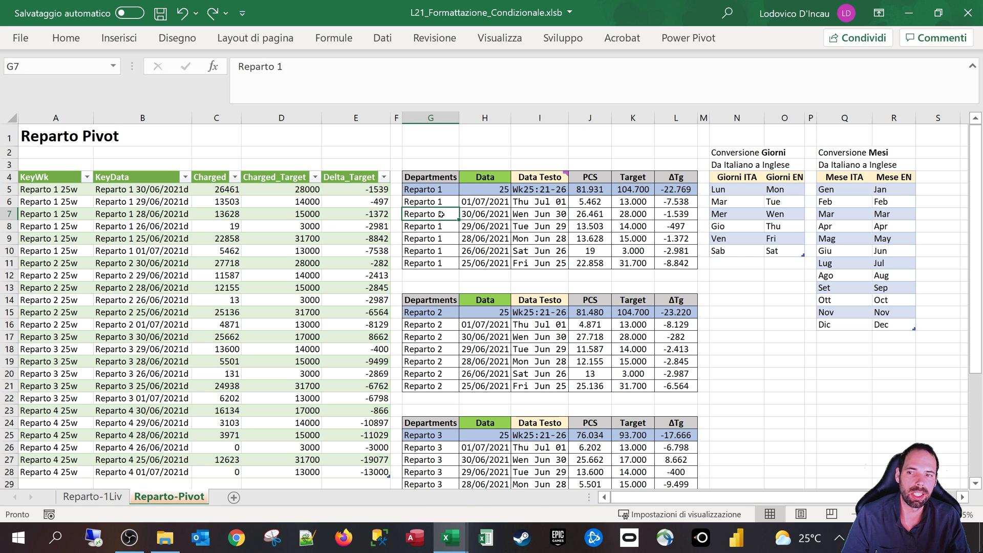
Compare the Reparto 1 summary rows with the KeyWk, KeyData, Charged, Charged_Target and Delta_Target columns of the source table.
left_click_drag(484, 191, 674, 187)
left_click(142, 177)
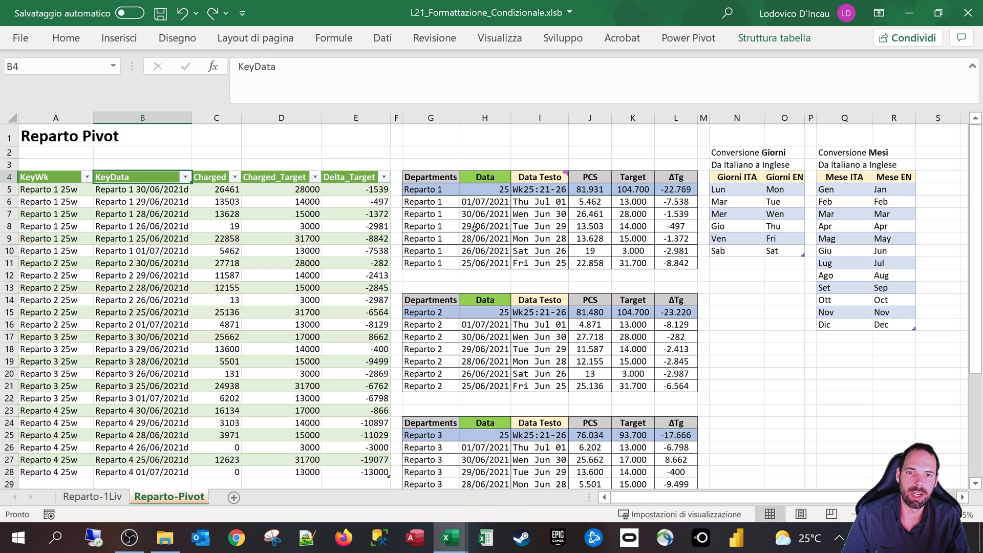
left_click_drag(446, 203, 686, 264)
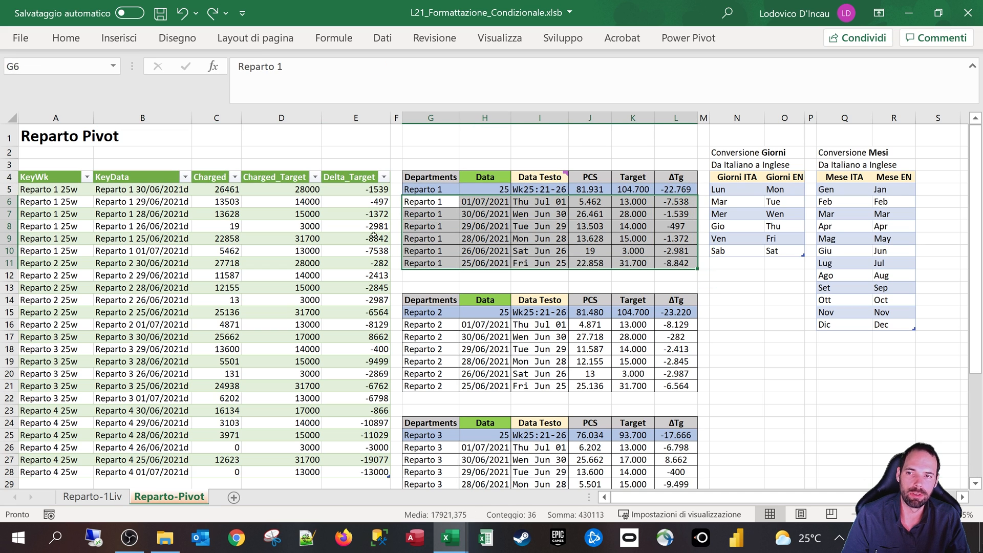
left_click_drag(74, 188, 192, 424)
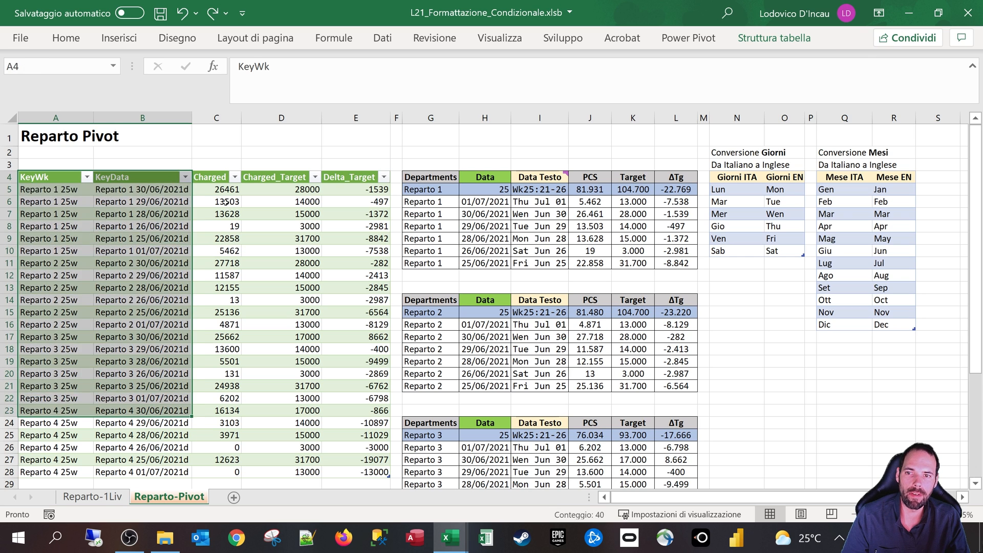
left_click_drag(220, 202, 349, 388)
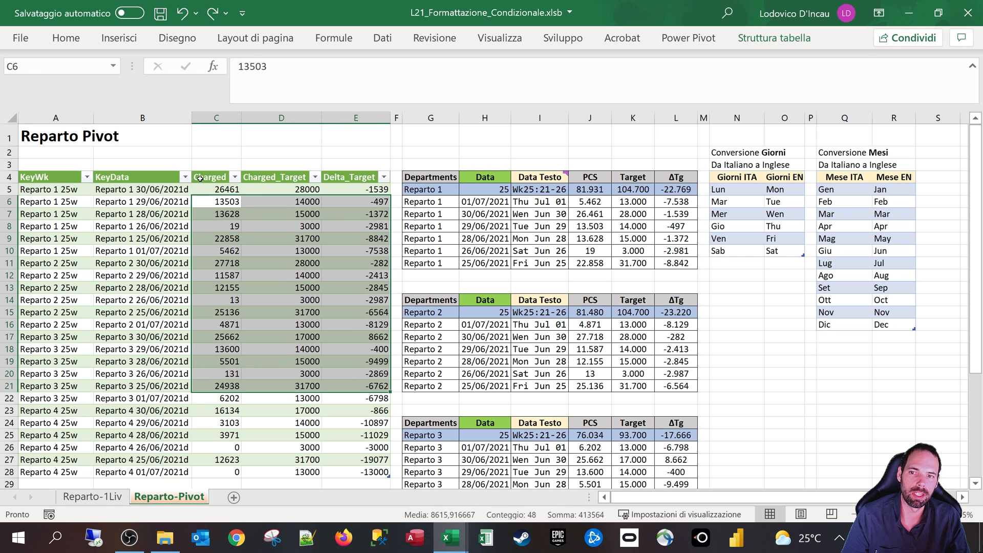
left_click_drag(202, 178, 221, 275)
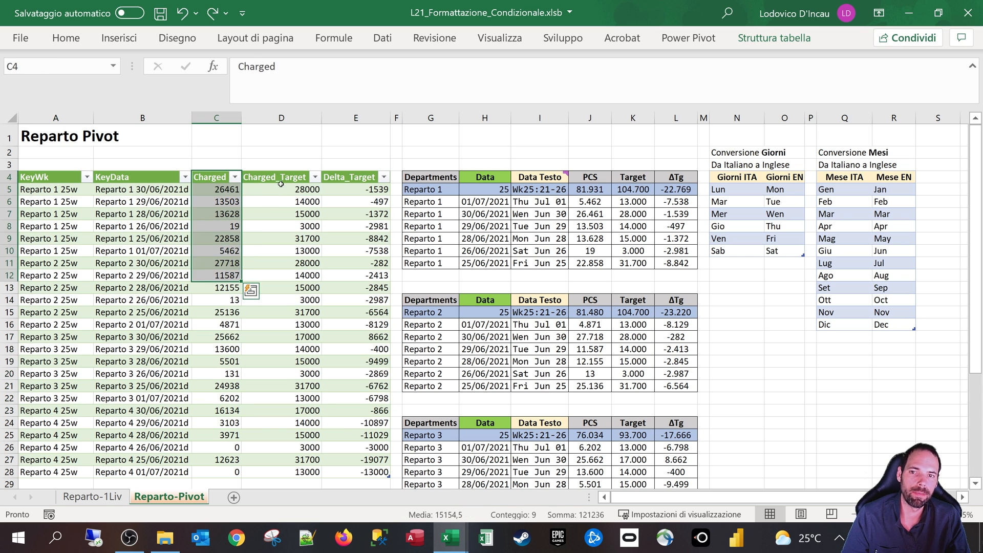
left_click_drag(277, 177, 286, 263)
left_click_drag(367, 186, 358, 290)
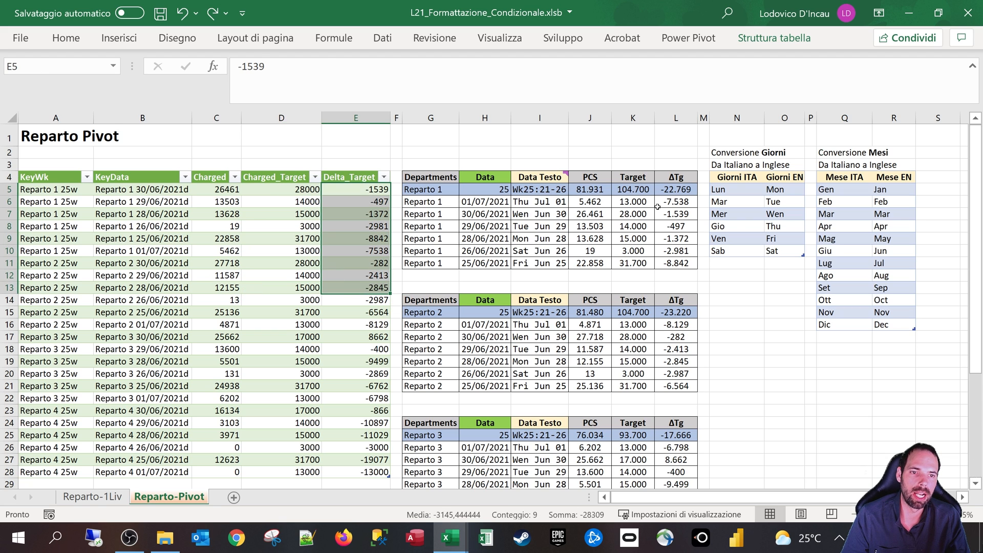
left_click_drag(662, 203, 667, 215)
left_click(597, 235)
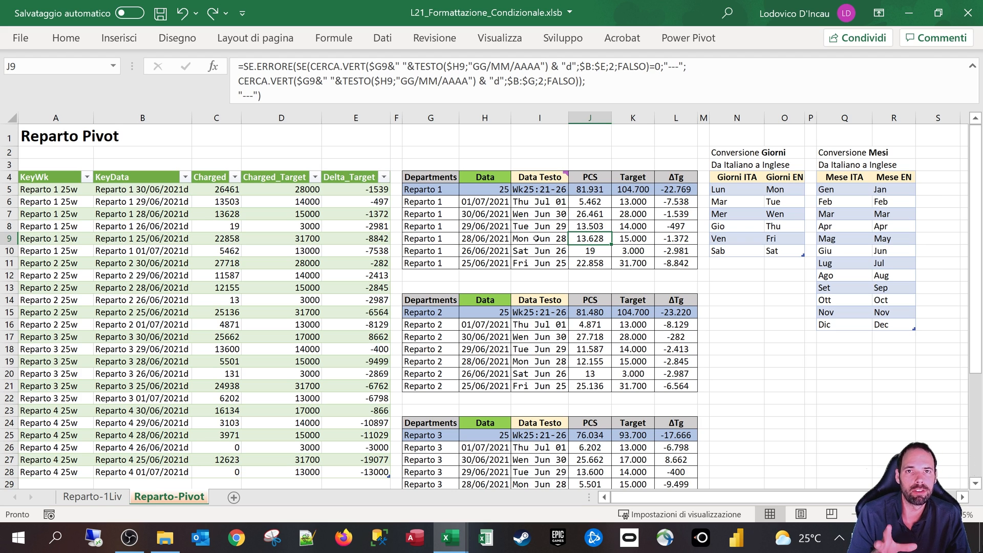
left_click(63, 181)
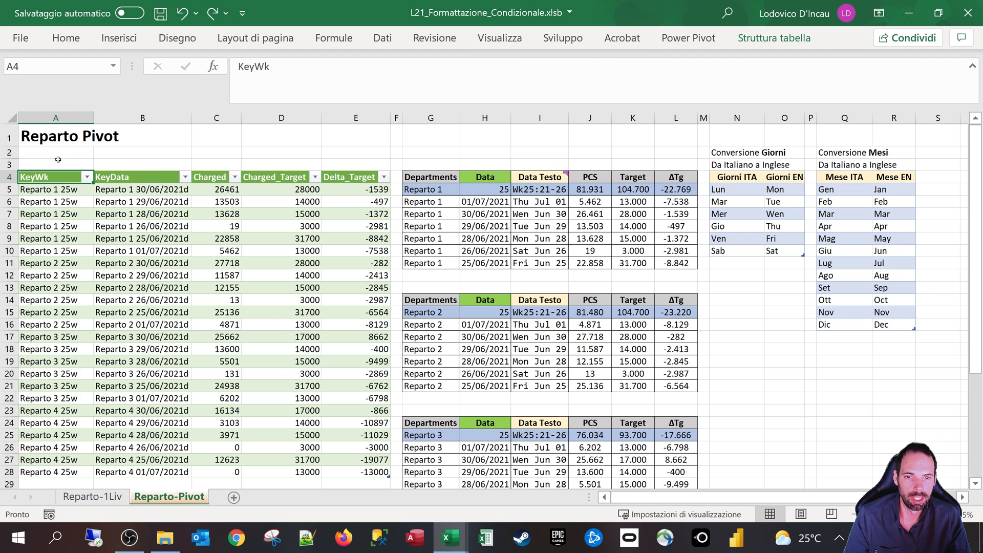
Return to the Reparto-1Liv sheet and locate the conditional formatting command.
left_click(74, 500)
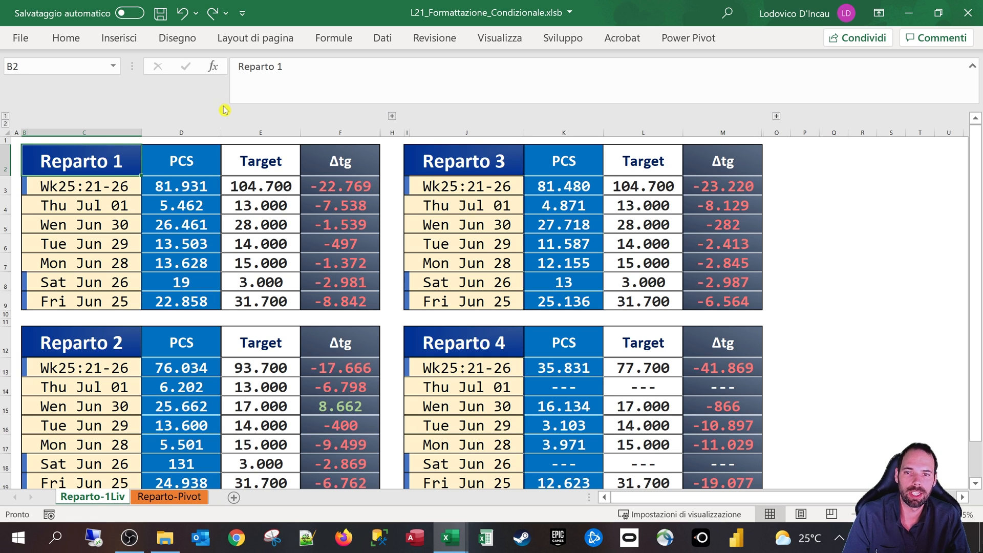
left_click(78, 39)
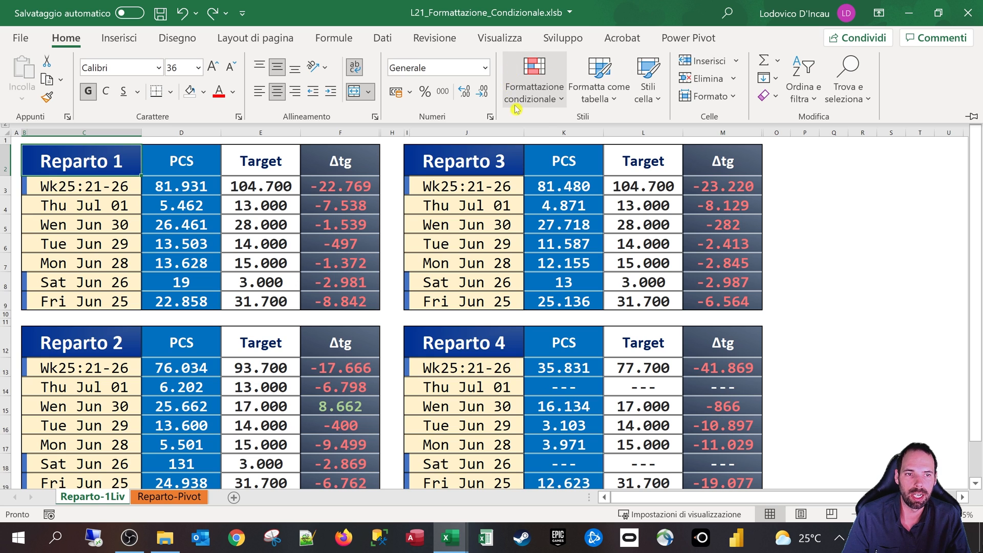
left_click(820, 201)
Apply blue gradient-fill data bars to the Target values of Reparto 3, Reparto 1 and Reparto 2.
left_click_drag(638, 189, 638, 296)
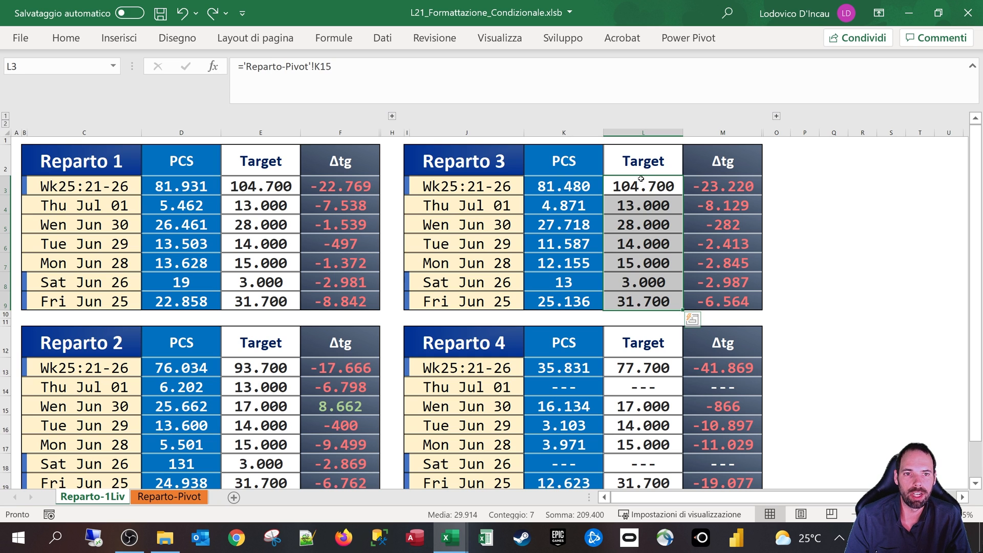
left_click_drag(644, 187, 642, 304)
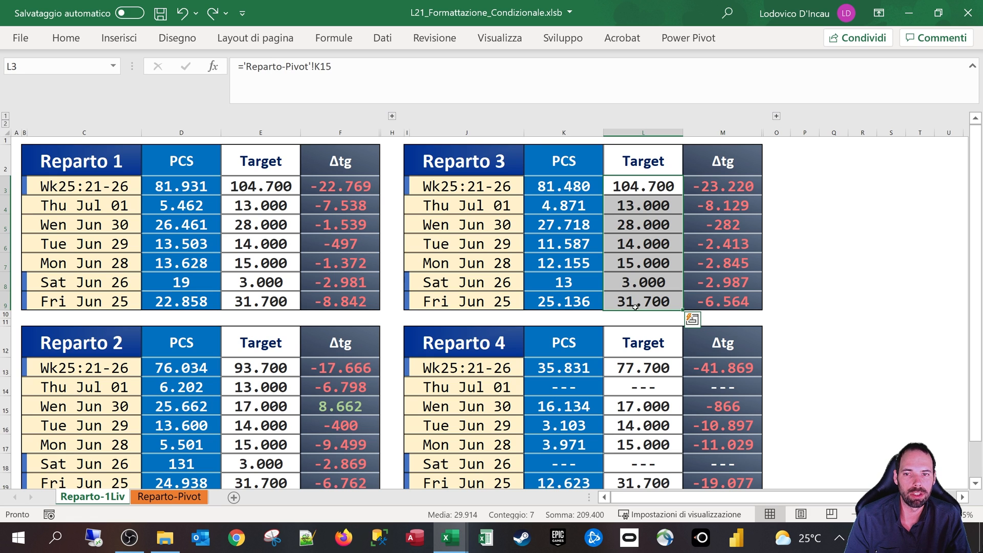
left_click_drag(247, 188, 258, 302)
left_click_drag(260, 368, 264, 483)
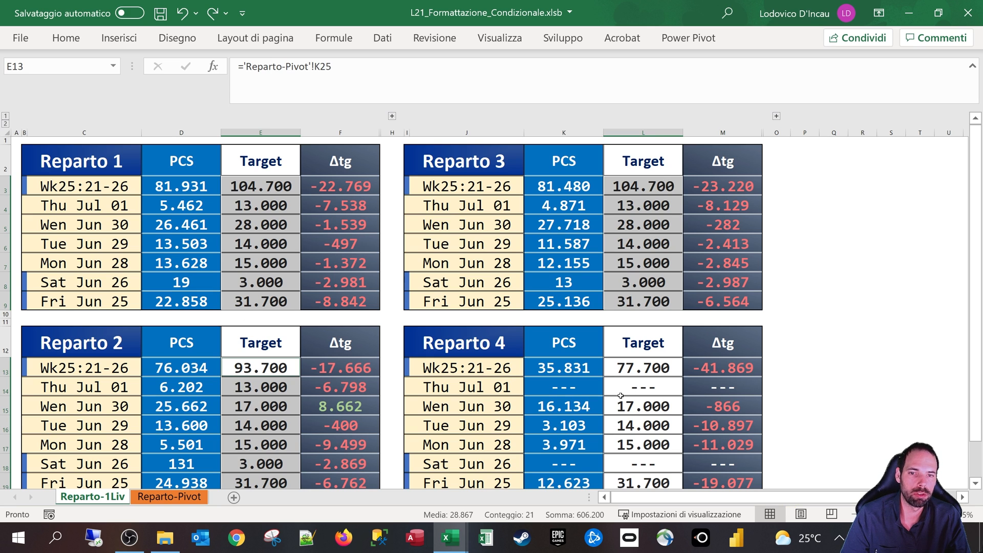
left_click(66, 38)
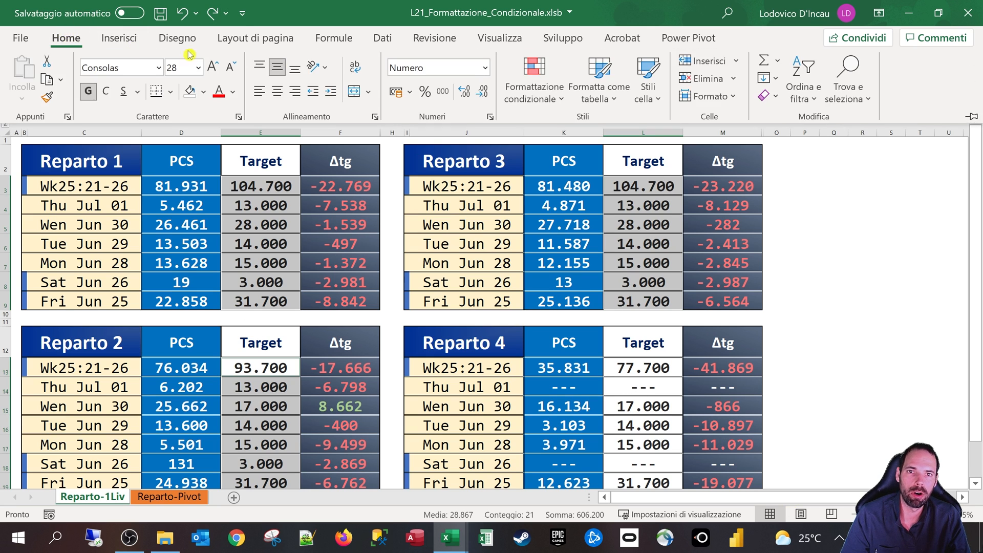
left_click(533, 94)
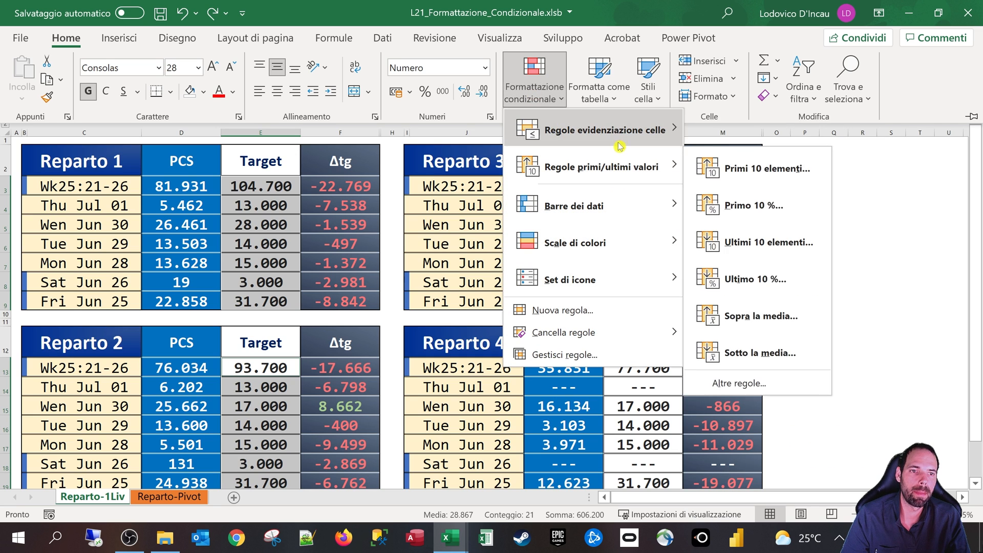
mouse_move(620, 142)
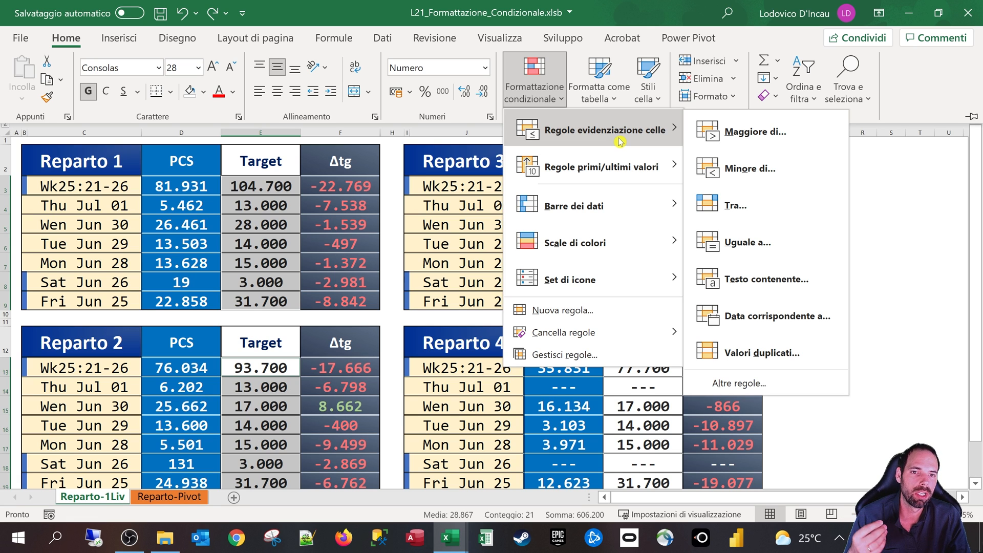
mouse_move(601, 219)
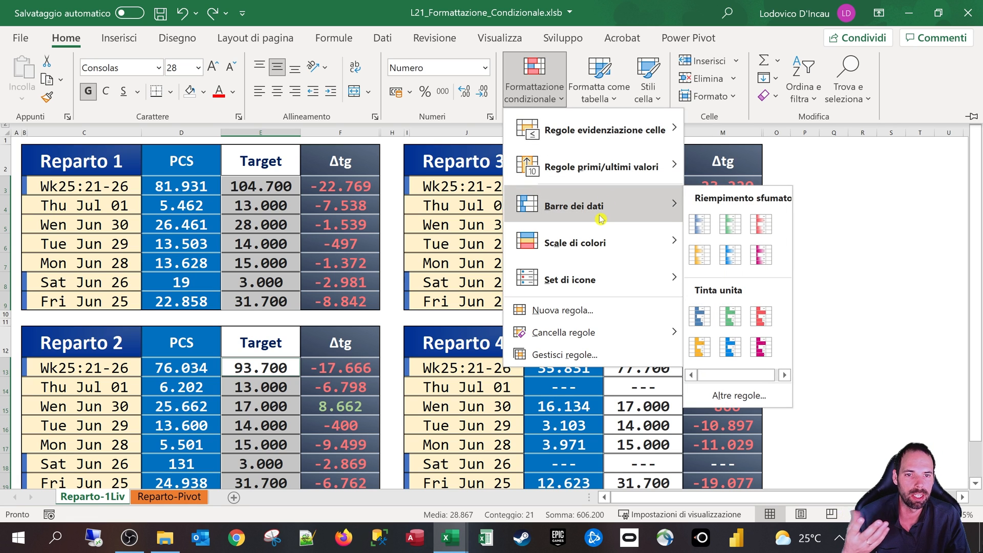
left_click(703, 228)
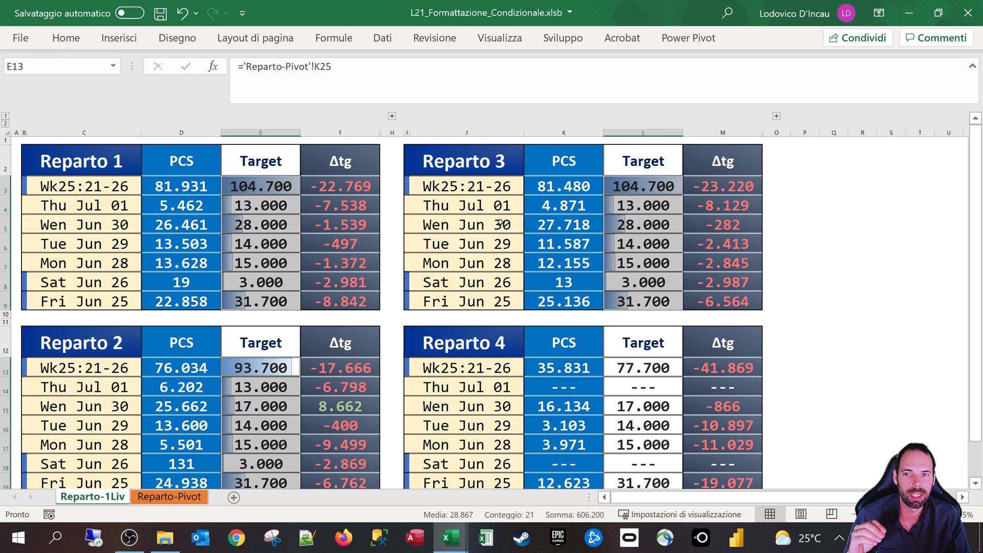
Examine the data bars in the Reparto 1 and 2 Target columns, comparing the weekly total with the daily values.
left_click_drag(263, 191, 256, 303)
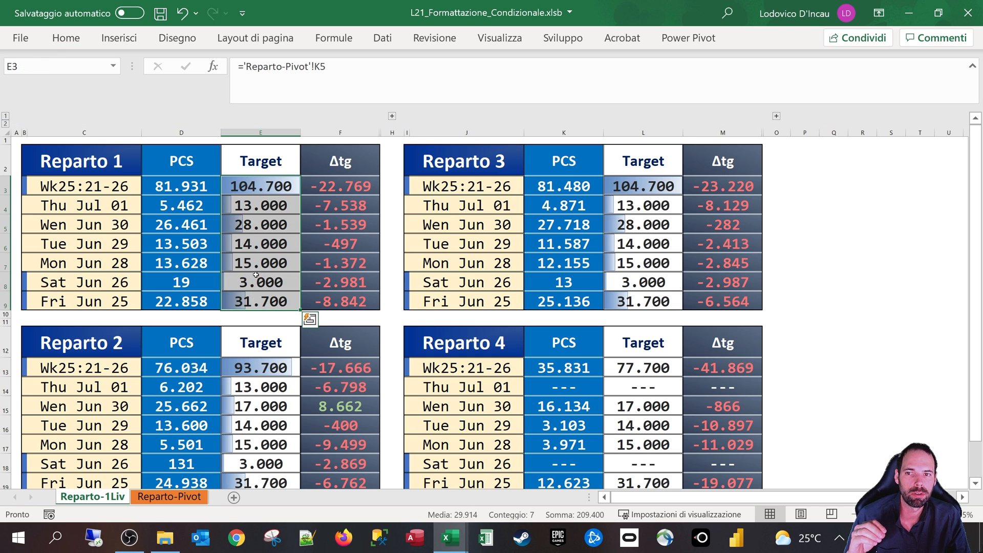
left_click(250, 188)
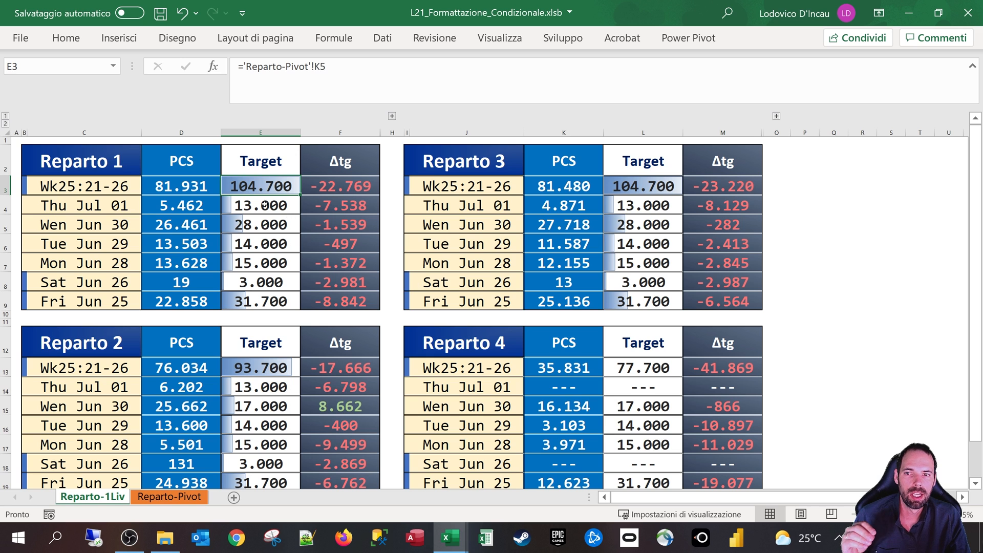
left_click_drag(253, 208, 259, 306)
scroll(273, 402, "down", 1)
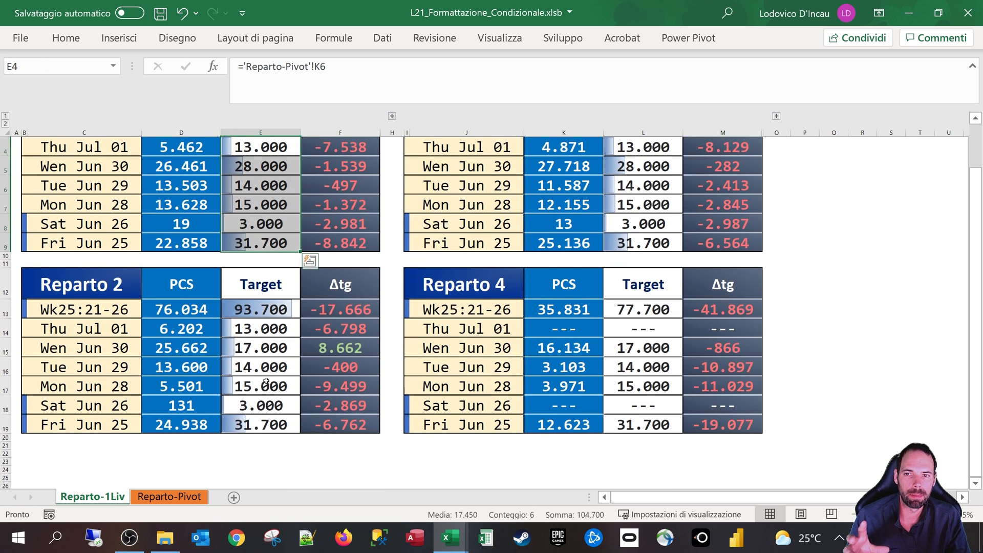
scroll(267, 389, "up", 1)
left_click(277, 181)
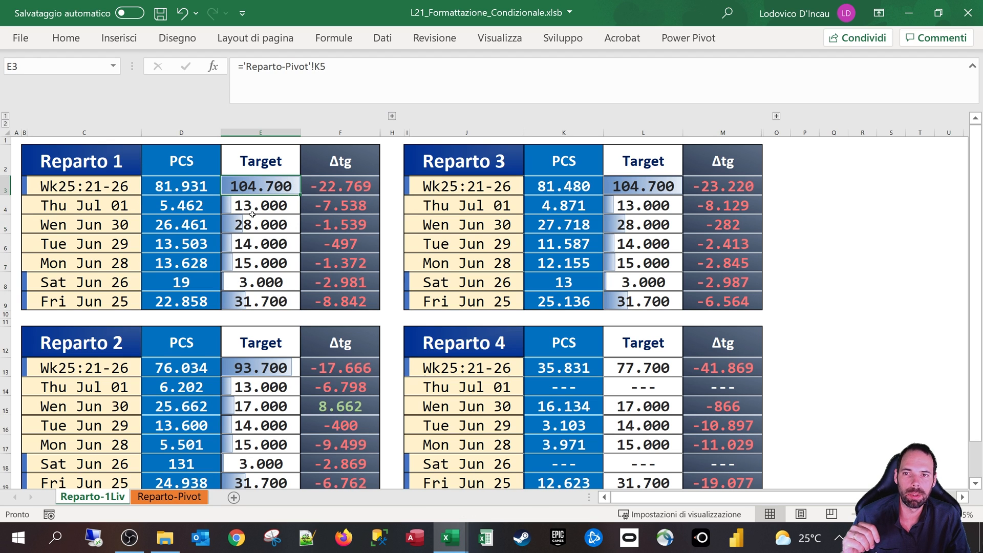
left_click_drag(253, 214, 245, 299)
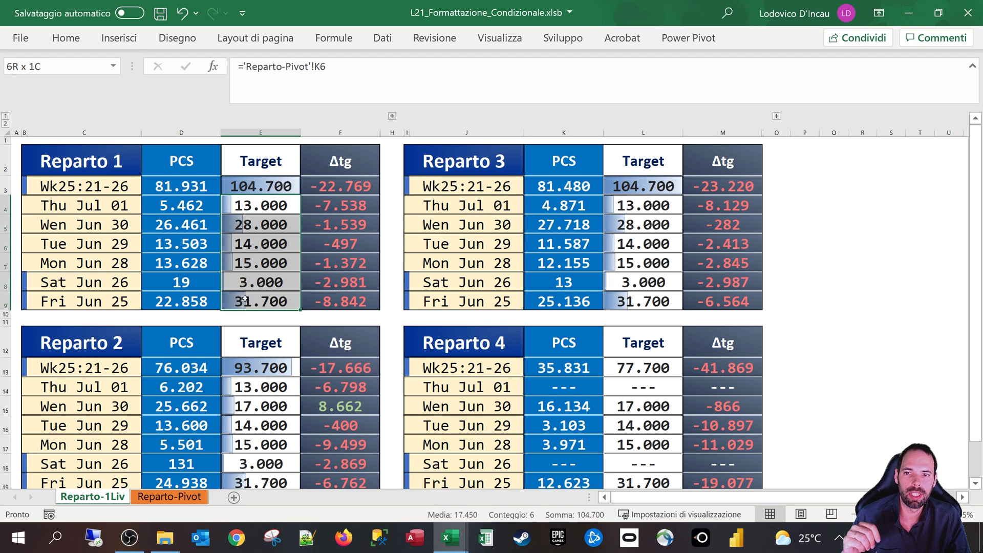
Set the Thu Jul 01 Target value of Reparto 1 to 50000 to test the data bar.
left_click(247, 204)
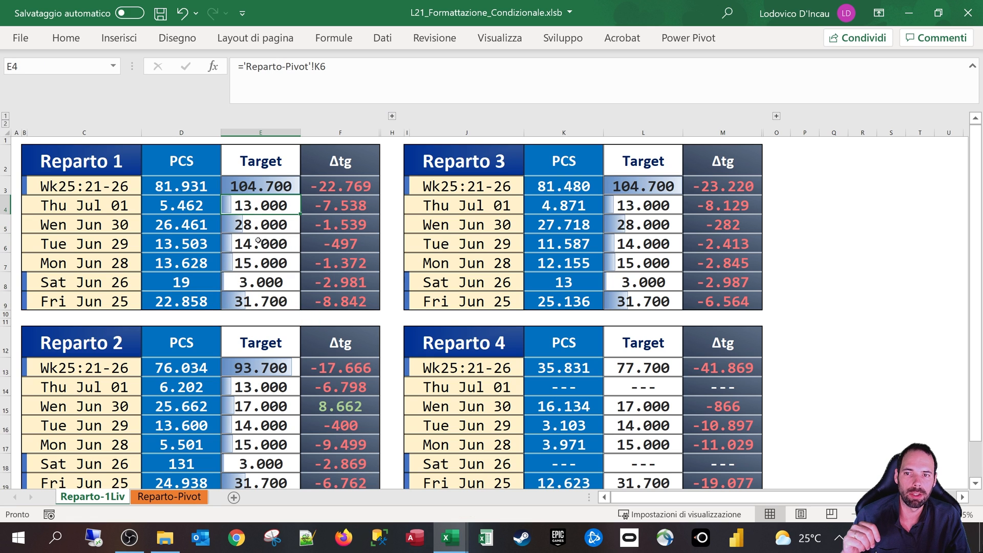
type("50000")
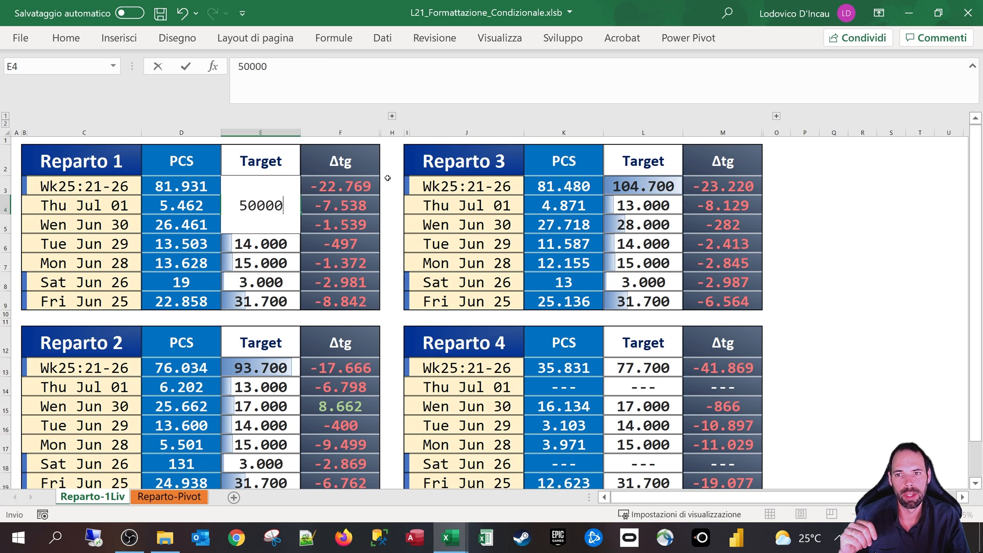
key("Return")
left_click(225, 204)
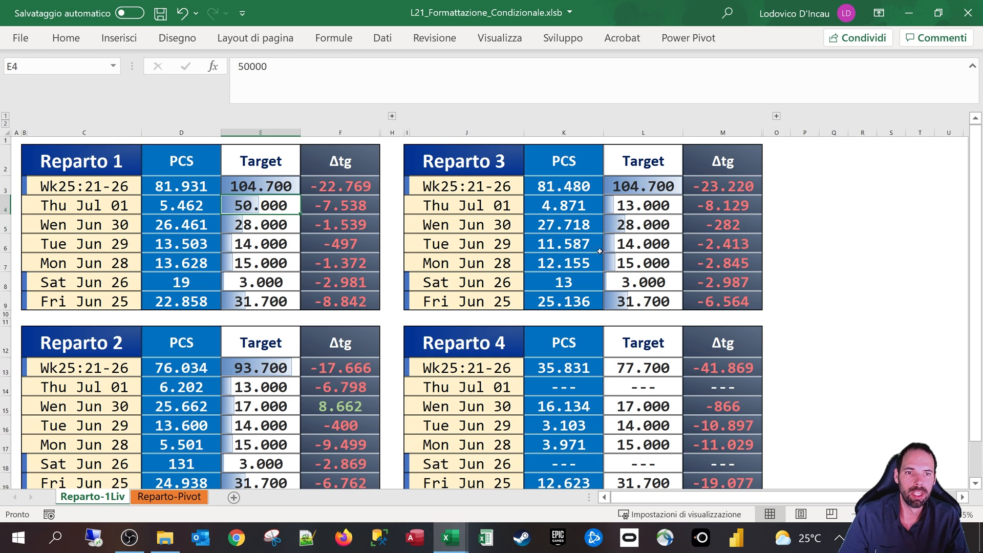
Compare the Target columns of the four departments, and undo the 50000 entry and the data bars.
left_click_drag(641, 184, 644, 299)
left_click_drag(265, 183, 263, 300)
left_click_drag(251, 389, 269, 468)
left_click_drag(651, 363, 649, 470)
left_click(640, 204)
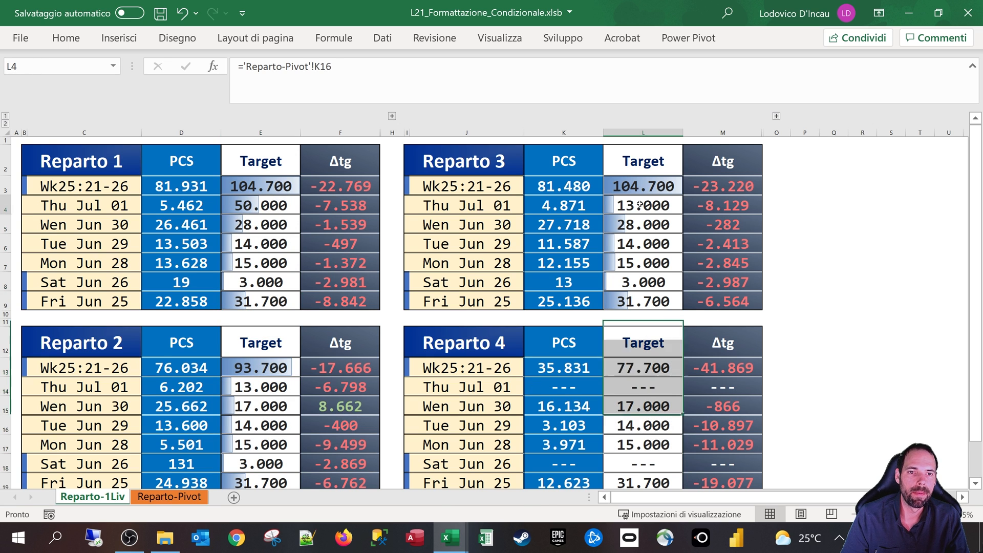
left_click_drag(656, 376, 656, 483)
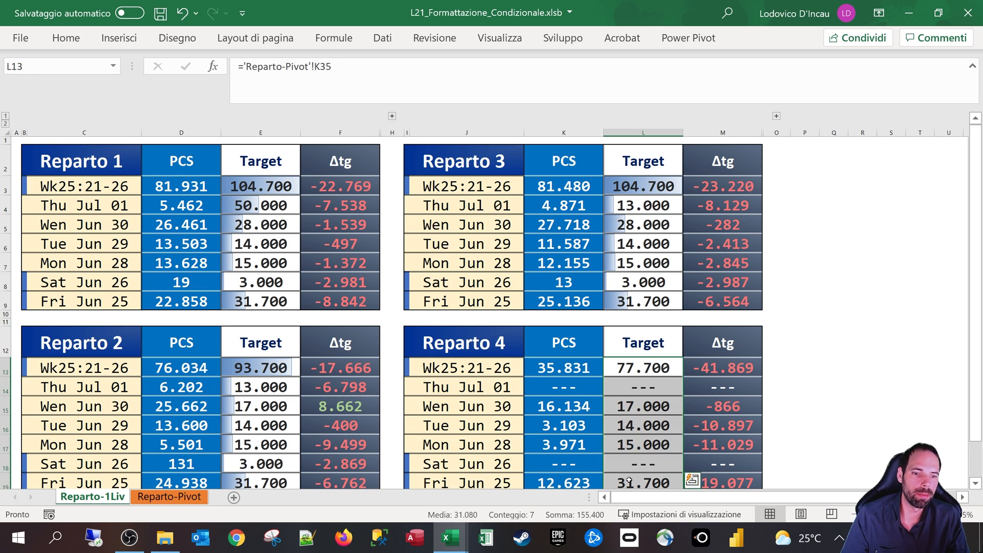
key("ctrl+z")
key("ctrl+z")
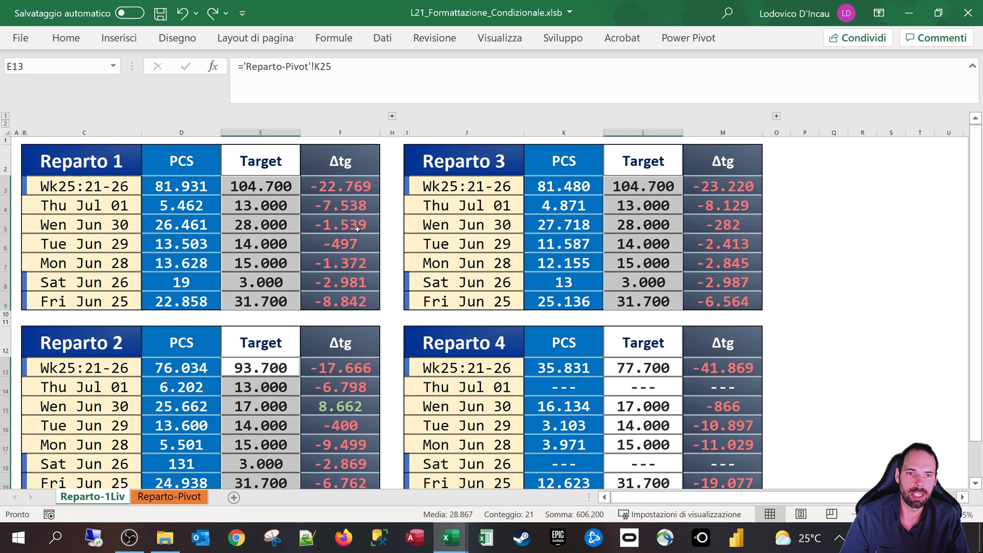
Apply the green-yellow-red color scale to the Reparto 1 Target values from Wk25:21-26 to Fri Jun 25.
left_click_drag(275, 184, 277, 303)
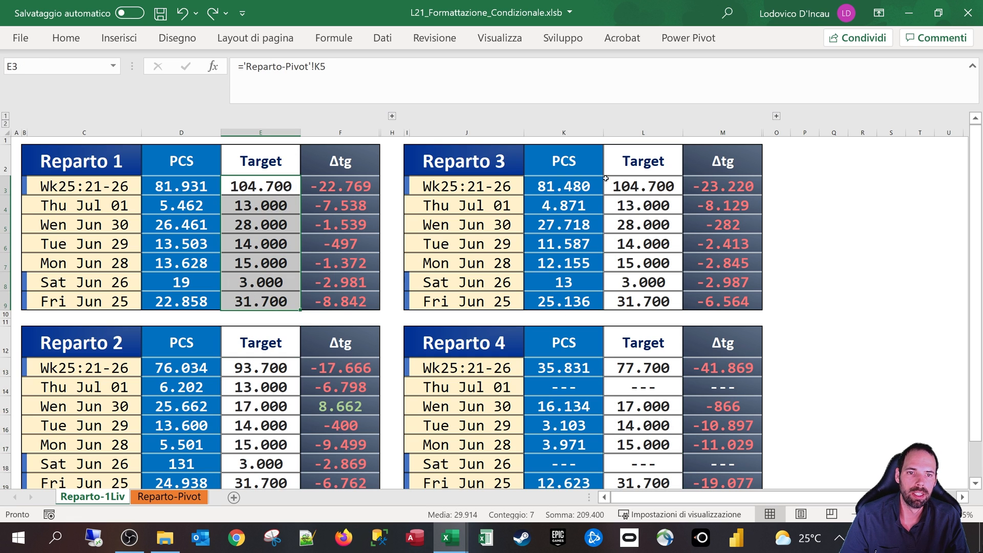
left_click(66, 38)
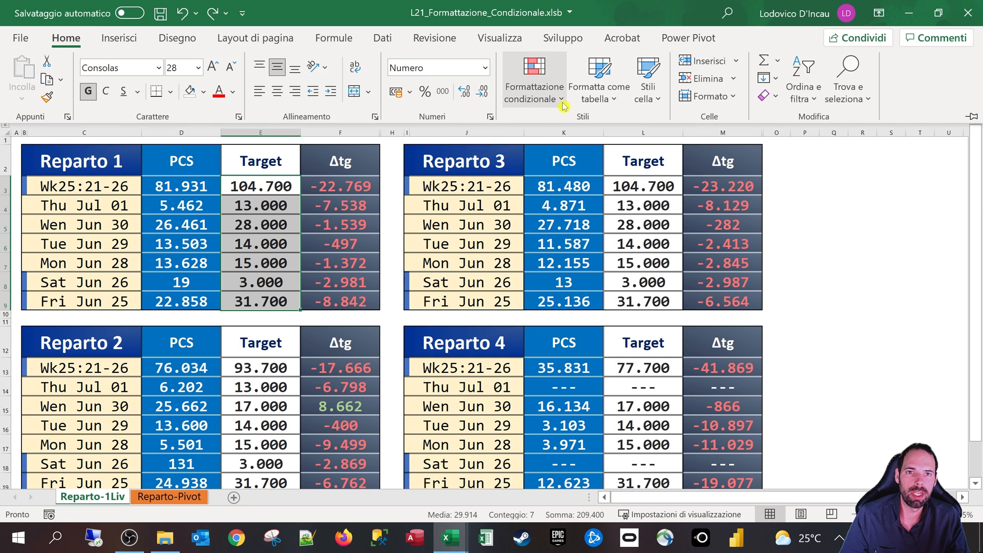
left_click(562, 98)
mouse_move(569, 241)
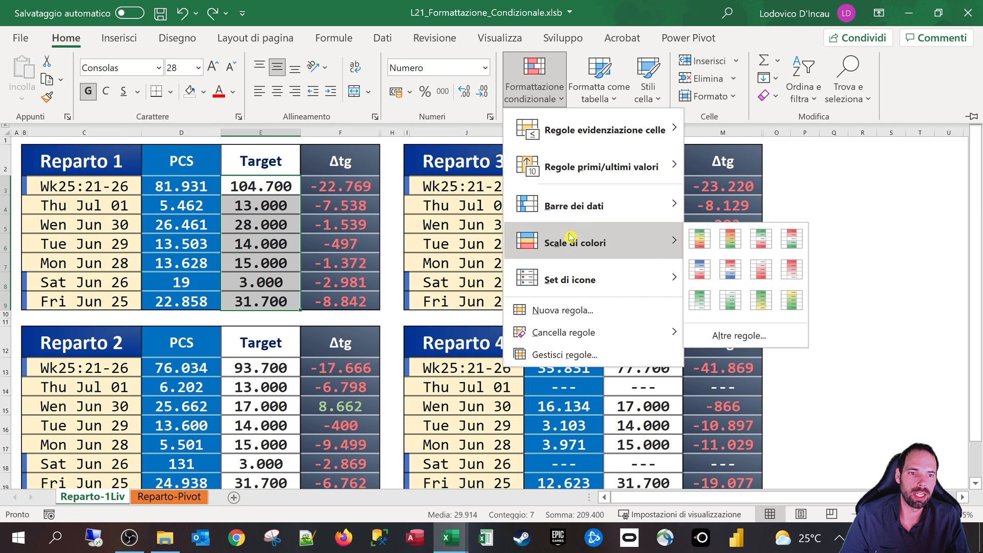
left_click(698, 240)
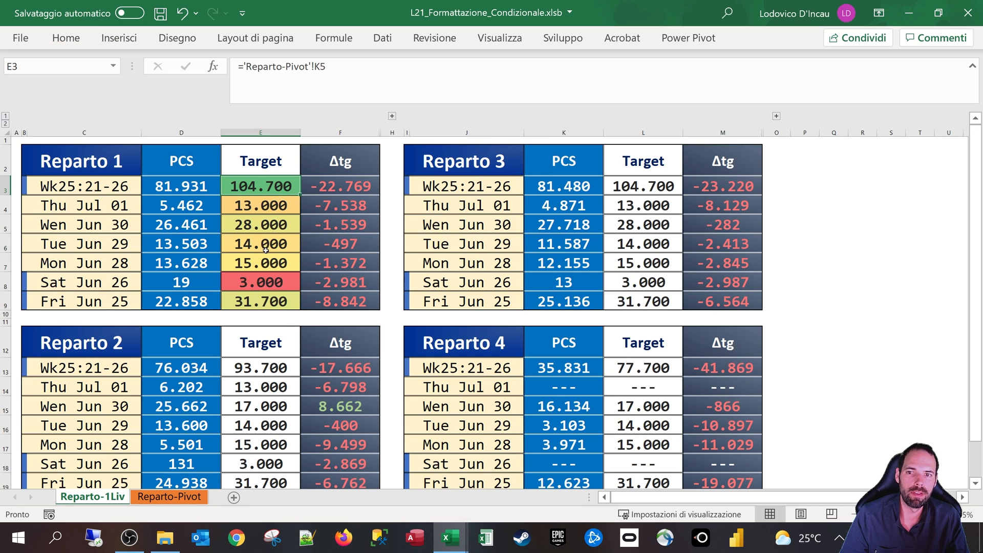
Inspect the coloring of the Sat Jun 26 and Thu Jul 01 targets in Reparto 1, and undo the color scale.
left_click(271, 285)
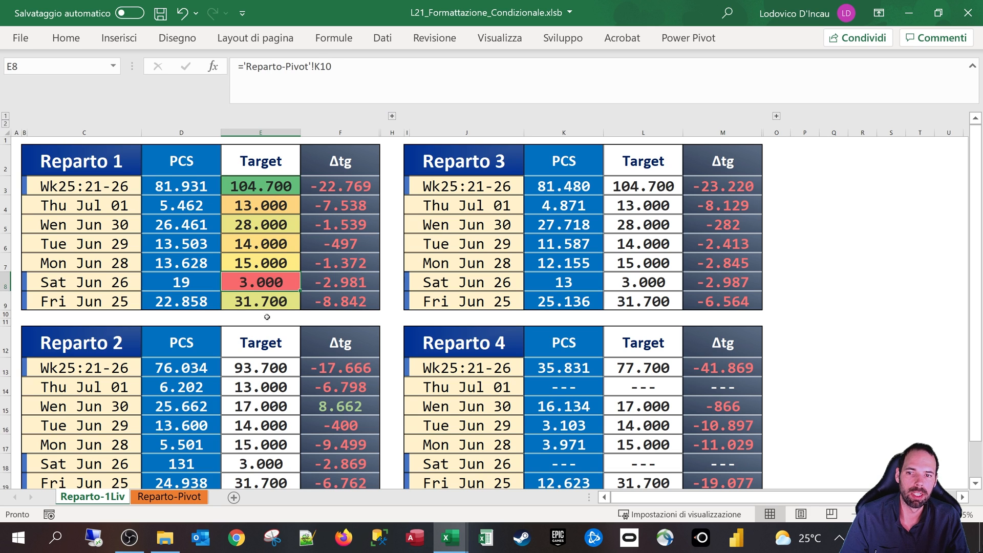
left_click(249, 212)
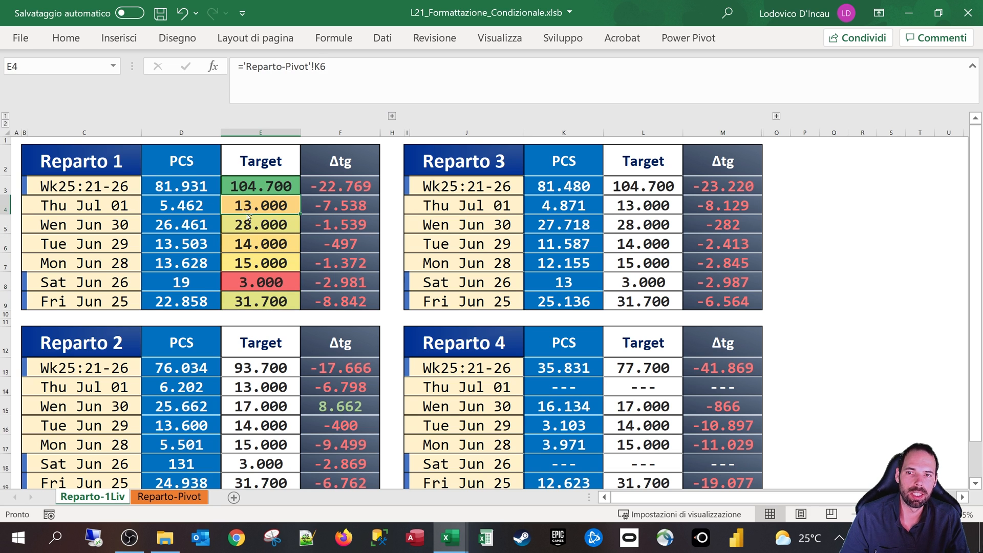
key("ctrl+z")
Try the directional icon set with five colored arrows on the Reparto 1 Target values, and undo it.
left_click(108, 39)
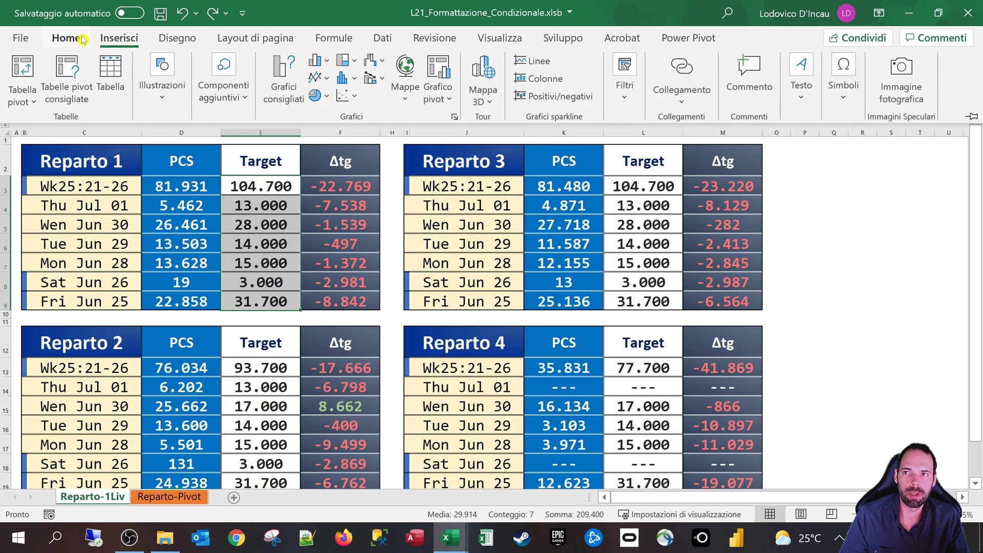
left_click(67, 38)
left_click(534, 89)
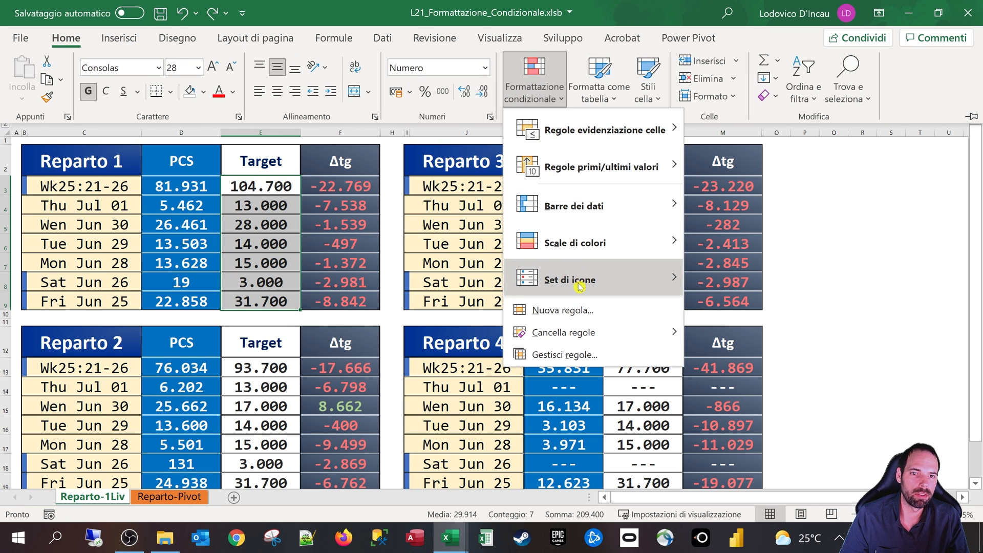
mouse_move(579, 287)
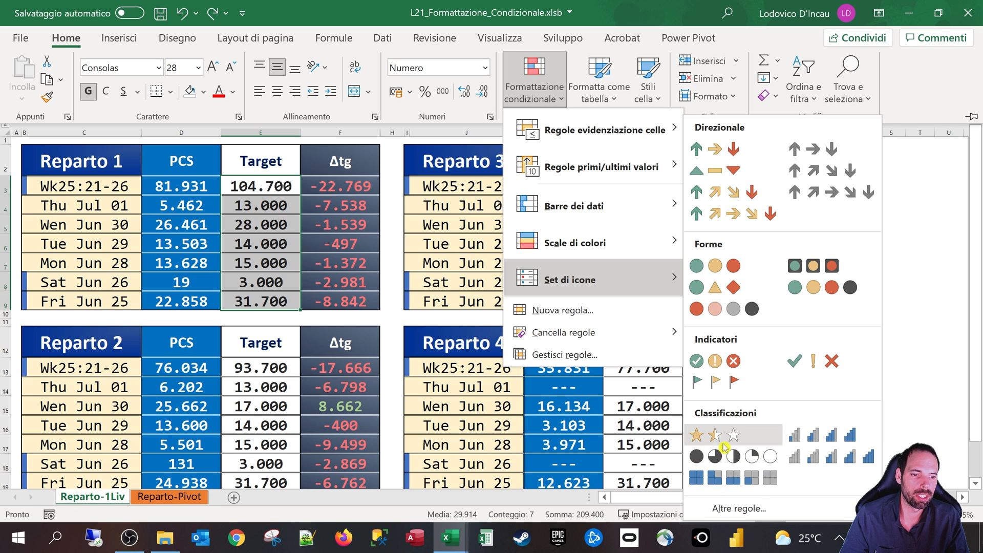
left_click(714, 214)
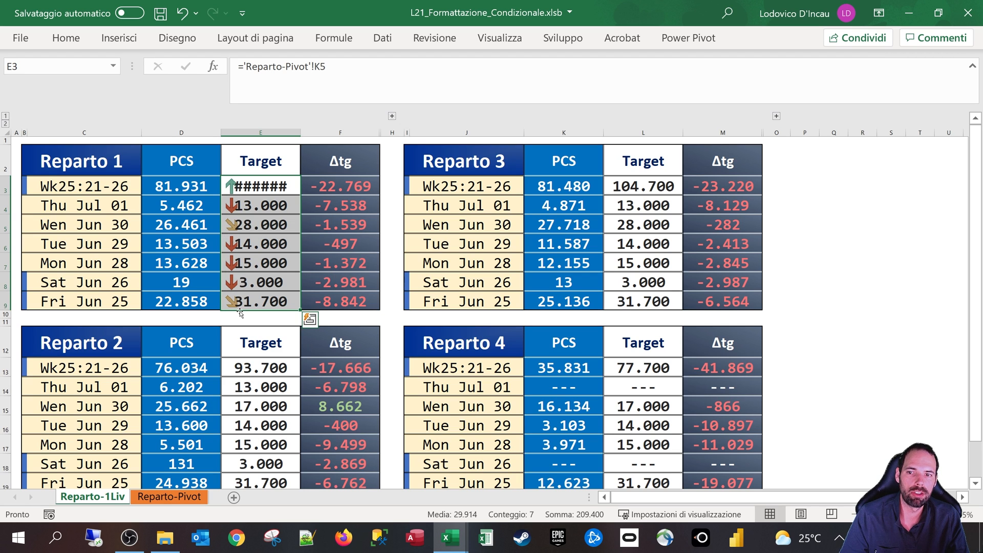
key("ctrl+z")
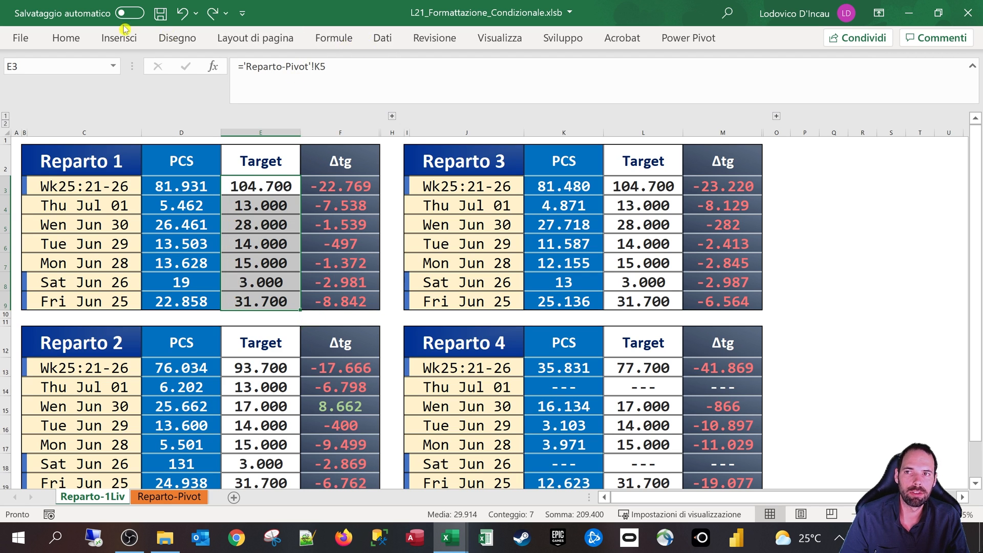
Start a "Maggiore di" cell highlighting rule on the Reparto 1 Target values.
left_click(77, 37)
left_click(535, 82)
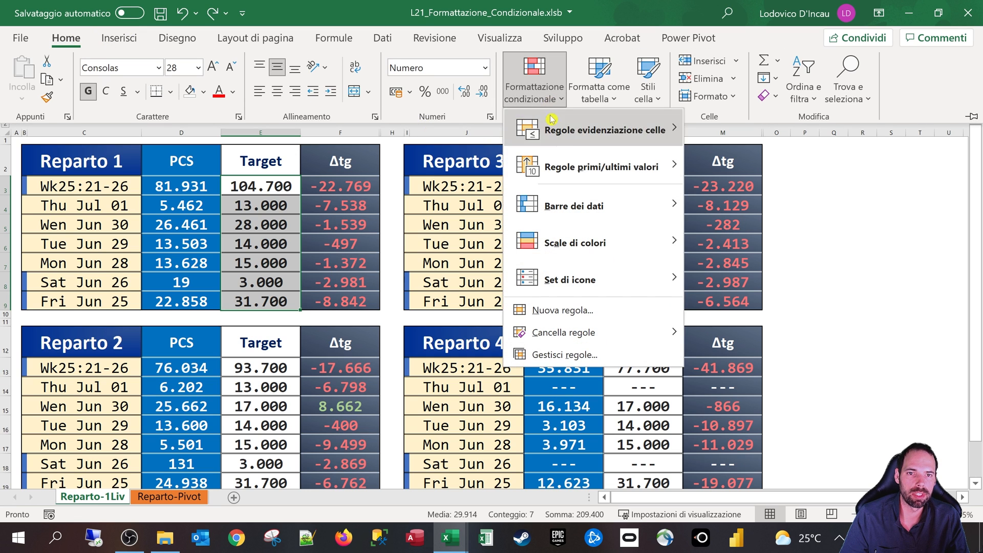
mouse_move(566, 164)
mouse_move(574, 132)
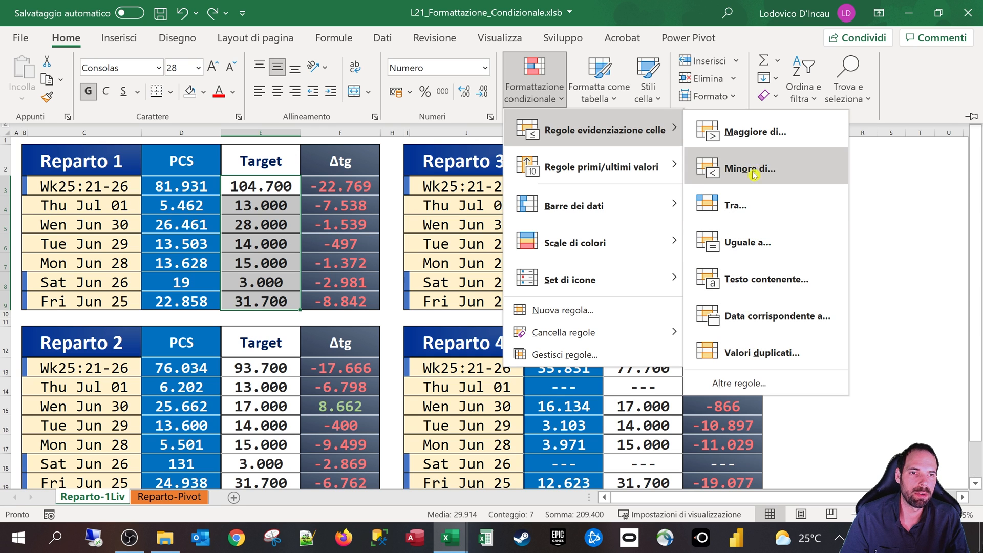
left_click(746, 132)
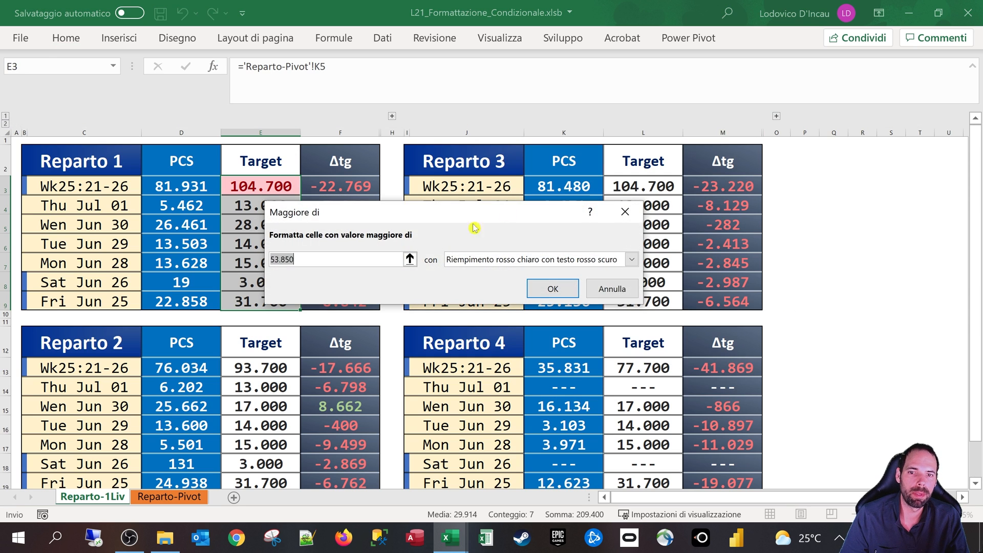
Review the font, border and fill options of the rule's custom format, and cancel the format without changes.
left_click(562, 170)
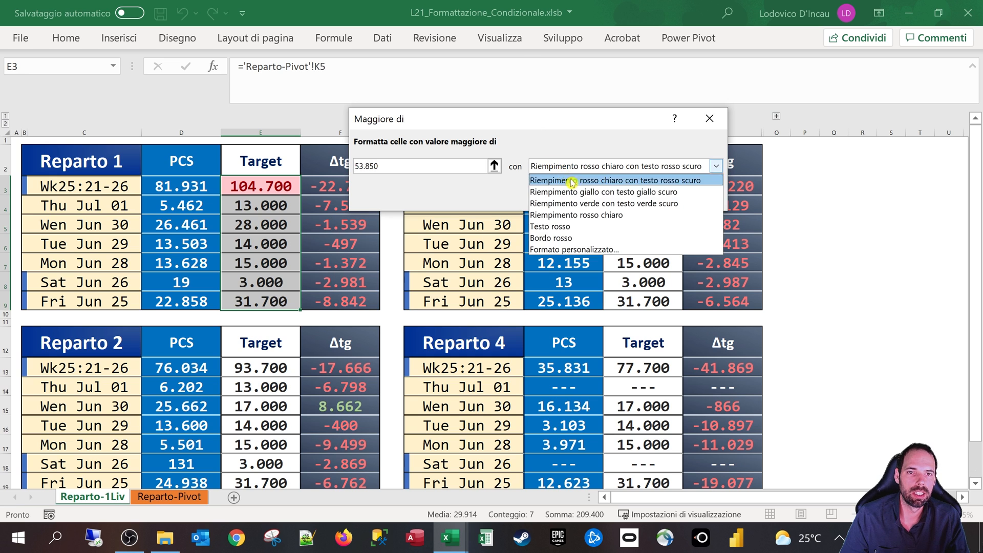
left_click(571, 251)
left_click_drag(476, 21, 470, 86)
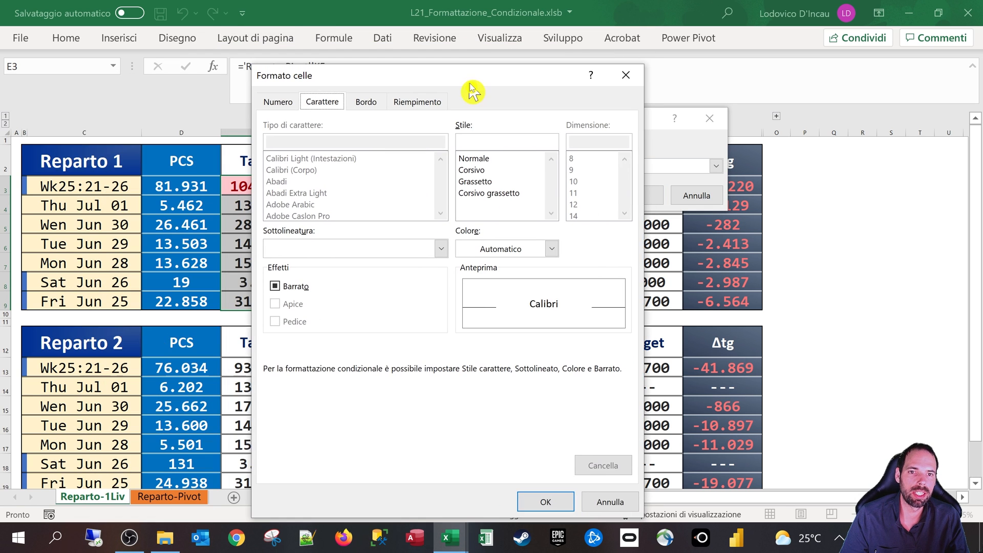
left_click(537, 252)
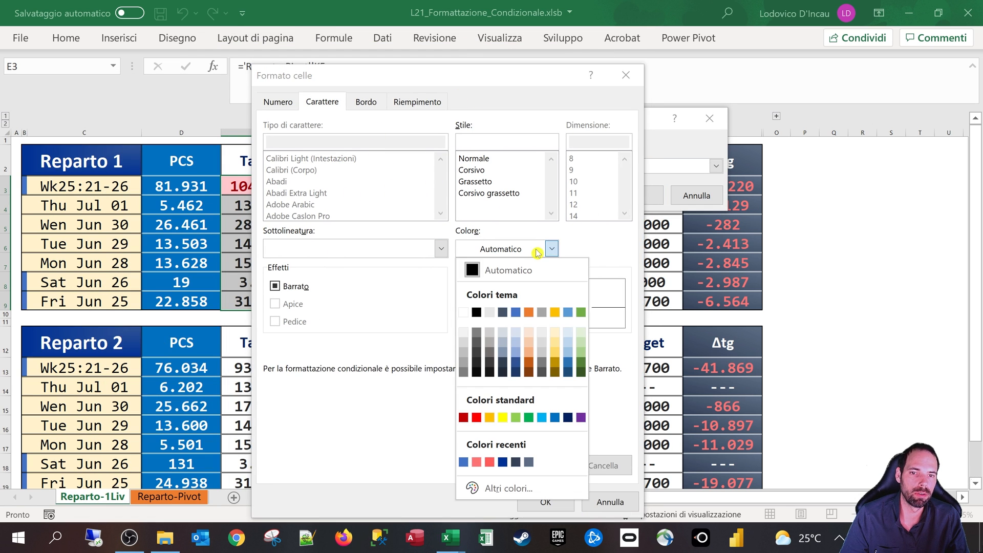
left_click(498, 231)
left_click(487, 182)
left_click(367, 102)
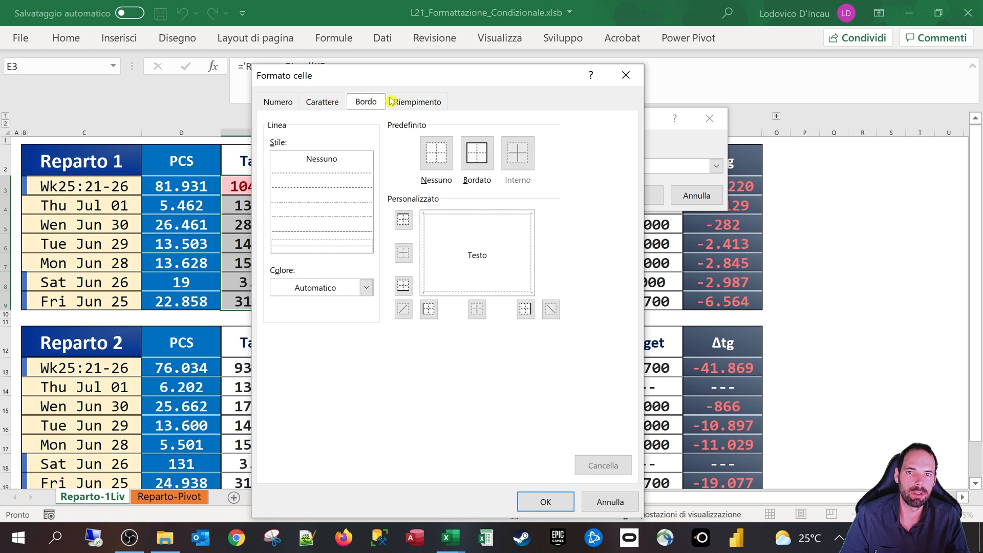
left_click(404, 102)
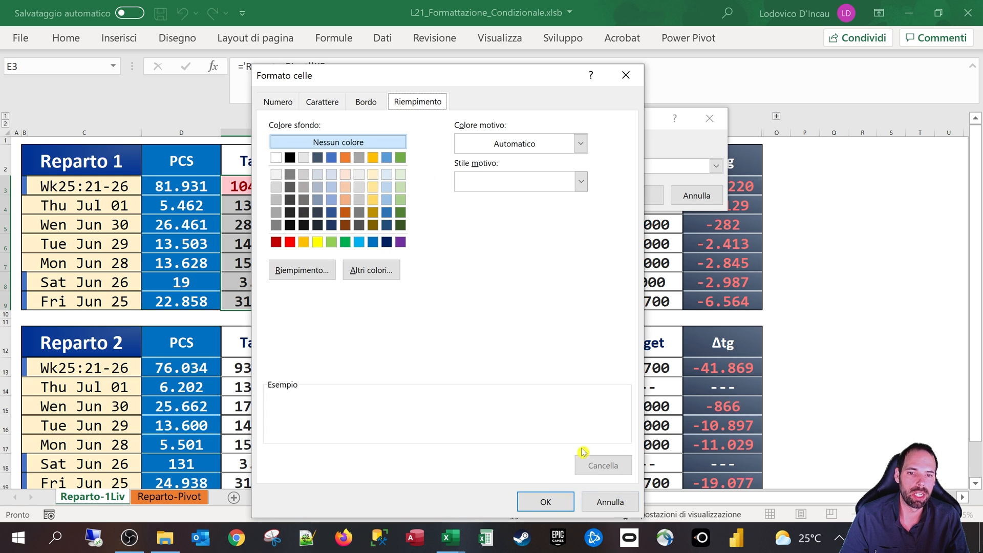
left_click(604, 502)
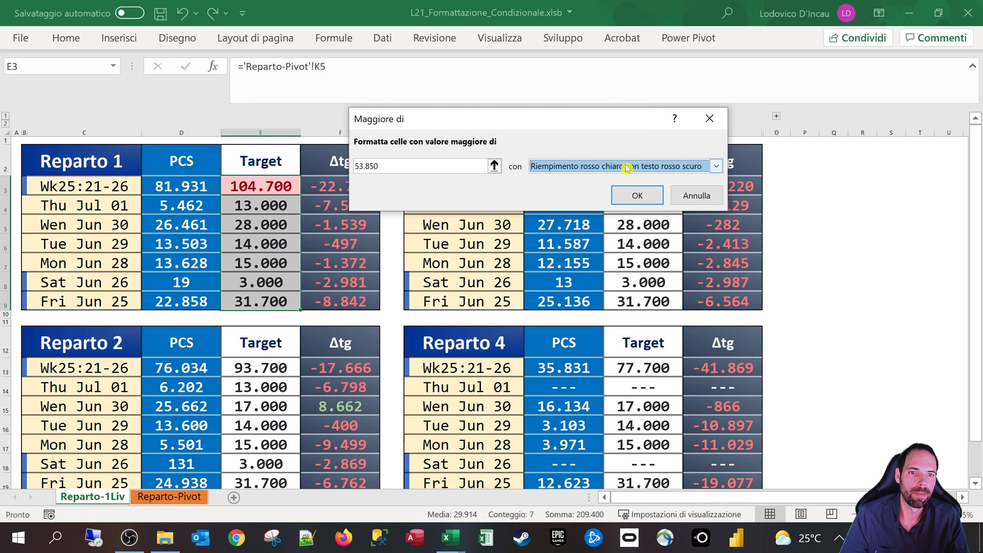
Preview the greater-than rule with thresholds 20000 and 5000 using light red fill with dark red text, and cancel the rule.
double_click(398, 165)
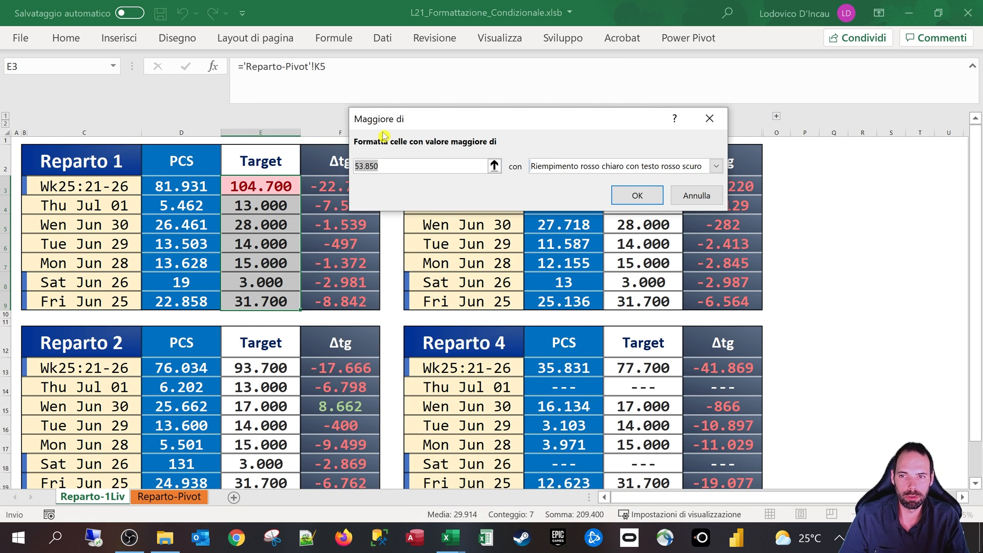
type("200")
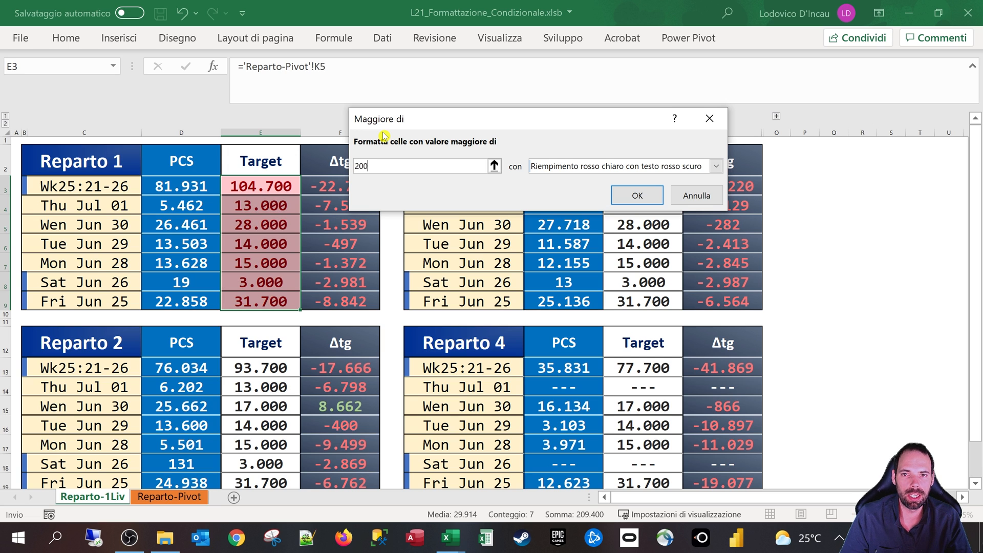
type("00")
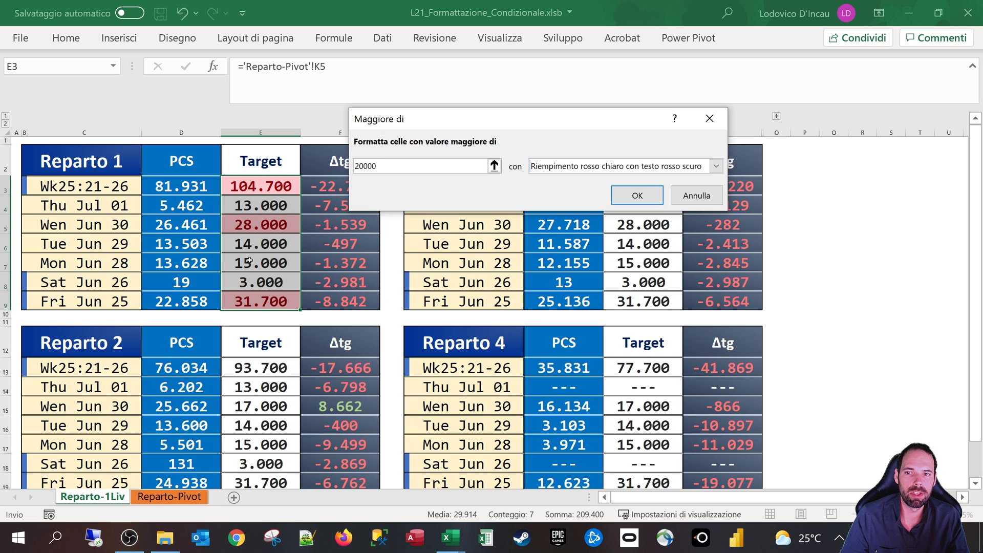
double_click(382, 169)
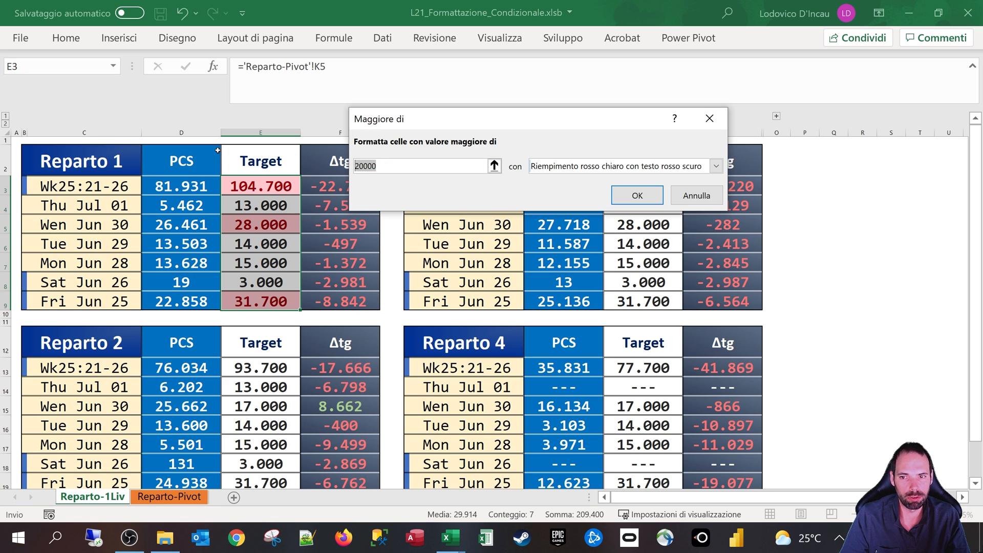
type("5000")
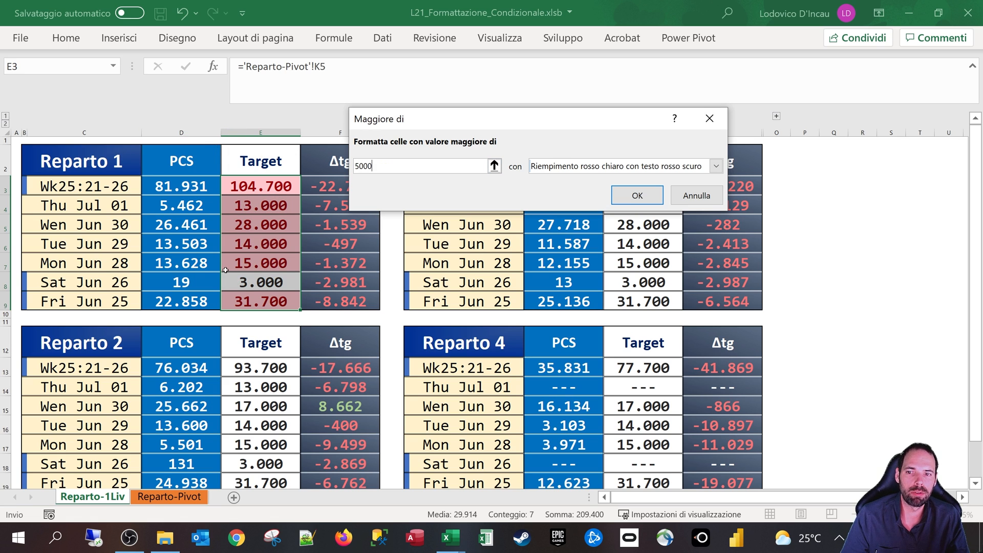
left_click(697, 197)
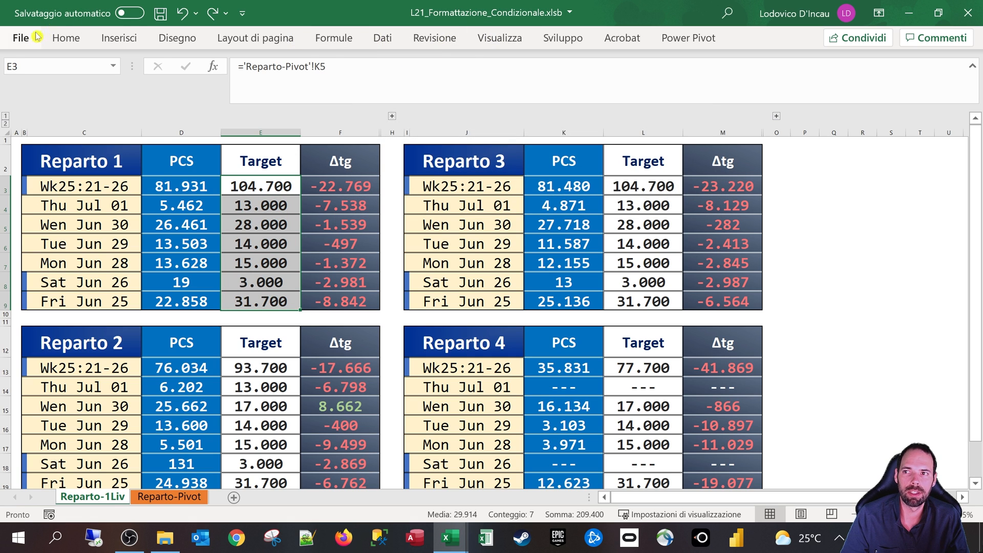
left_click(66, 37)
left_click(548, 95)
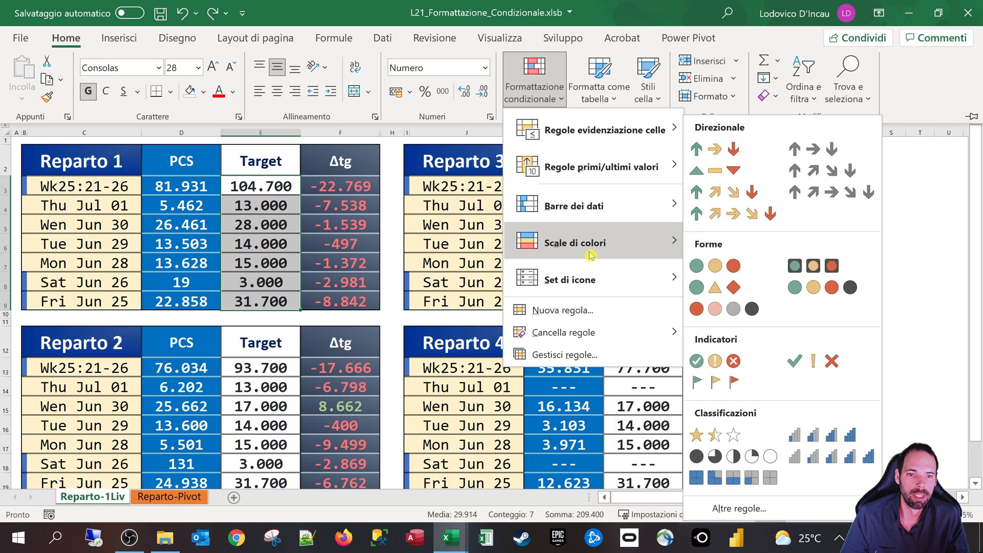
mouse_move(592, 255)
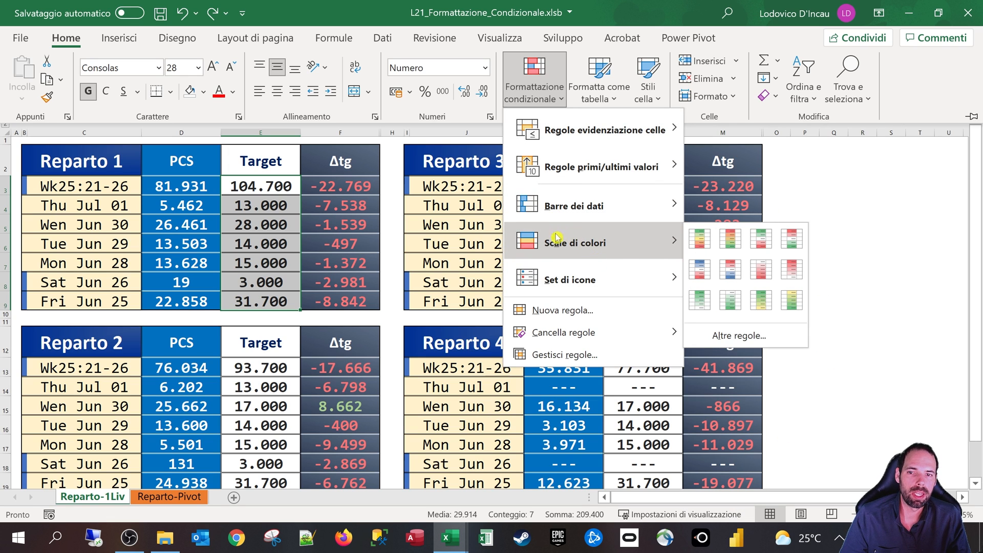
left_click(240, 254)
key("ctrl+F1")
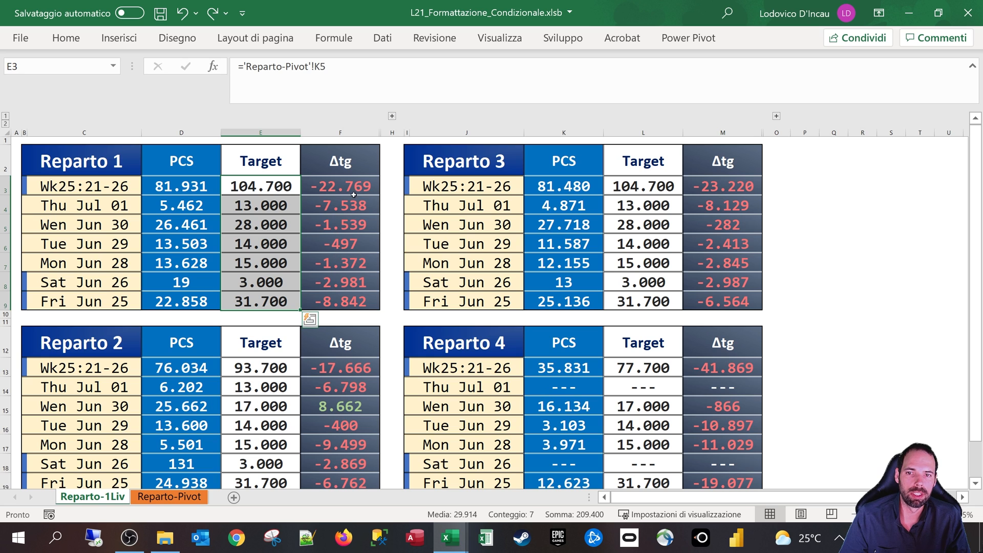
Open the conditional formatting rules manager for the Reparto 1 Δtg values.
left_click_drag(348, 187, 336, 308)
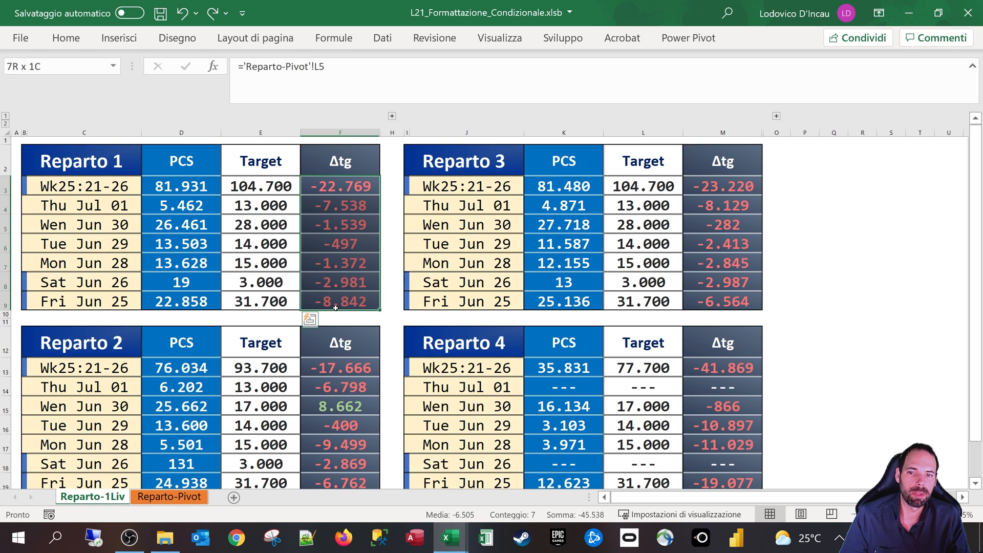
left_click(342, 187)
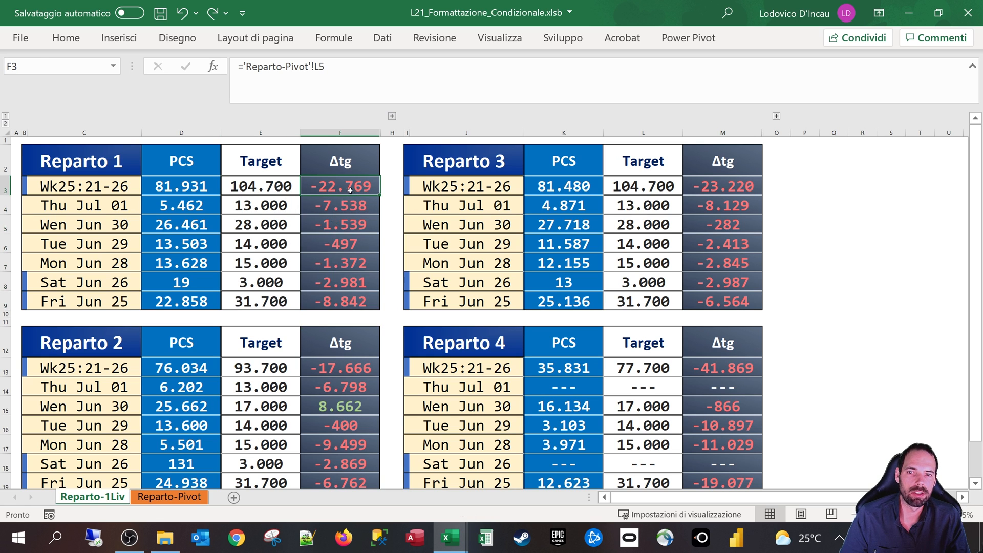
left_click_drag(350, 190, 341, 297)
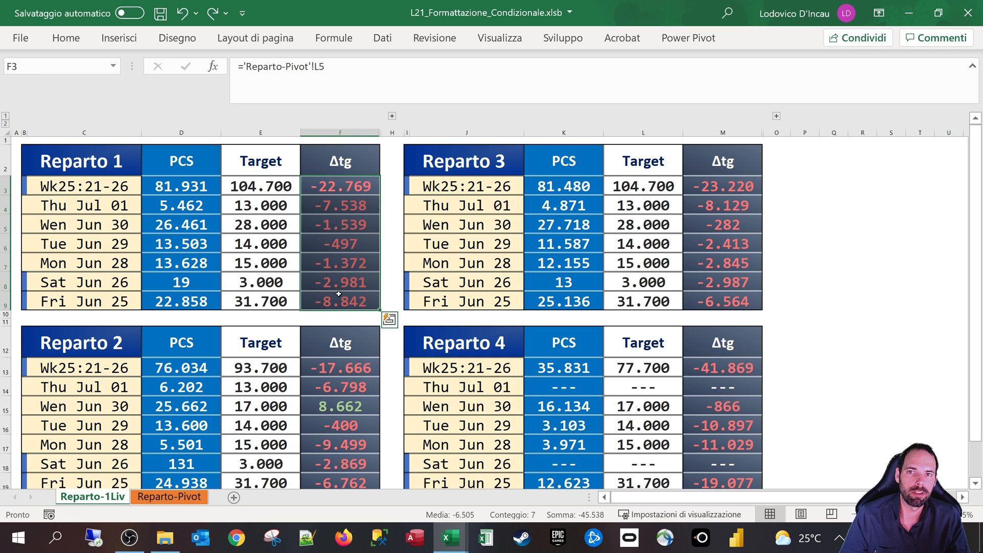
left_click(66, 38)
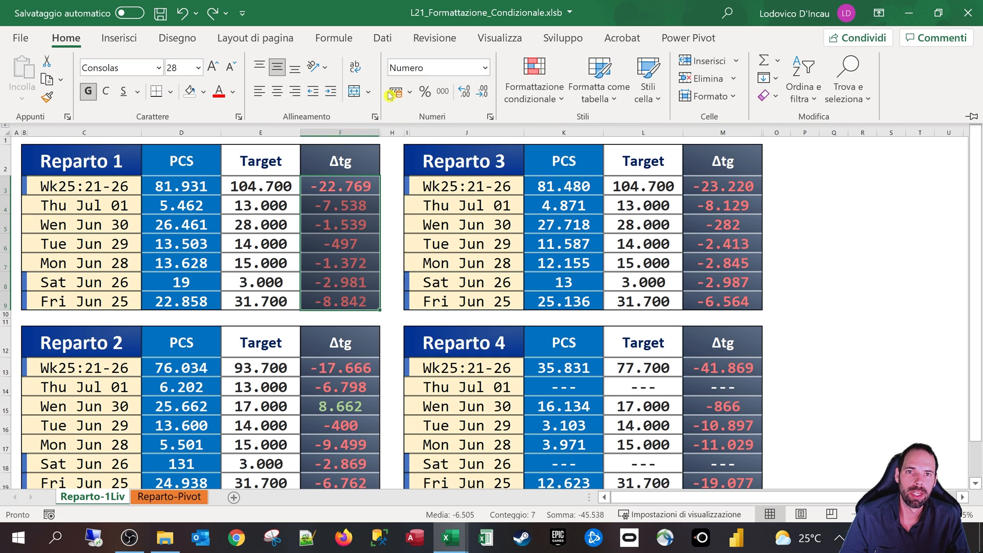
left_click(534, 84)
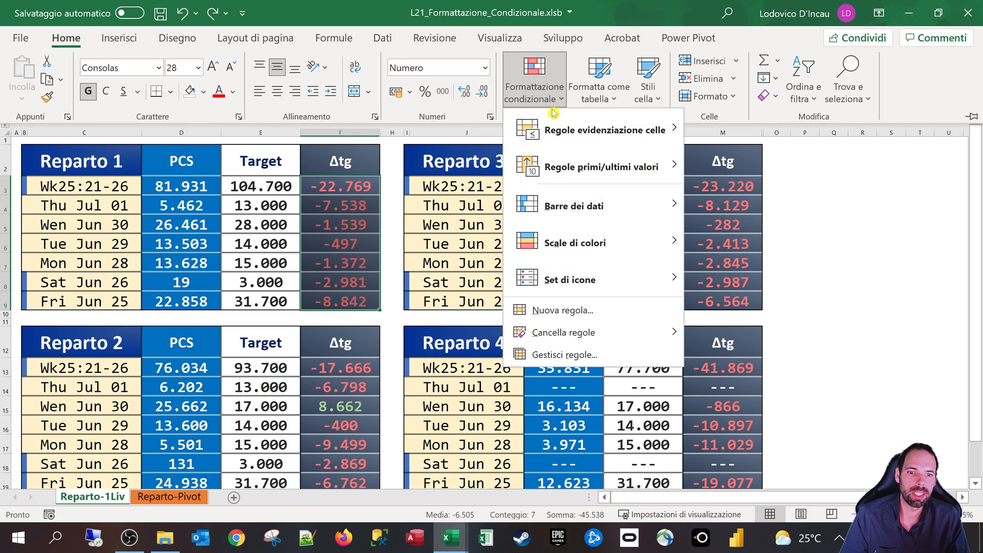
left_click(558, 366)
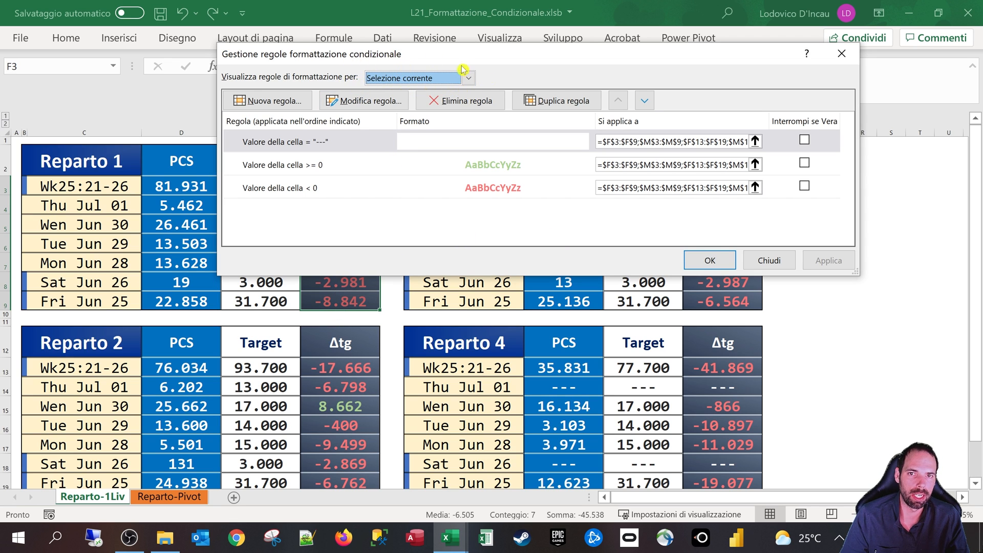
Review the conditional formatting rules by scope: this worksheet, the ConversioneGiorni table and the Reparto-Pivot sheet.
left_click_drag(461, 66, 513, 32)
left_click(506, 44)
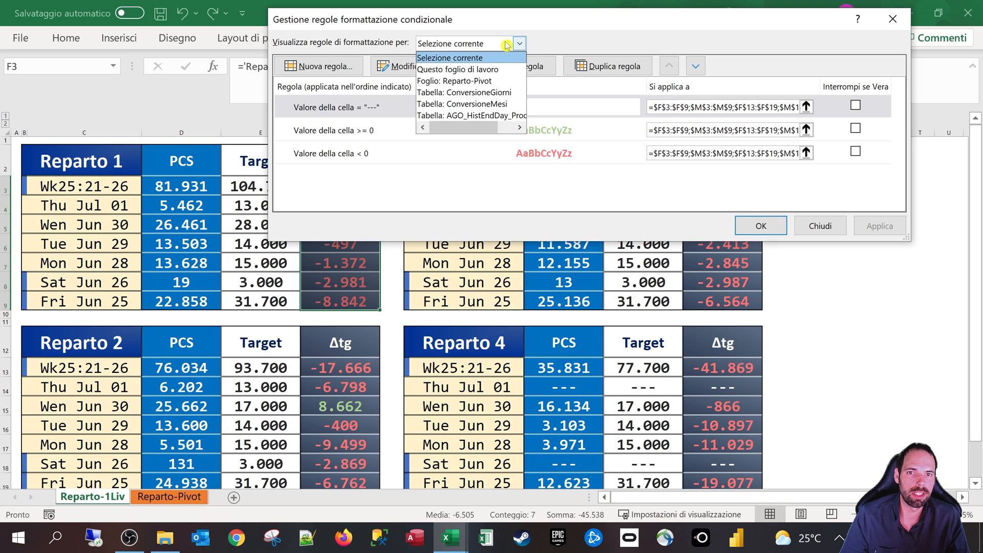
left_click(484, 70)
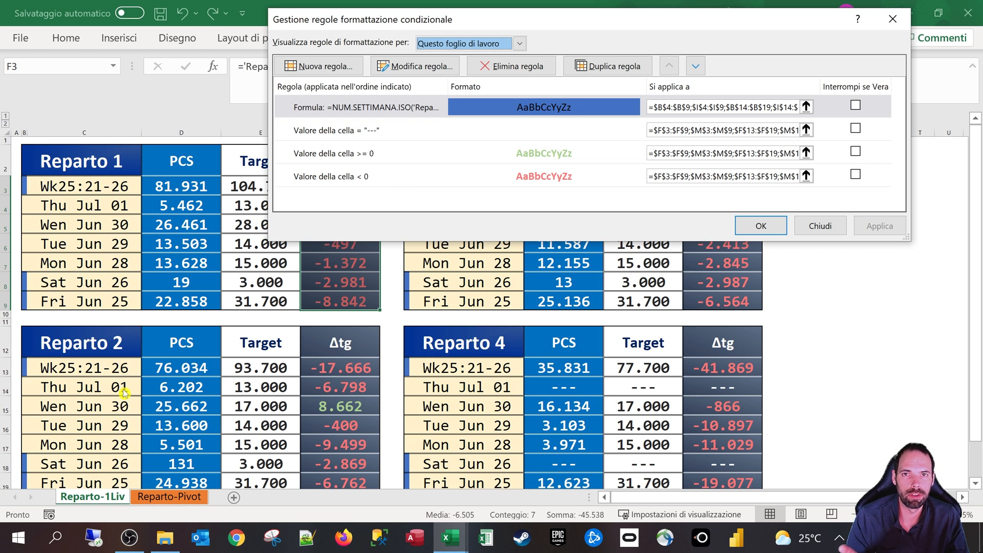
left_click(485, 44)
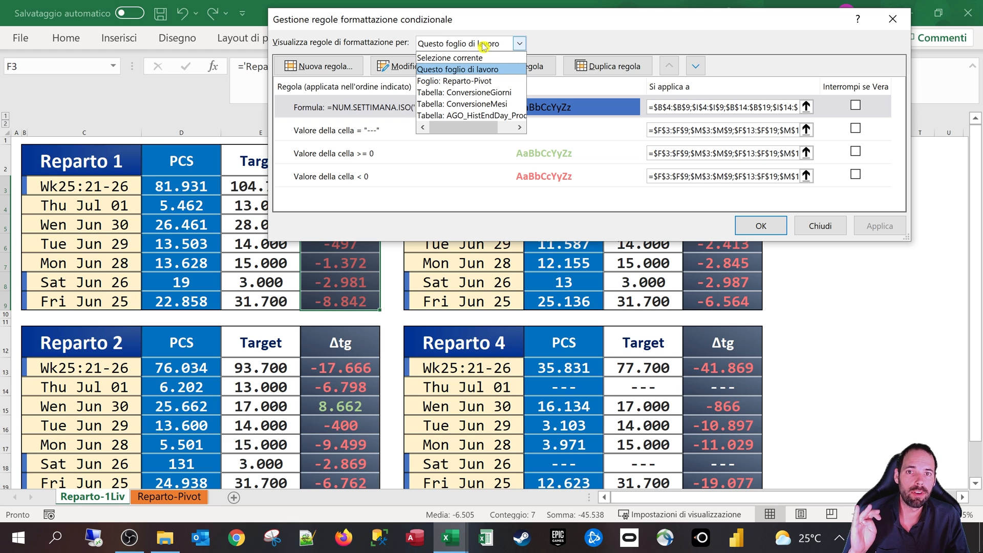
left_click(469, 93)
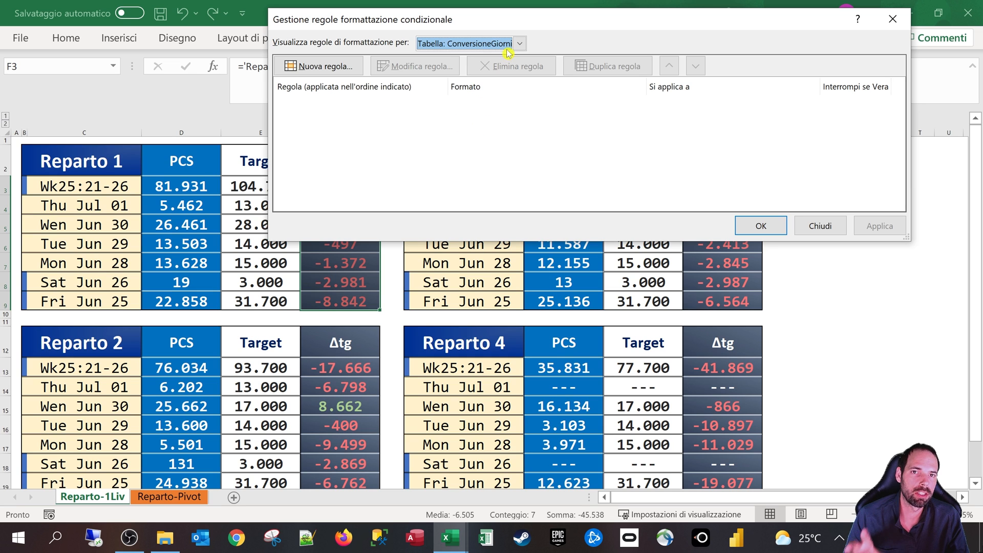
left_click(492, 45)
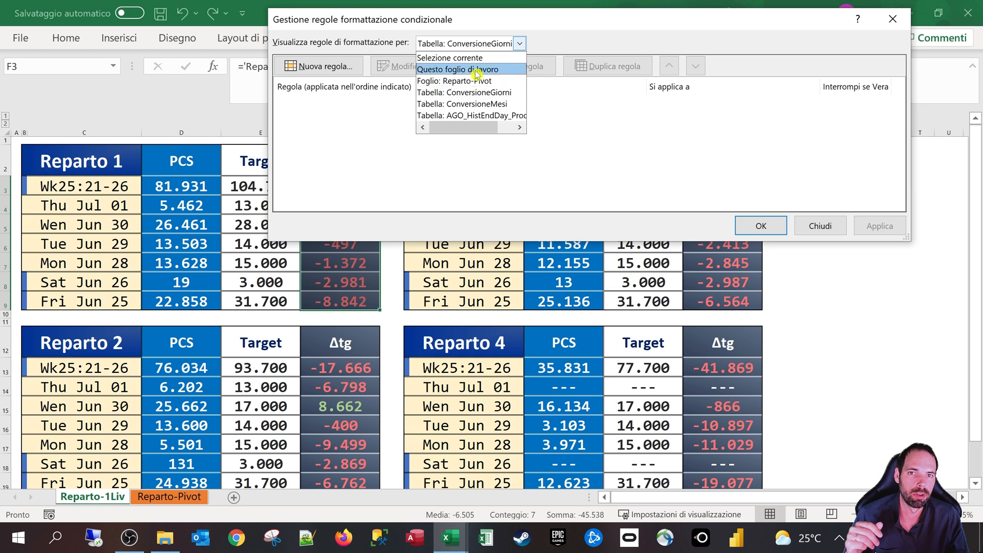
left_click(472, 81)
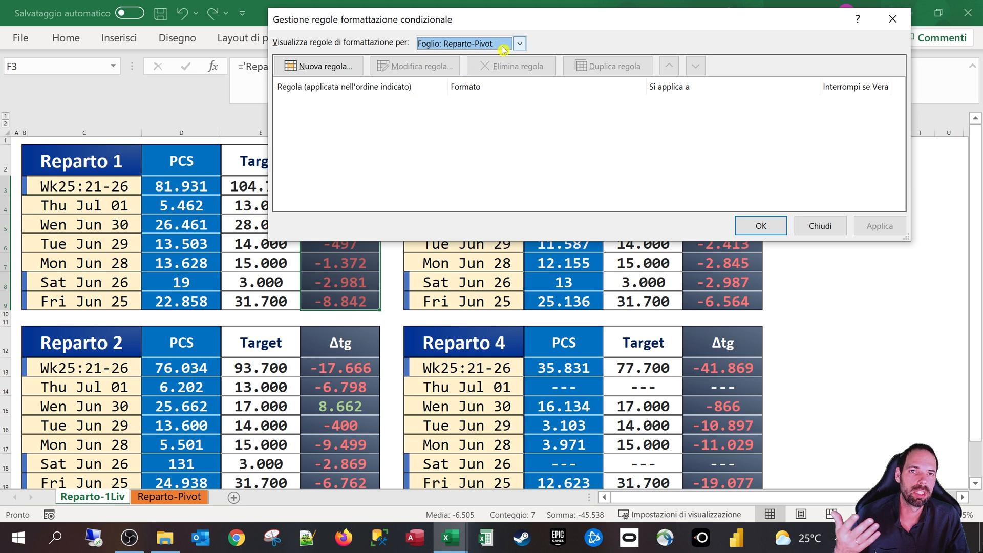
Close the rules manager, look at the Reparto-Pivot sheet, and return to the Reparto-1Liv sheet.
left_click(819, 226)
left_click(168, 497)
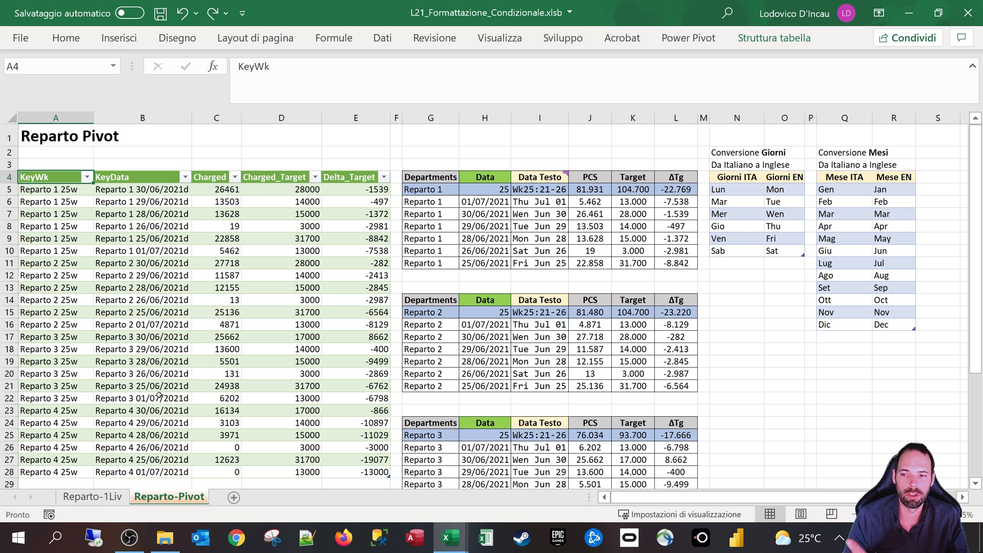
left_click(93, 497)
Reopen the conditional formatting rules manager and list the rules of the current worksheet.
left_click(69, 40)
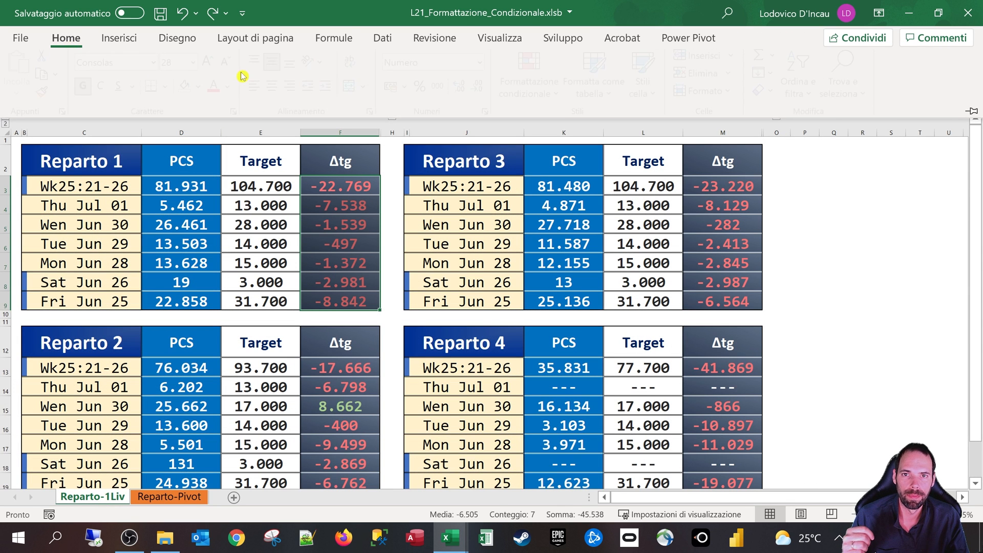
left_click(557, 98)
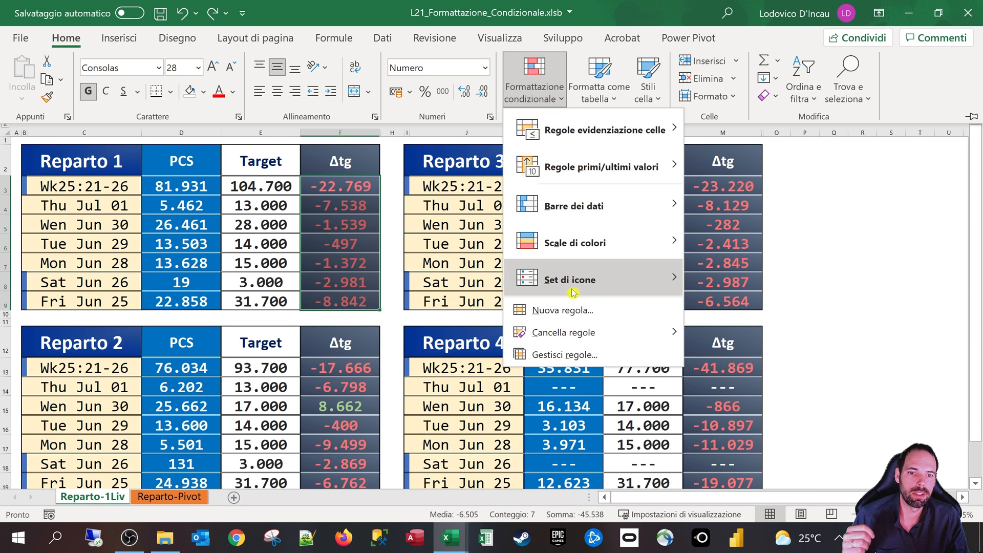
left_click(569, 354)
left_click(520, 43)
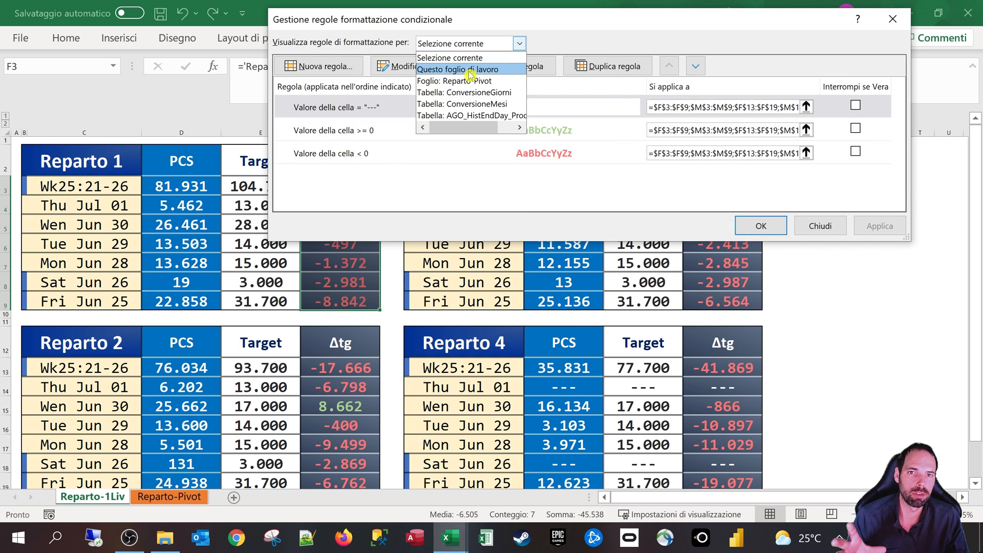
left_click(469, 71)
left_click(502, 49)
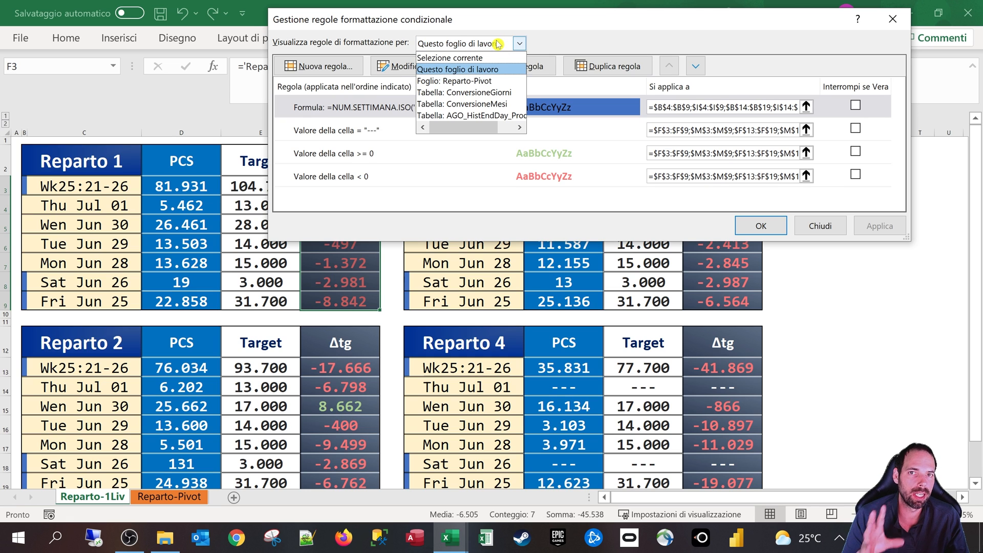
left_click(498, 45)
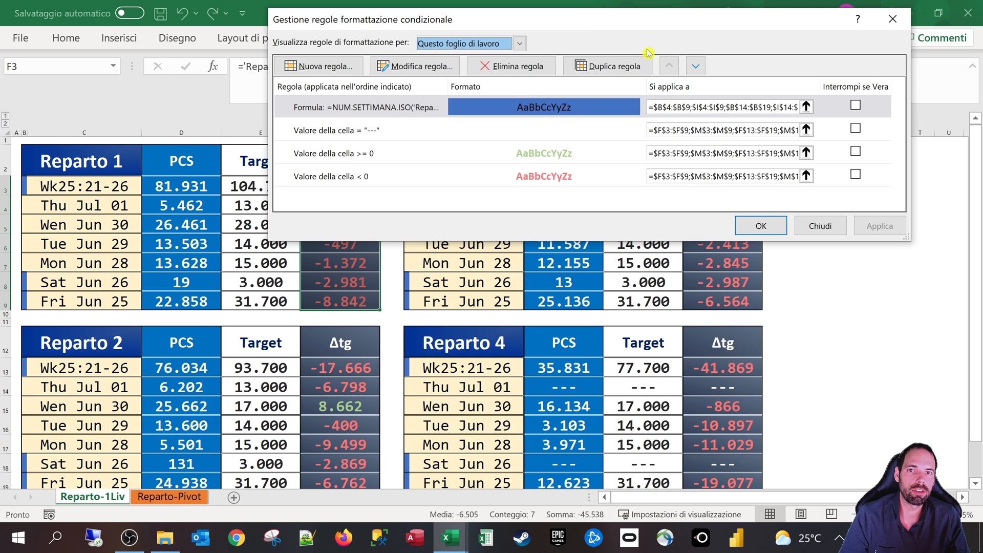
Inspect the NUM.SETTIMANA.ISO formula rule without changing it, look through the listed cell-value rules, and close the rules manager.
double_click(367, 107)
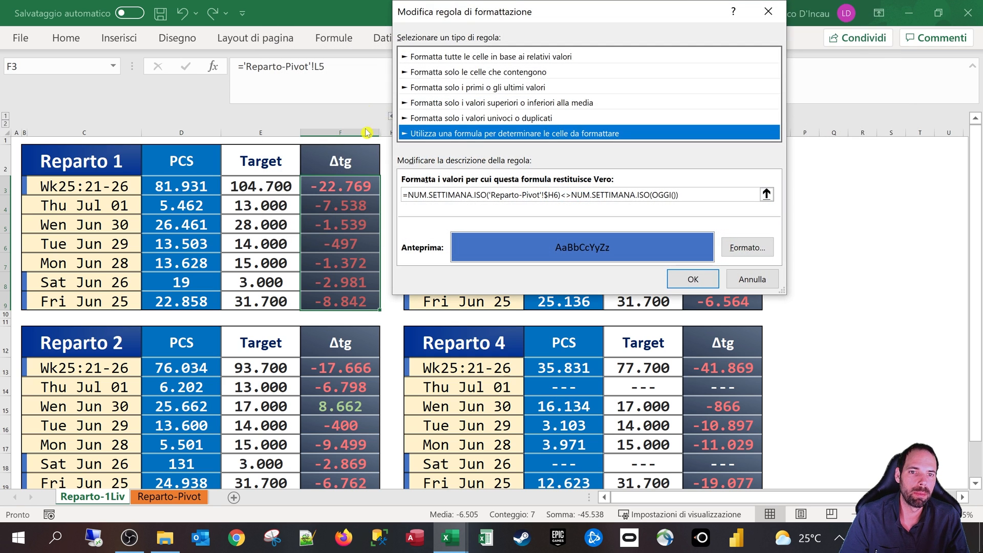
key("Escape")
left_click(380, 149)
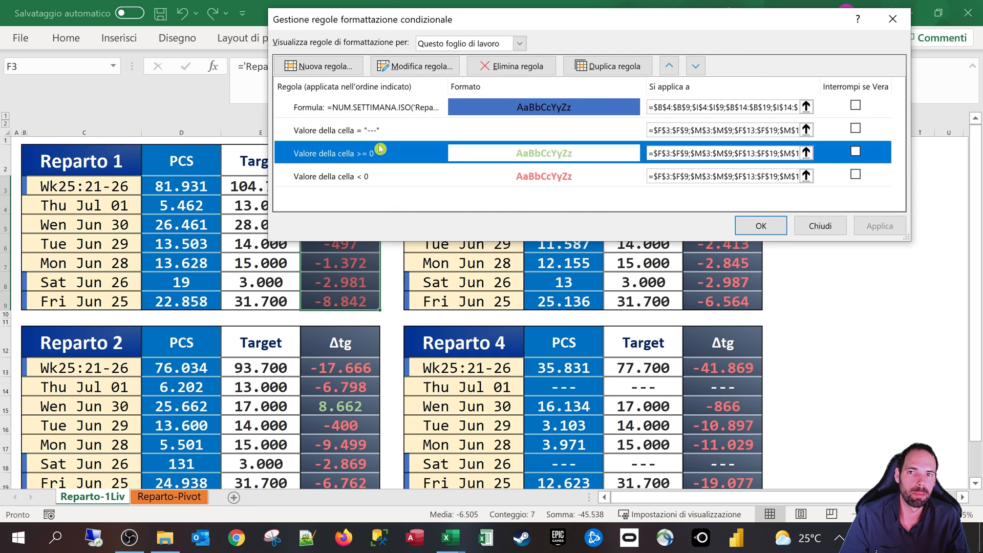
left_click(367, 182)
left_click(369, 153)
left_click(372, 134)
left_click(376, 110)
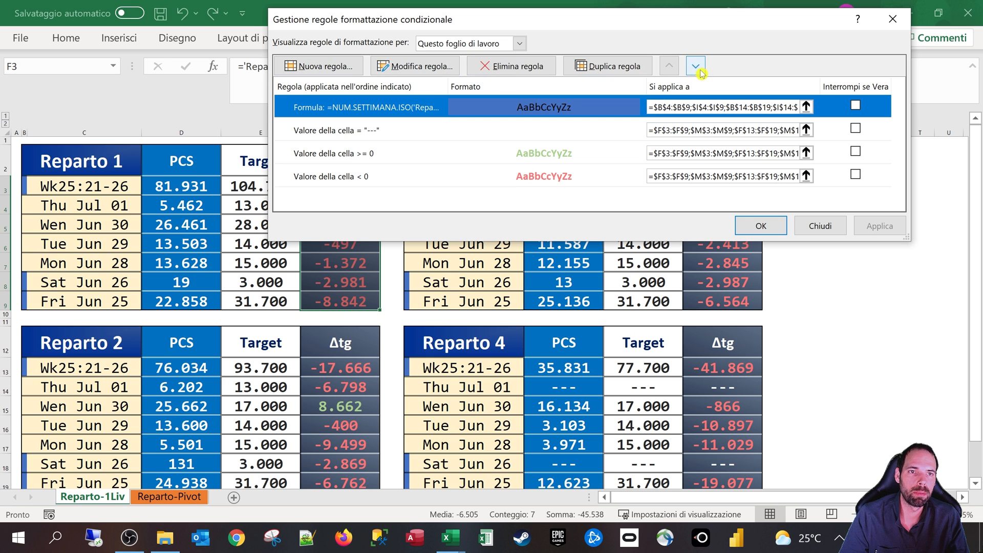
left_click(820, 226)
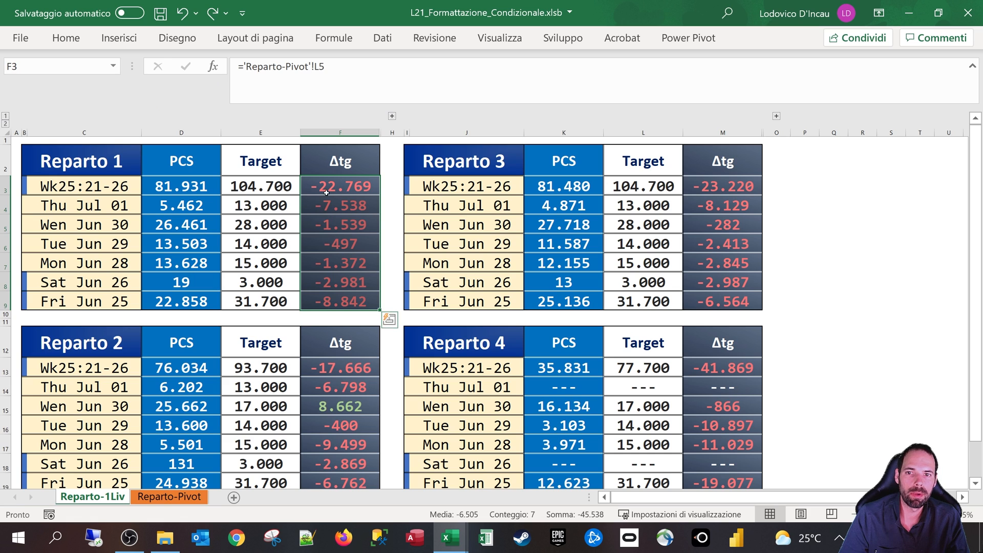
Review the options for clearing conditional formatting rules with the Reparto 1 Δtg values selected, without applying any.
left_click_drag(326, 190, 326, 304)
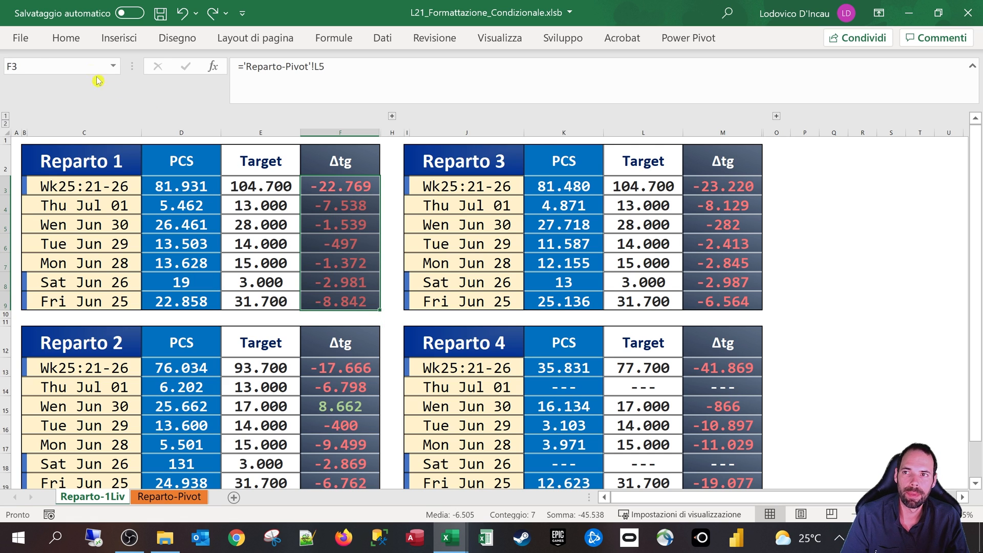
left_click(73, 45)
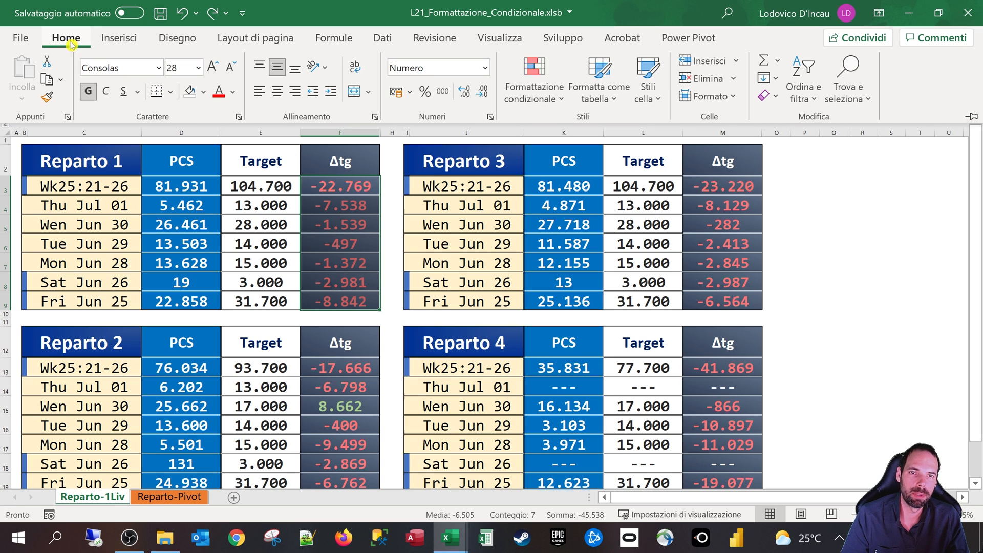
left_click(535, 86)
mouse_move(585, 333)
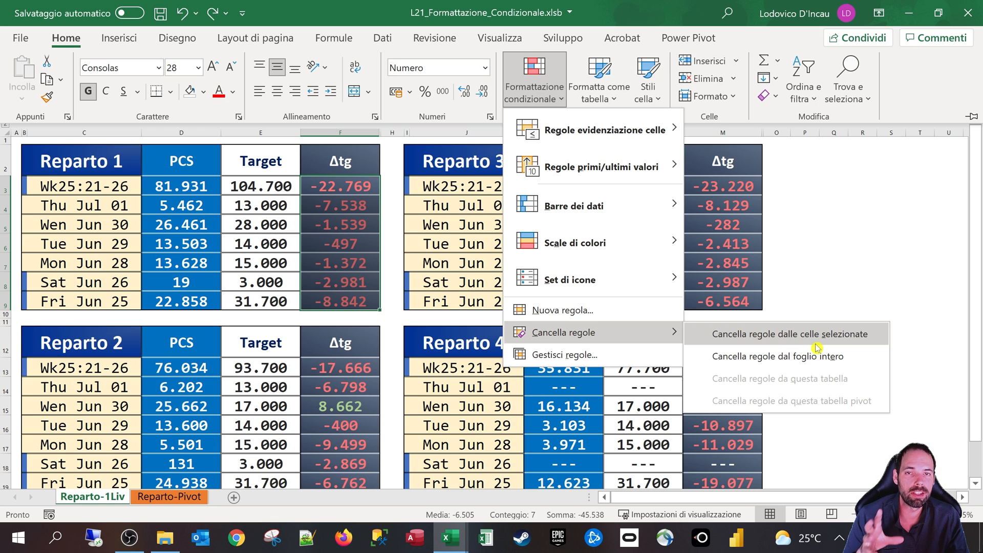
left_click(326, 197)
Try clearing the conditional formatting rules from the first five Reparto 1 Δtg values, and undo it.
left_click(339, 185)
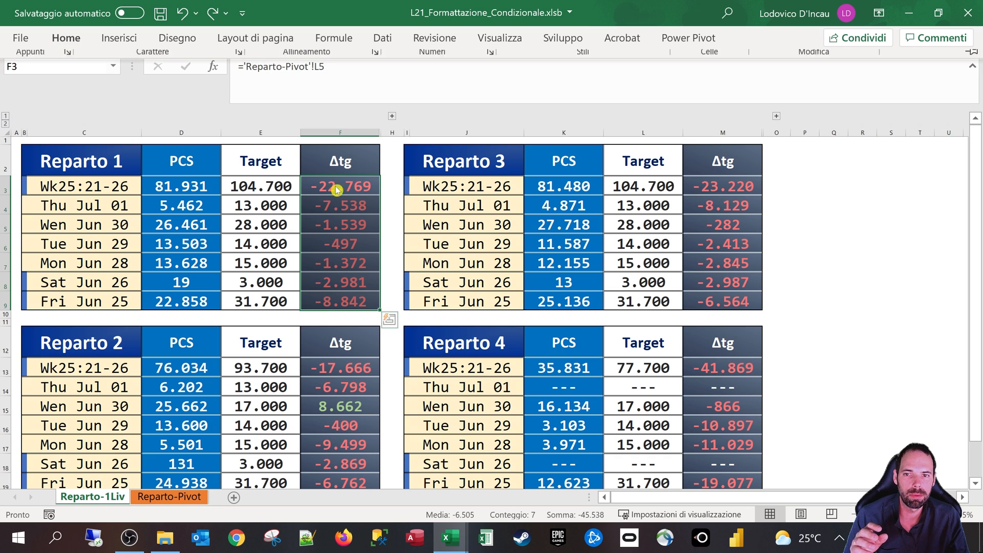
left_click(330, 182)
left_click_drag(330, 183, 338, 263)
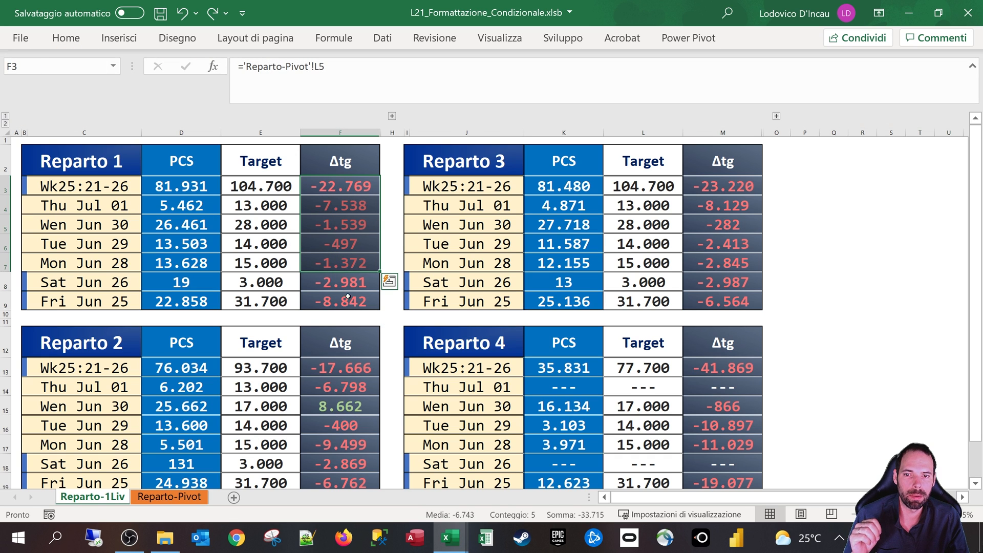
left_click(66, 38)
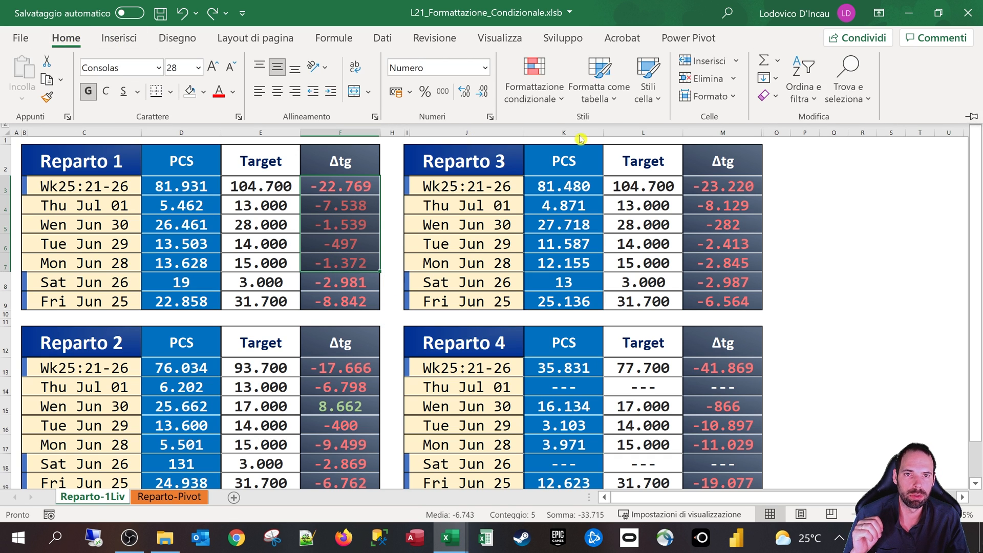
left_click(552, 93)
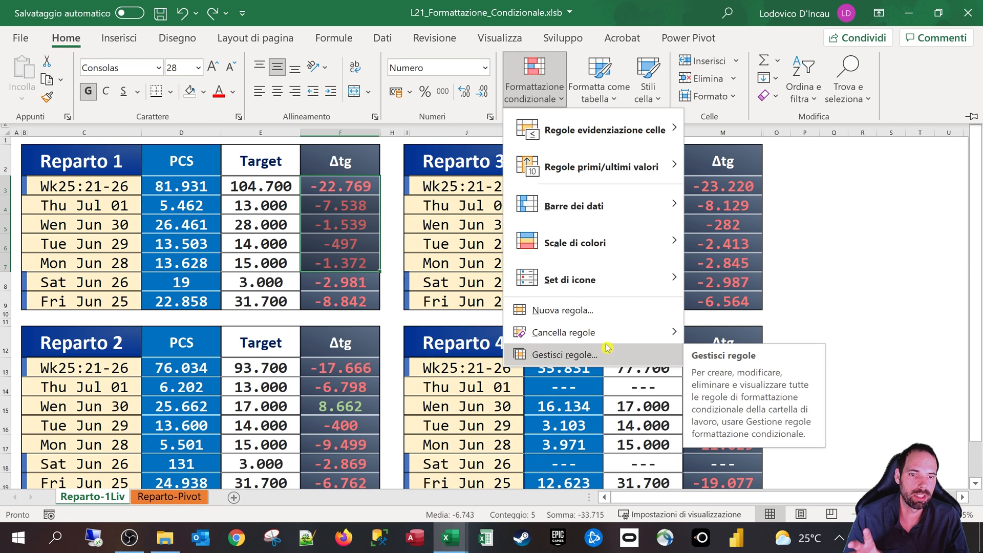
mouse_move(625, 332)
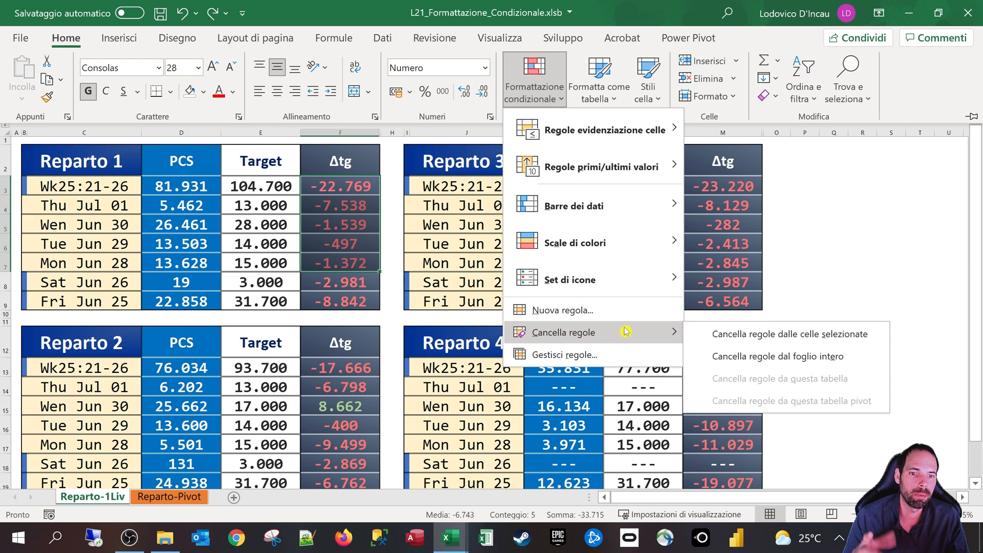
left_click(730, 335)
key("ctrl+Down")
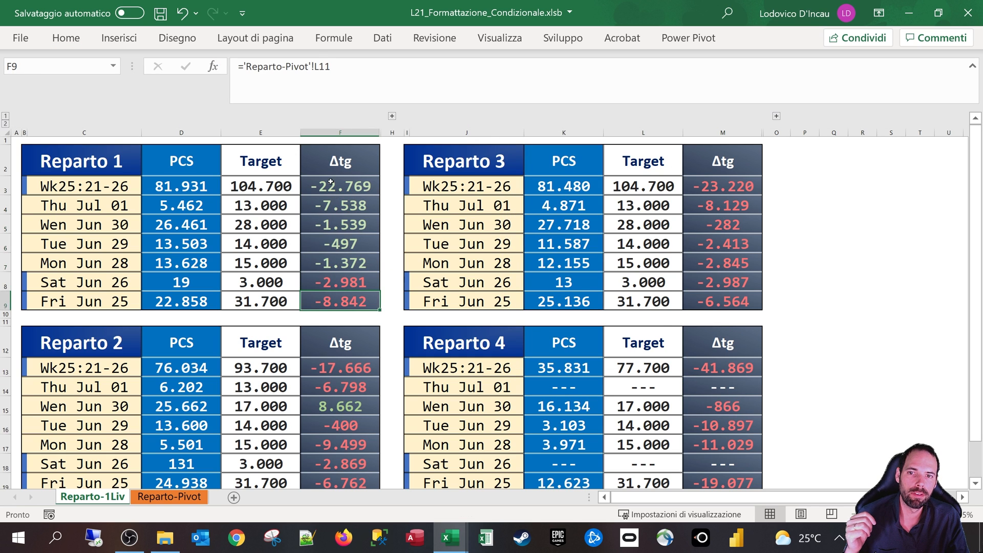
left_click_drag(331, 182, 334, 303)
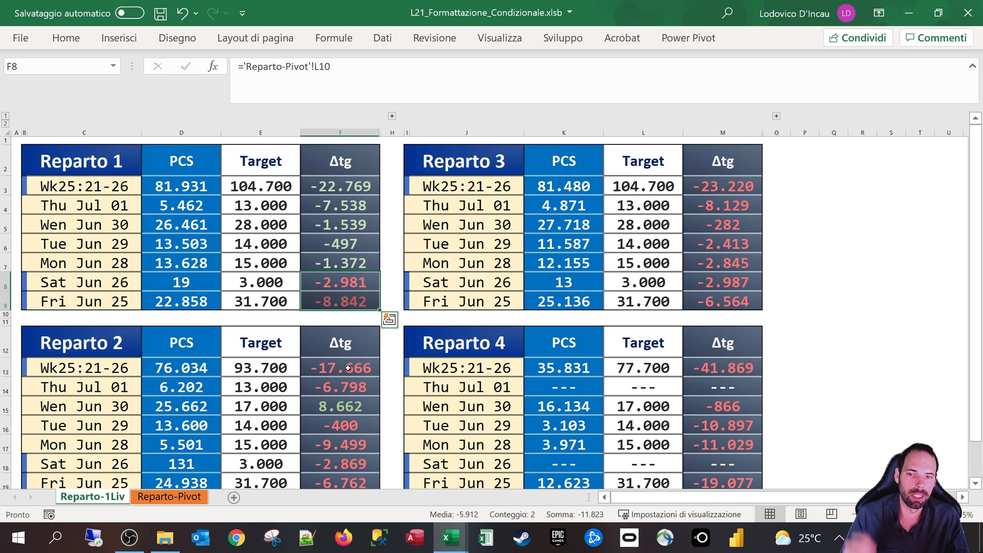
key("ctrl+z")
key("ctrl+z")
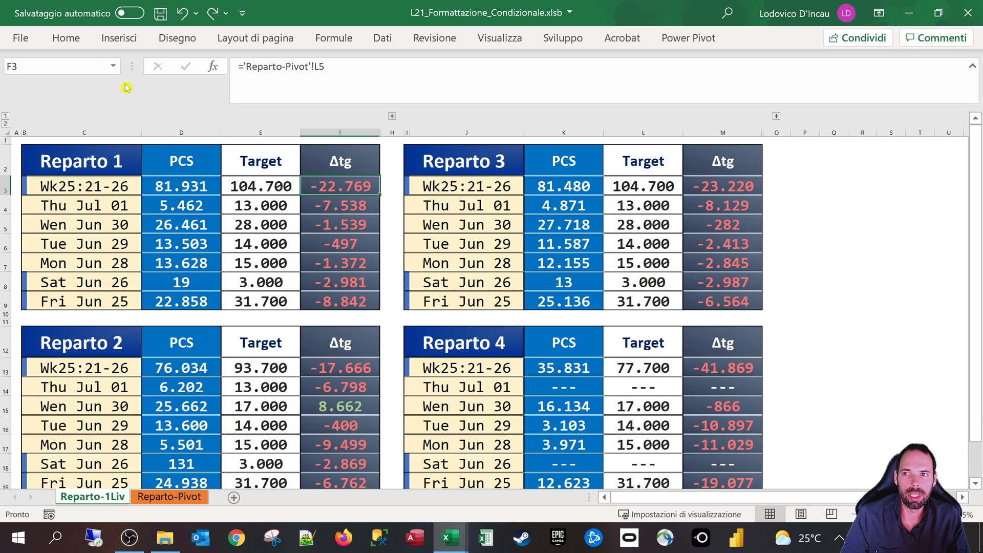
Start a new conditional formatting rule for the first Reparto 1 Δtg value and reposition the rule dialog over the tables.
left_click(77, 44)
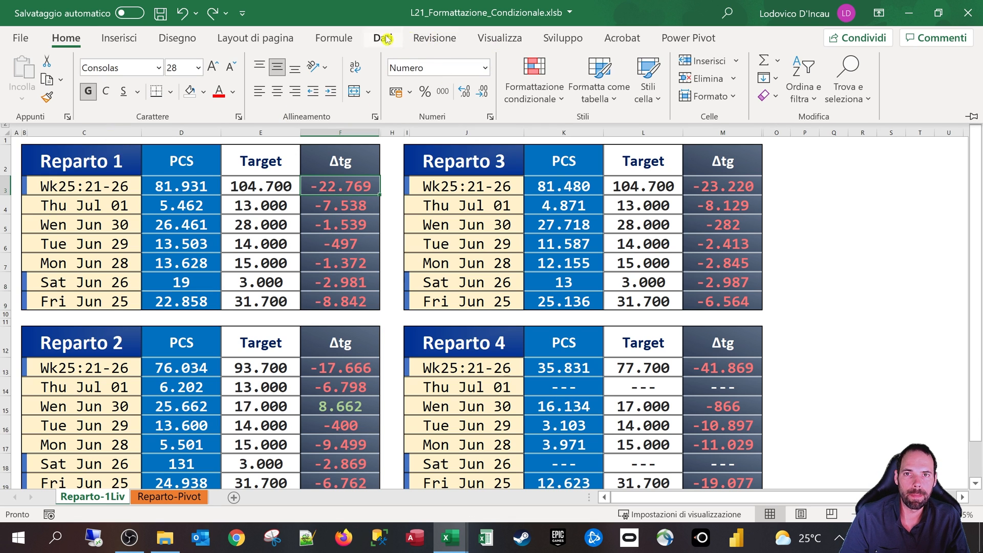
left_click(523, 102)
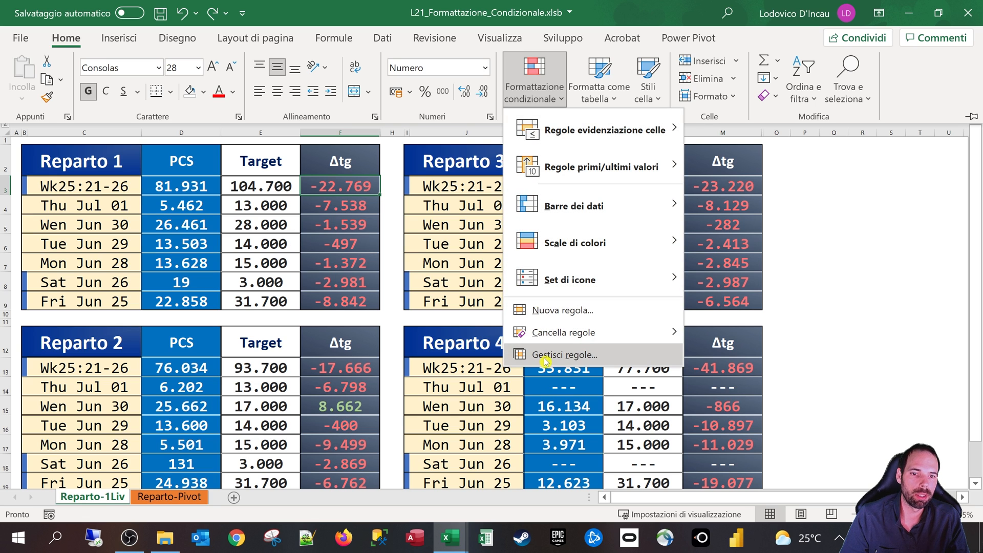
left_click(591, 317)
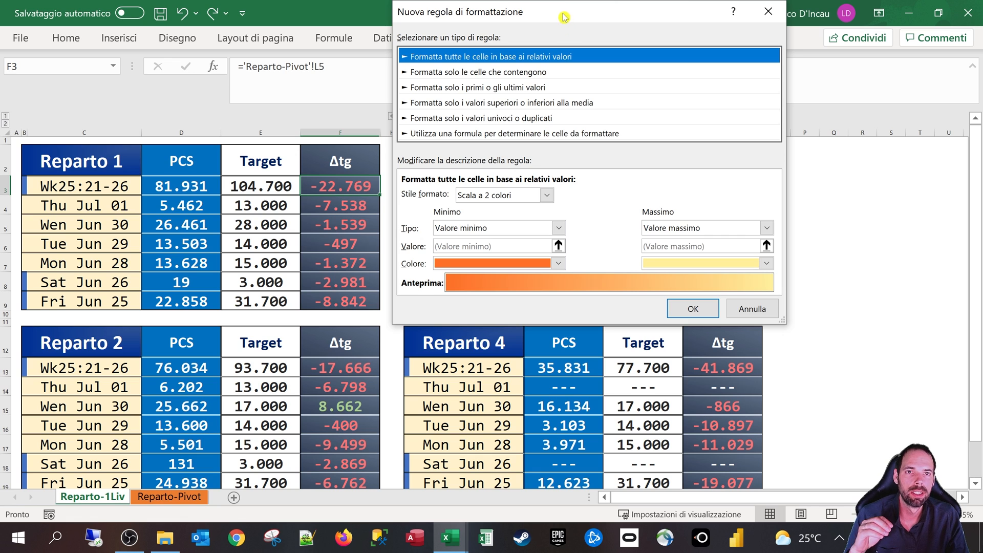
left_click_drag(564, 17, 419, 68)
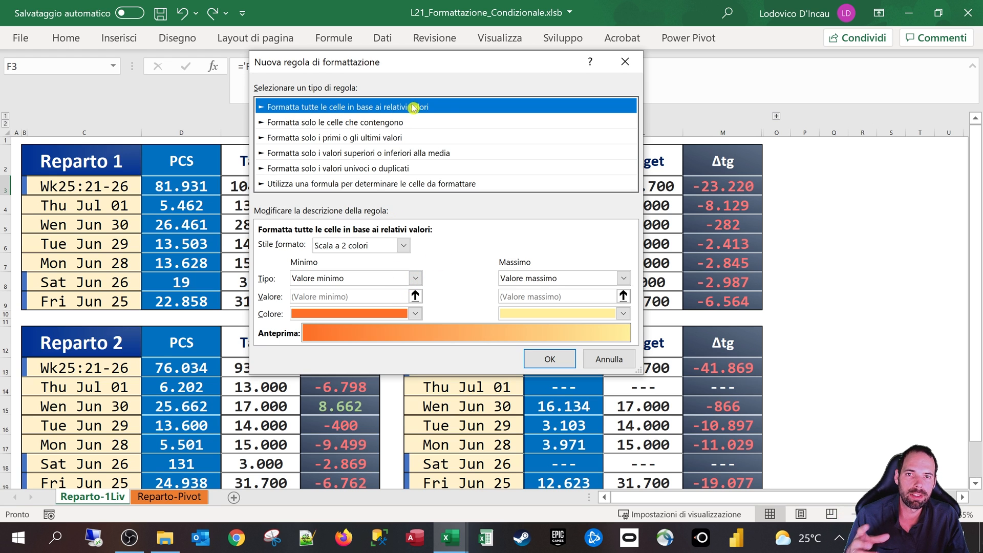
Try the three-colour scale, data bar and icon set styles for a rule that formats all cells based on their values.
left_click(403, 246)
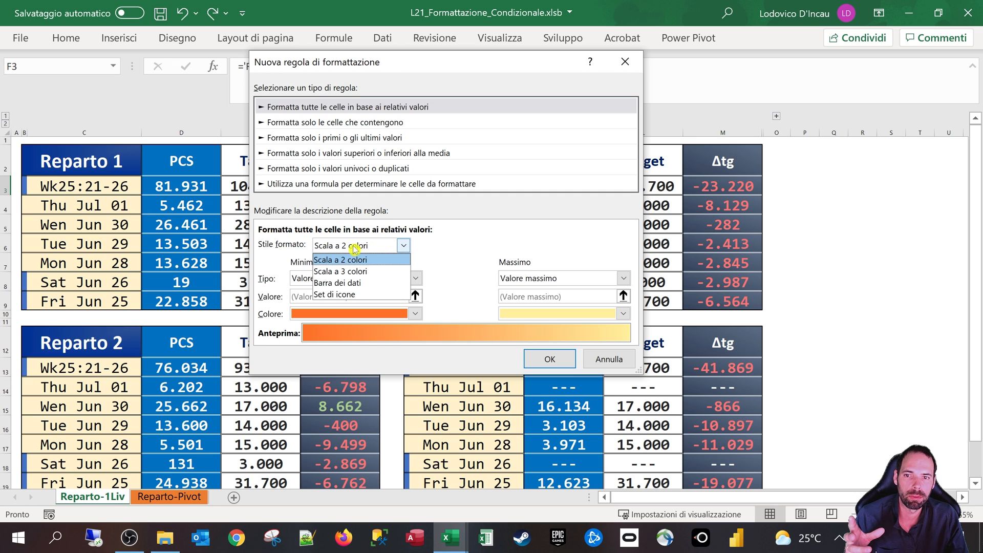
left_click(348, 271)
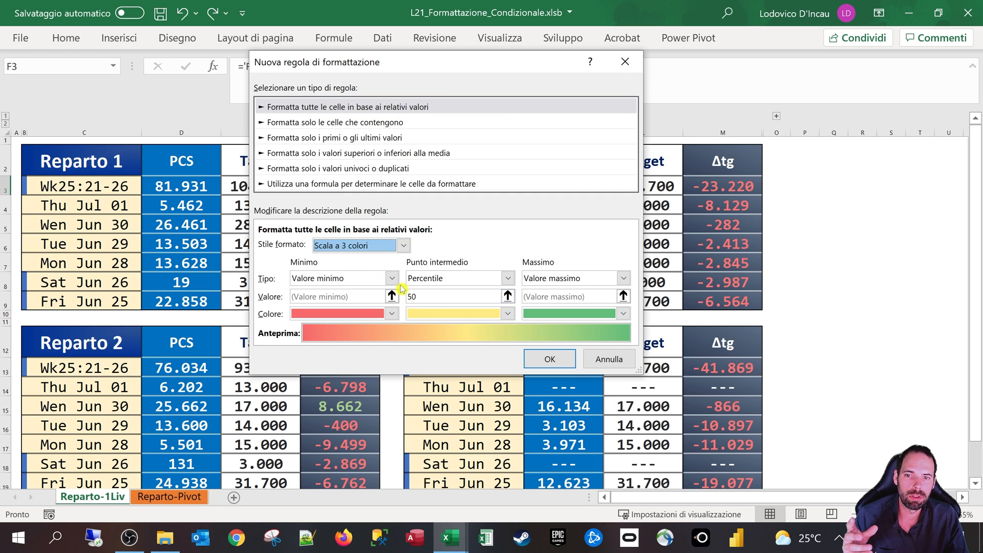
left_click(404, 245)
left_click(369, 283)
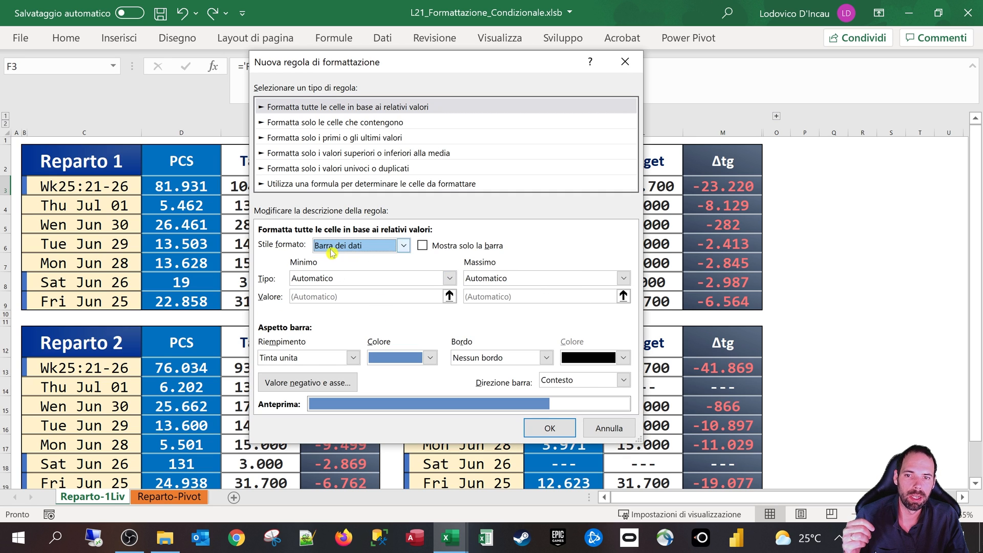
left_click(404, 245)
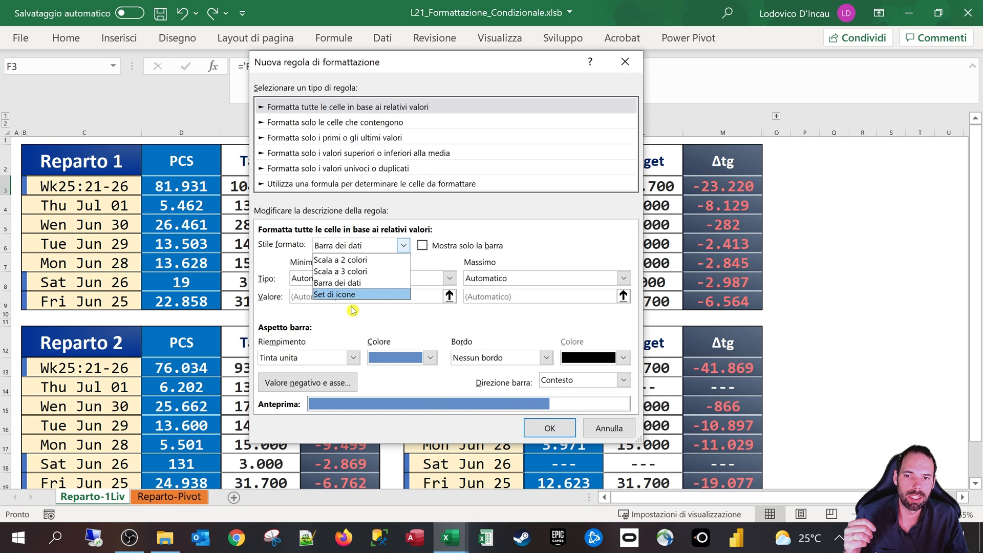
left_click(353, 296)
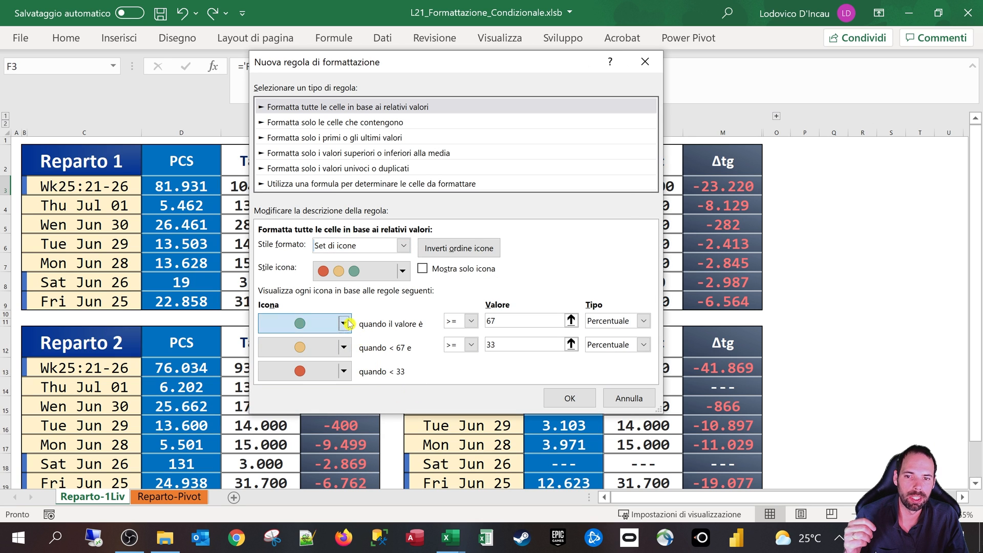
Try a grey up arrow as the icon set's first icon and review the threshold values for each icon.
left_click(343, 323)
left_click(346, 384)
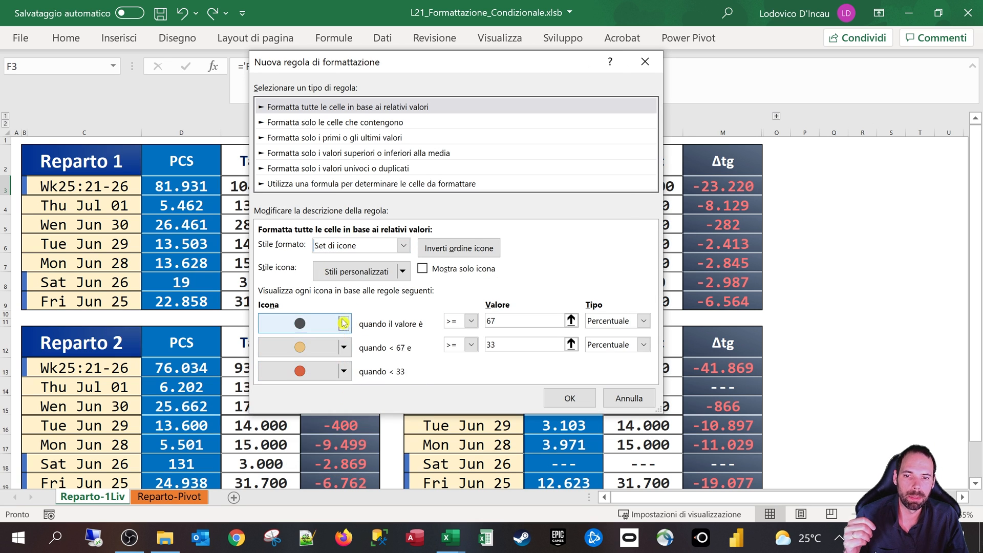
left_click(344, 323)
left_click(328, 370)
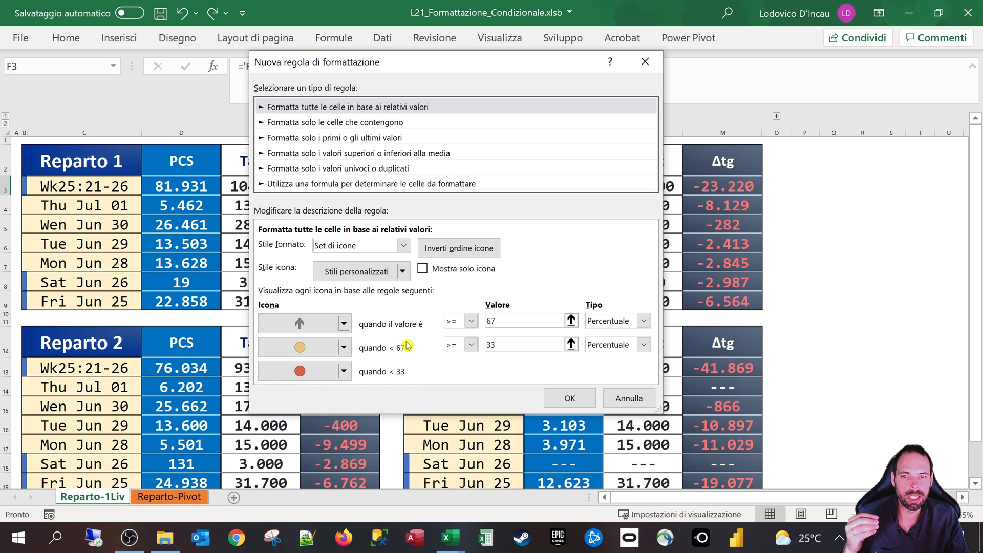
left_click(506, 318)
left_click(515, 346)
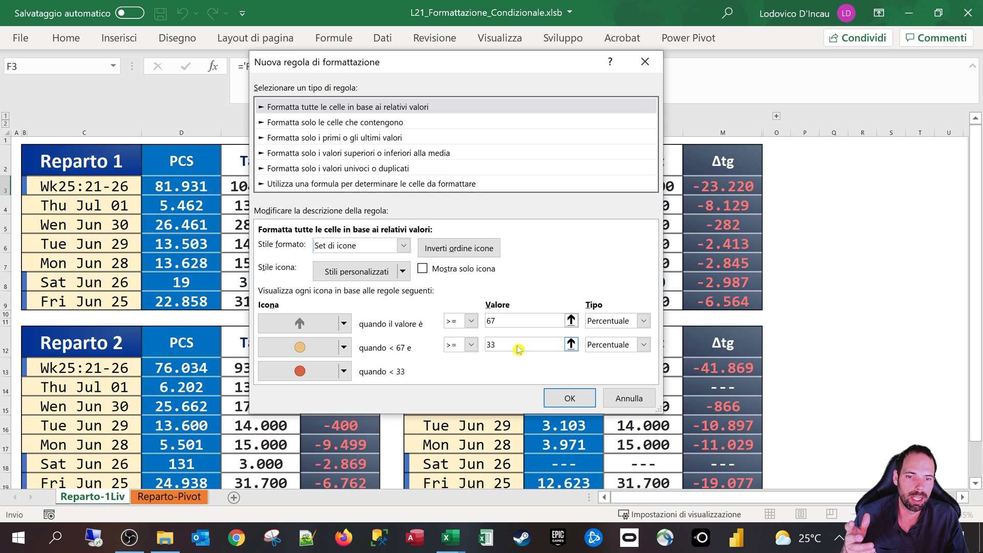
left_click(499, 322)
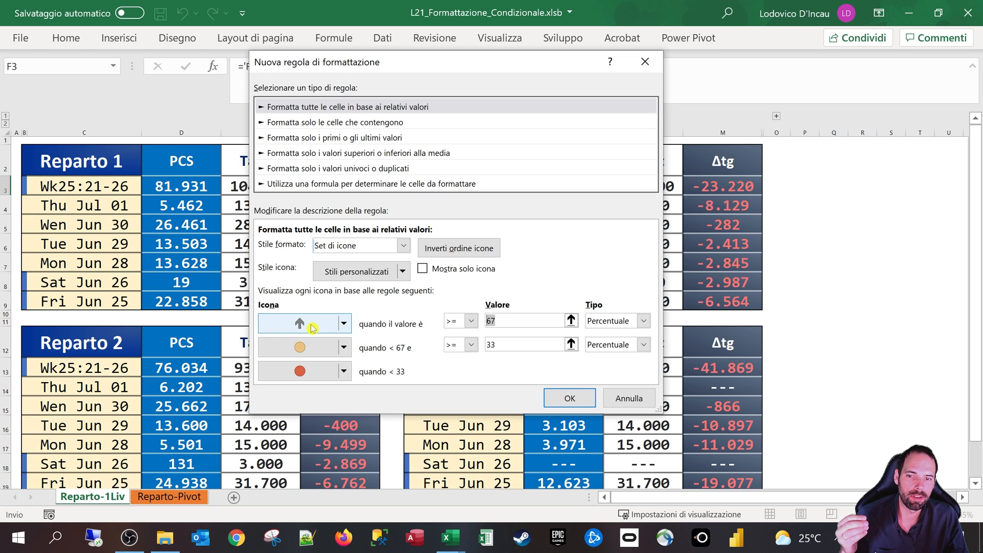
left_click(506, 348)
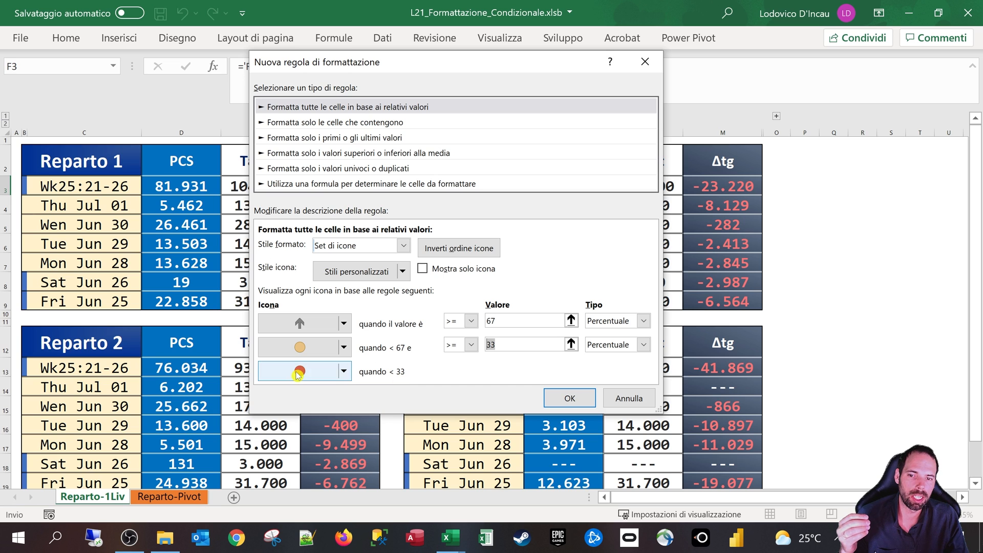
Switch the rule type to "Formatta solo le celle che contengono" and review its condition types and value comparison options.
left_click(350, 107)
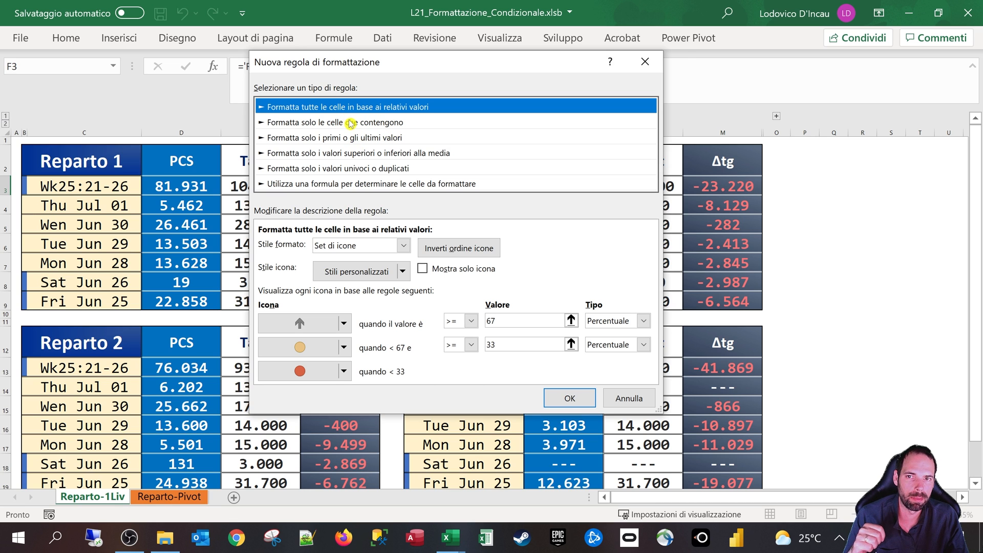
left_click(350, 123)
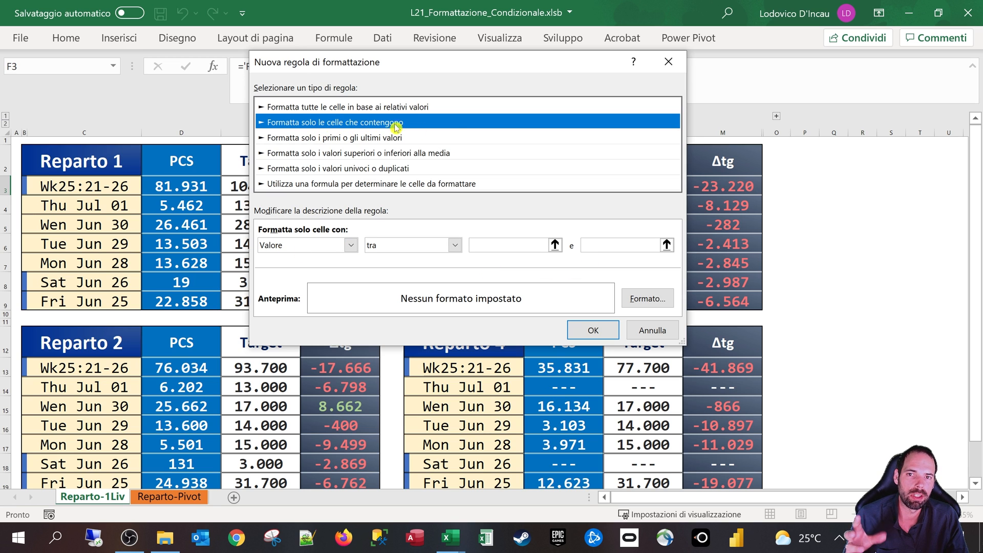
left_click(351, 245)
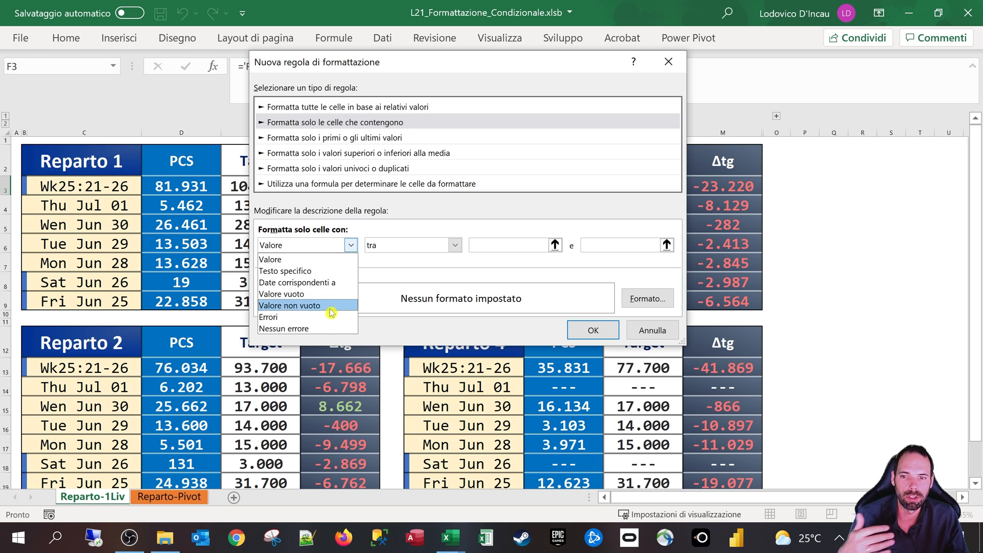
left_click(402, 246)
left_click(415, 245)
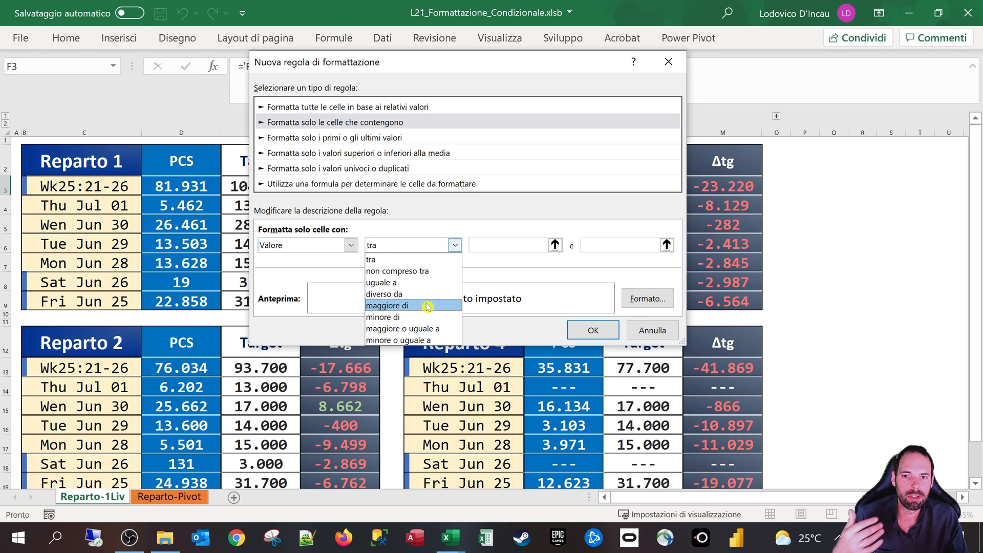
left_click(499, 275)
left_click(521, 245)
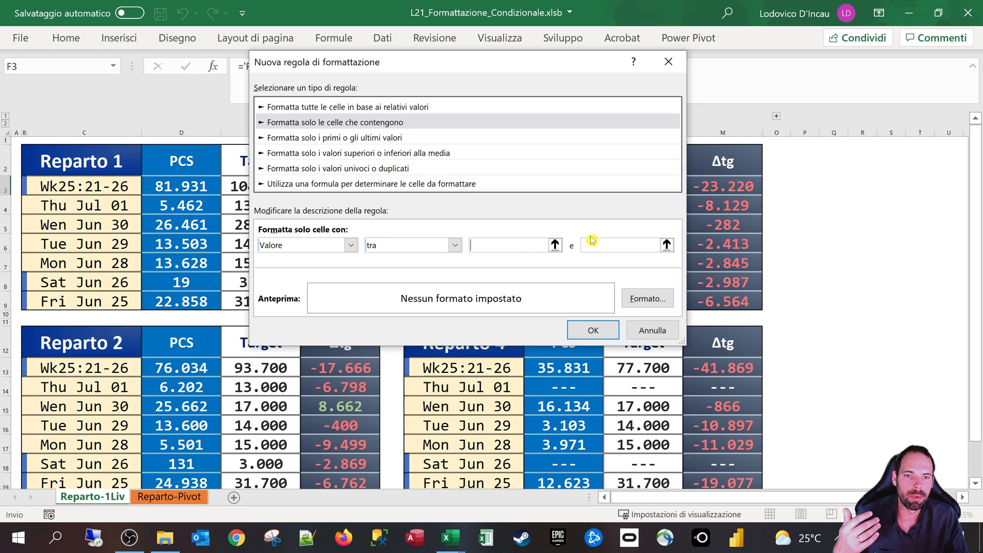
Try the "Testo specifico" condition and look at its text comparison options.
left_click(299, 245)
left_click(307, 268)
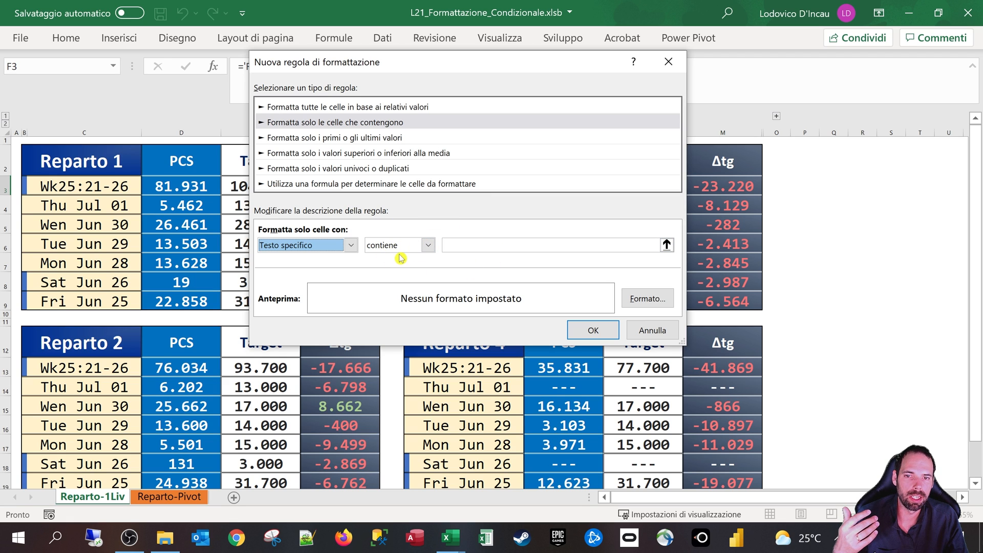
left_click(428, 245)
left_click(411, 244)
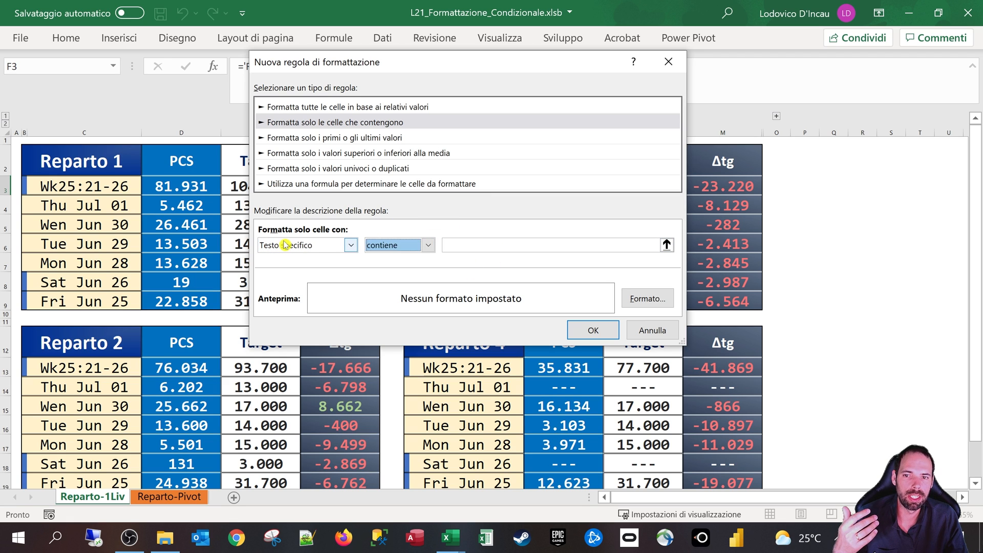
Set the rule's condition to "Date corrispondenti a" with the period "Ieri", reviewing the available periods.
left_click(285, 244)
left_click(299, 280)
left_click(431, 246)
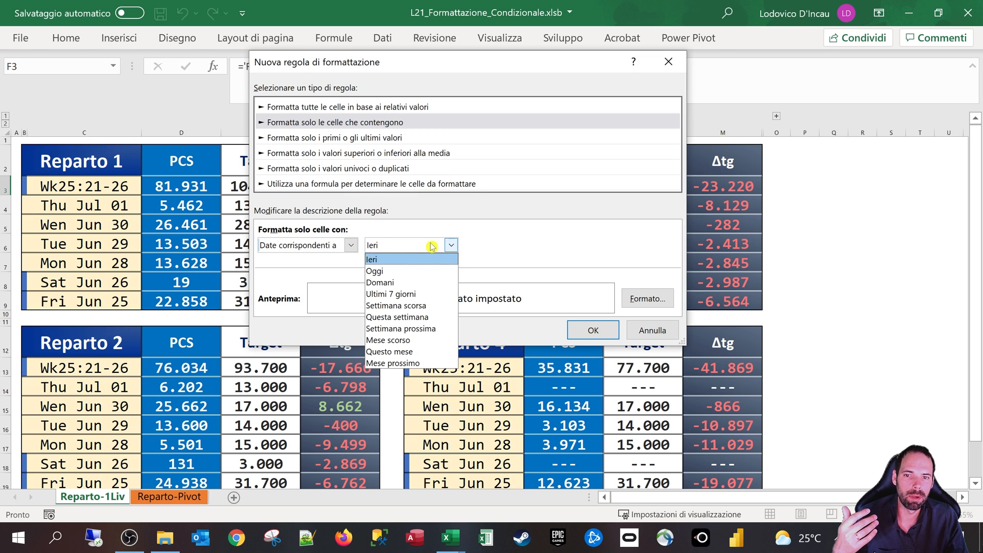
left_click(329, 271)
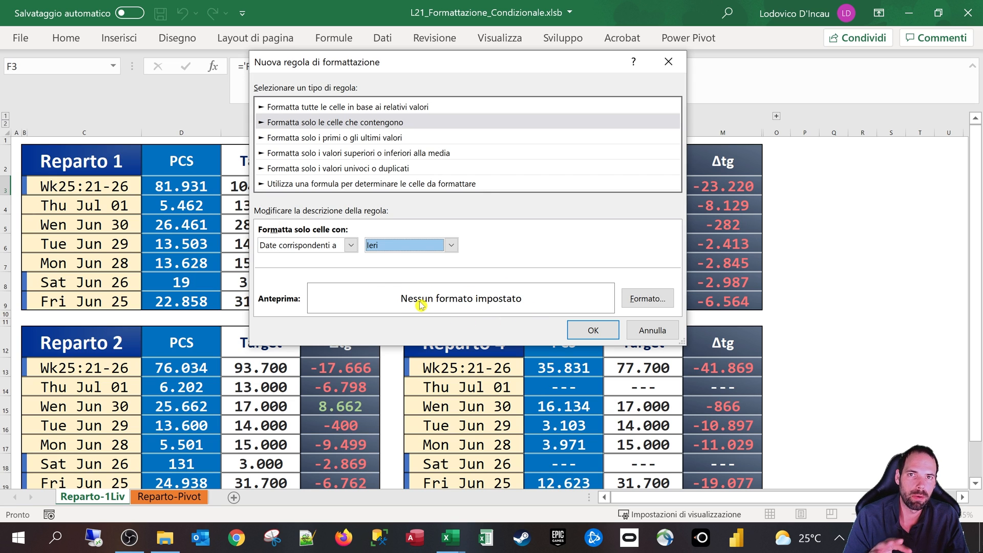
Give the rule's format a light grey background fill with a thin diagonal stripe pattern.
left_click(643, 299)
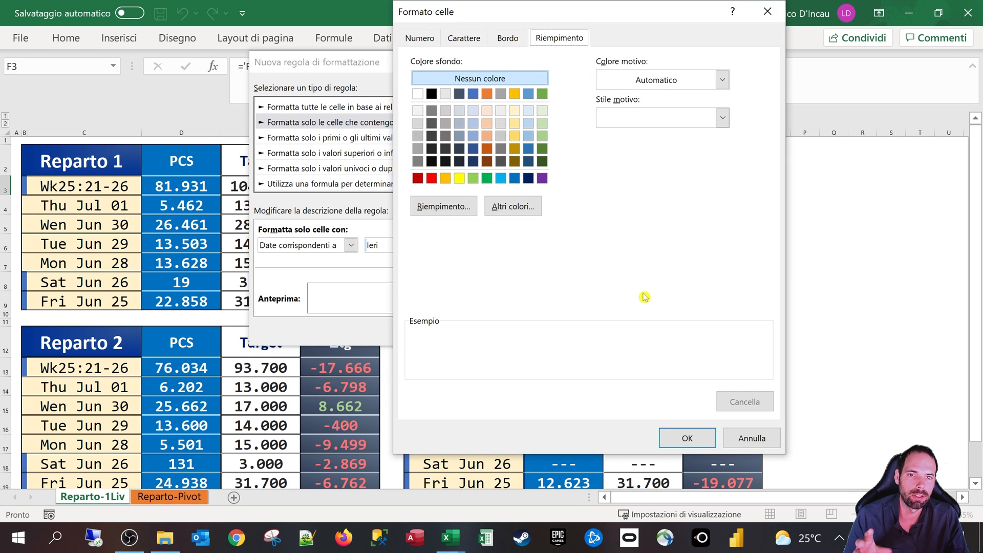
left_click(500, 111)
left_click(657, 121)
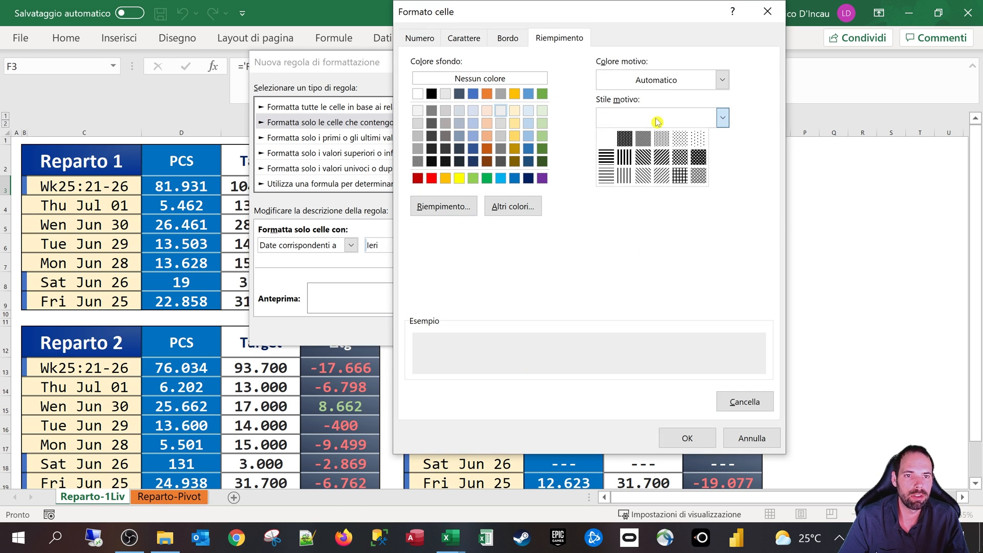
left_click(658, 177)
Add an outline border in light orange to the rule's cell format.
left_click(506, 39)
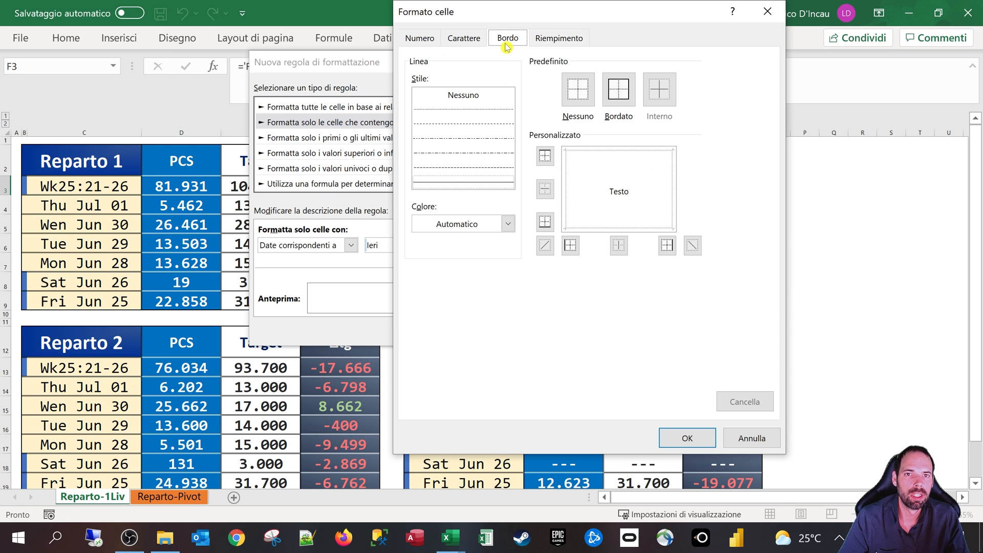
left_click(633, 101)
left_click(507, 223)
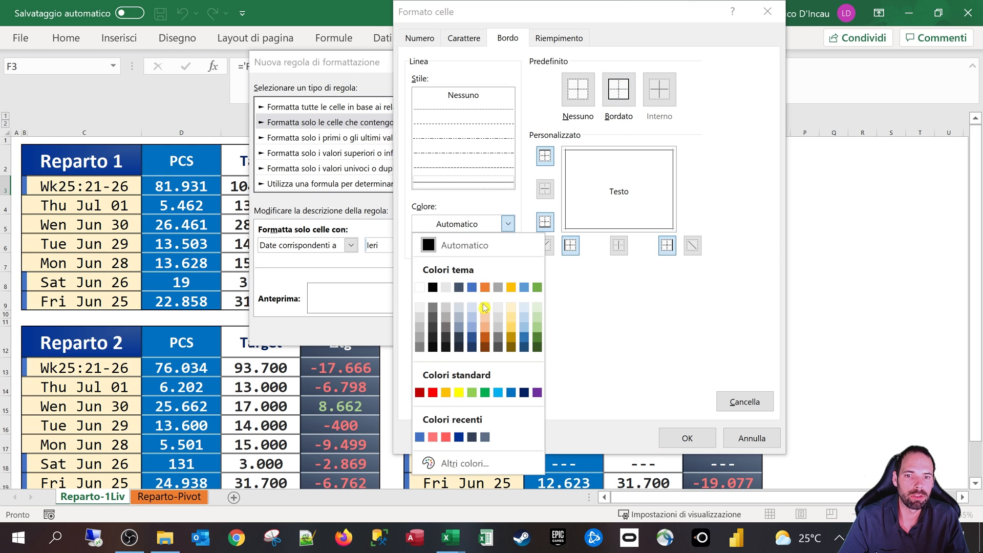
left_click(486, 328)
left_click(619, 91)
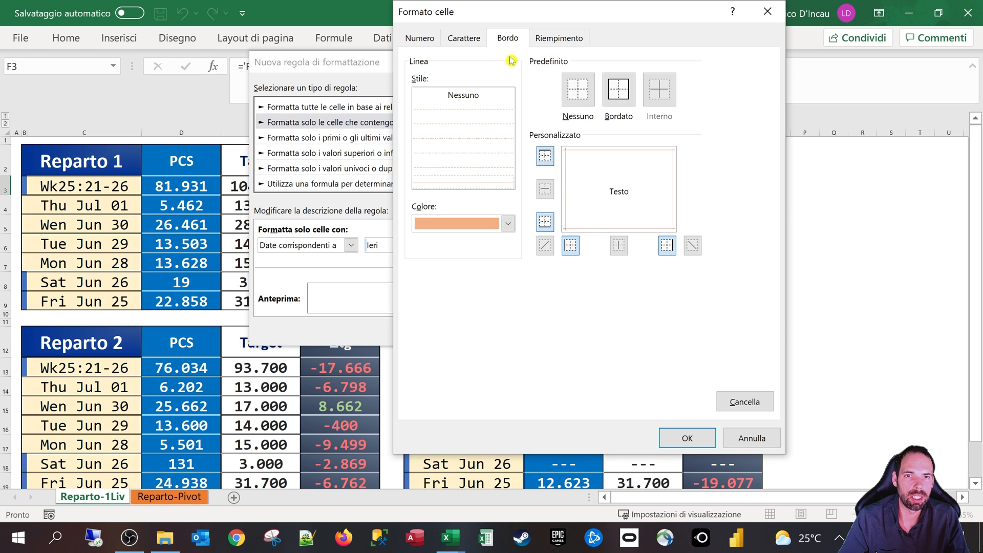
Set the rule's font style to bold (Grassetto) with a grey colour, reviewing the underline options.
left_click(464, 37)
left_click(618, 119)
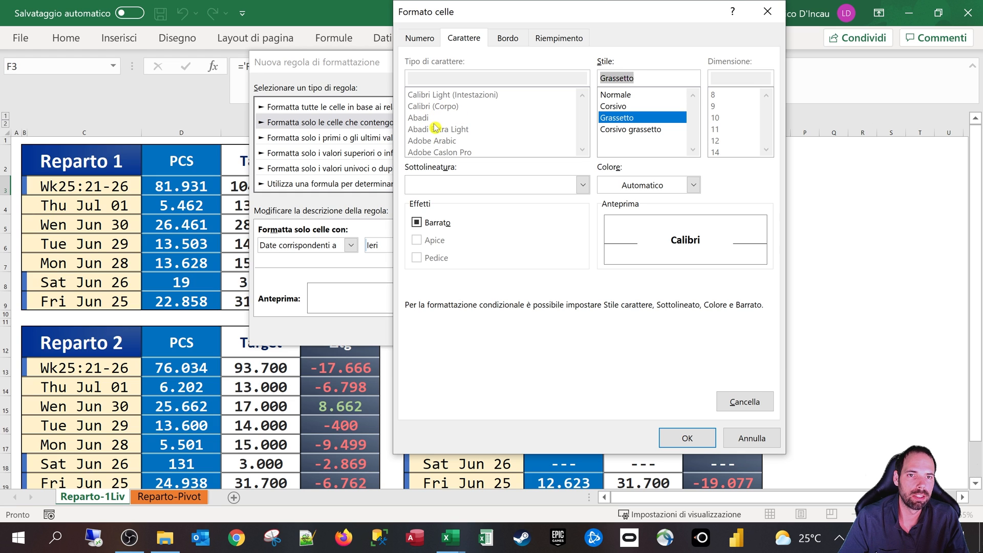
left_click(570, 185)
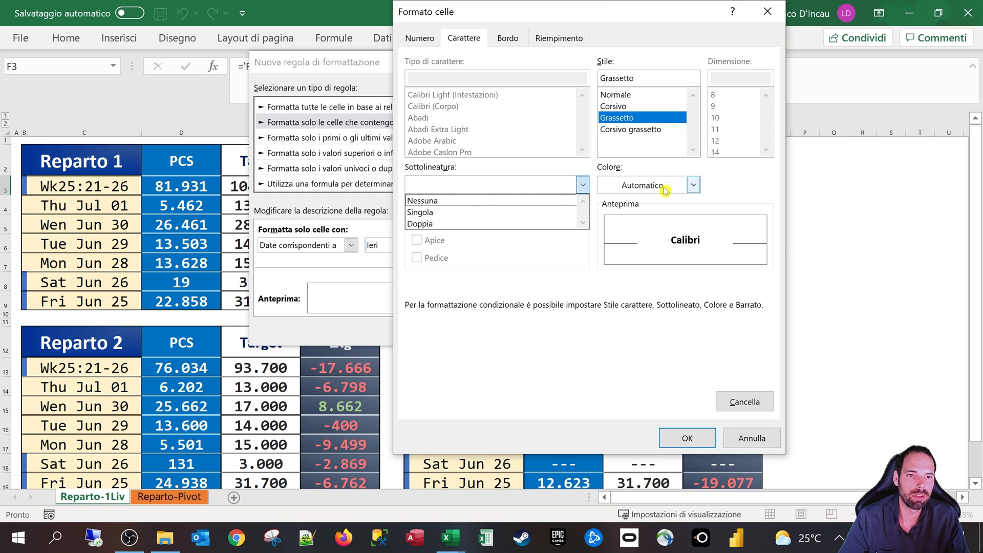
left_click(693, 185)
left_click(684, 352)
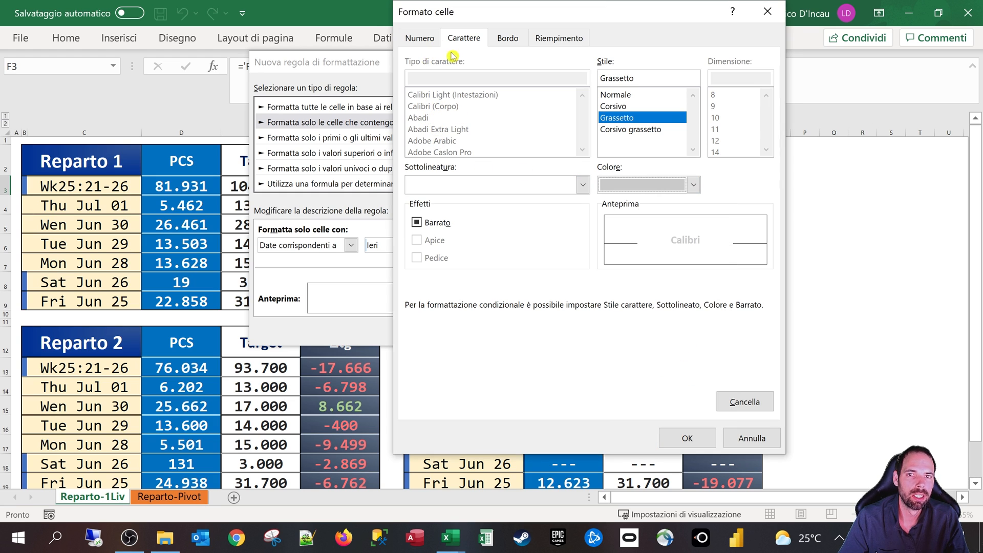
Set the rule's number format to Numero with 1 decimal place and accept the cell format.
left_click(432, 41)
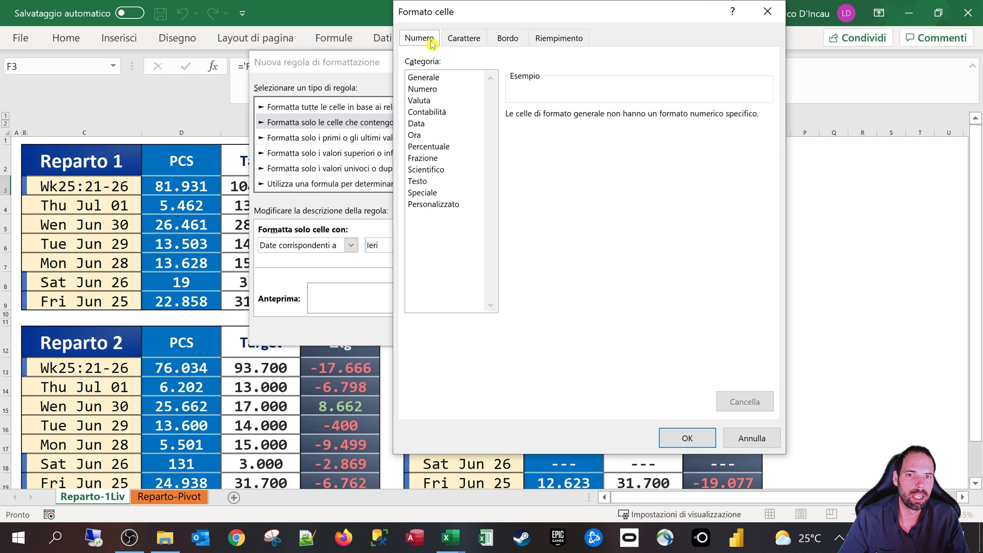
left_click(429, 89)
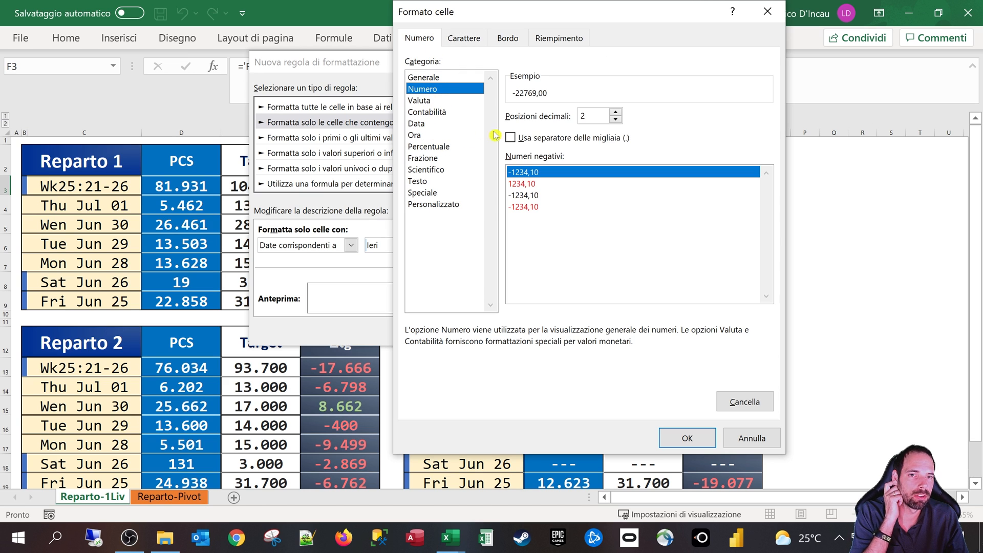
left_click(616, 119)
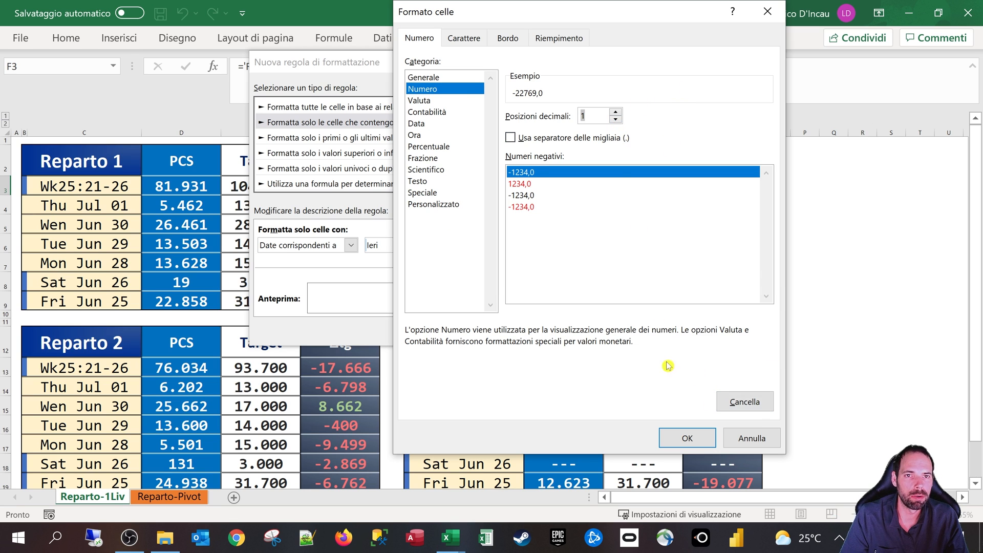
left_click(688, 438)
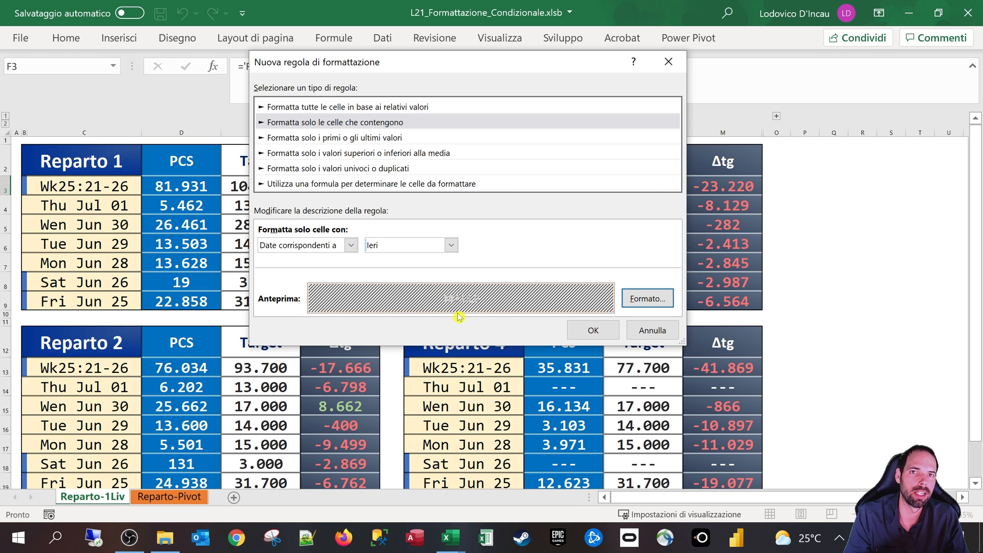
Review the rule types for top or bottom values, above or below average, and unique or duplicate values, and cancel the new rule.
left_click(299, 138)
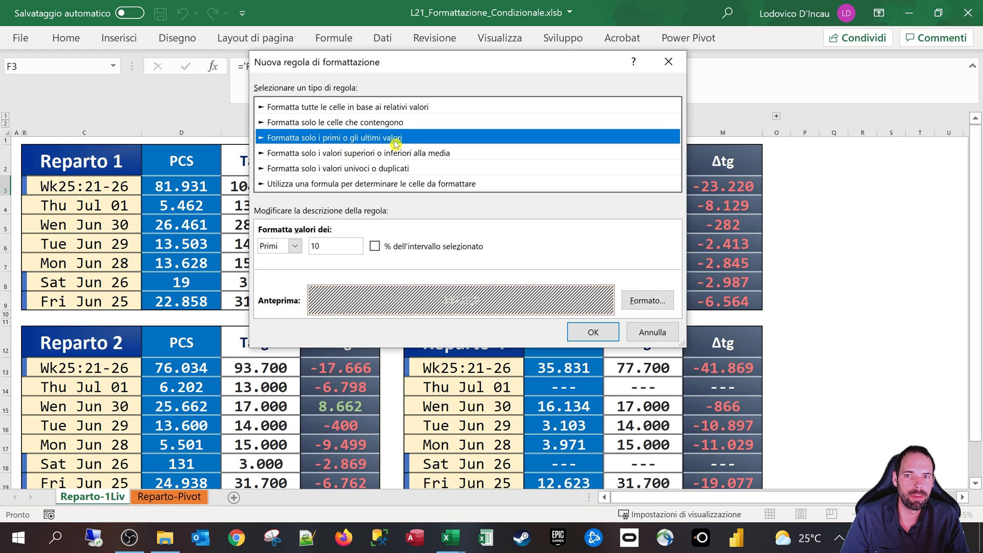
left_click(286, 249)
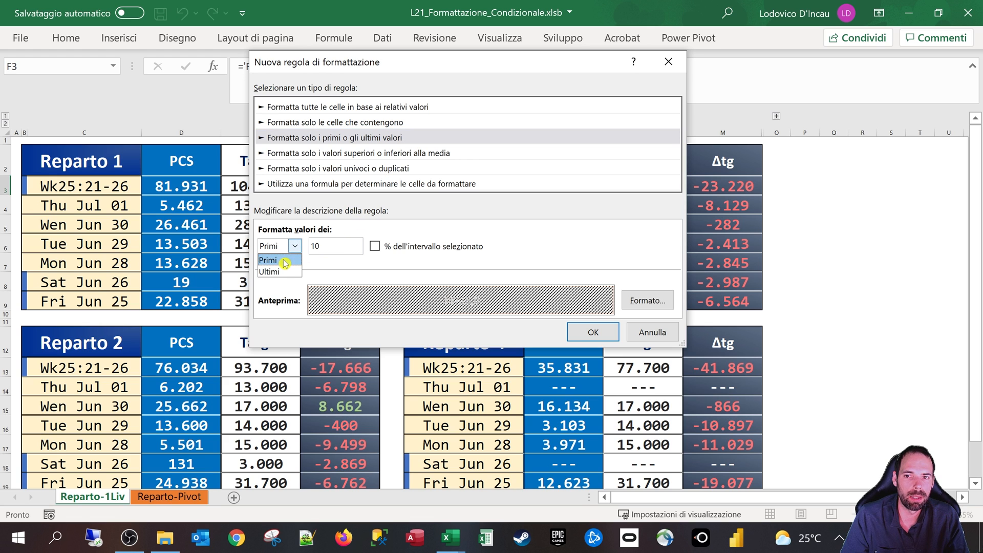
left_click(312, 174)
left_click(317, 155)
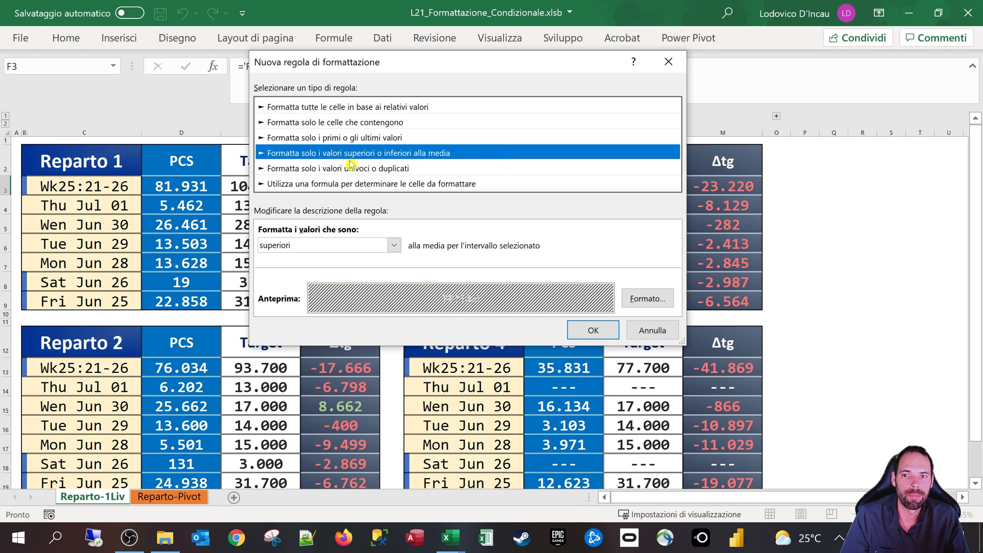
left_click(394, 246)
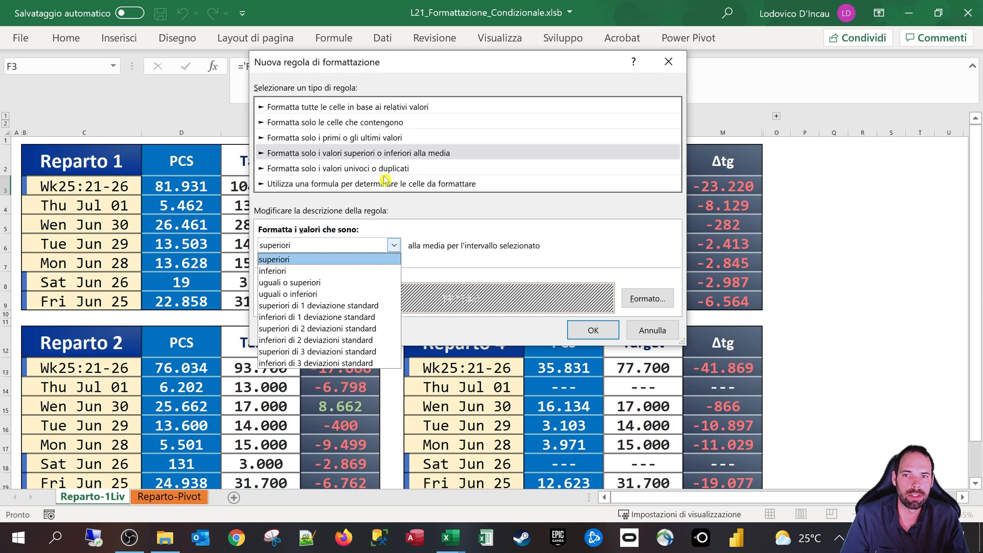
left_click(326, 167)
left_click(324, 170)
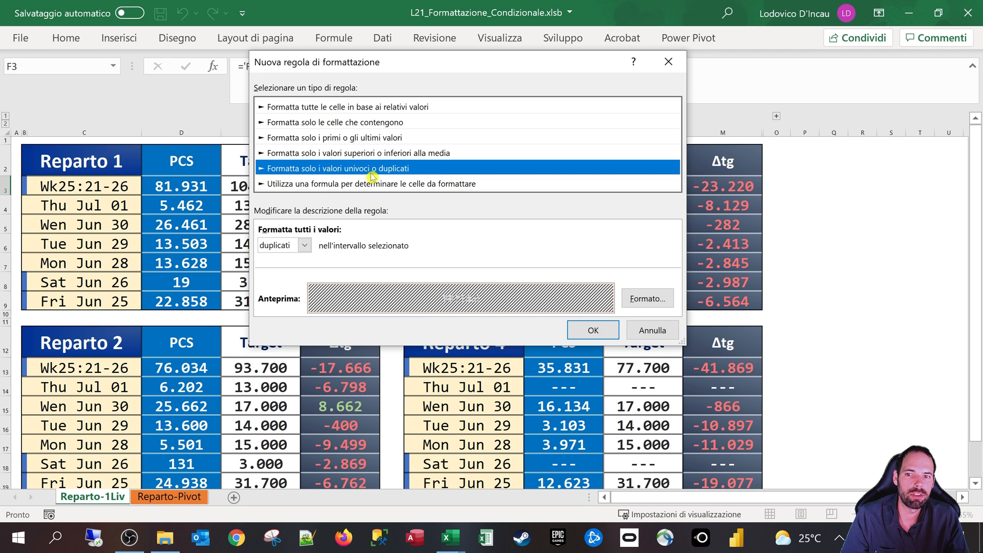
left_click(652, 331)
Fill cells Q3 to Q8 with the sample values a, a, b, c, d and d.
left_click(840, 188)
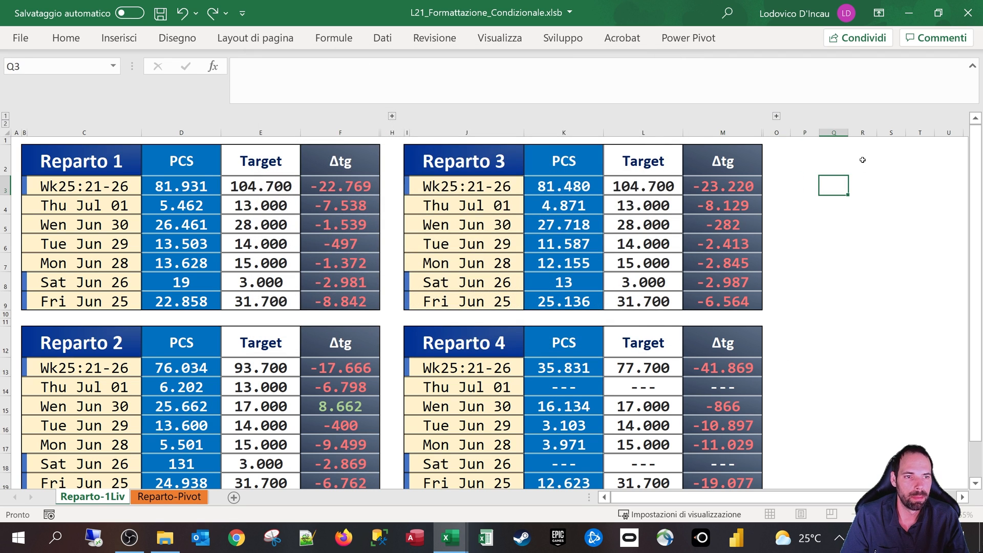
type("a")
key("Return")
type("a")
key("Return")
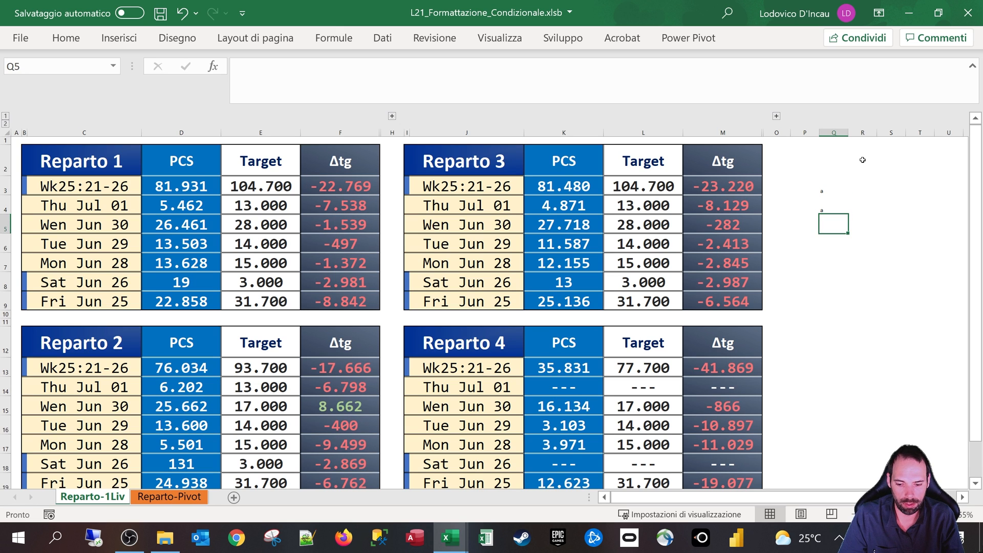
type("b")
key("Return")
type("c")
key("Return")
type("d")
key("Return")
type("d")
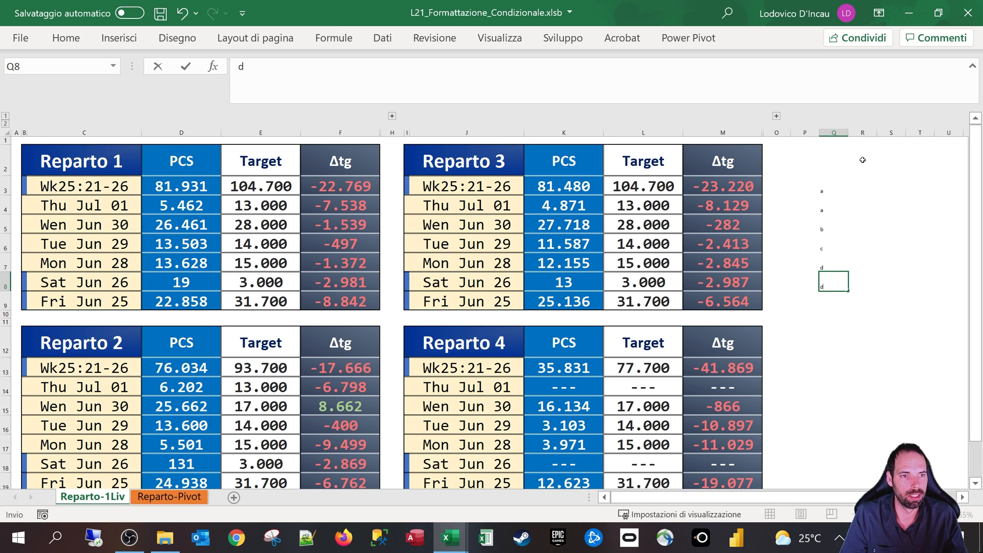
Increase the font size of the sample letters in Q3:Q8 to 22.
left_click_drag(833, 189, 834, 287)
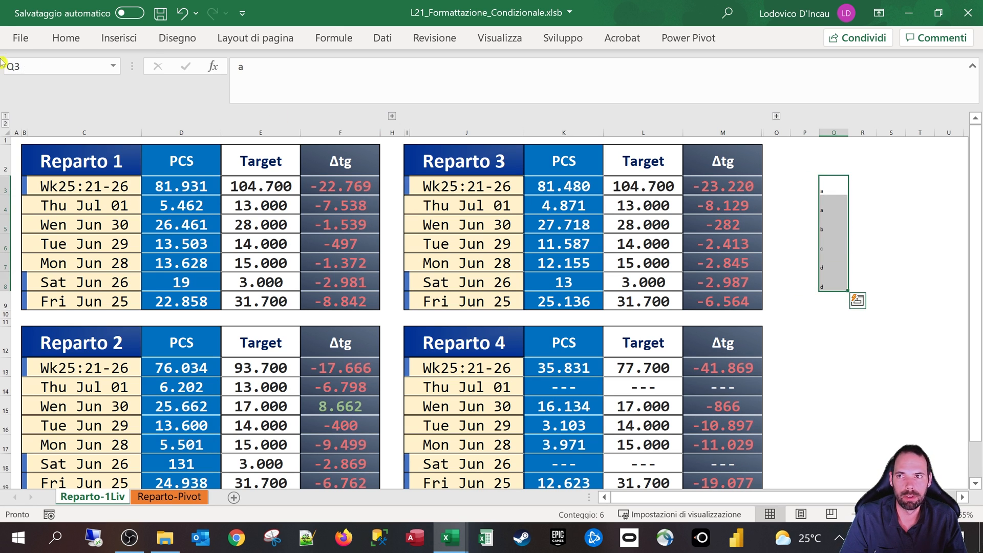
left_click(72, 37)
left_click(212, 72)
left_click(211, 72)
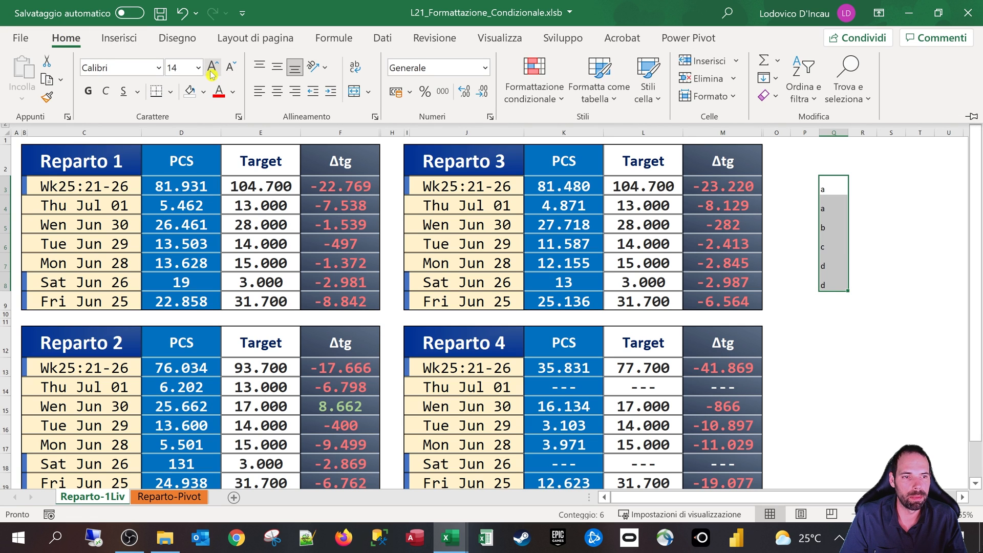
left_click(211, 76)
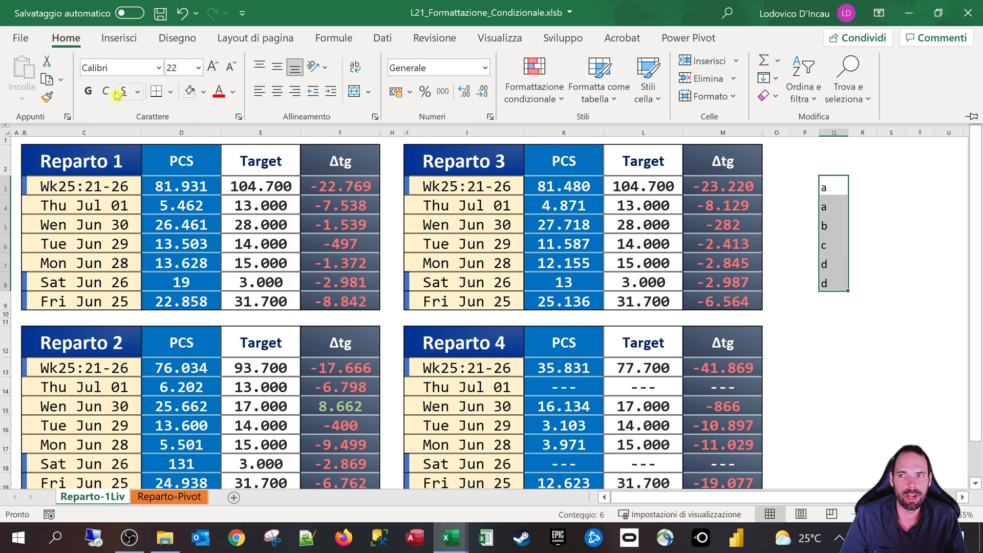
left_click(851, 318)
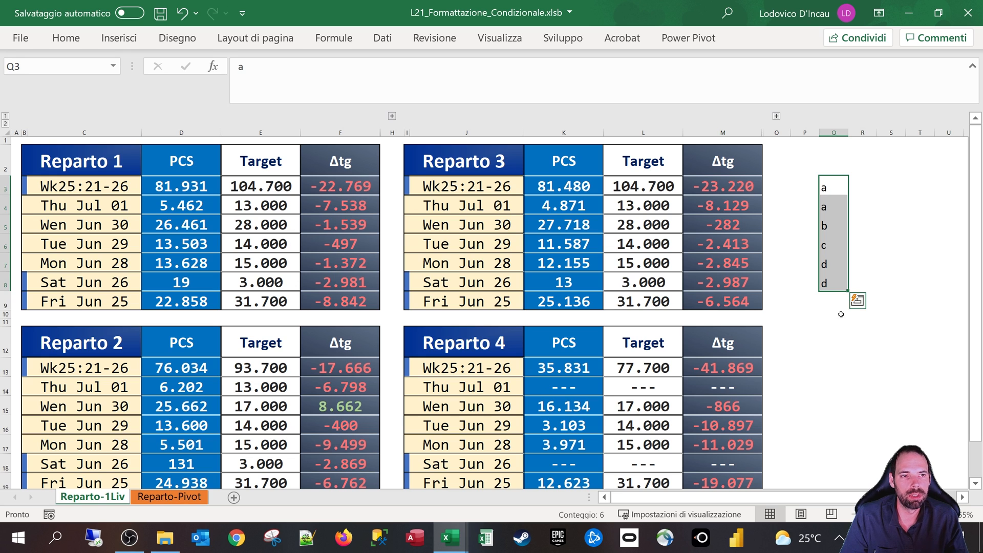
Create a new conditional formatting rule for the whole of column Q that formats duplicate values (duplicati).
left_click(833, 132)
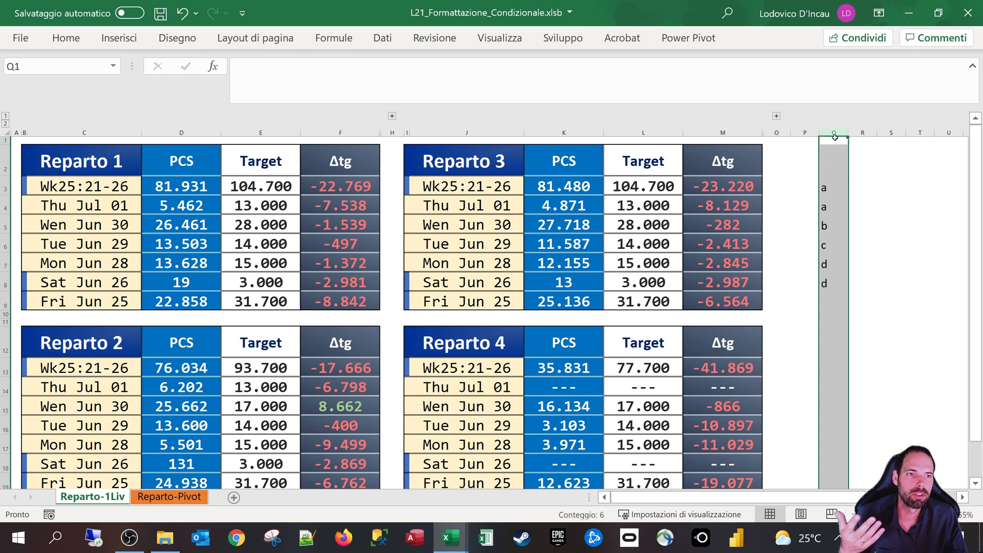
left_click_drag(828, 196, 828, 286)
left_click(828, 310)
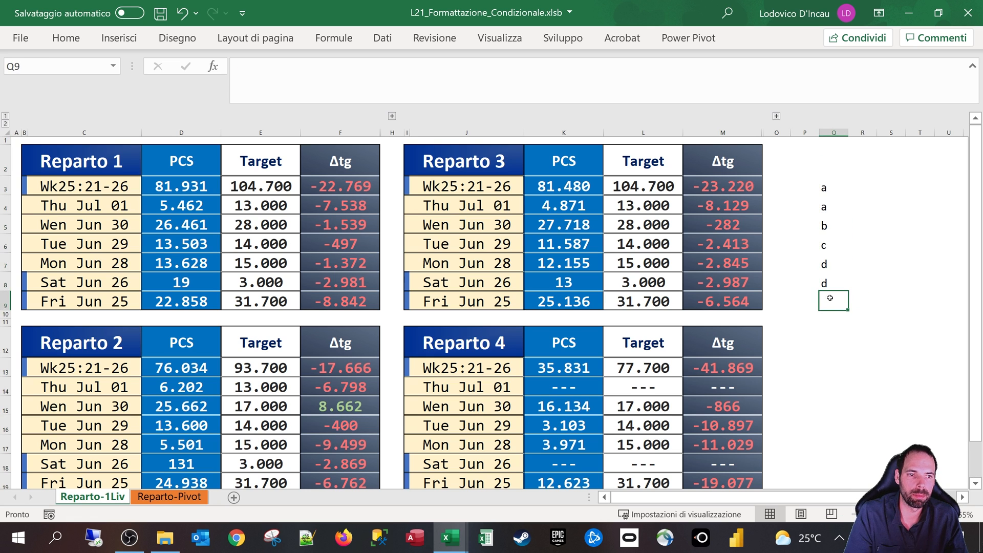
left_click(834, 133)
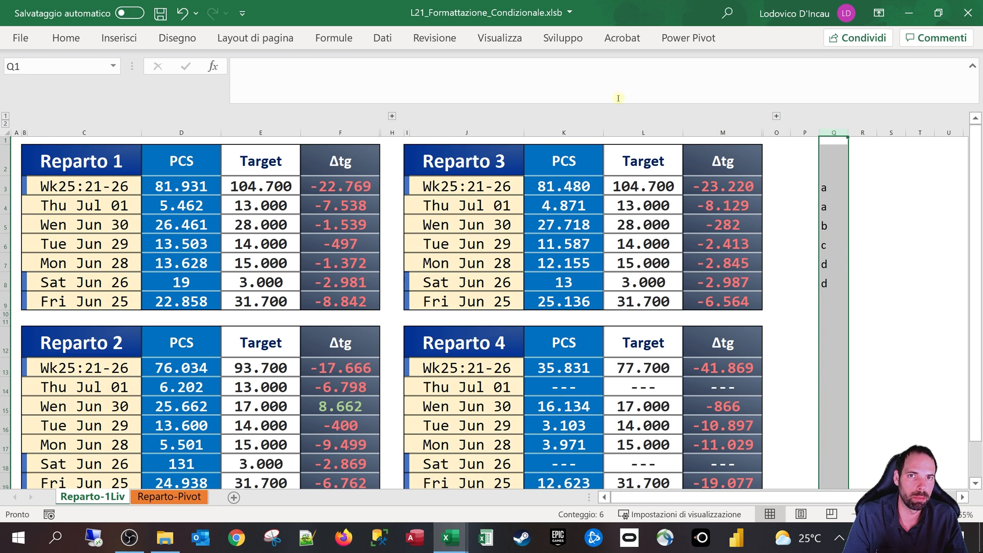
left_click(66, 38)
left_click(533, 102)
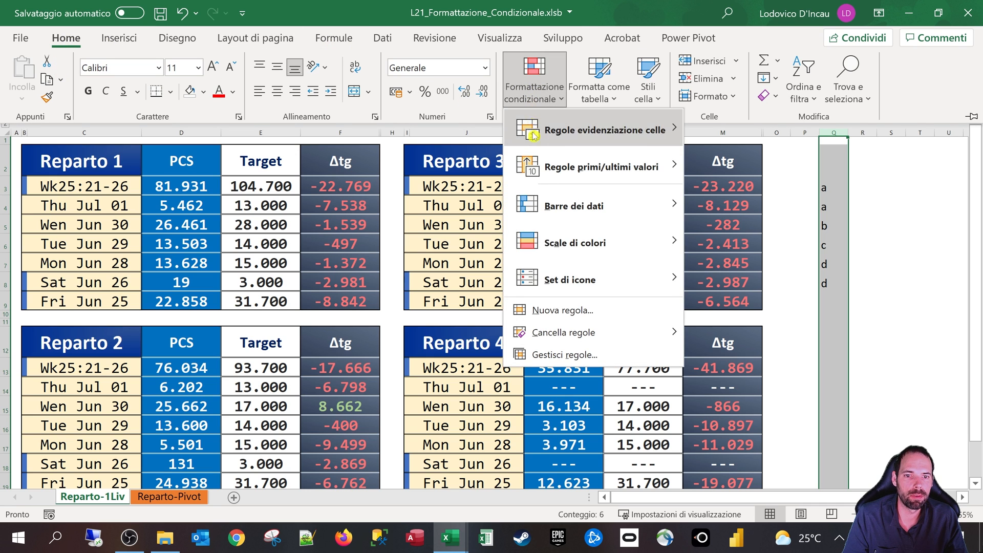
left_click(563, 310)
left_click(297, 155)
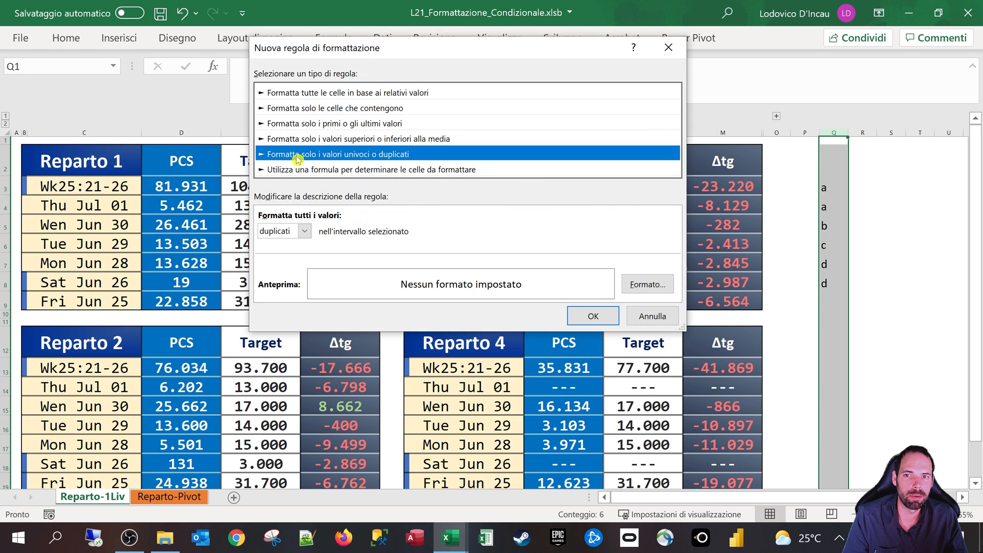
left_click(304, 232)
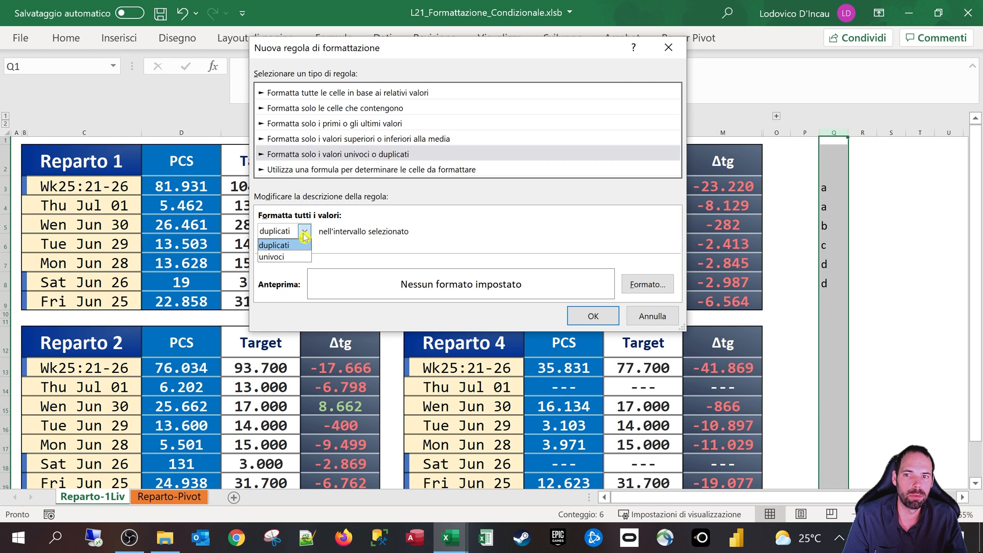
left_click(273, 245)
Give the duplicates rule a bold (Grassetto) red font, apply it, and check the a and d entries in column Q.
left_click(645, 285)
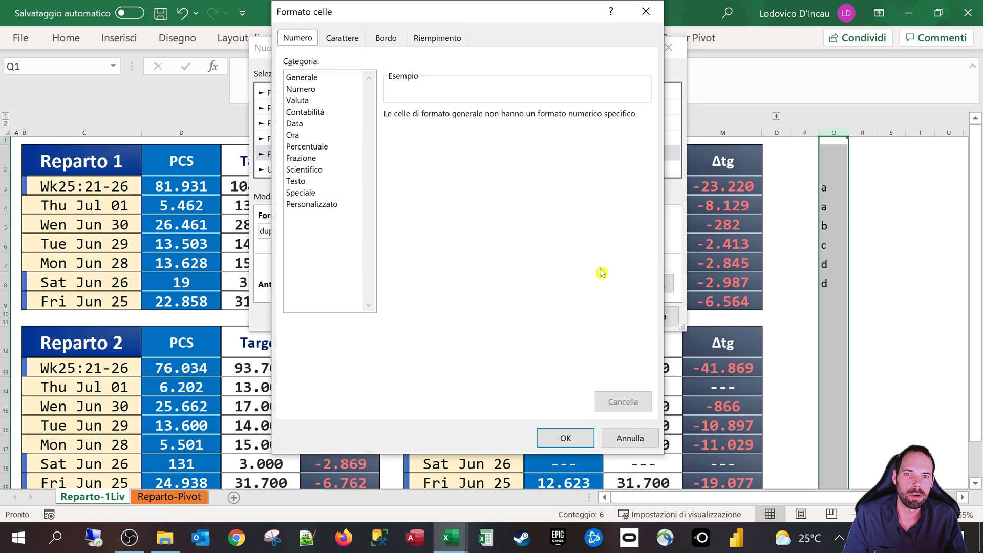
left_click(342, 38)
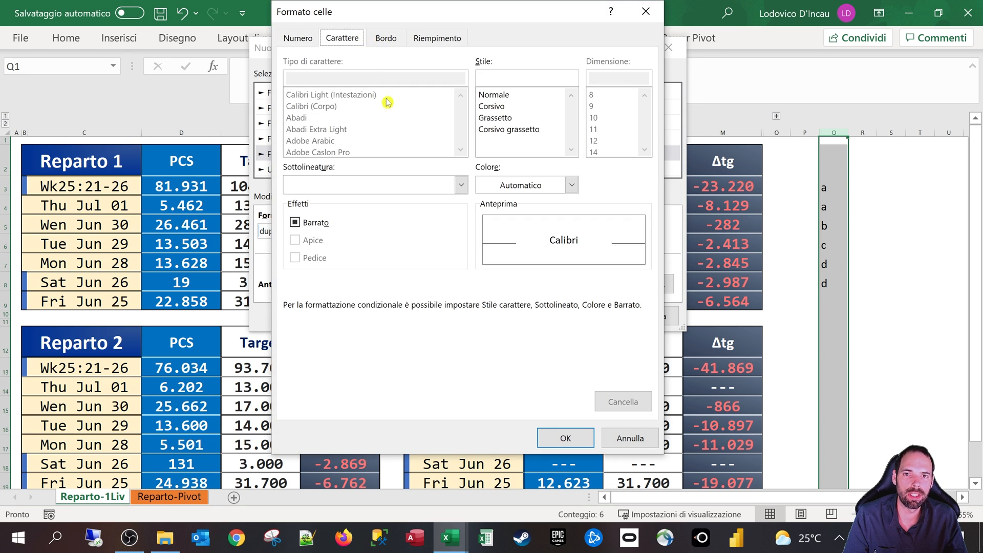
left_click(516, 190)
left_click(496, 354)
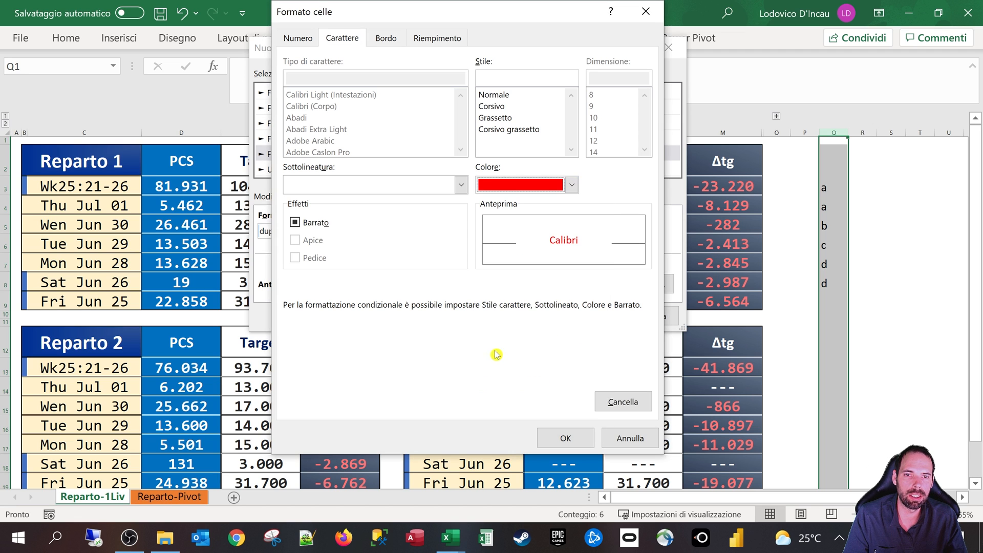
left_click(504, 117)
left_click(566, 438)
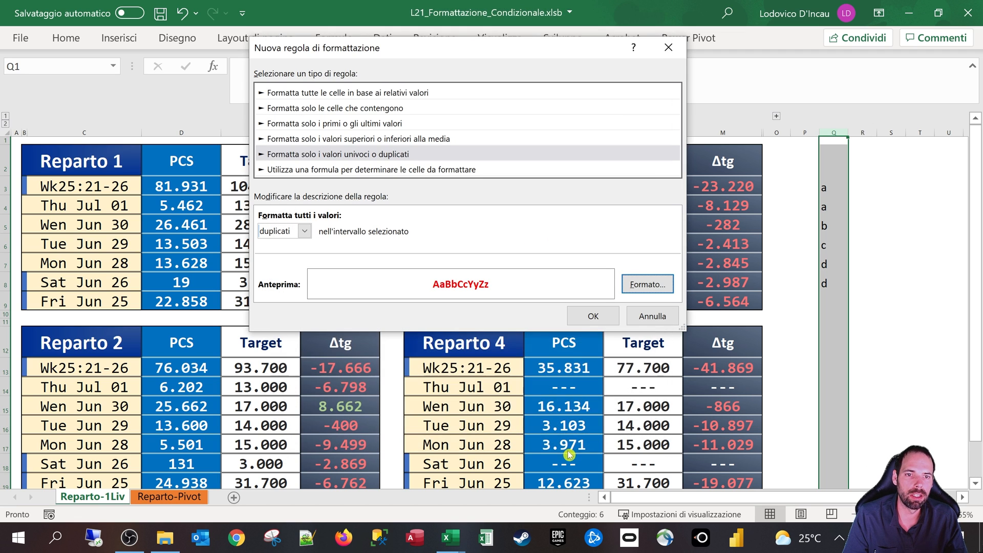
left_click(585, 313)
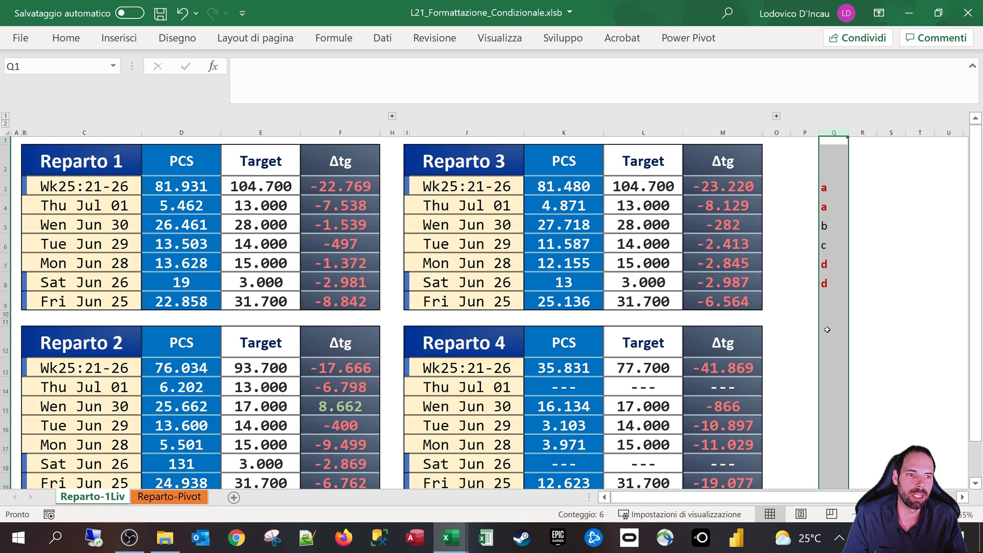
left_click(862, 340)
left_click(833, 187)
left_click(833, 206)
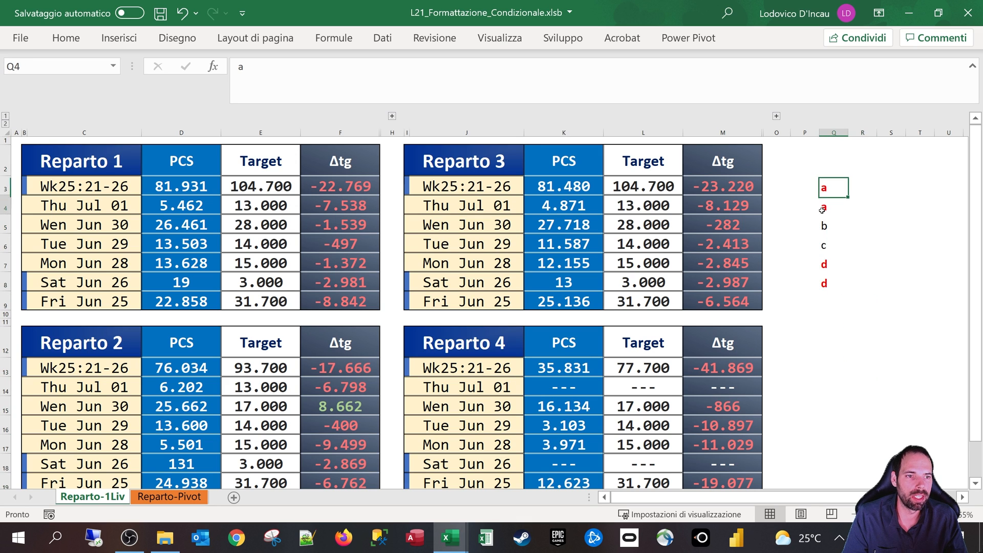
left_click(823, 264)
left_click(825, 285)
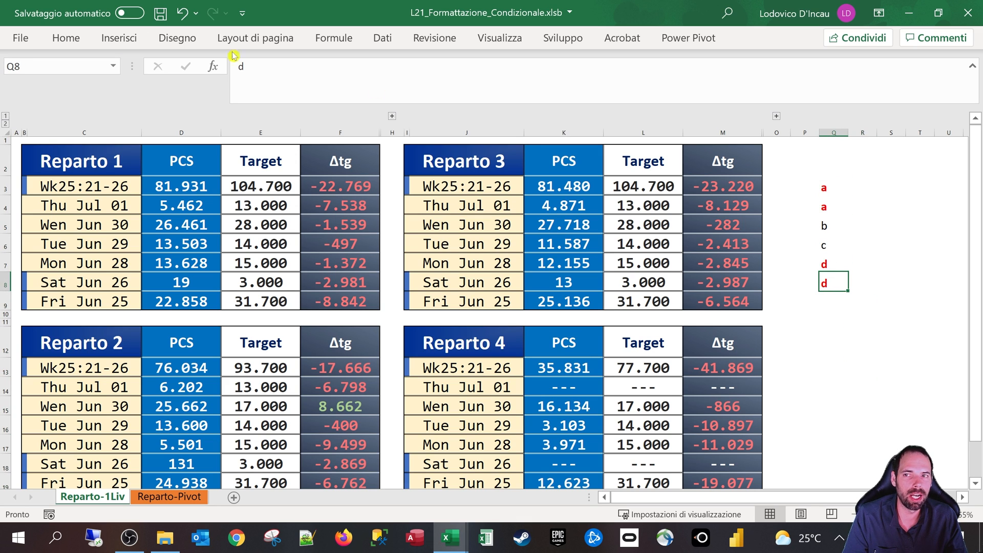
Enlarge the font of the whole column Q up to 48 points and reduce it by one size.
left_click(830, 137)
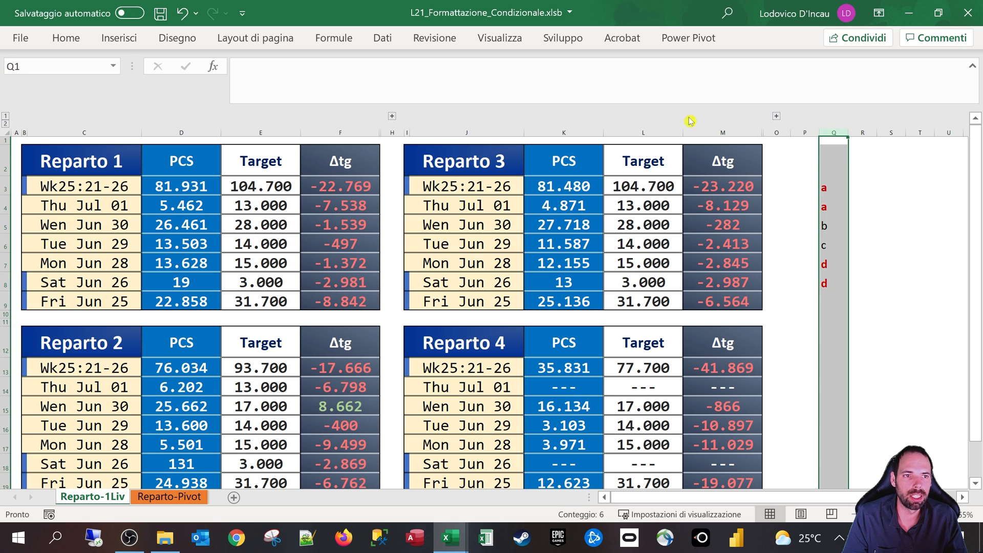
left_click(67, 37)
left_click(217, 71)
left_click(217, 71)
left_click(217, 72)
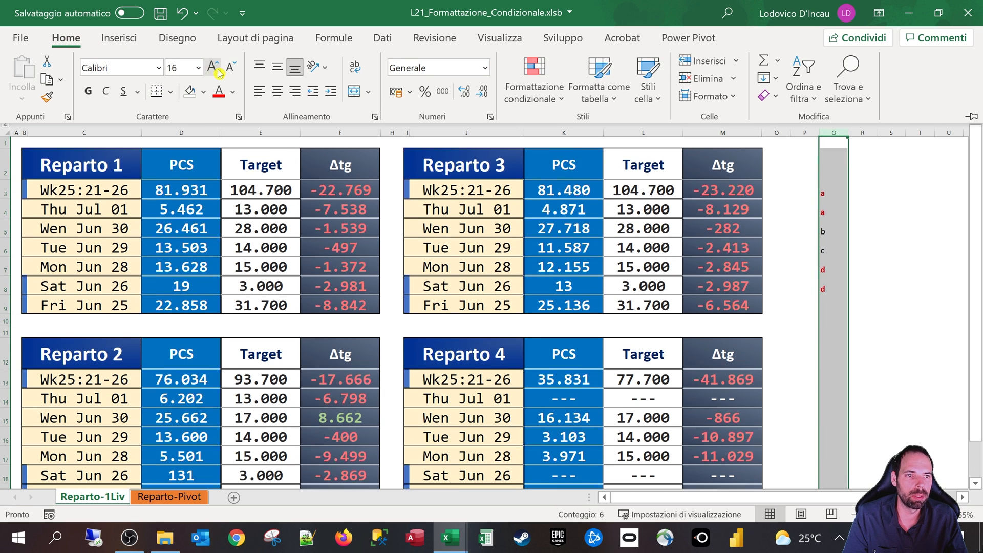
left_click(217, 72)
left_click(217, 72)
left_click(218, 72)
left_click(217, 72)
left_click(217, 72)
left_click(218, 71)
left_click(218, 72)
left_click(217, 72)
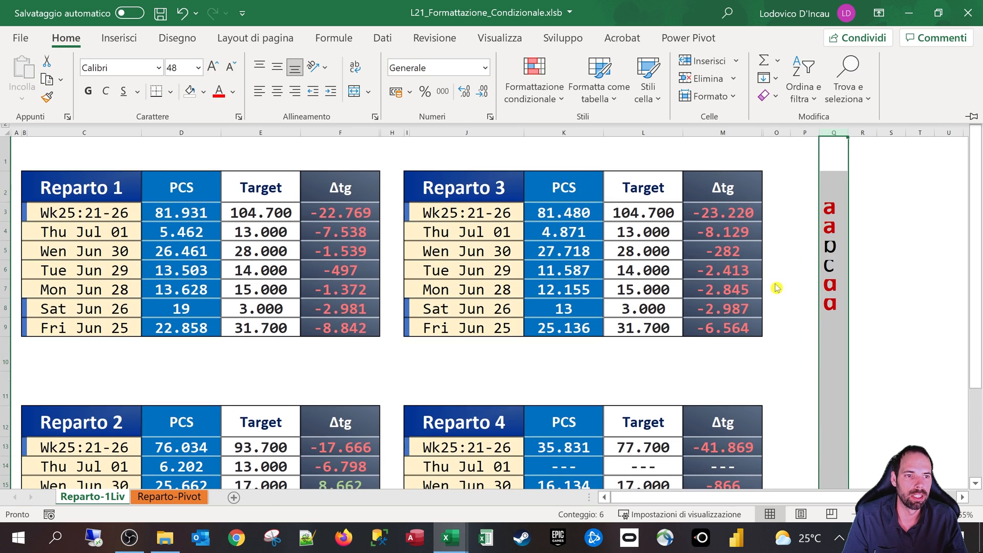
left_click(232, 67)
Replace the c in cell Q6 with d to test the duplicates rule.
left_click(828, 243)
left_click_drag(827, 202, 830, 282)
left_click(831, 314)
left_click(835, 262)
type("d")
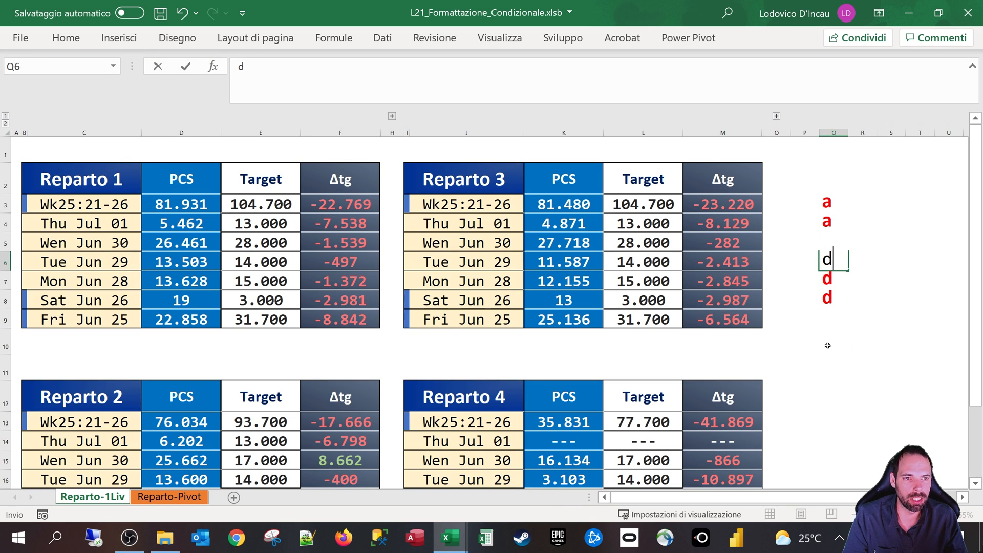
left_click(827, 344)
left_click(830, 305)
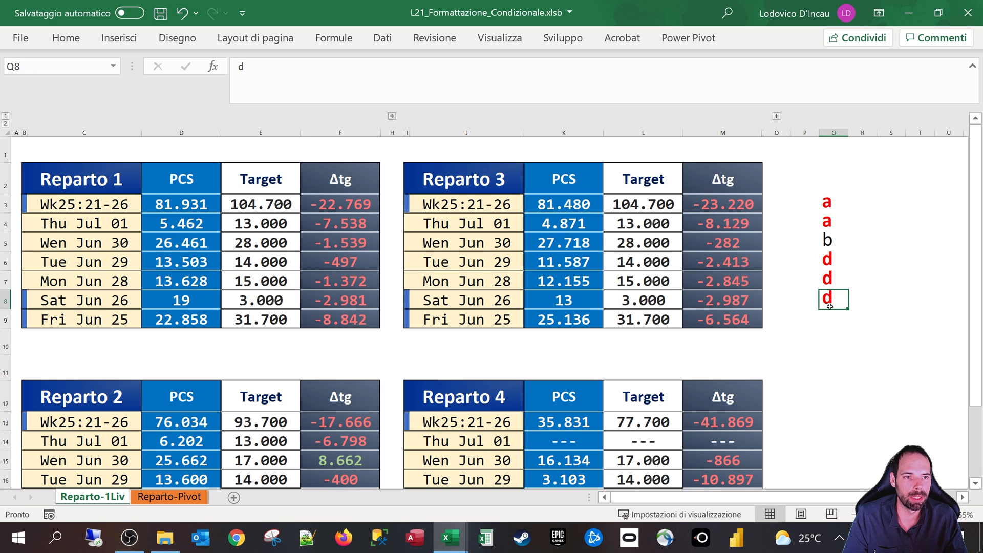
Enter f in cells Q9 and Q10 to test the duplicates rule on new entries.
left_click(832, 317)
type("f")
left_click(830, 372)
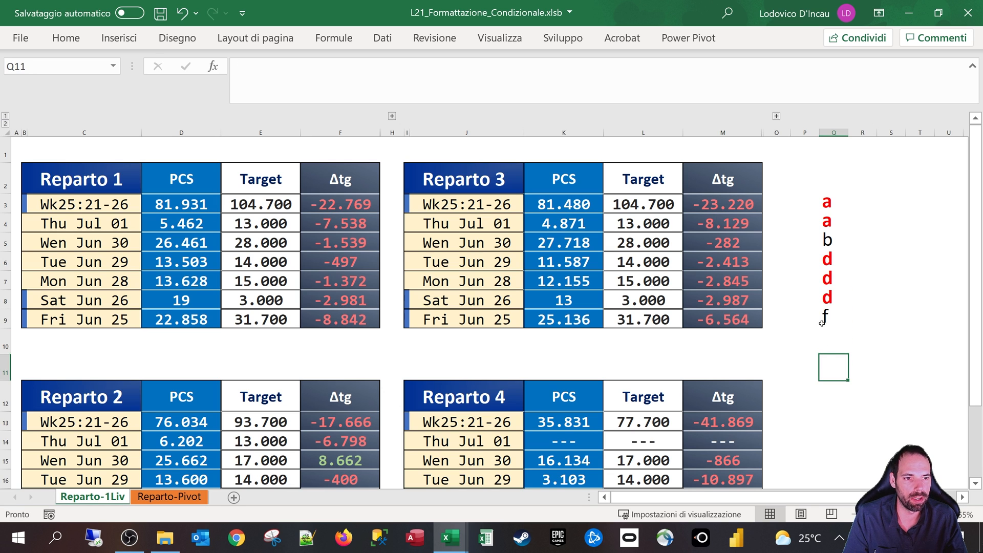
left_click(828, 343)
type("f")
left_click(829, 402)
left_click_drag(832, 317, 832, 370)
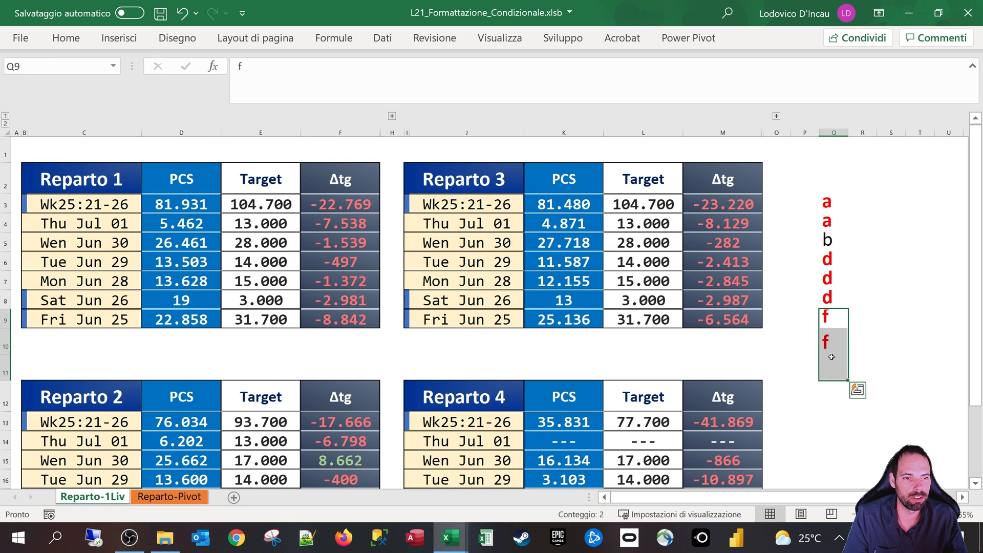
Undo the f entries in cells Q9 and Q10.
left_click(832, 266)
key("ctrl+z")
key("ctrl+z")
key("ctrl+z")
key("ctrl+z")
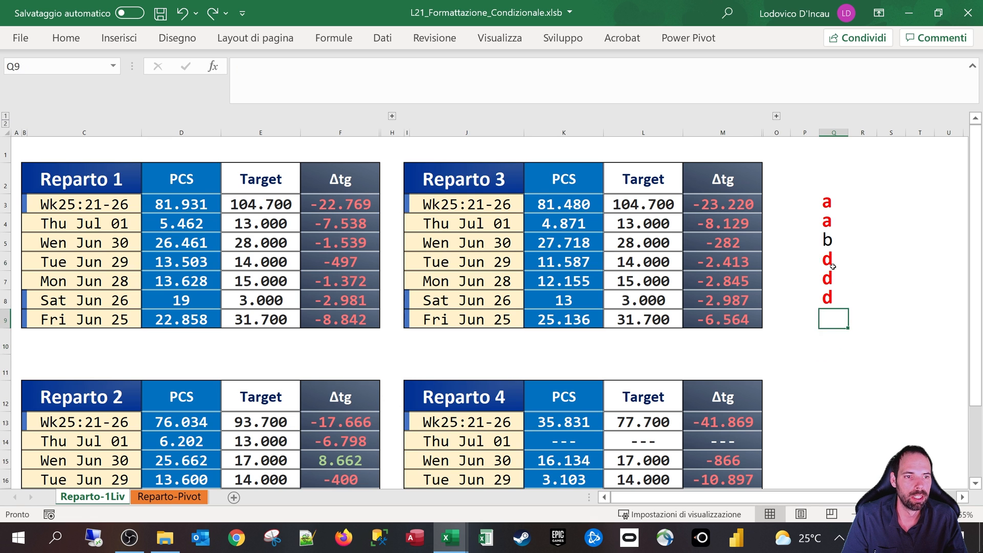
Keep undoing until the Q6 replacement, column Q's font enlargement and its duplicates rule are all reverted.
key("ctrl+z")
key("ctrl+z")
key("ctrl+z")
key("ctrl+z")
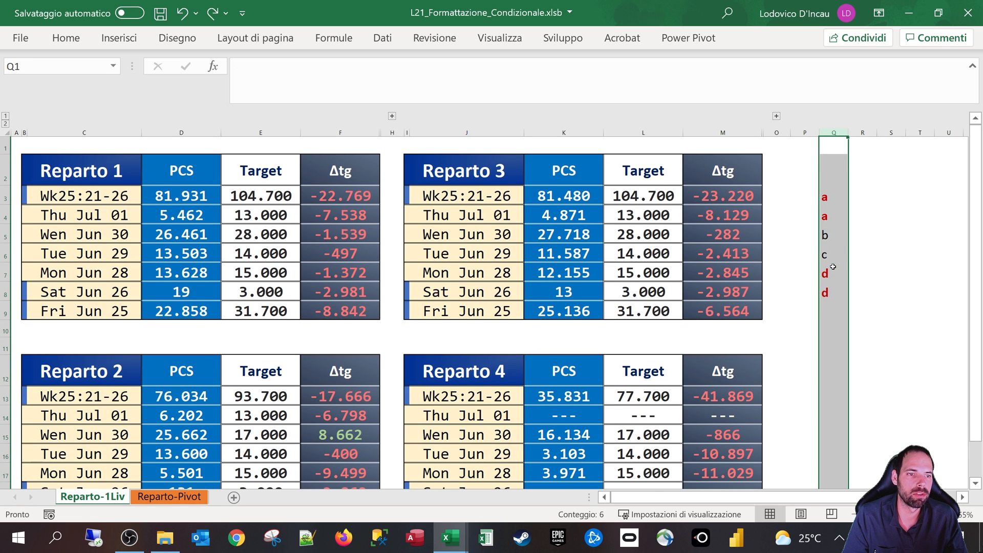
key("ctrl+z")
key("ctrl+z")
key("ctrl+z")
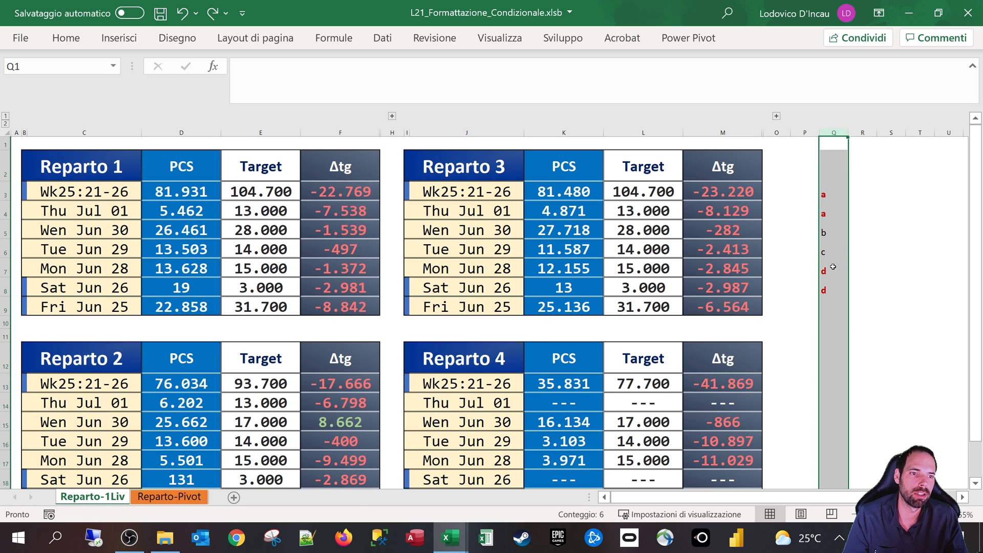
key("ctrl+z")
key("ctrl+z")
key("ctrl+z")
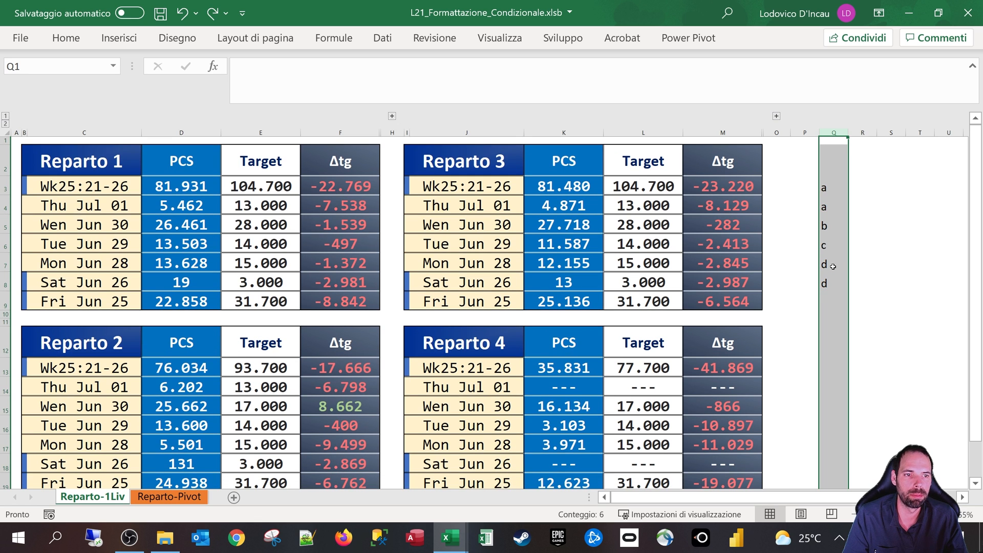
key("ctrl+z")
Delete the test letters from cells Q3 to Q8 in column Q.
left_click(835, 246)
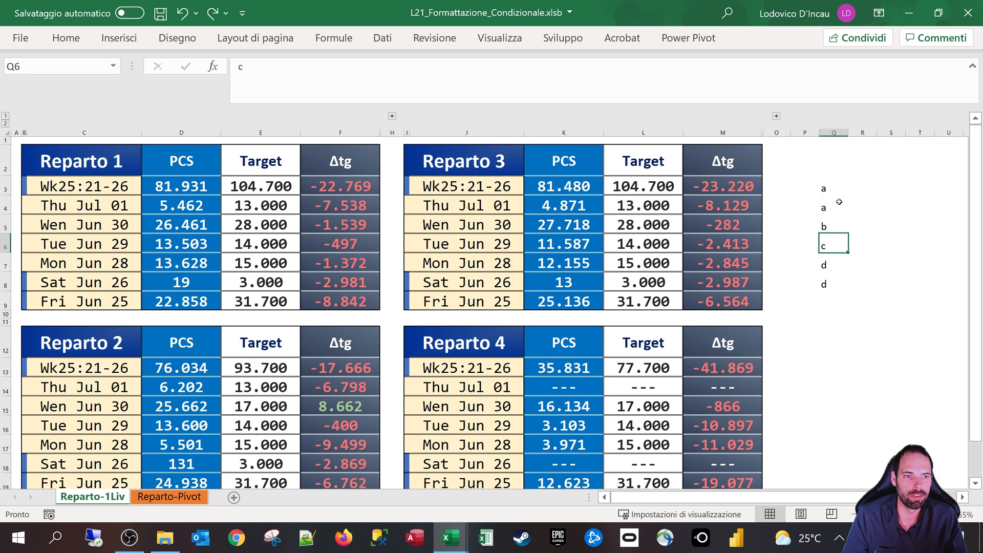
left_click_drag(824, 190, 818, 335)
key("Delete")
left_click(832, 341)
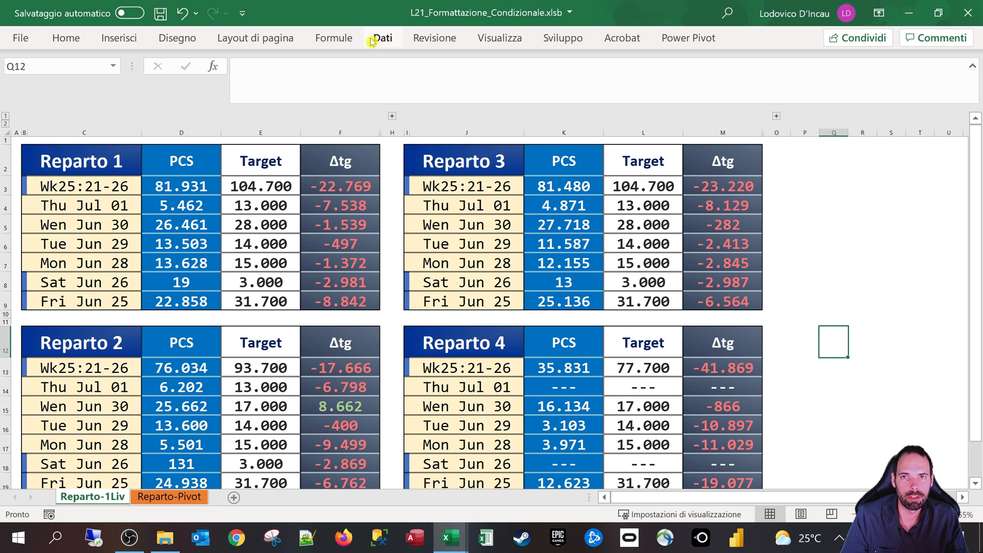
Open the conditional formatting rule manager and list the rules for the whole worksheet (Questo foglio di lavoro).
left_click(66, 38)
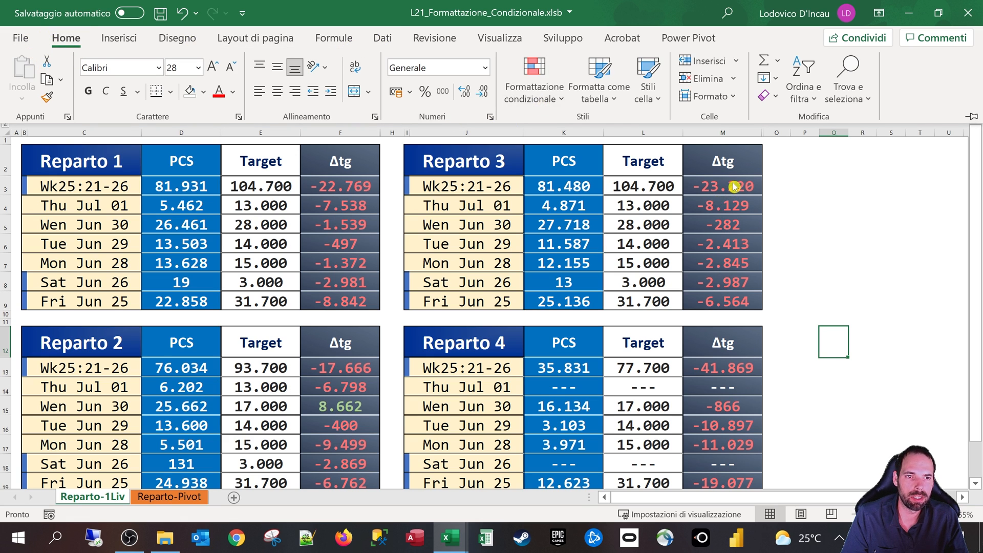
left_click(532, 94)
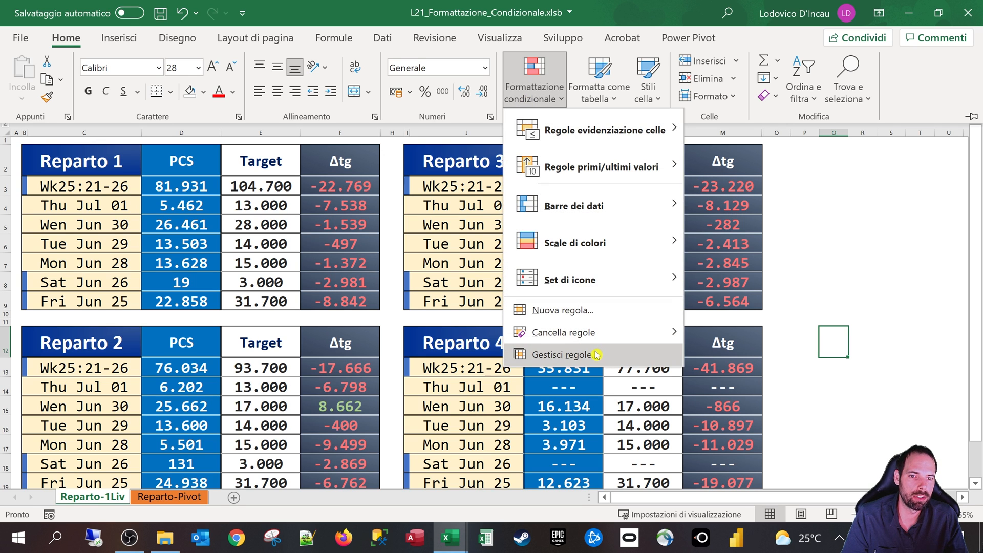
left_click(560, 354)
left_click(397, 103)
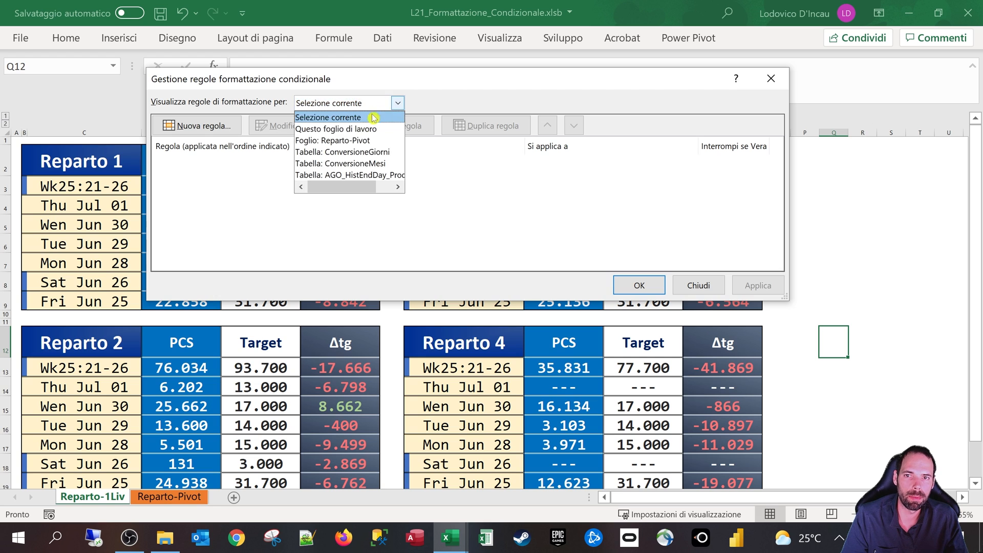
left_click(333, 124)
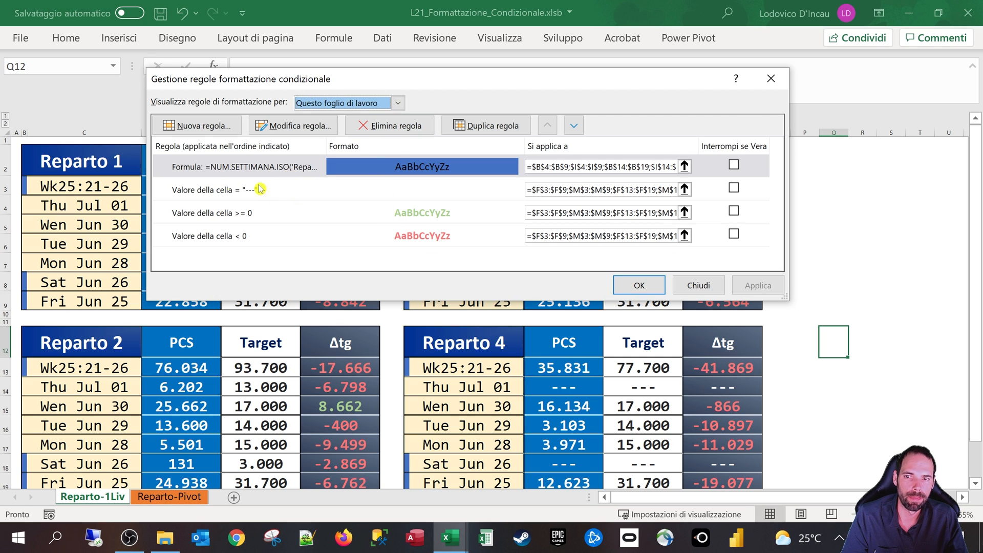
Go through the cell-value rules for "---", >= 0 and < 0 and compare their formats.
left_click(222, 189)
left_click(223, 213)
left_click(224, 234)
left_click(237, 192)
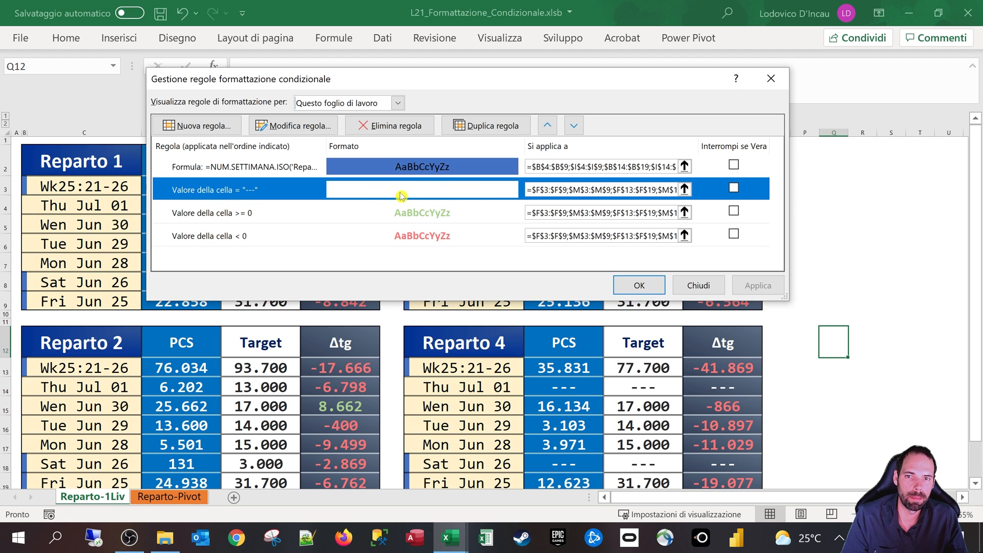
left_click(235, 213)
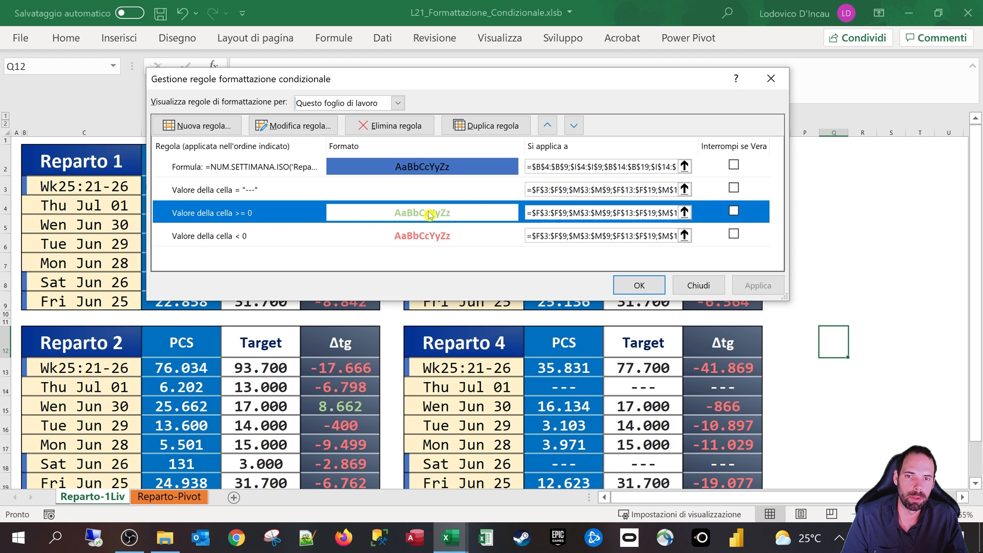
left_click(247, 237)
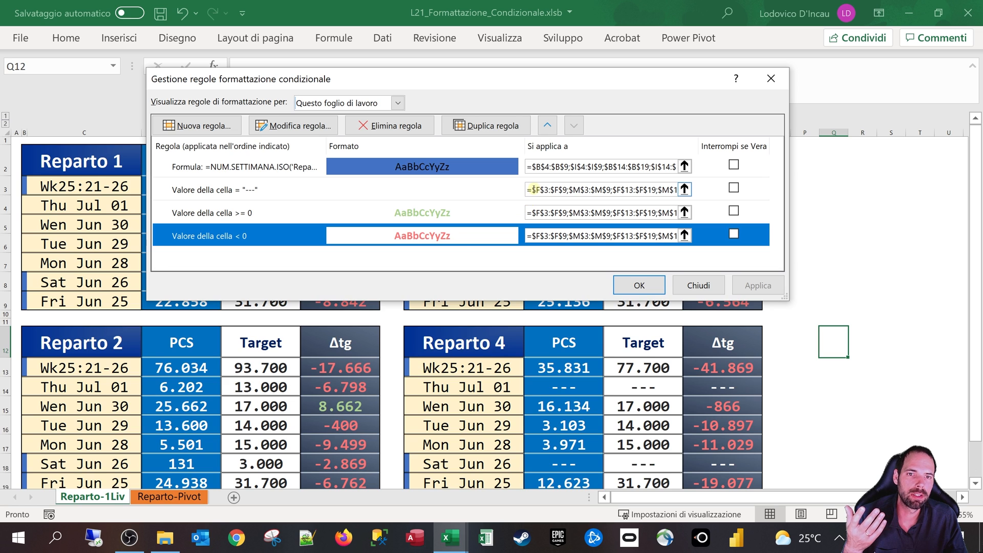
Examine the full list of cell ranges to which the "---" rule applies.
left_click_drag(532, 190, 697, 194)
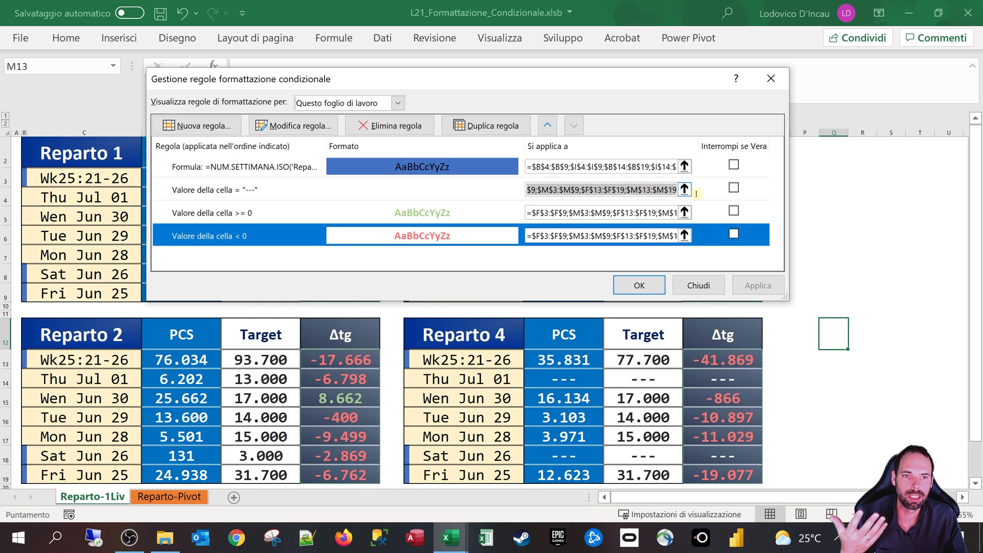
left_click(582, 189)
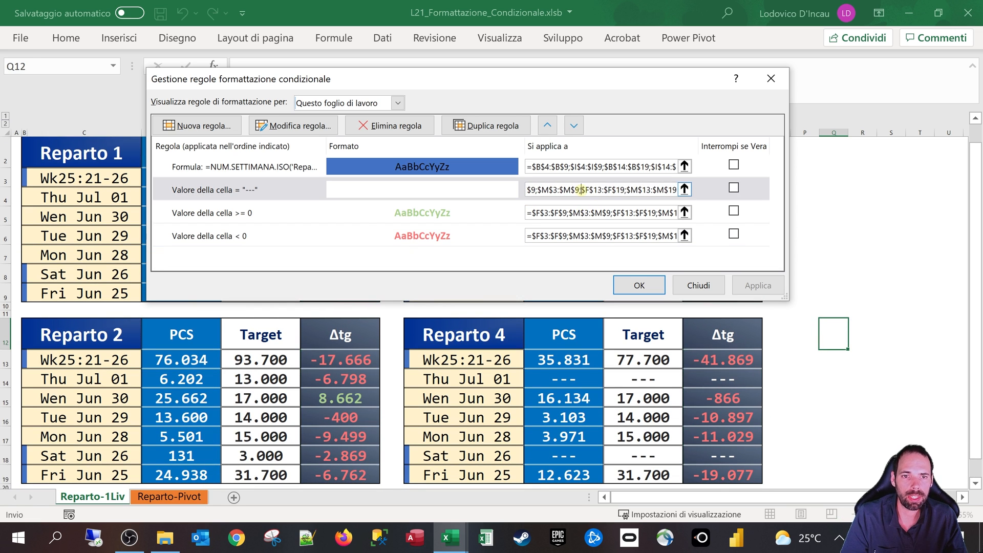
left_click_drag(634, 190, 512, 187)
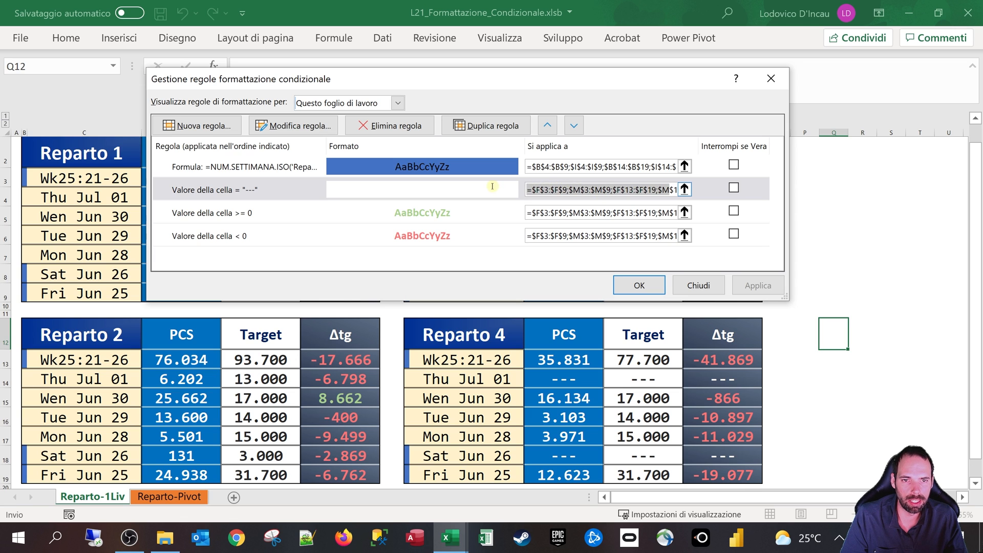
left_click(580, 191)
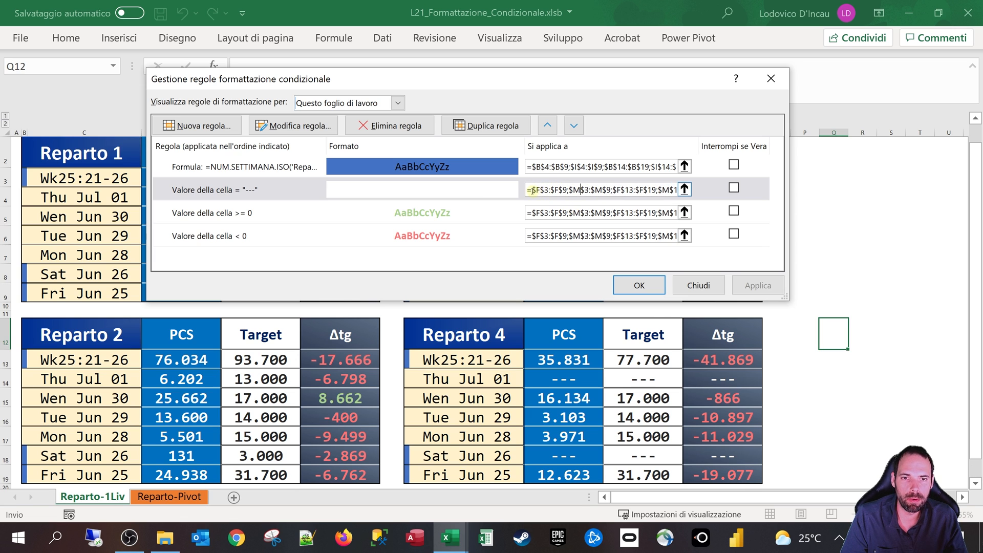
Replace the "---" rule's applied range with Reparto 1's Δtg cells F3:F9.
left_click_drag(532, 191, 733, 196)
key("BackSpace")
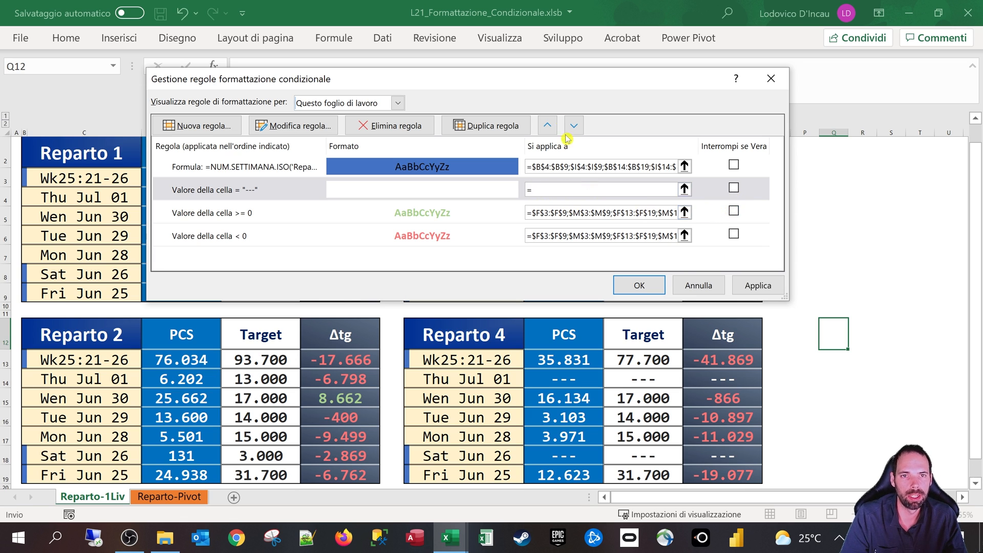
left_click_drag(566, 81, 344, 343)
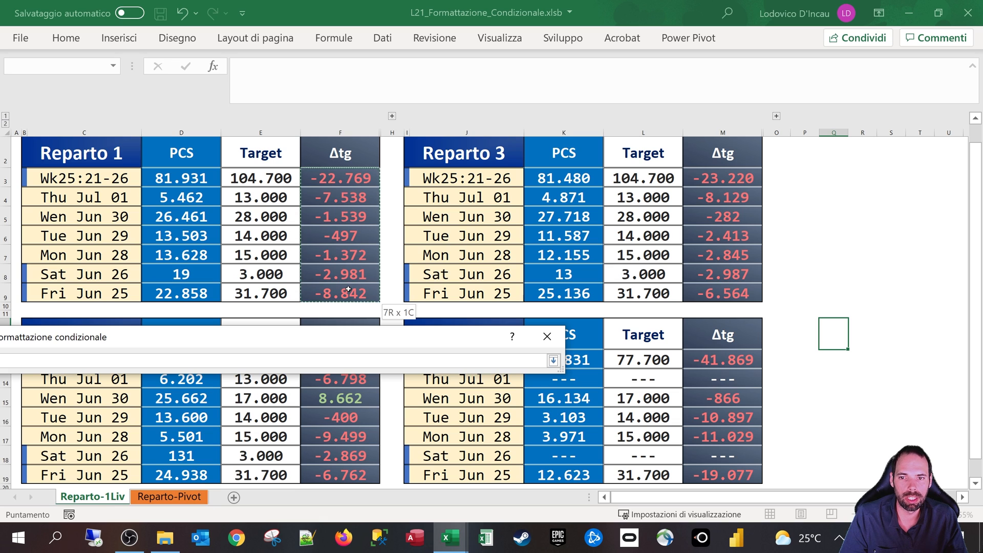
left_click_drag(350, 289, 349, 291)
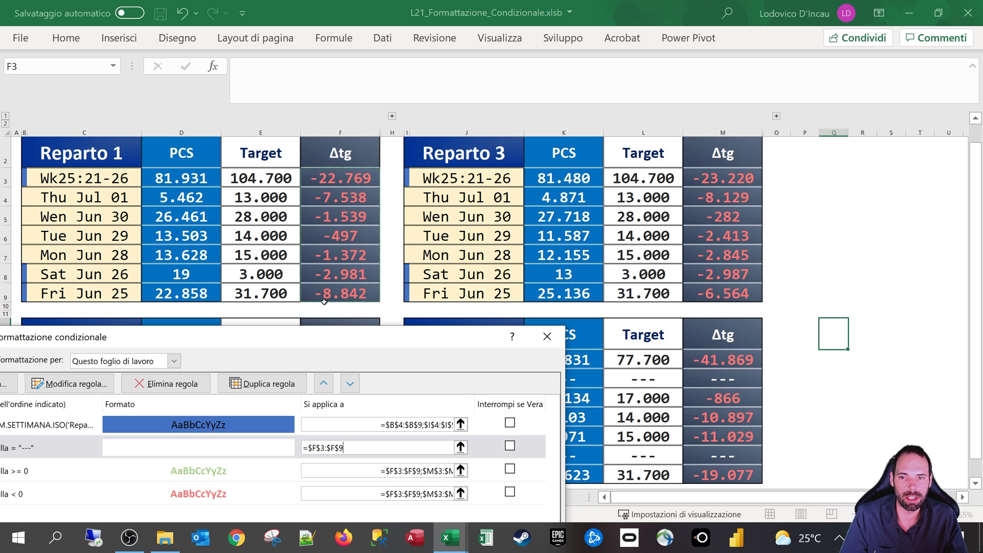
left_click_drag(332, 347, 311, 194)
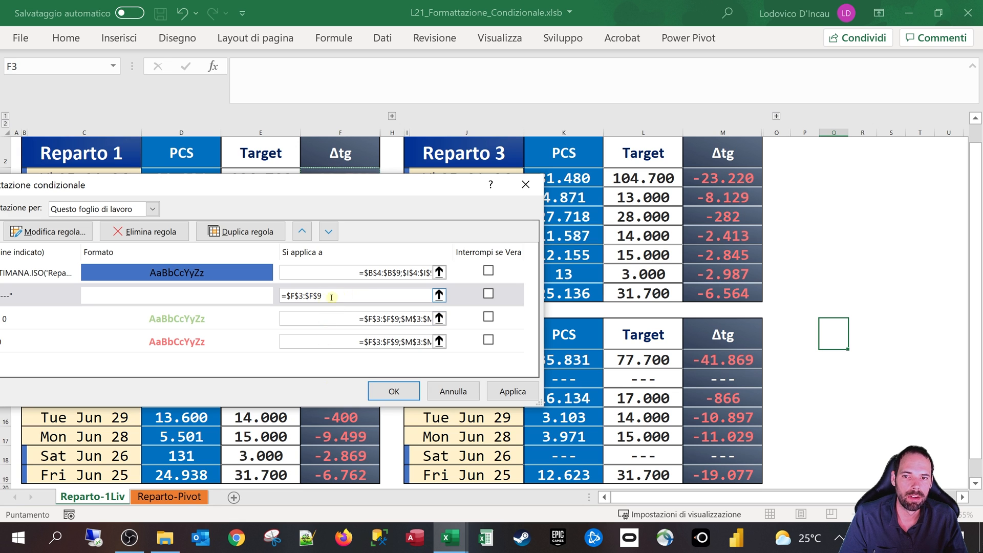
Add the Δtg cells M3:M9 and M13:M19 to the "---" rule's applied range, separated by semicolons.
left_click(305, 296)
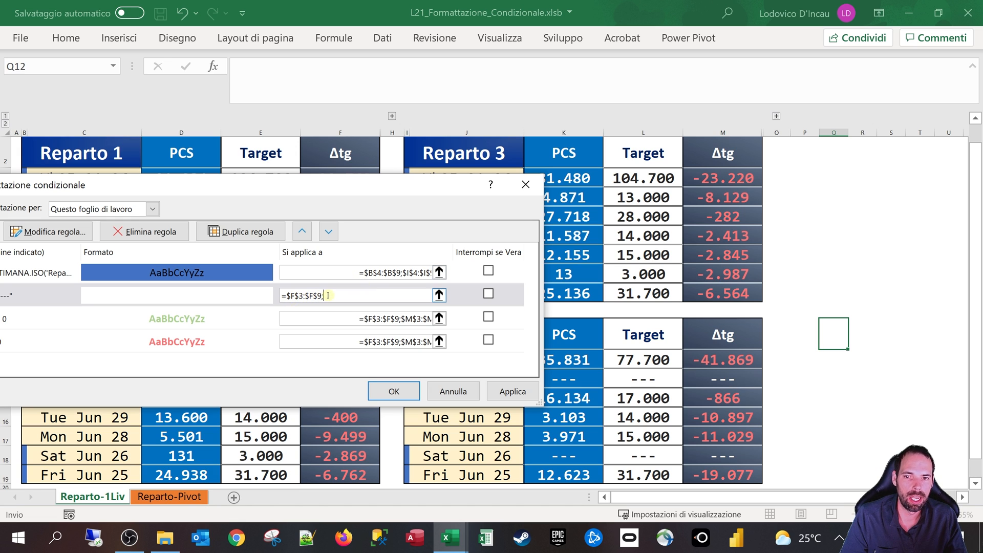
left_click_drag(736, 170, 731, 295)
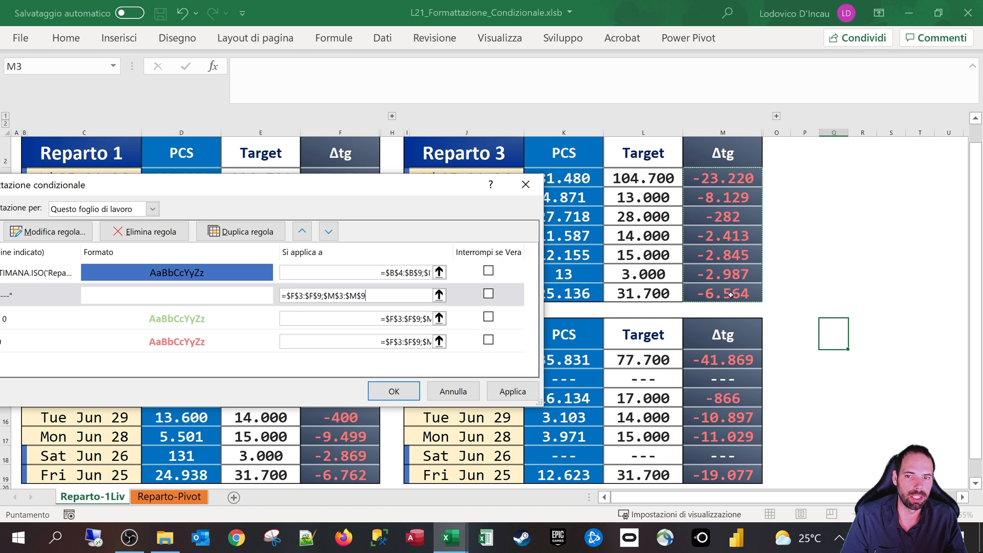
left_click(371, 295)
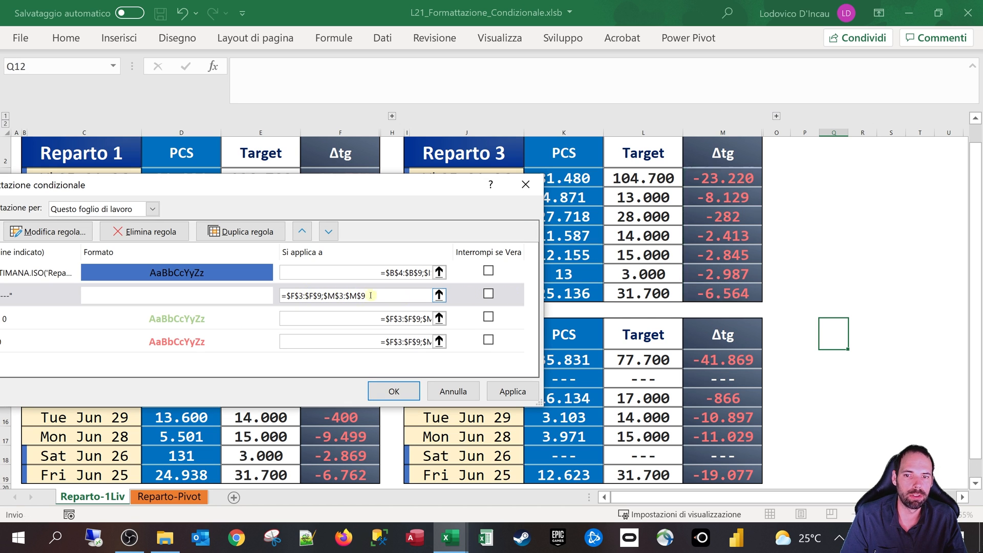
type(";")
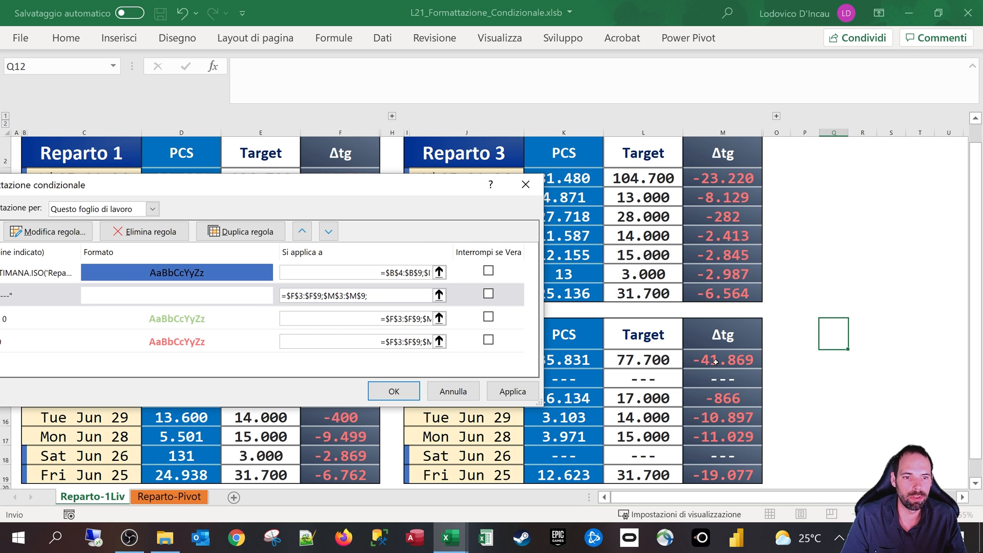
left_click_drag(723, 360, 712, 463)
type(";")
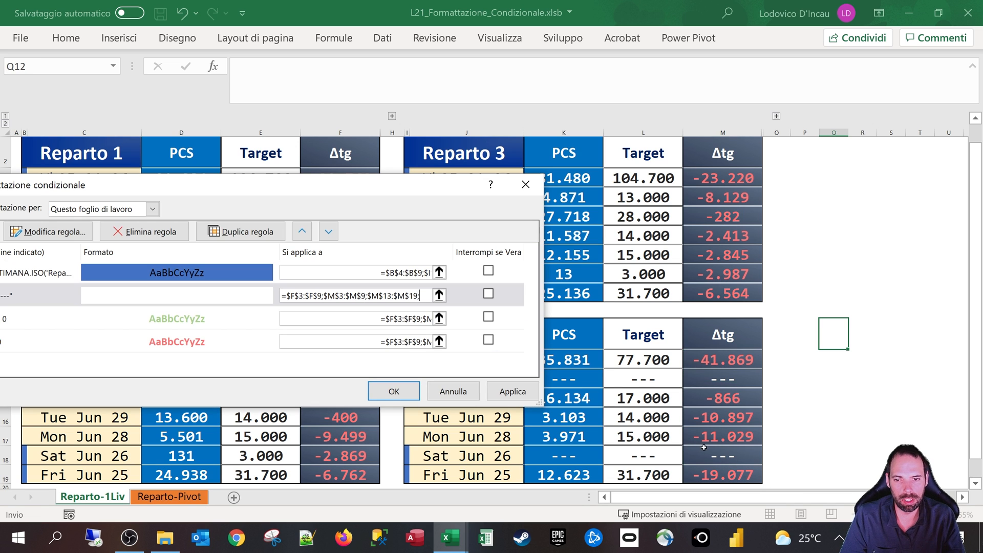
Add Reparto 2's Δtg cells F13:F19 to the "---" rule's range, and discard all the range edits.
left_click_drag(294, 187, 330, 123)
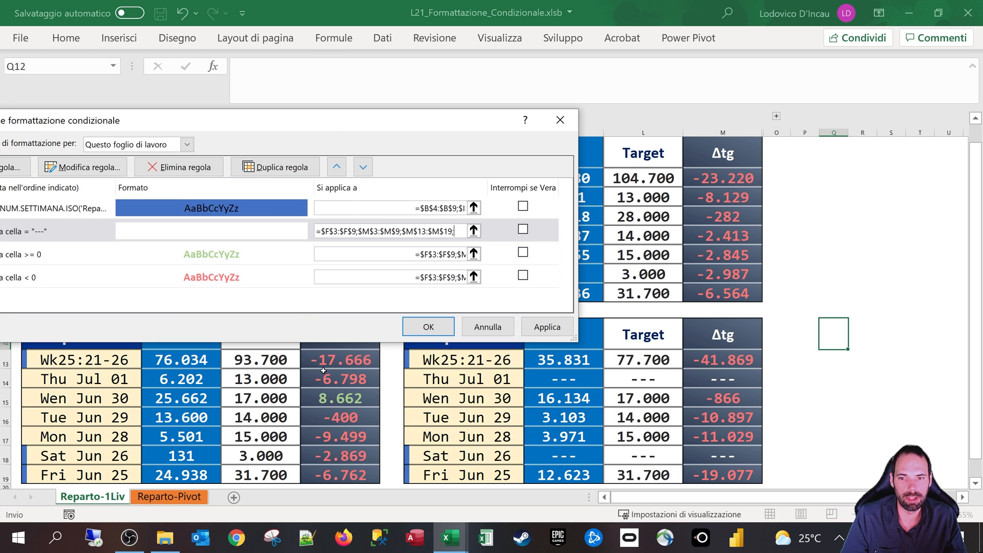
left_click_drag(324, 369, 330, 475)
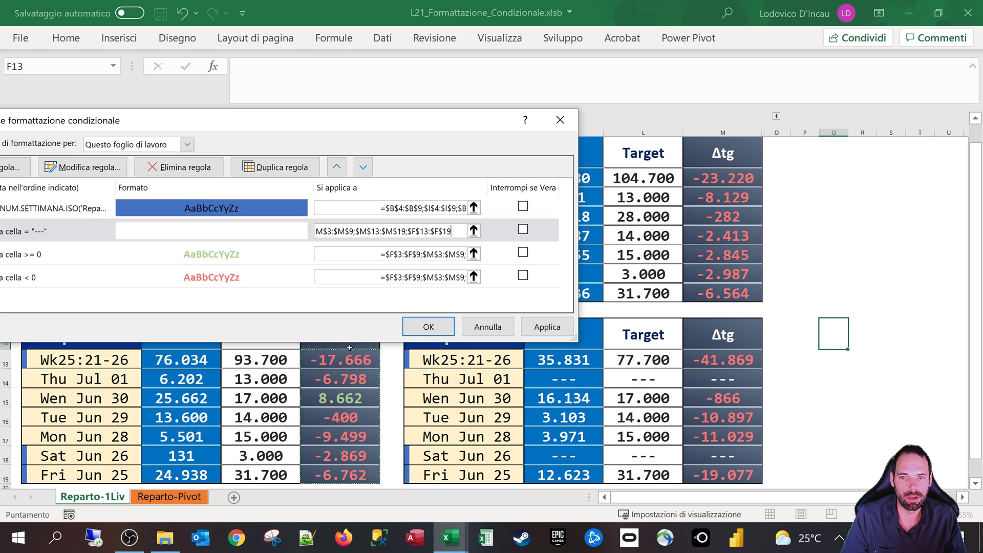
left_click_drag(438, 229, 222, 217)
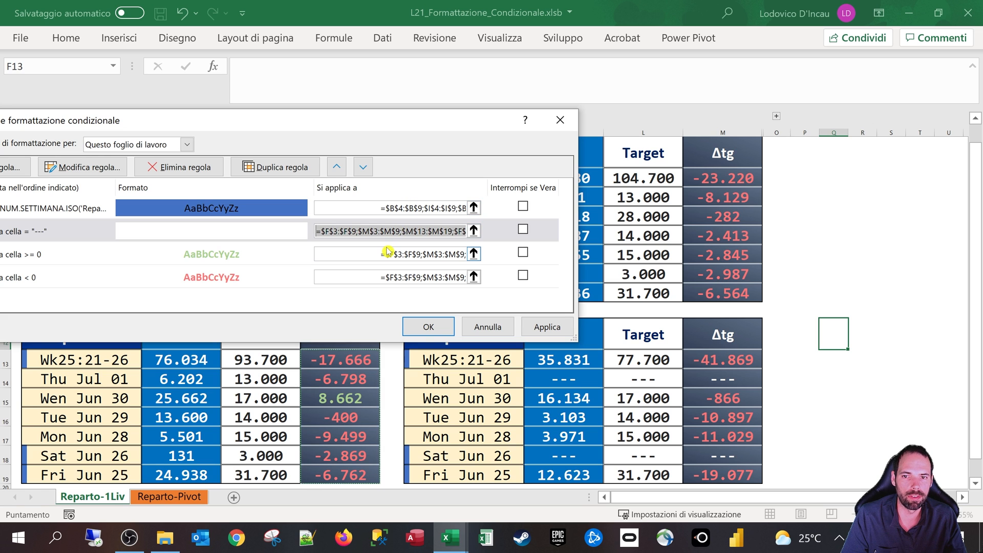
left_click_drag(444, 126, 699, 103)
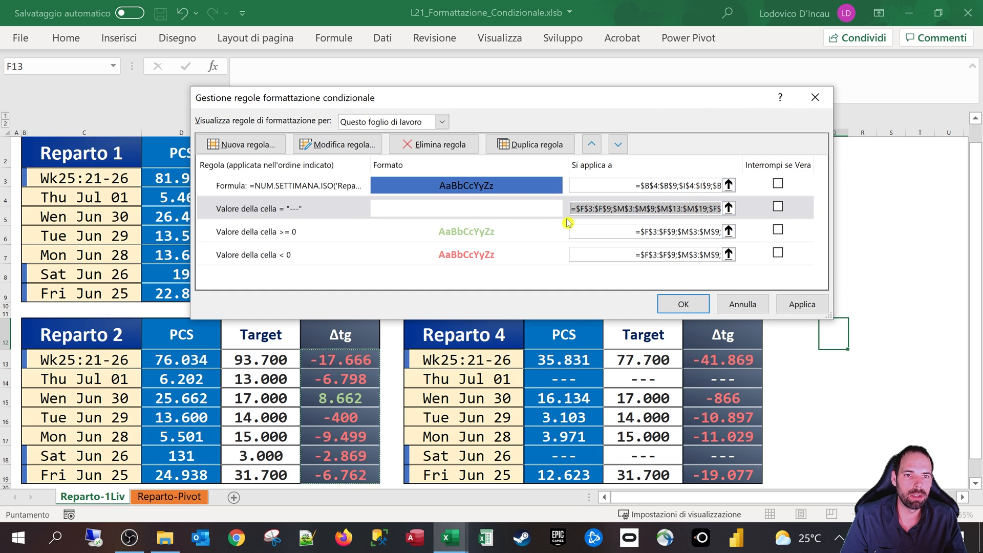
key("Escape")
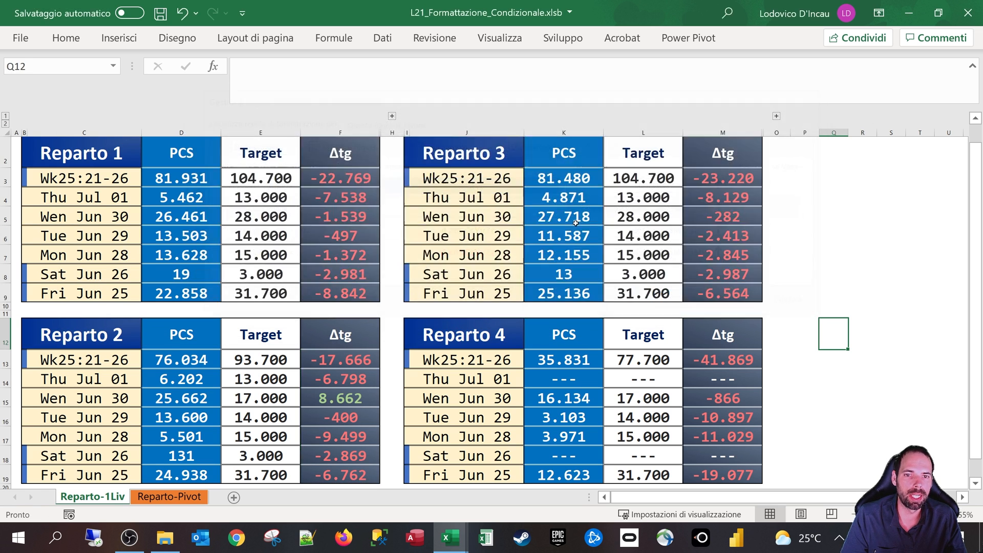
Open the conditional formatting rules manager and list the rules for the whole worksheet.
left_click(69, 40)
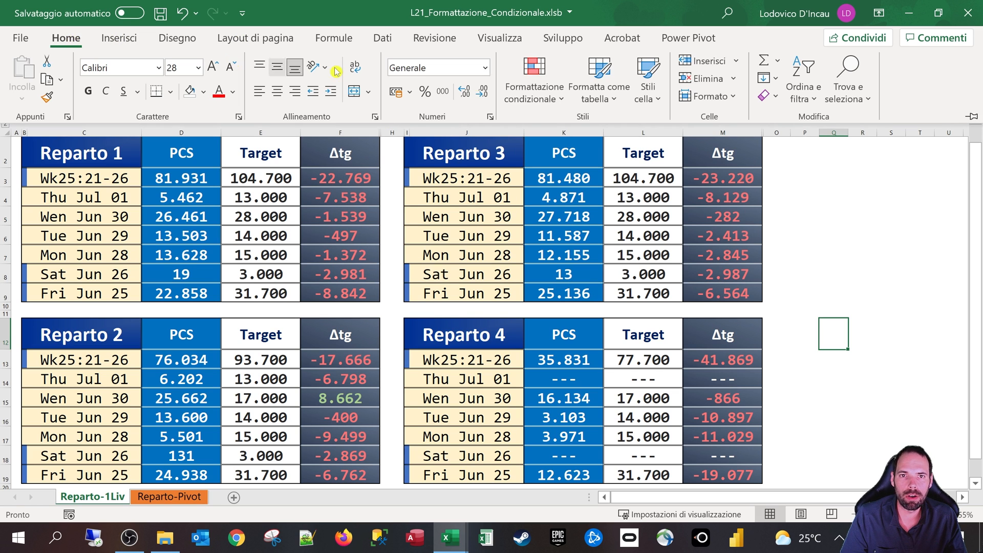
left_click(533, 99)
left_click(548, 354)
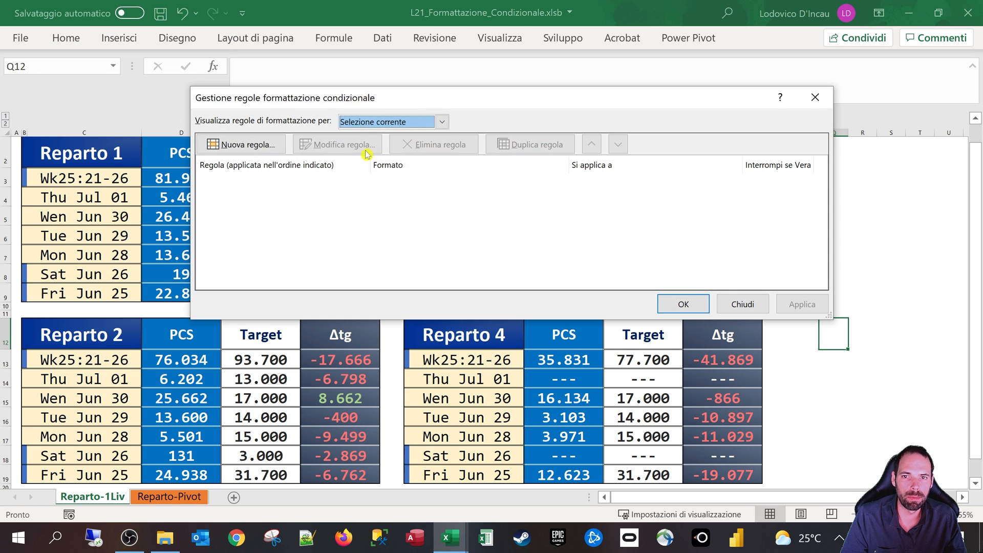
left_click(367, 123)
left_click(379, 148)
Inspect the condition settings of the "---" rule, including its comparison value, and close it without changes.
double_click(284, 208)
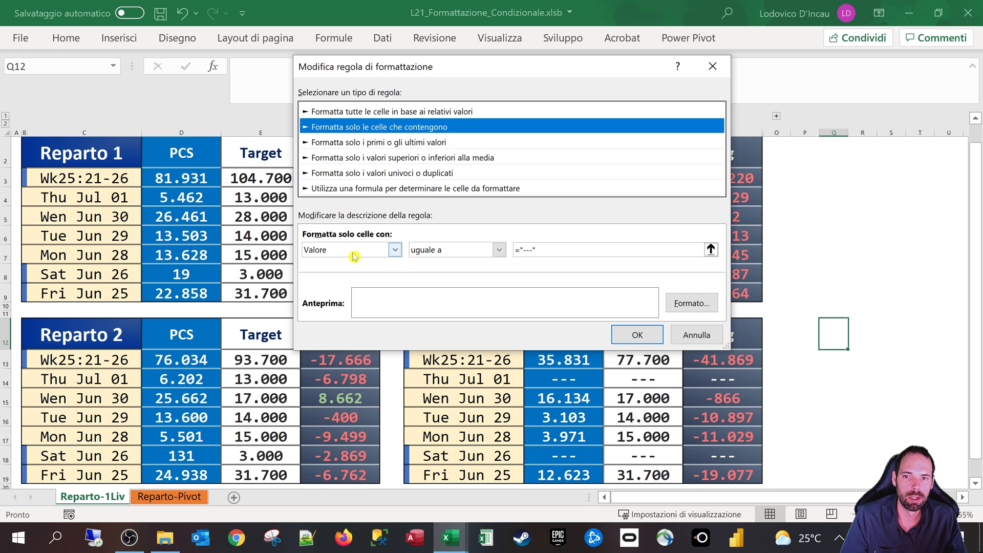
left_click(335, 255)
left_click(336, 252)
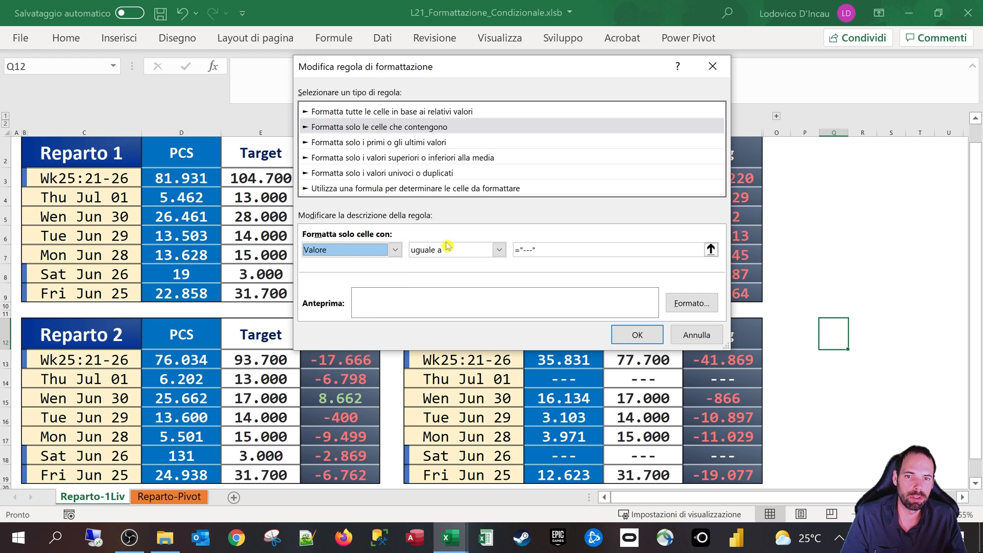
left_click(561, 244)
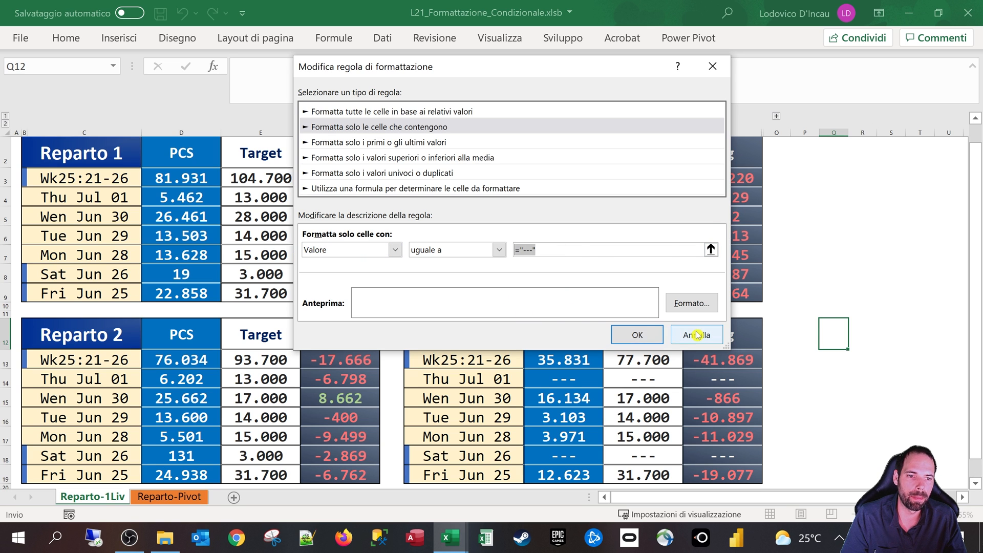
left_click(696, 335)
Review the condition and format of the rule for cell values >= 0, leaving it unchanged.
left_click(411, 233)
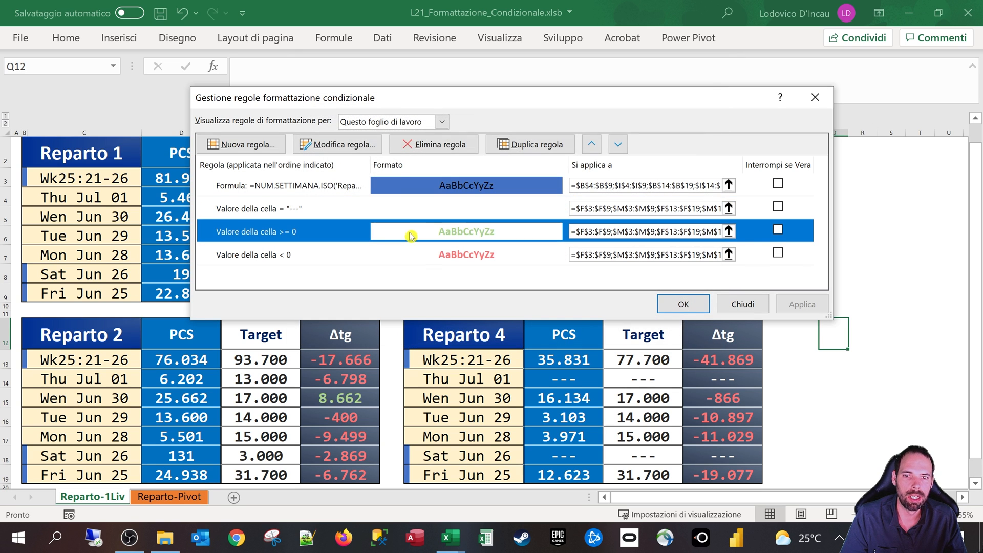
left_click(318, 146)
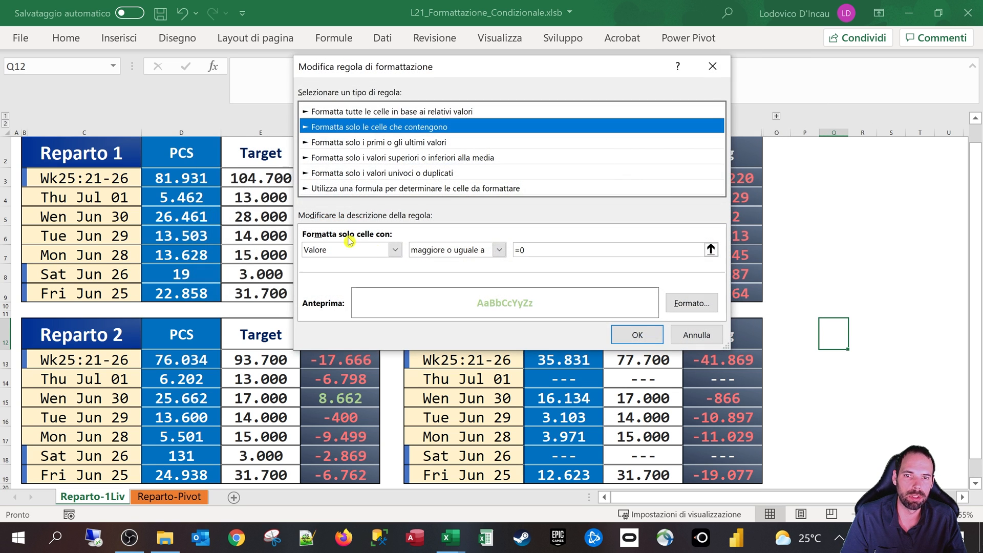
left_click(683, 338)
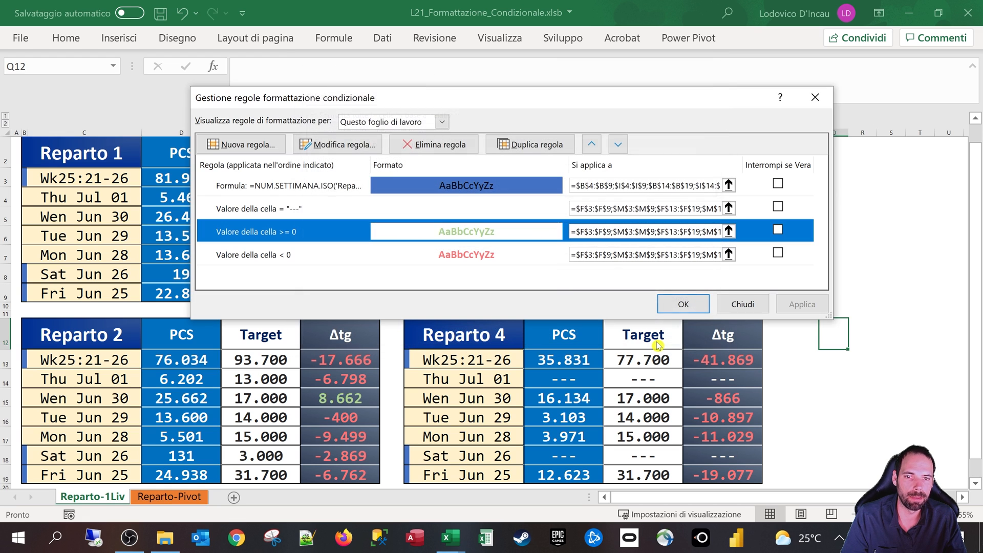
Open the NUM.SETTIMANA.ISO formula rule and examine the magnified formula's week-number function and its 'Reparto-Pivot' cell reference.
left_click(339, 188)
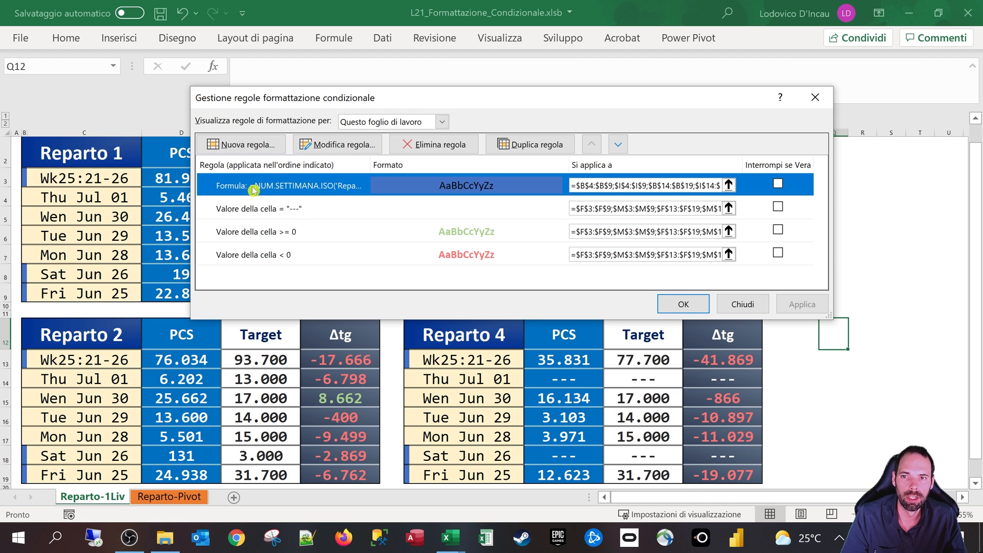
double_click(293, 191)
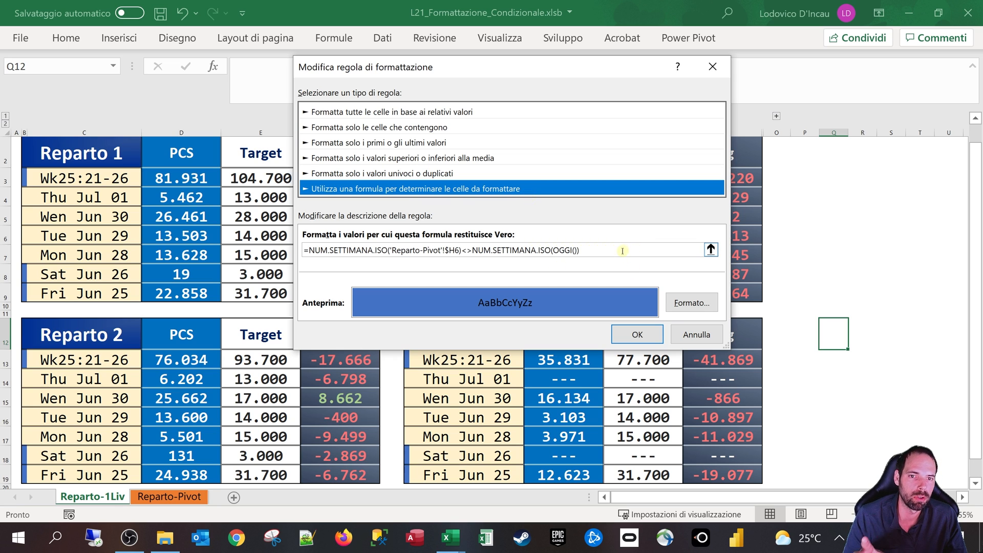
left_click(474, 252)
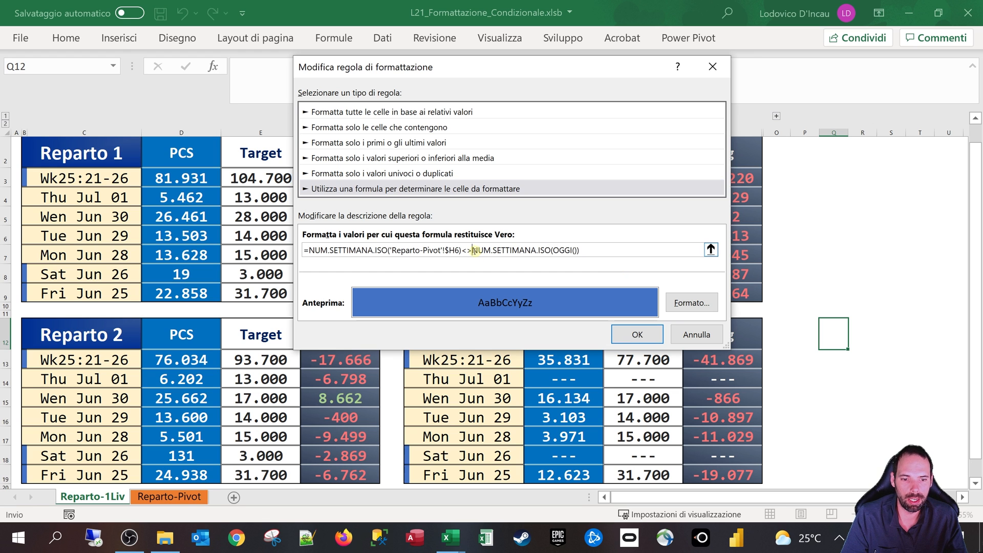
key("super+plus")
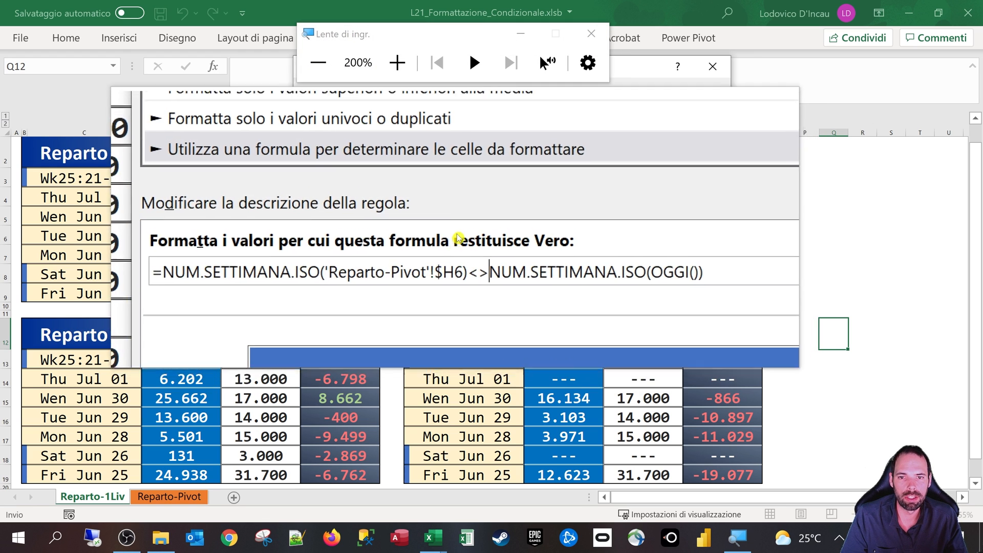
left_click_drag(308, 247, 387, 252)
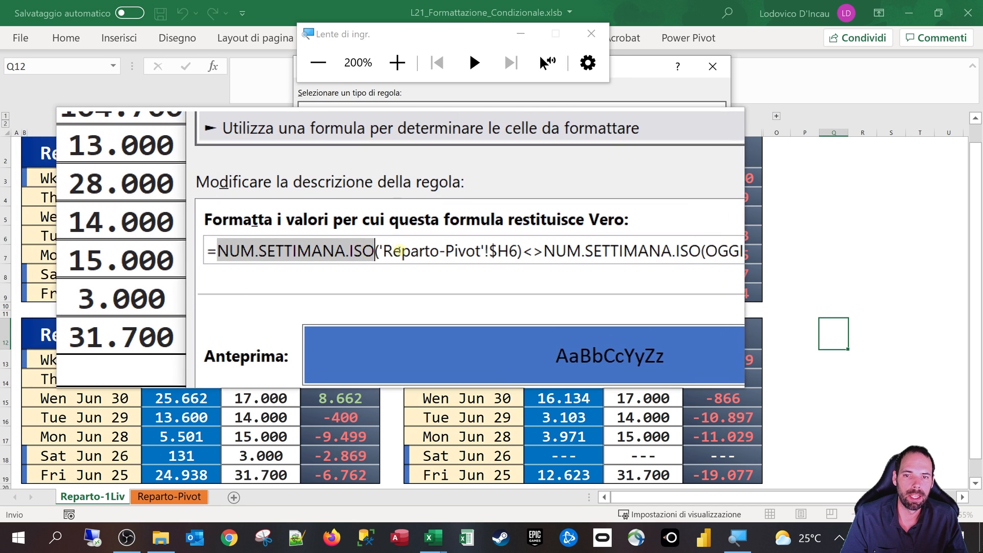
left_click_drag(392, 249, 456, 250)
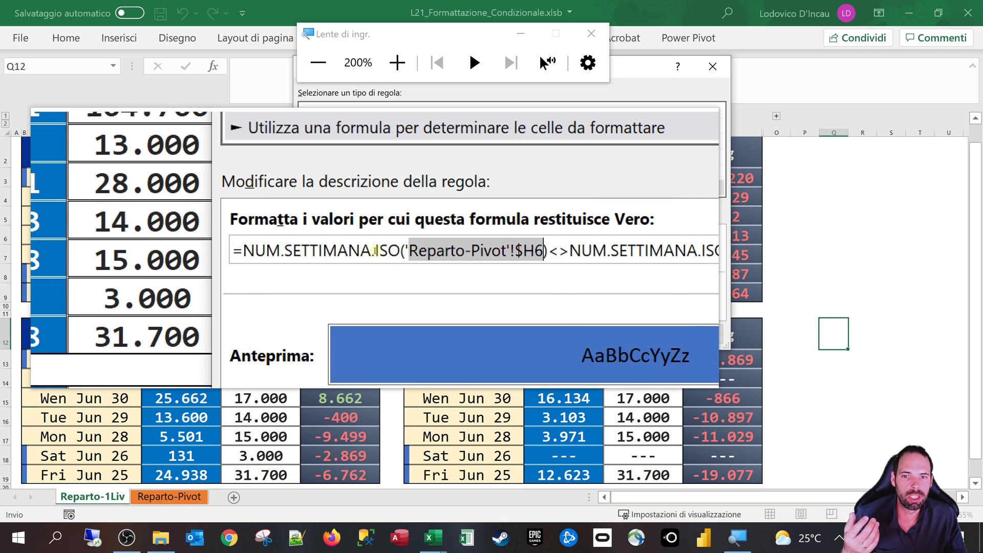
left_click_drag(389, 250, 311, 250)
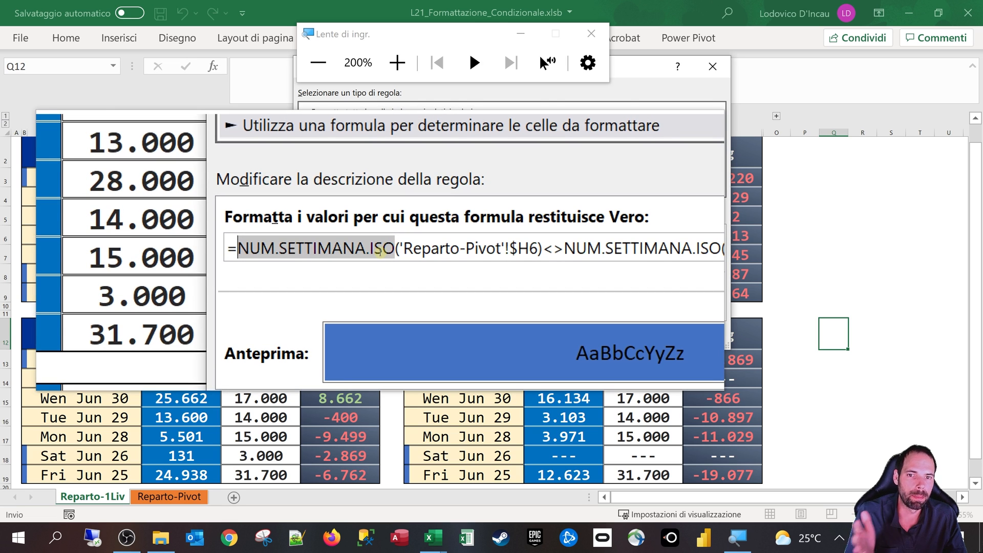
left_click(379, 250)
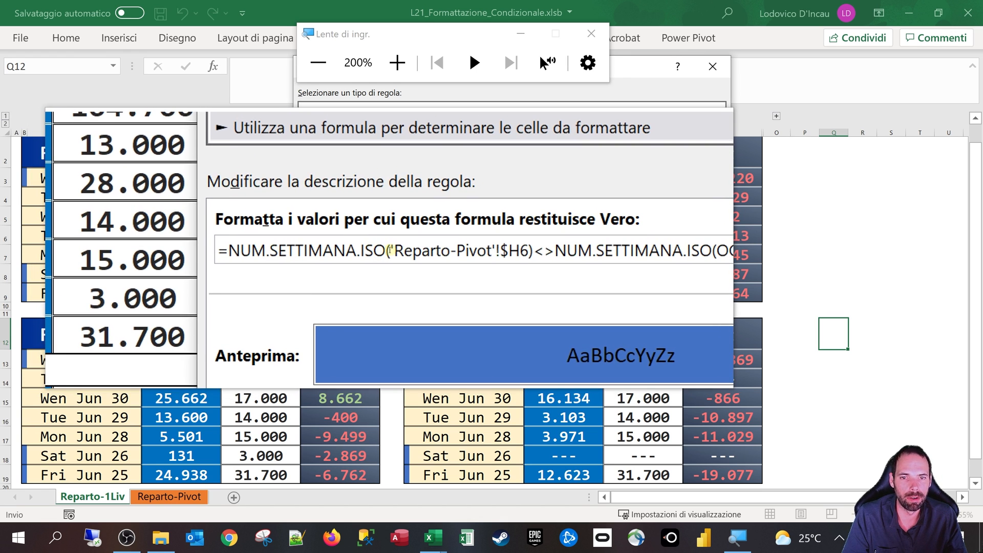
Replace the cell reference inside the rule's first NUM.SETTIMANA.ISO with cell H6 picked from the Reparto-Pivot sheet.
left_click_drag(441, 250, 359, 250)
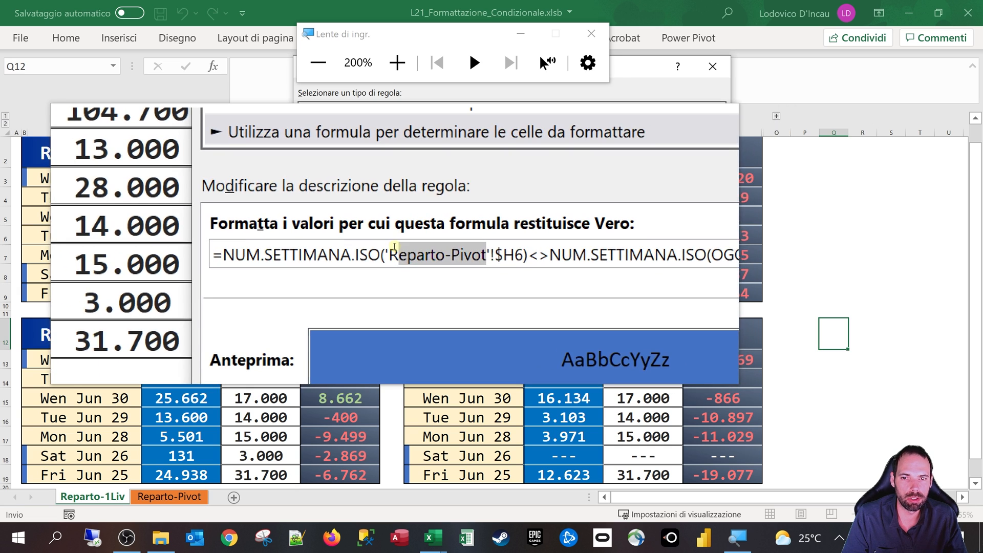
left_click_drag(460, 249, 401, 266)
key("BackSpace")
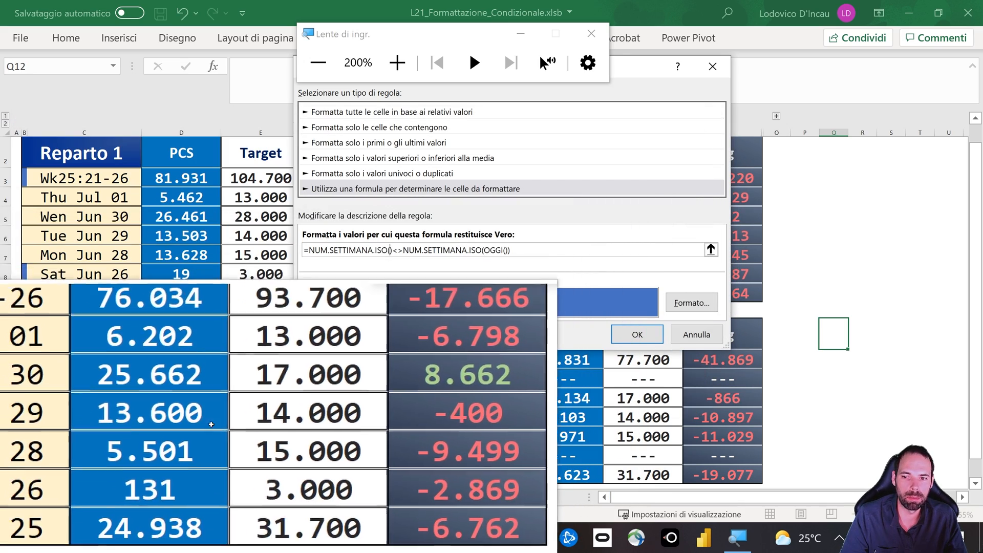
key("super+Escape")
left_click(188, 501)
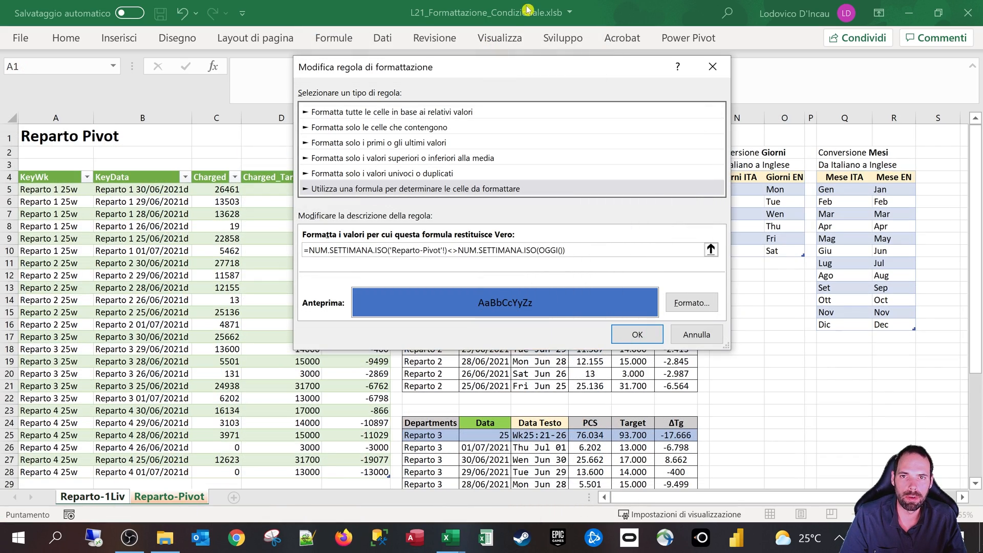
left_click_drag(477, 73, 266, 244)
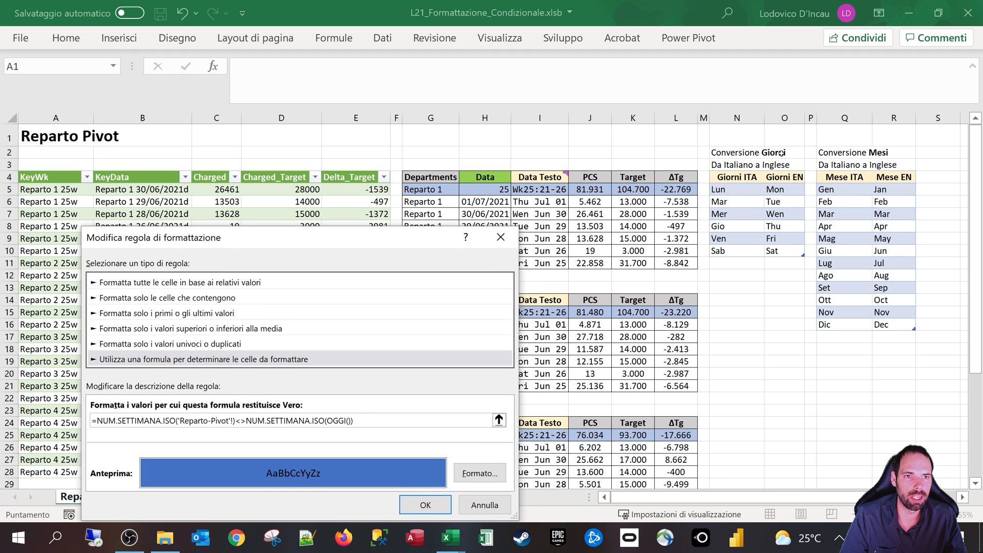
left_click(474, 202)
left_click_drag(382, 243, 570, 108)
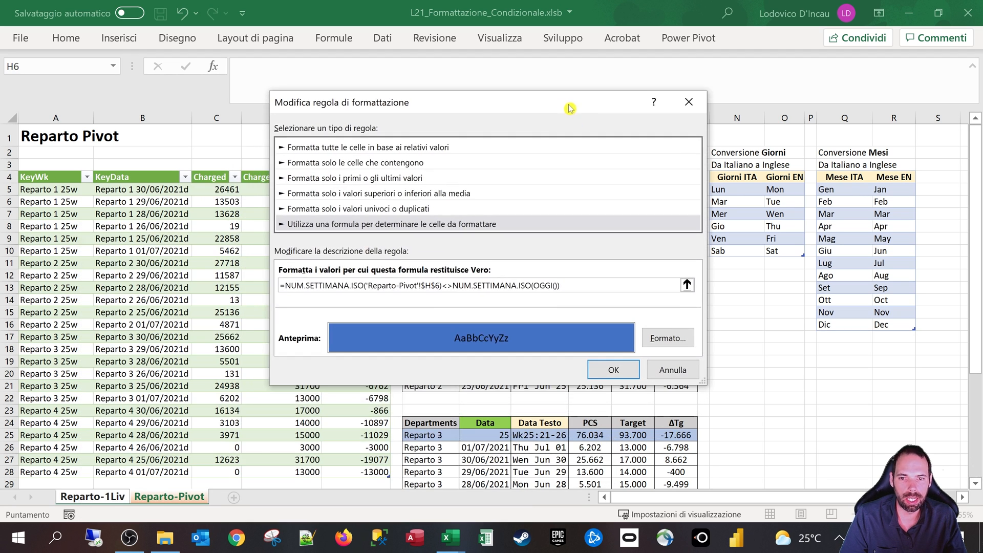
Magnify the edited rule formula and examine its sheet name and absolute reference 'Reparto-Pivot'!$H$6.
key("super+plus")
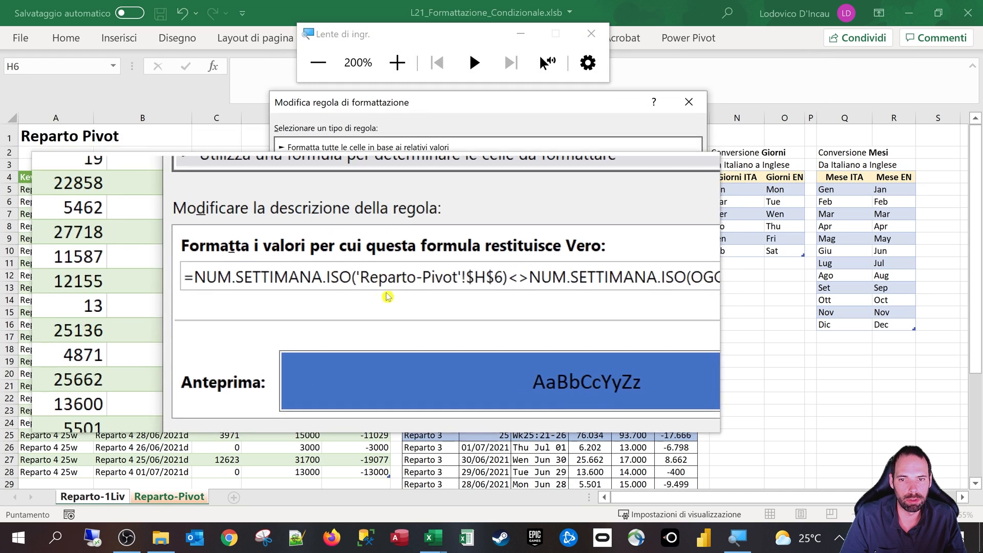
left_click_drag(440, 284, 367, 283)
left_click(399, 285)
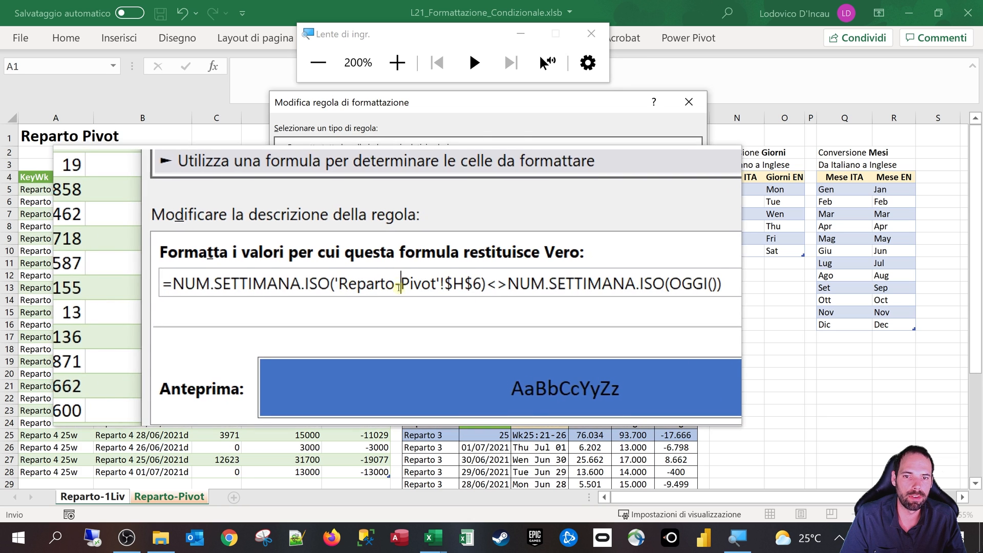
left_click_drag(422, 286, 366, 285)
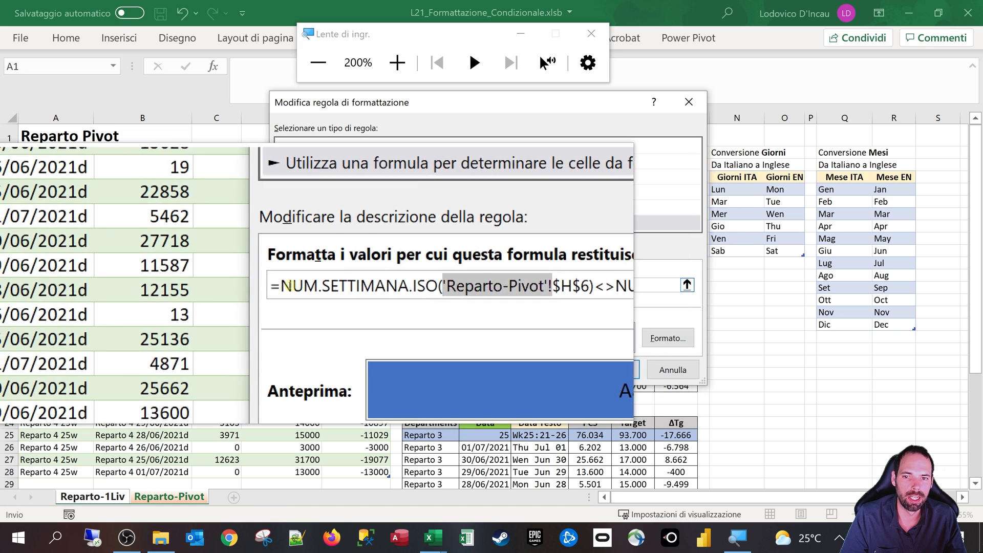
left_click_drag(285, 286, 439, 286)
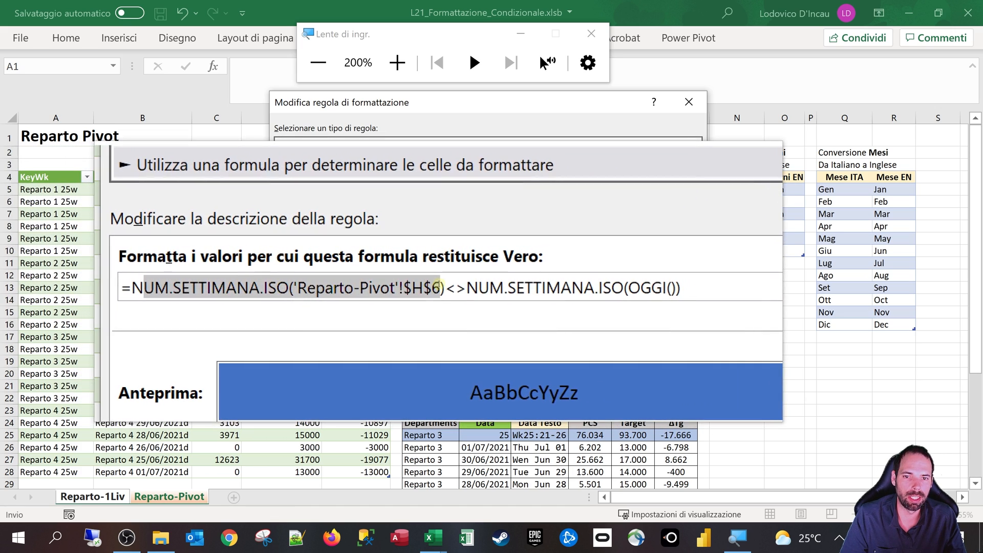
key("super+Escape")
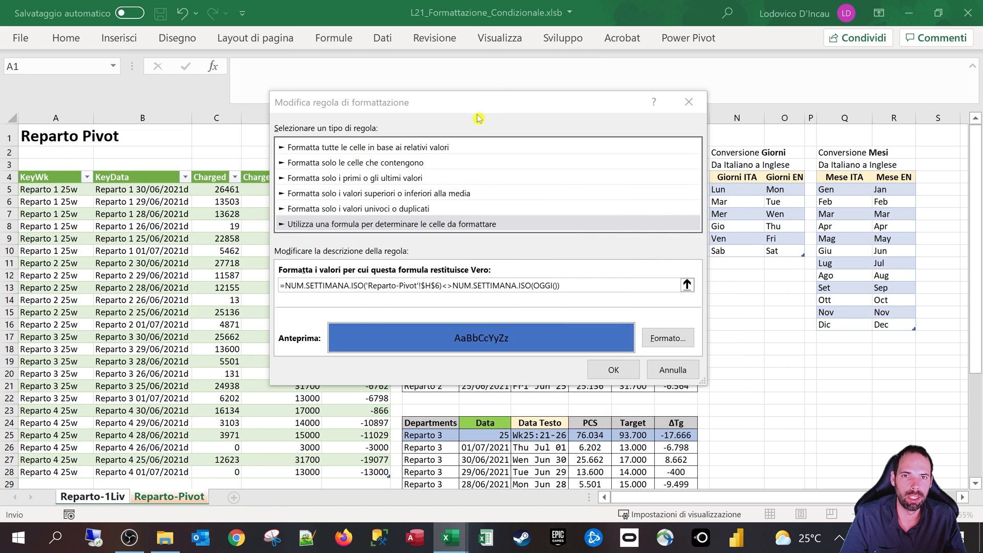
Examine how the formula compares the H6 week number with NUM.SETTIMANA.ISO(OGGI()).
left_click_drag(484, 113, 478, 76)
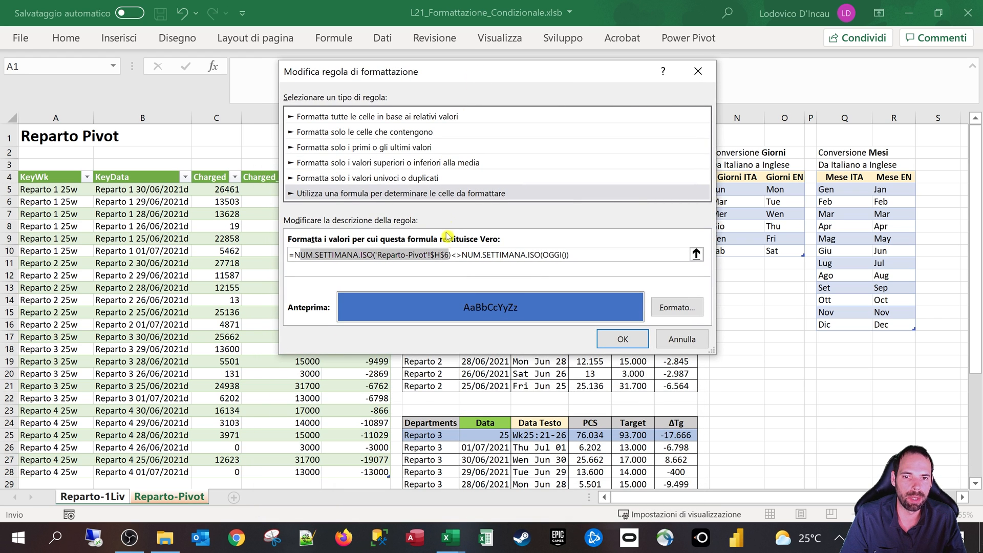
key("super+plus")
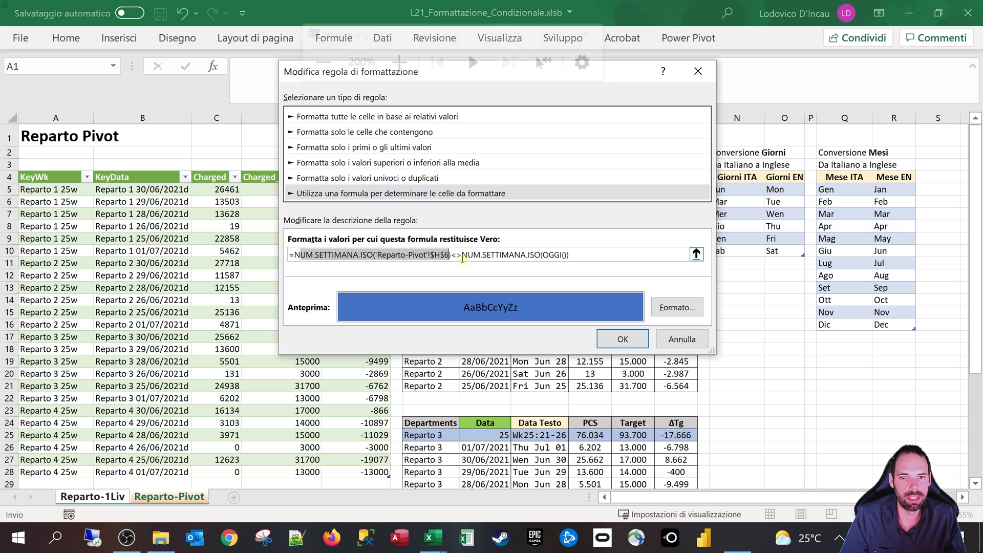
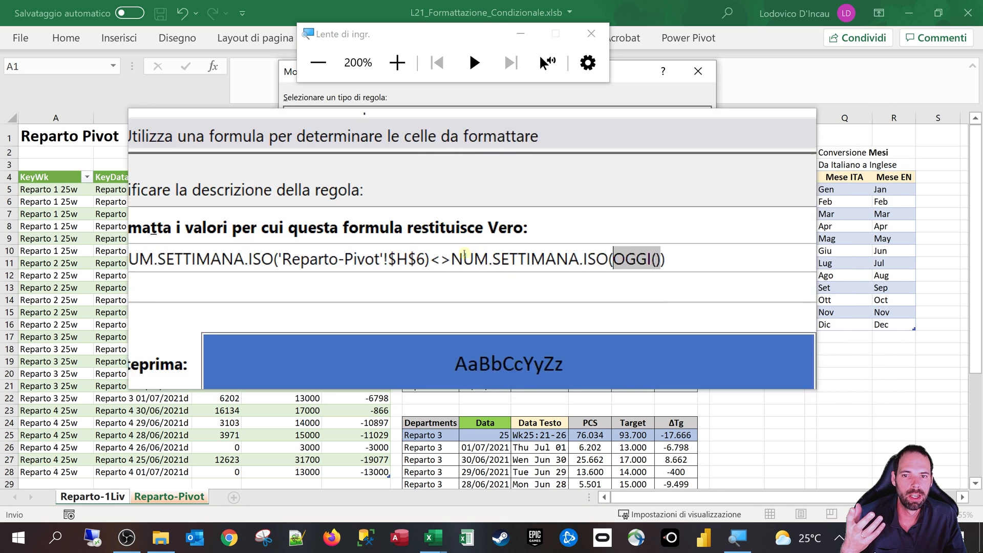
left_click_drag(453, 255, 290, 254)
key("super+Escape")
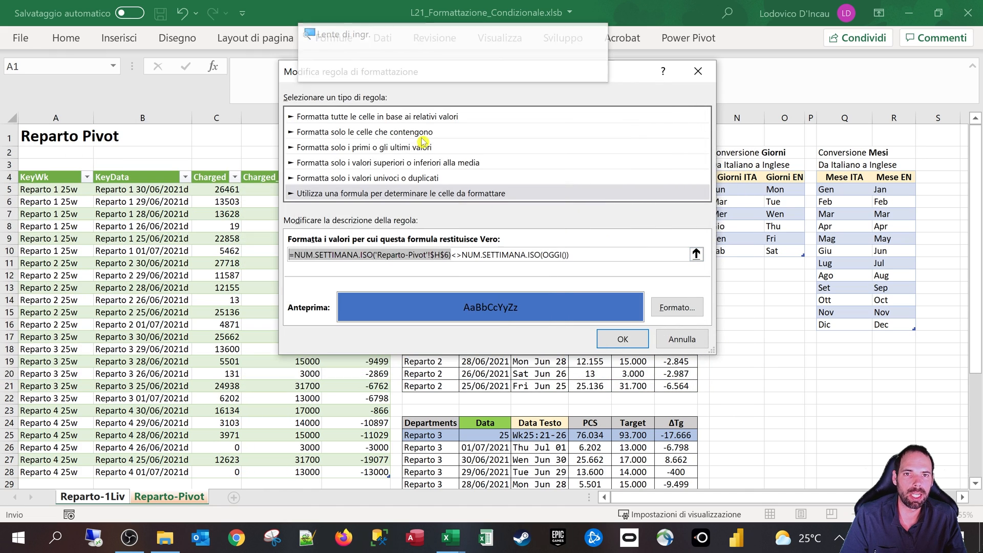
View the Reparto 1 dates behind the rule dialog, discard the formula edit and close the rules manager.
left_click_drag(613, 72, 582, 284)
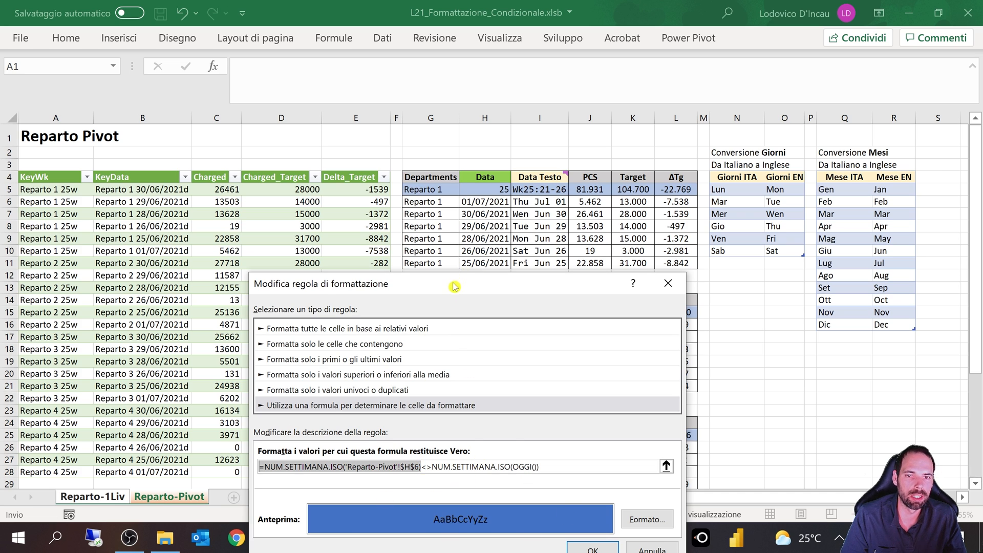
left_click_drag(454, 287, 468, 208)
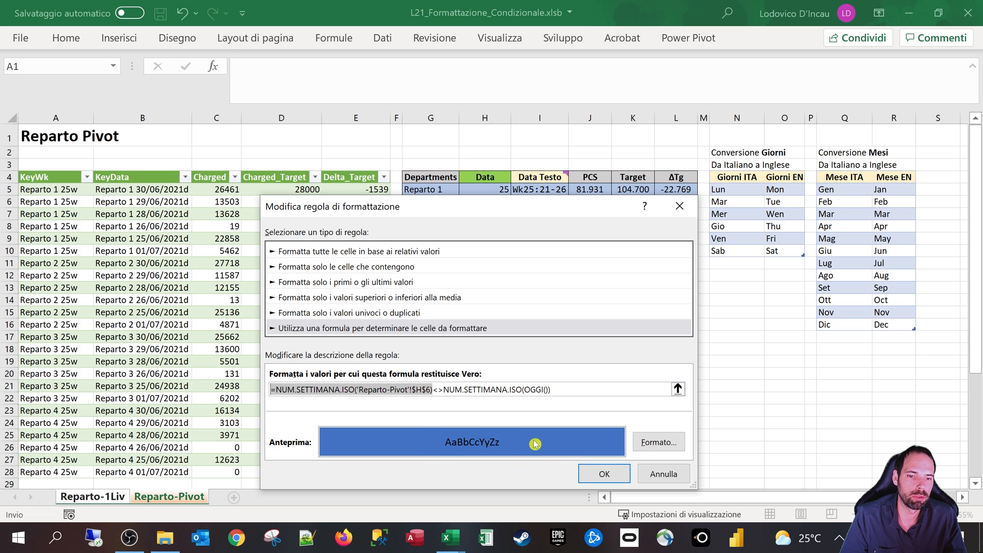
left_click(662, 474)
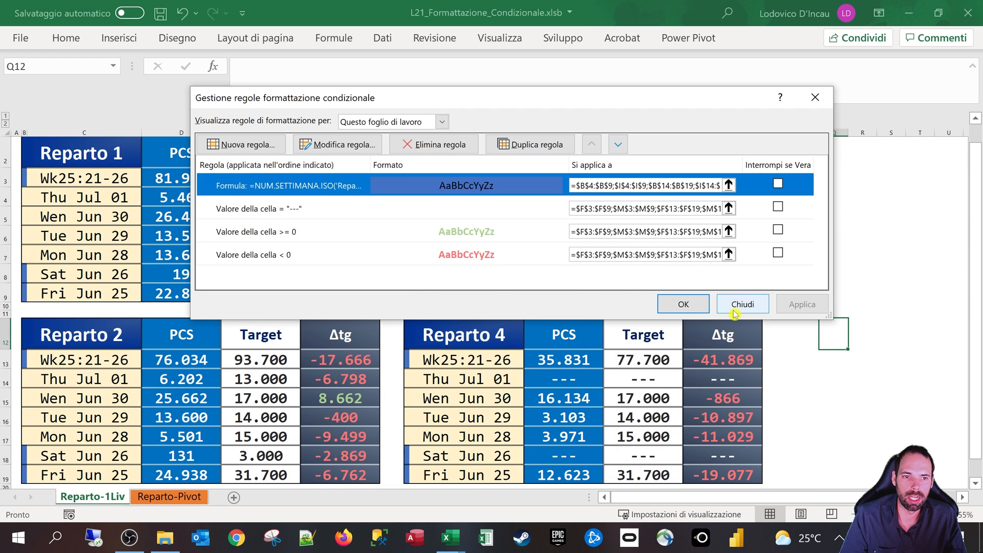
left_click(735, 310)
Check the narrow marker cells B8, B7, B6 and B5 beside Reparto 1's dates.
left_click(25, 272)
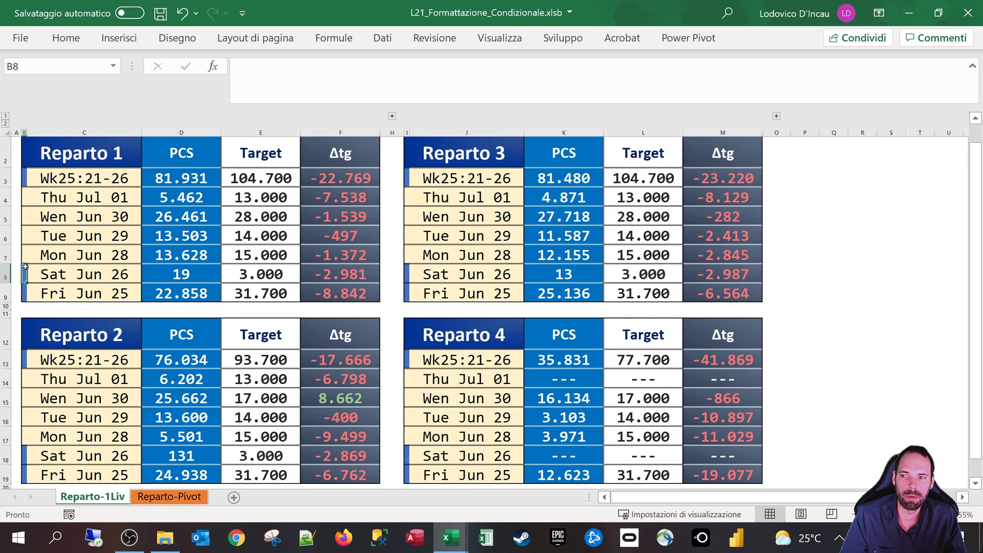
left_click(27, 257)
left_click(27, 237)
left_click(26, 217)
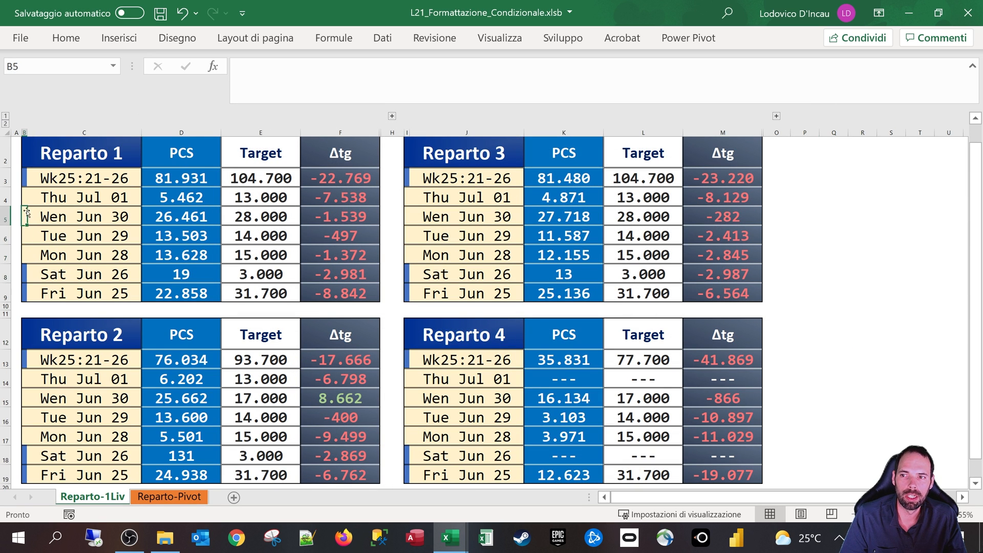
Check the narrow marker cells B4 to B7 beside Reparto 1's dates.
left_click(25, 200)
left_click(25, 217)
left_click(29, 236)
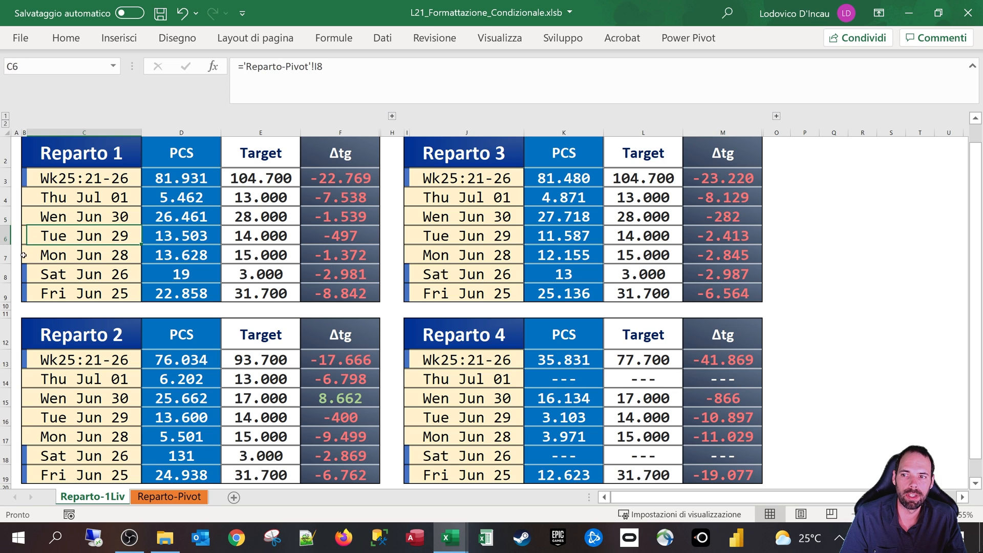
left_click(24, 255)
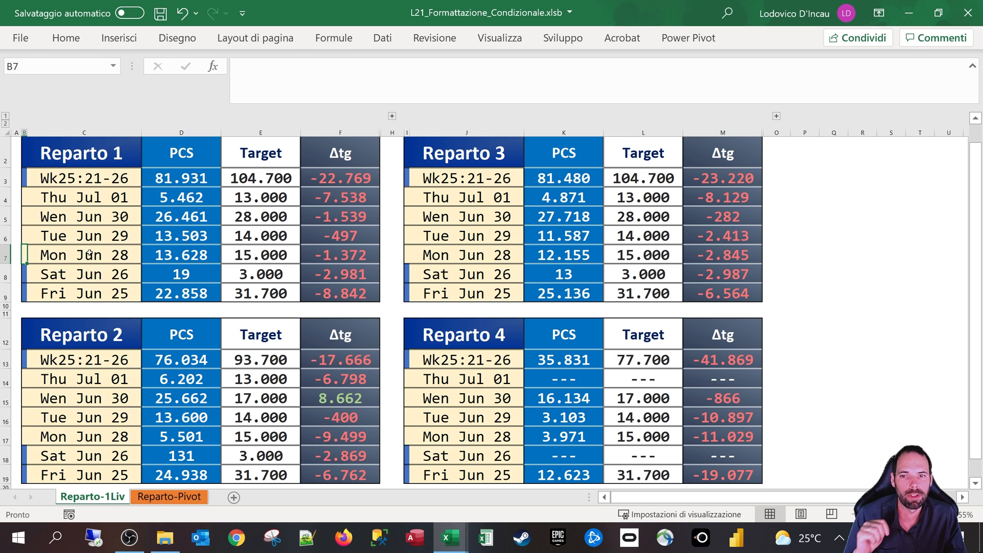
left_click(898, 271)
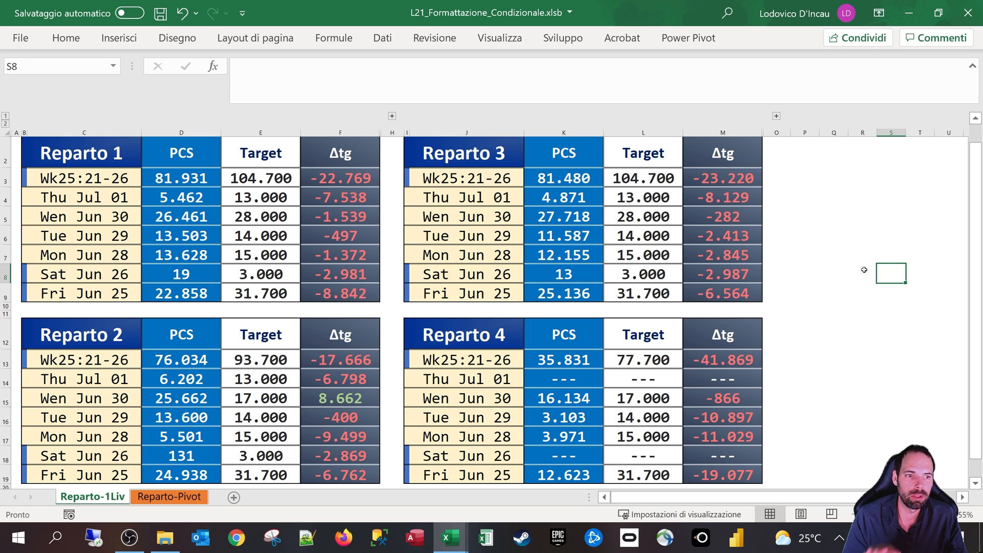
left_click(824, 306)
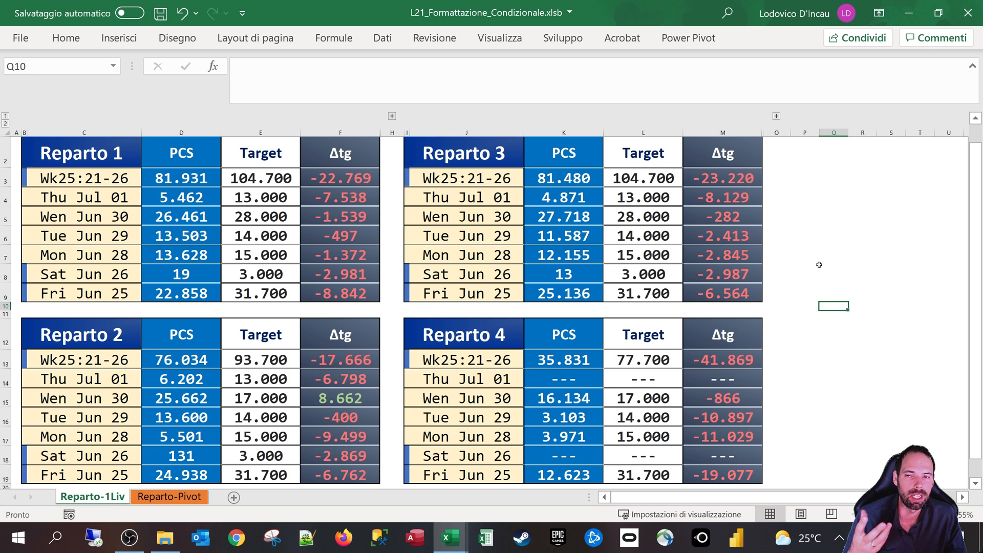
Open the conditional formatting rules manager for the whole worksheet and enlarge it to view every rule.
left_click(66, 38)
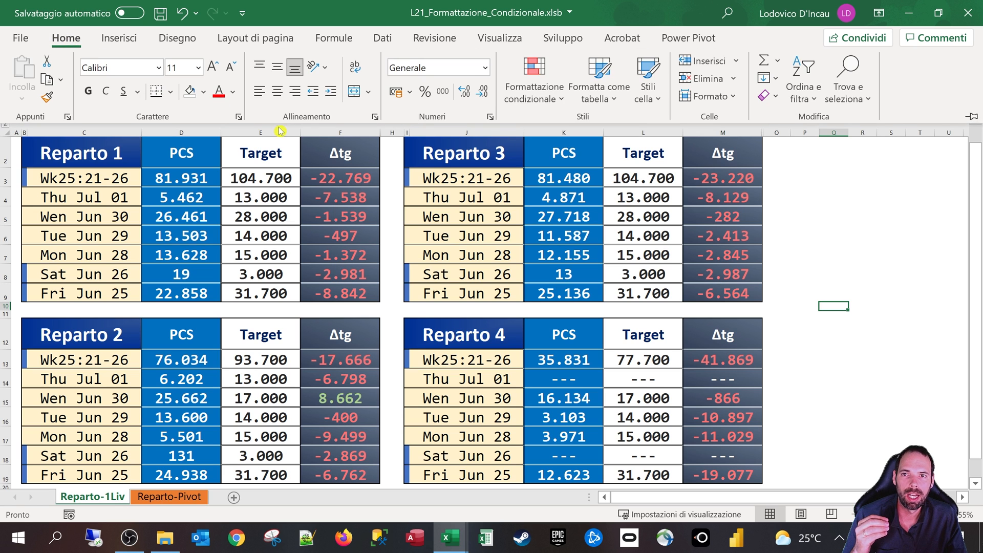
left_click(534, 84)
left_click(579, 354)
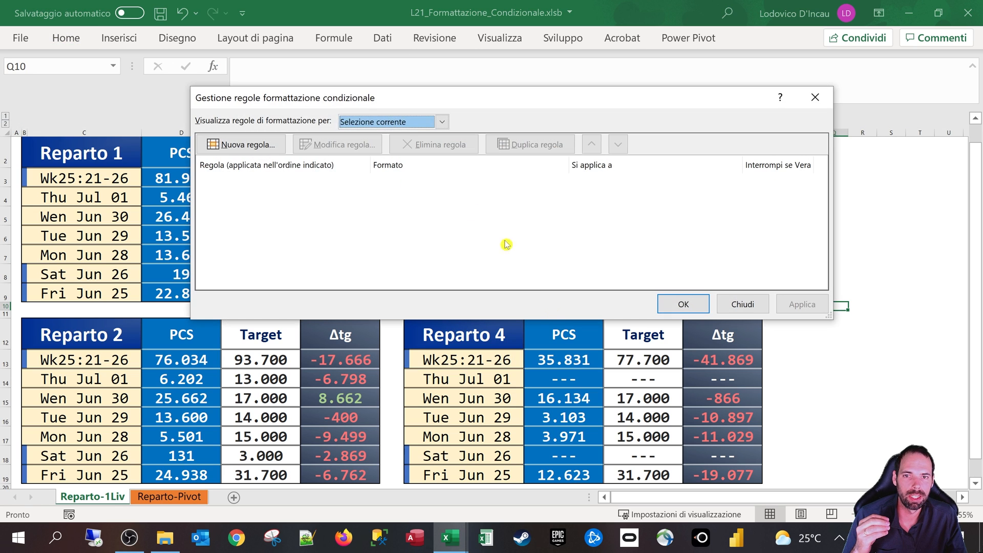
left_click(441, 121)
left_click(406, 148)
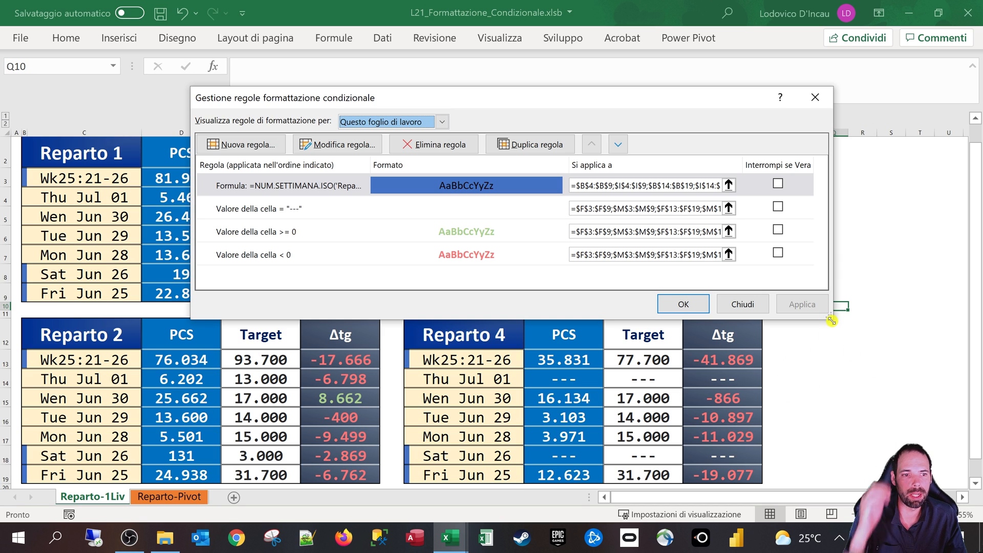
left_click_drag(835, 319, 776, 460)
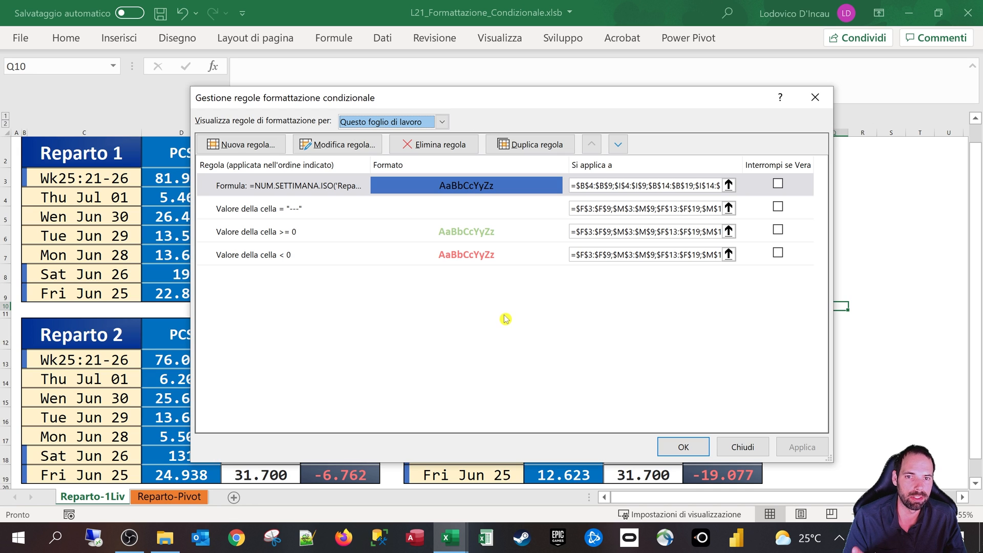
Review the three cell-value rules one by one and move the rules manager to view the report tables behind it.
left_click(293, 215)
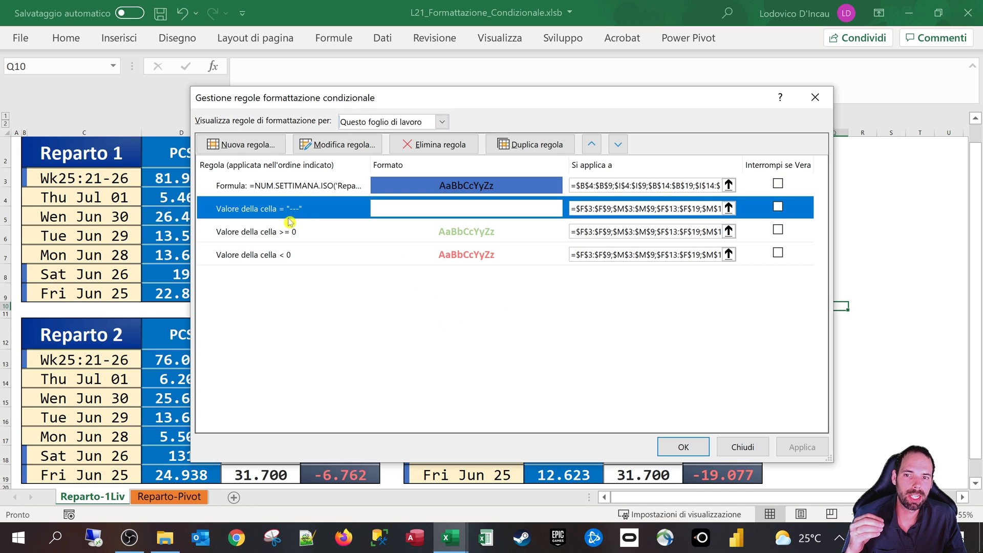
left_click(284, 239)
left_click(283, 256)
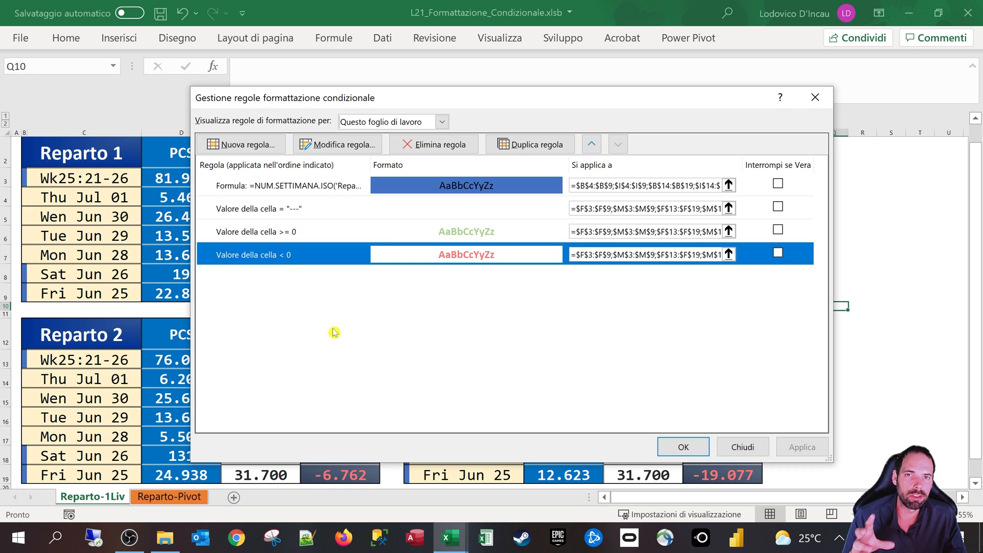
left_click_drag(571, 110, 460, 458)
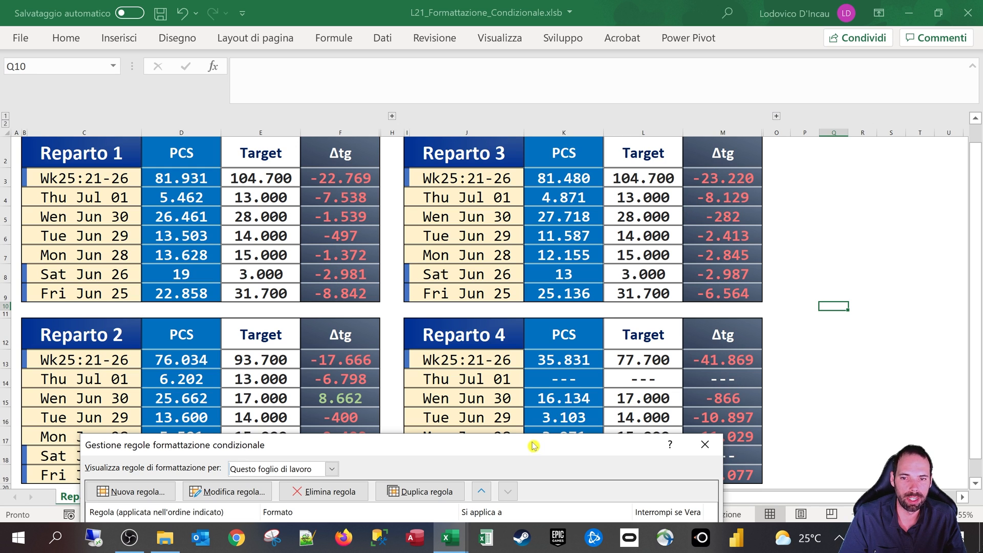
left_click_drag(529, 446, 766, 62)
Compare the order and formats of the = "---", >= 0 and < 0 cell-value rules, and close the rules manager.
left_click(418, 177)
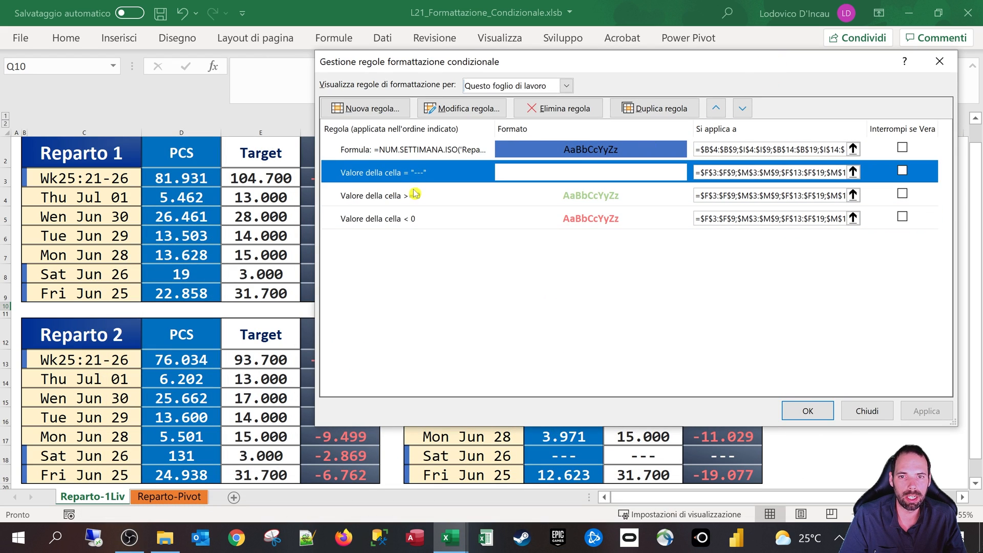
left_click(415, 194)
left_click(415, 220)
left_click(412, 181)
left_click(409, 194)
left_click(405, 220)
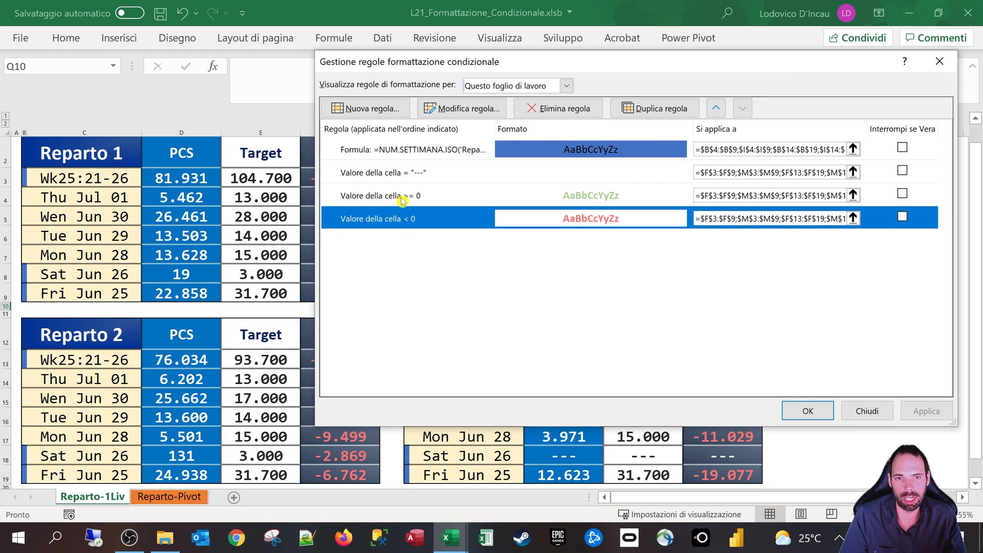
left_click(404, 197)
left_click(401, 176)
left_click(401, 196)
left_click(405, 216)
left_click(409, 180)
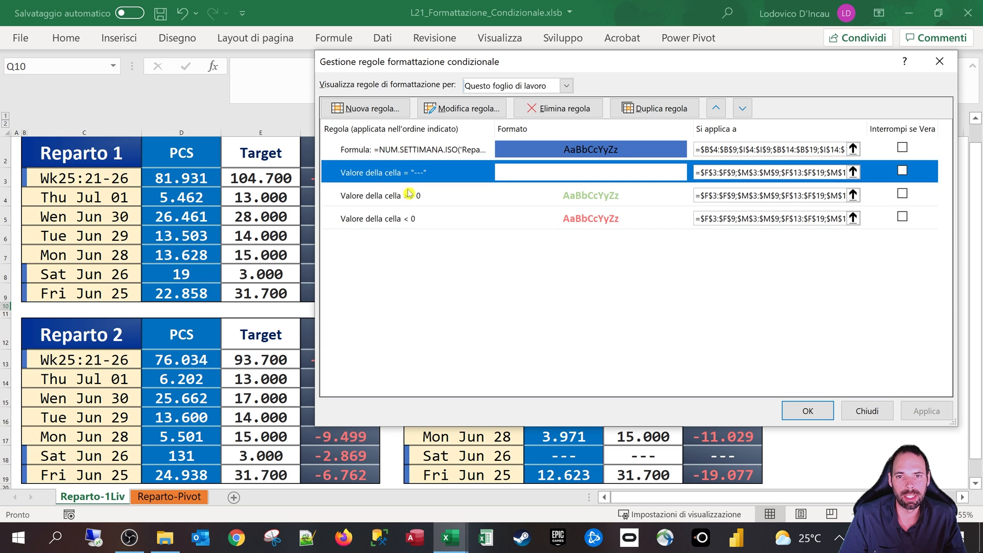
left_click(410, 197)
left_click(397, 220)
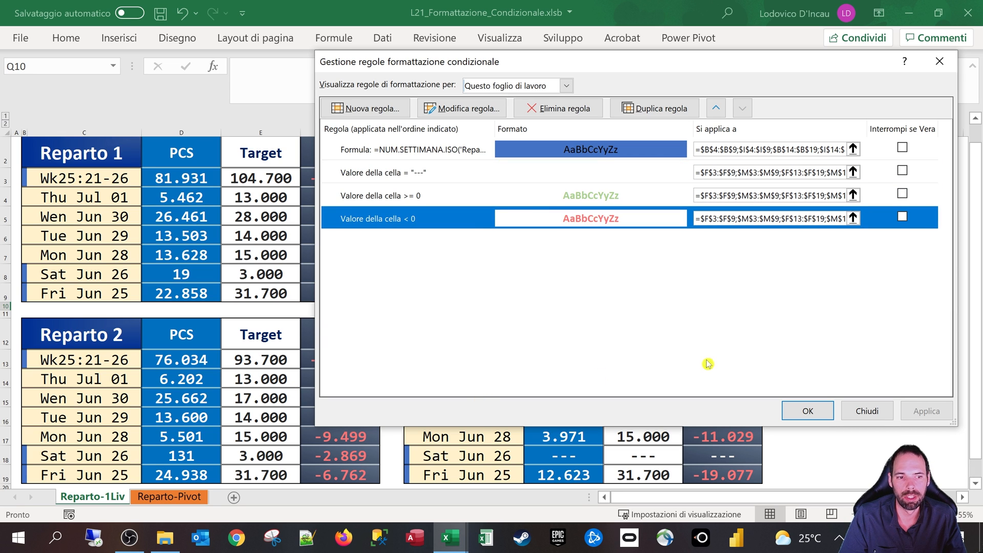
left_click(870, 410)
Clear the Reparto 3 and Reparto 4 blocks in I2:M19 by pasting the blank cell T12 over them.
left_click(920, 333)
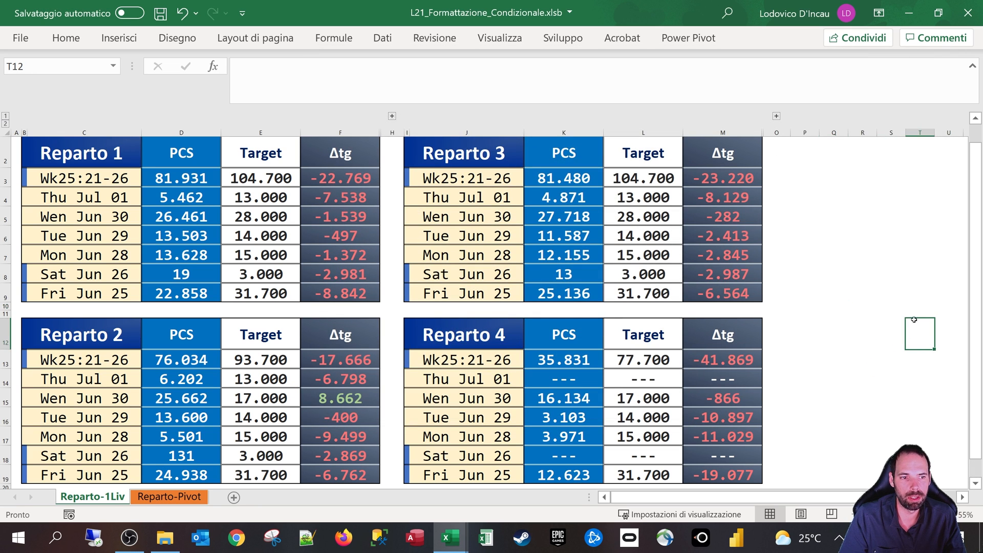
key("ctrl+c")
left_click_drag(461, 153, 730, 461)
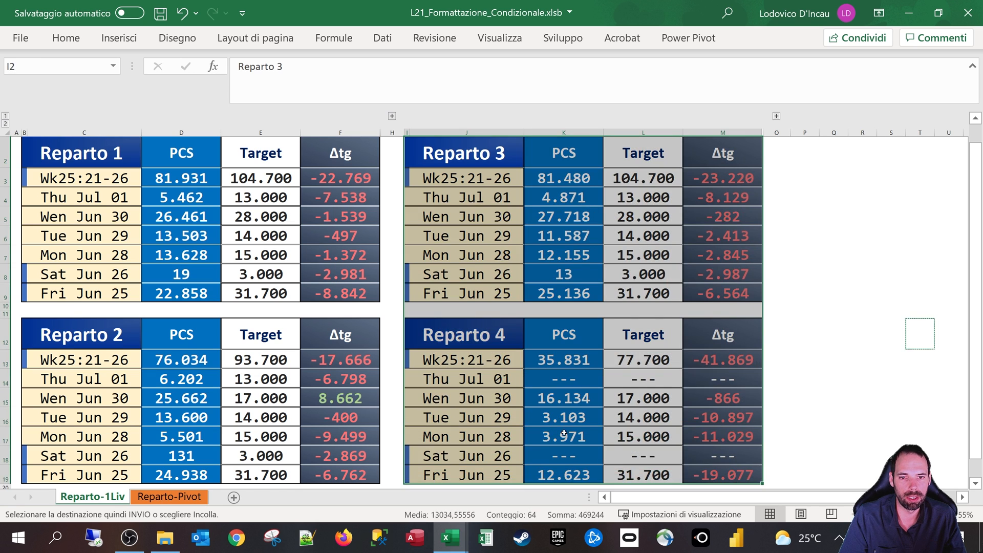
key("ctrl+v")
Clear the Reparto 2 block in B12:F19 with the copied blank cell and reduce the height of rows 10 and 11.
left_click_drag(82, 359, 315, 480)
scroll(343, 405, "down", 2)
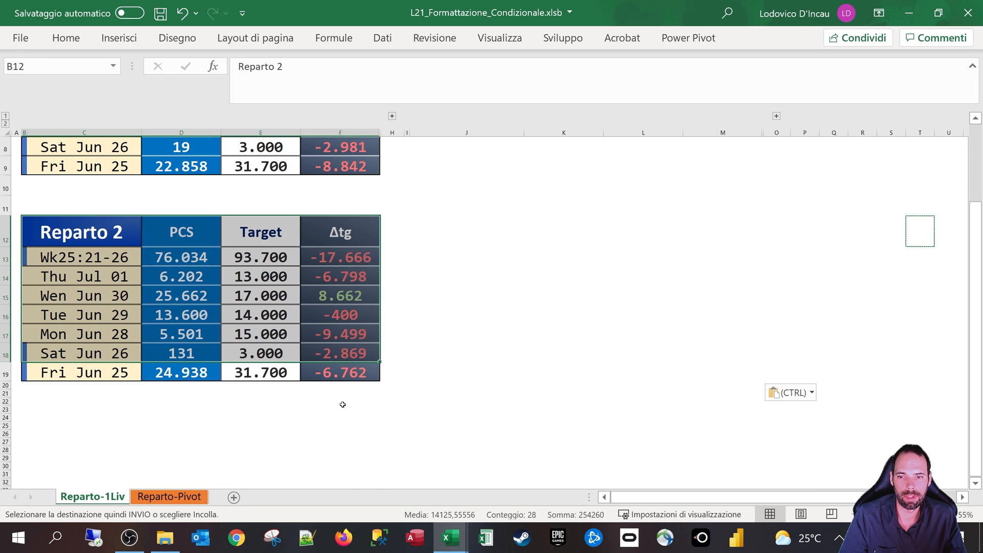
left_click_drag(349, 384, 350, 386)
key("ctrl+v")
mouse_move(7, 187)
left_mouse_down()
mouse_move(10, 196)
mouse_move(10, 186)
left_mouse_up()
left_click(153, 217)
scroll(102, 194, "up", 3)
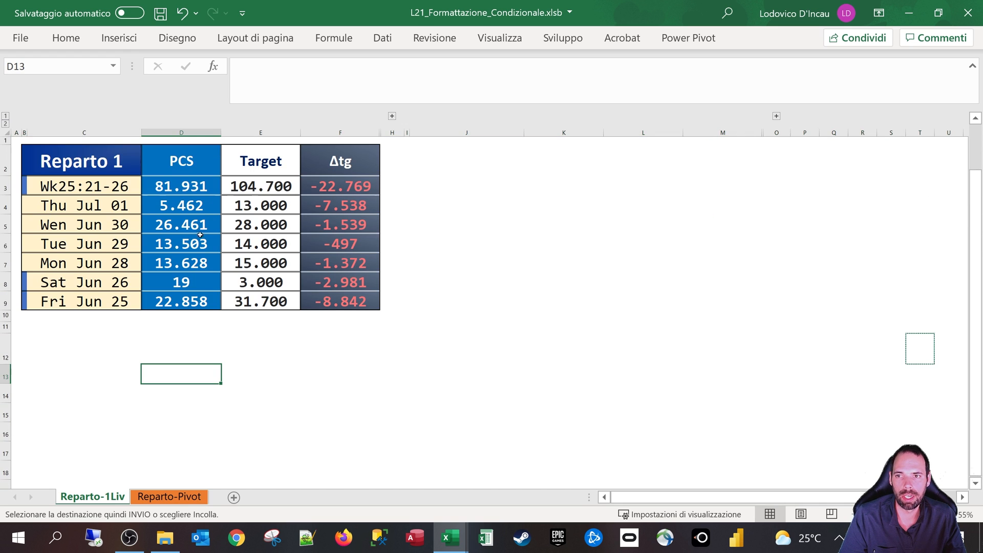
Compare the remaining Reparto 1 block with the Reparto-Pivot source tables and check the reference in E3.
left_click_drag(58, 153, 366, 303)
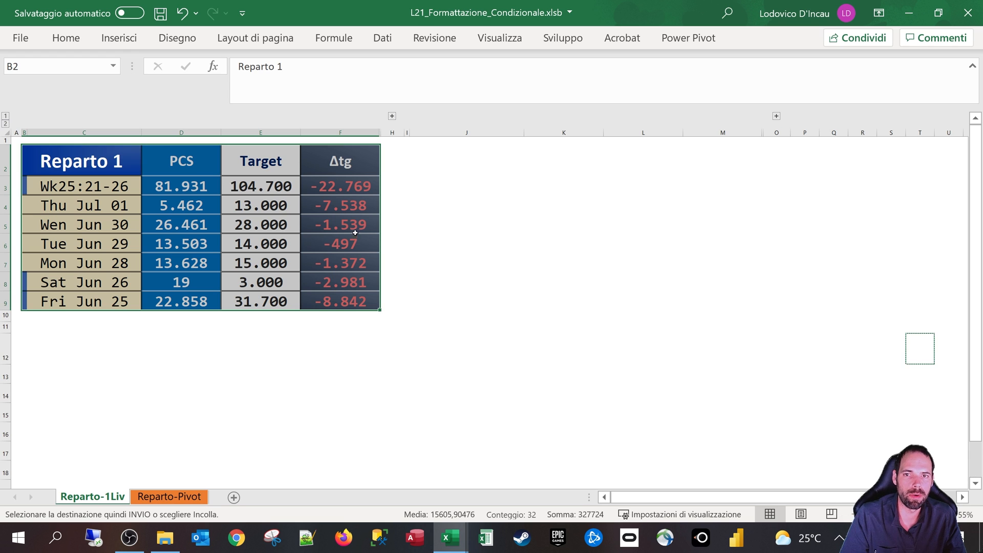
left_click(27, 333)
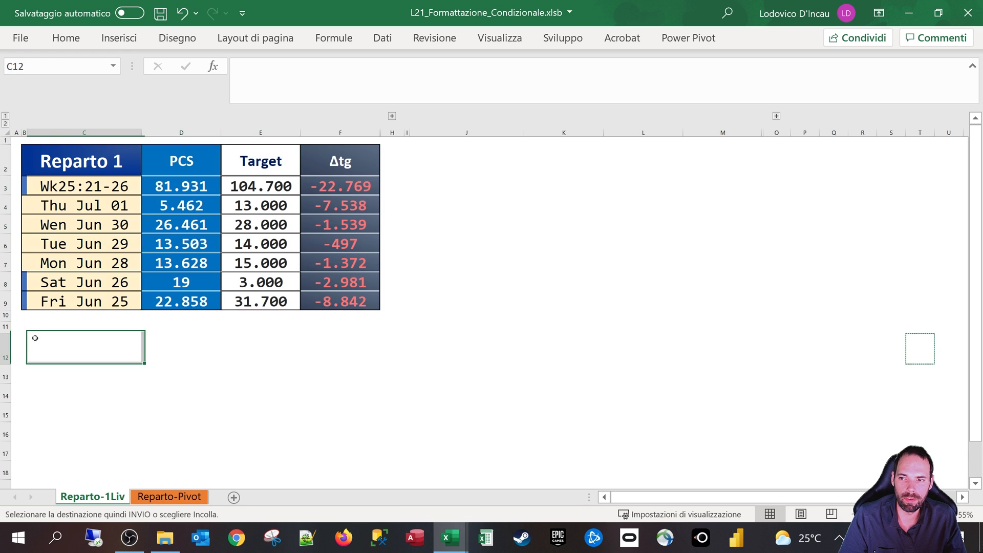
left_click(169, 497)
left_click_drag(441, 297, 686, 388)
left_click(113, 497)
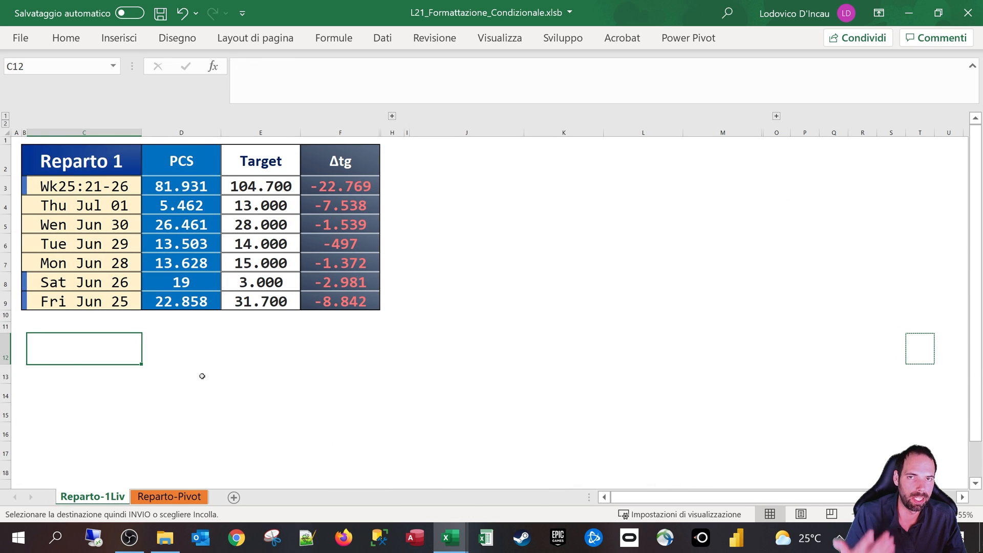
left_click_drag(54, 167, 202, 201)
left_click(240, 187)
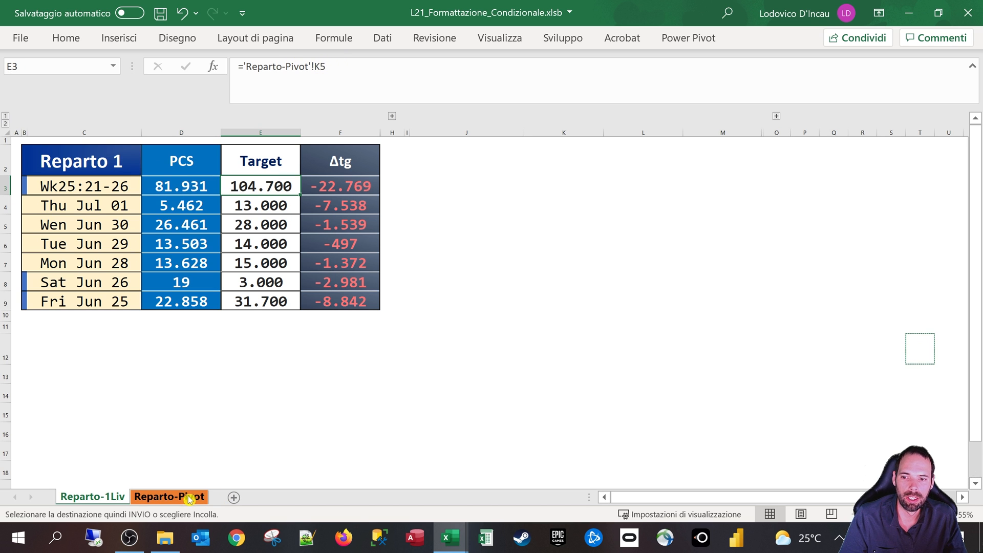
Examine the Reparto 1 and Reparto 2 source tables on Reparto-Pivot and the blank rows 12 and 13 between them.
left_click(169, 497)
left_click_drag(433, 175, 672, 264)
left_click_drag(418, 280, 676, 290)
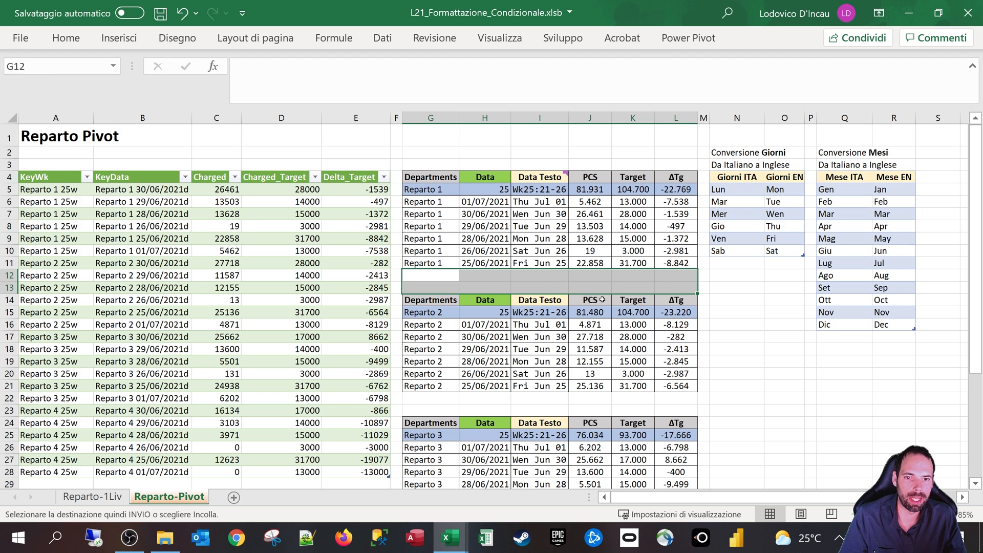
left_click_drag(421, 302, 668, 388)
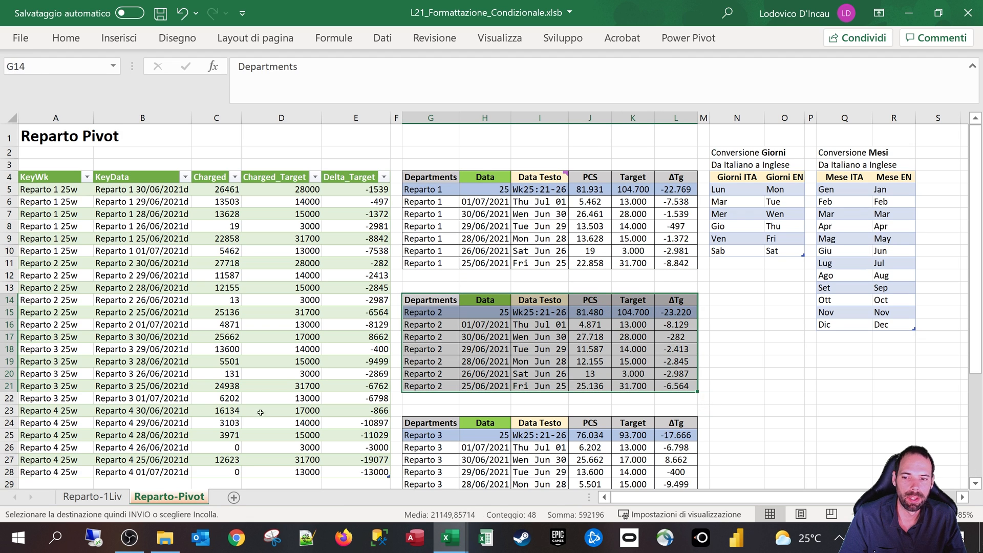
left_click_drag(416, 178, 676, 263)
left_click(109, 501)
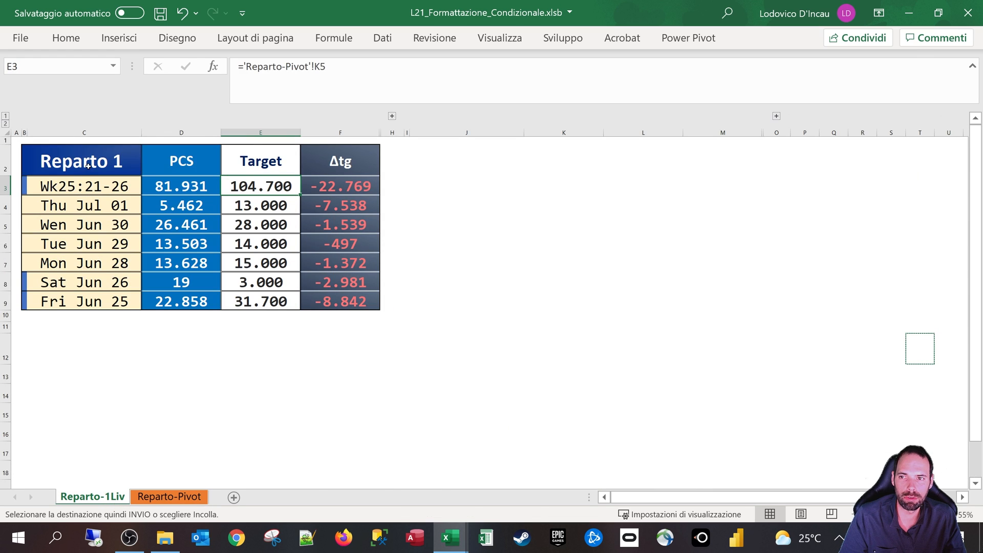
Copy the Reparto 1 block B2:F9 to B12 and retitle the copy Reparto 2.
left_click_drag(88, 165, 341, 298)
key("ctrl+c")
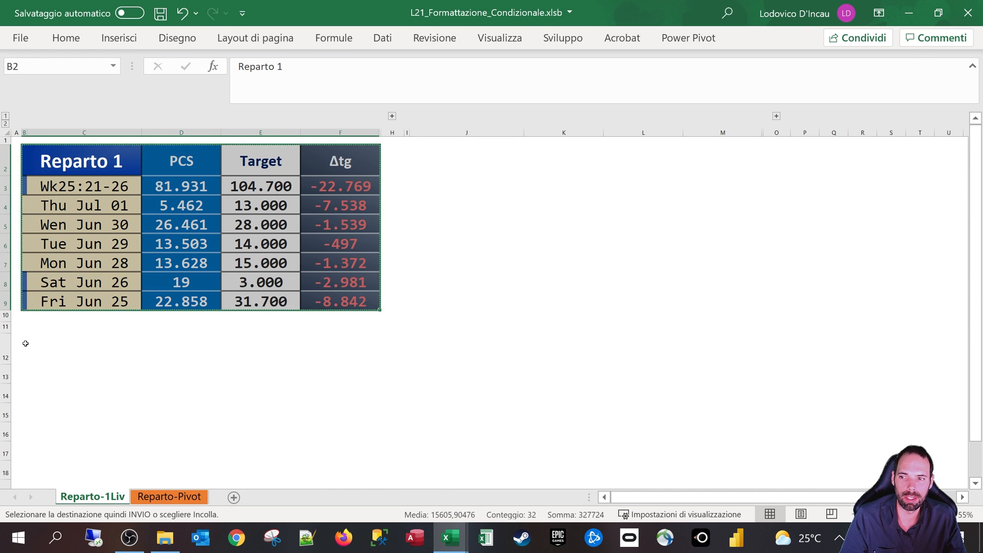
left_click(28, 350)
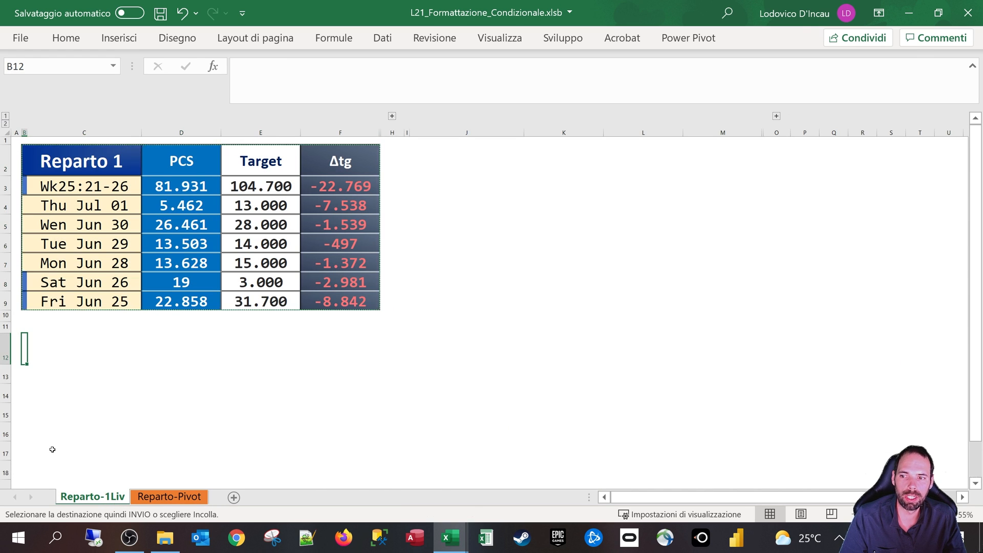
key("ctrl+v")
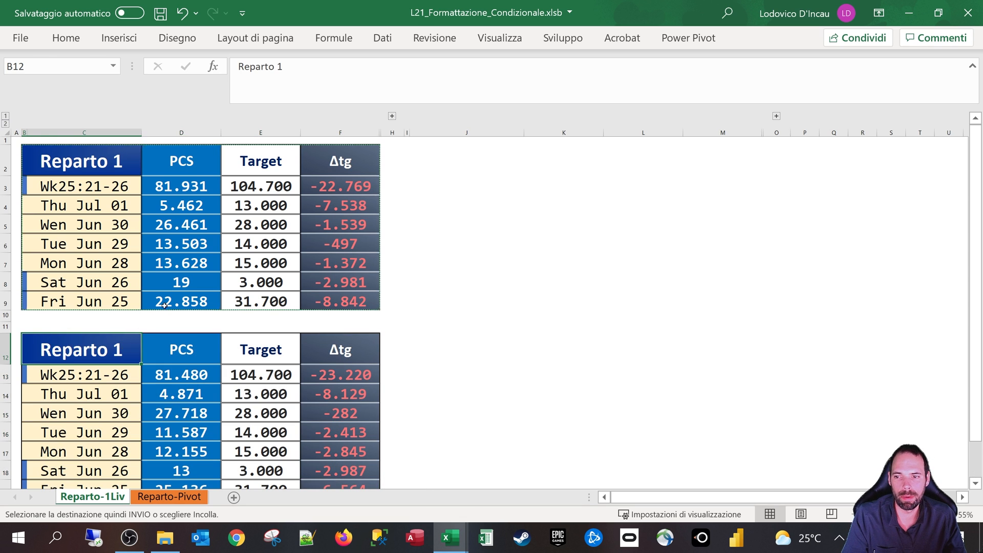
key("F2")
key("BackSpace")
type("2")
key("Return")
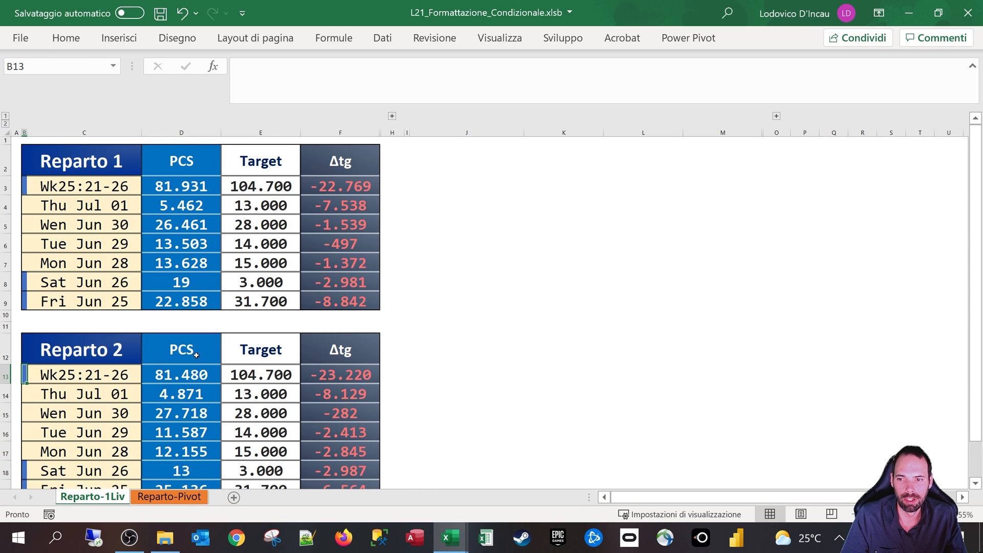
Check the copied block's Δtg values in F13:F19 against the Reparto 2 source table on Reparto-Pivot.
left_click_drag(343, 371, 343, 483)
scroll(316, 399, "down", 1)
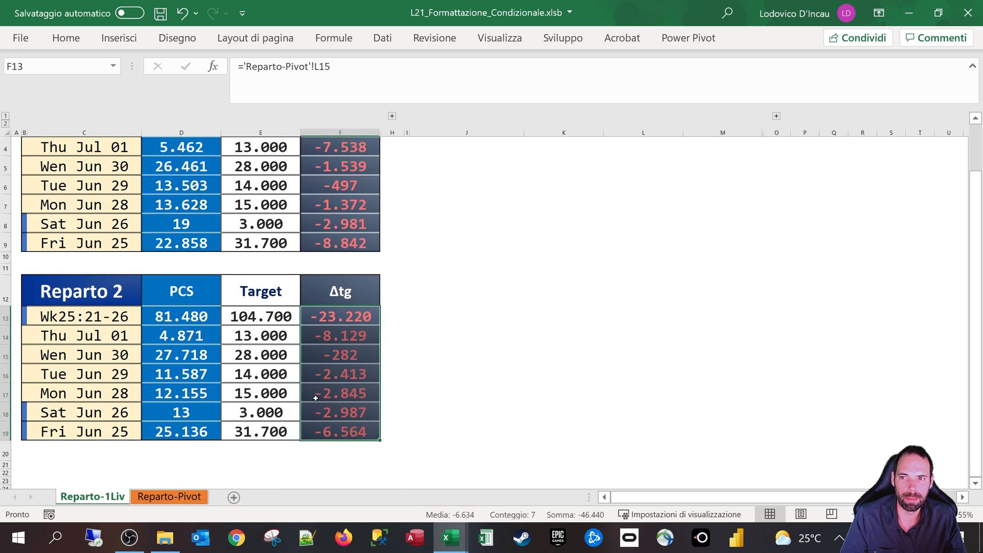
scroll(316, 399, "up", 1)
left_click(122, 355)
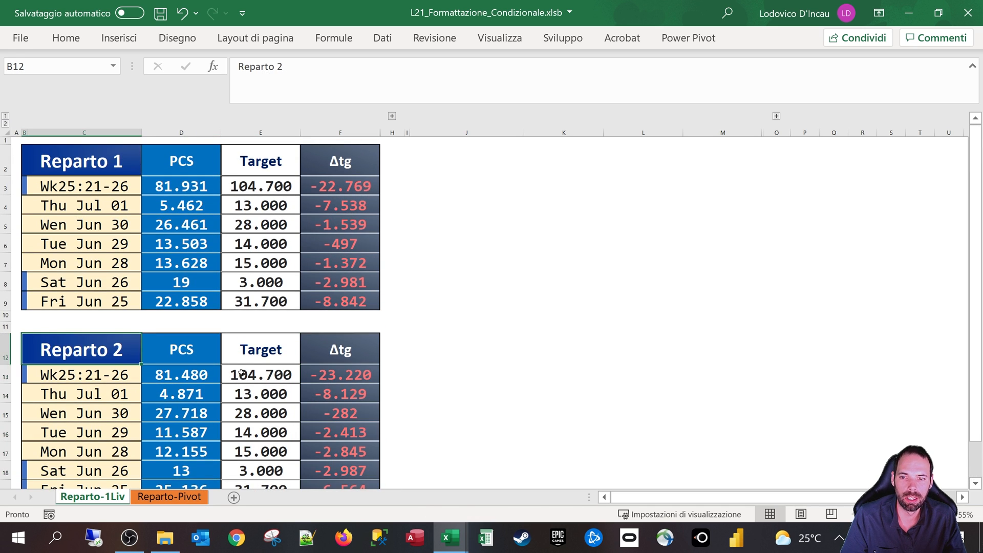
left_click(169, 496)
left_click_drag(433, 300, 662, 383)
left_click(92, 496)
Try to copy the Reparto 2 block B12:F19 to I2.
scroll(361, 220, "down", 1)
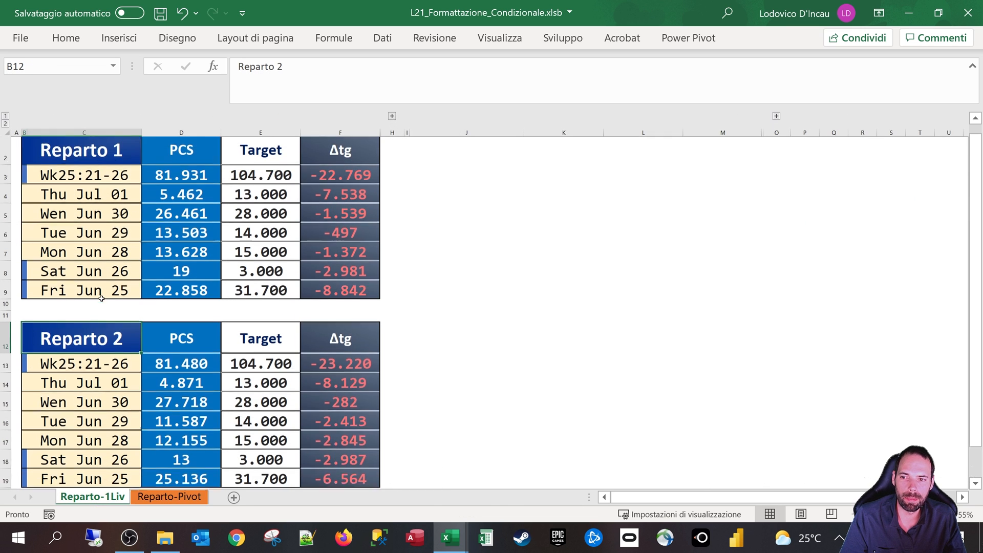
left_click_drag(93, 296, 359, 432)
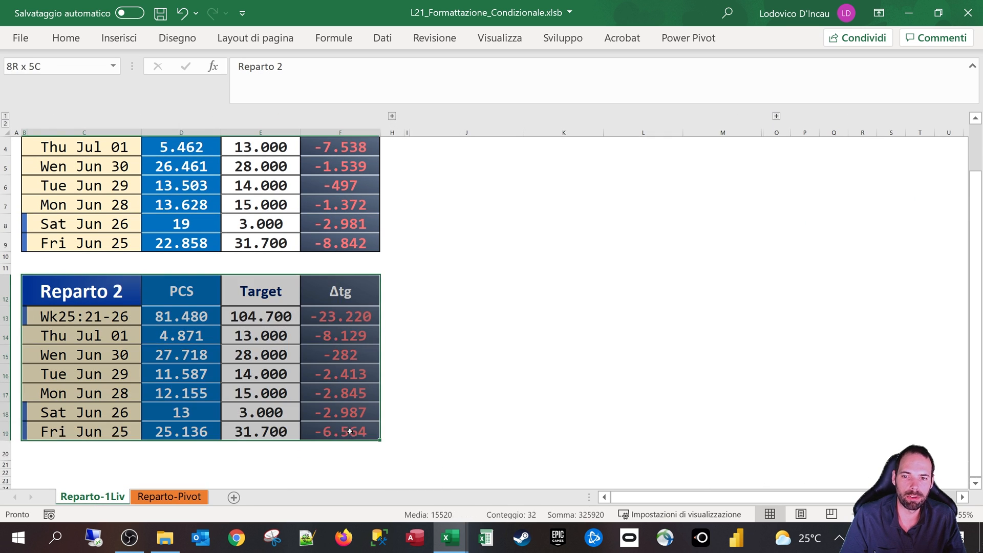
key("ctrl+c")
scroll(437, 163, "up", 1)
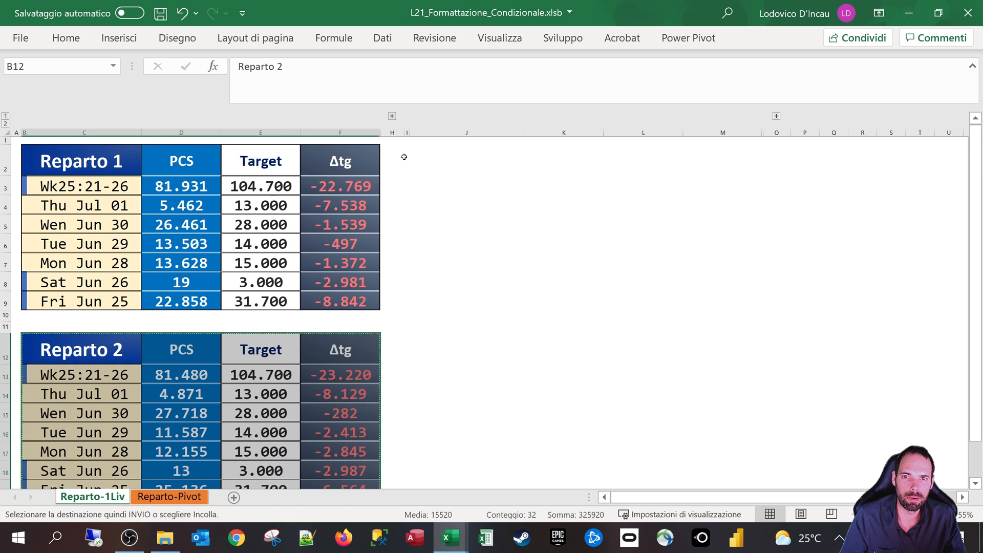
left_click(406, 153)
key("ctrl+v")
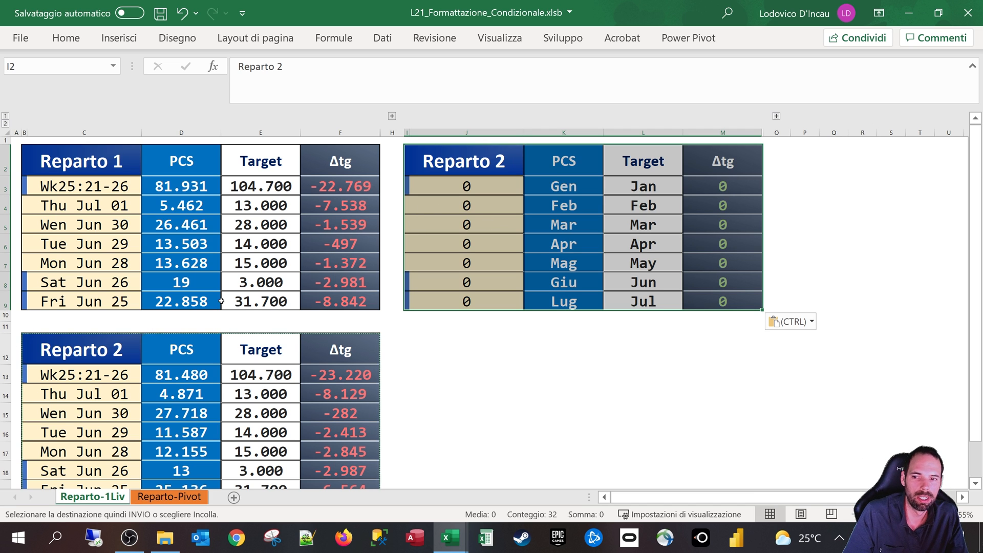
Copy the Reparto 2 block B12:F19 to B22, leaving two blank rows below the original.
scroll(221, 301, "down", 2)
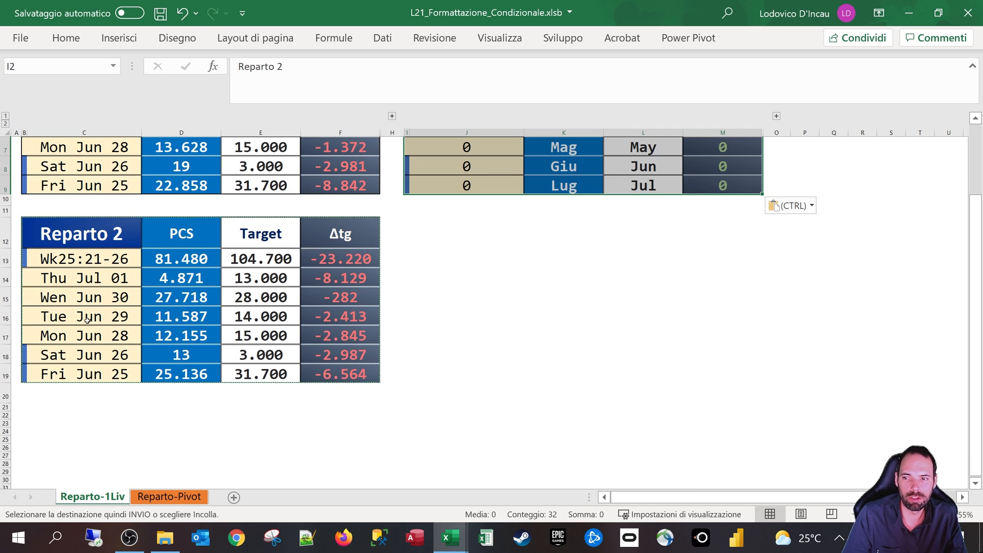
left_click(26, 413)
key("ctrl+v")
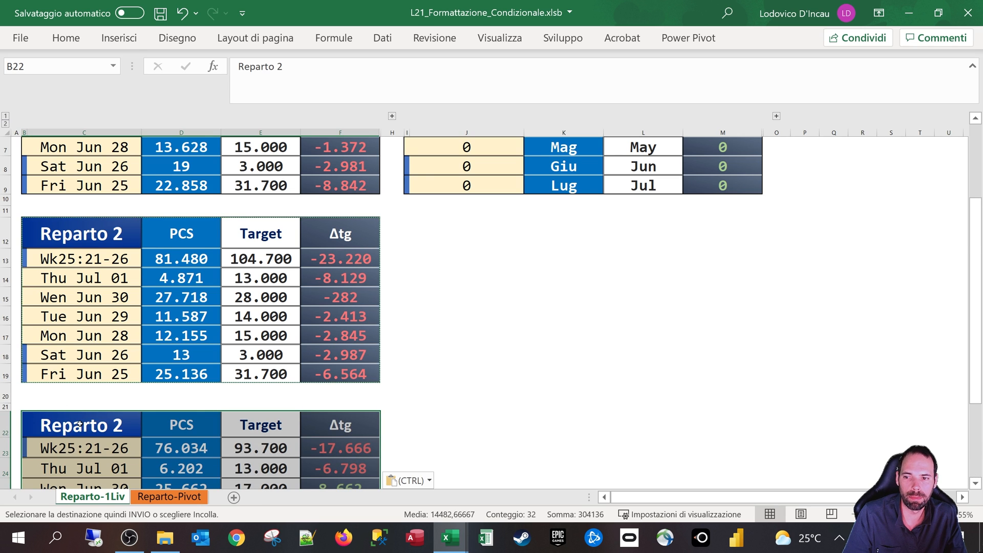
scroll(90, 407, "down", 2)
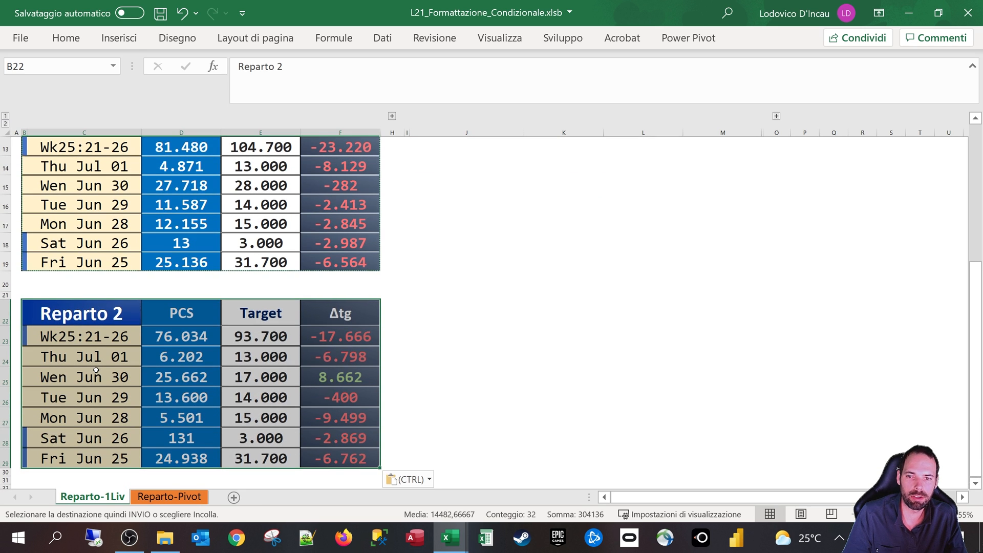
Check the Target and Δtg references in E23 and F23 of the new block.
key("ctrl+c")
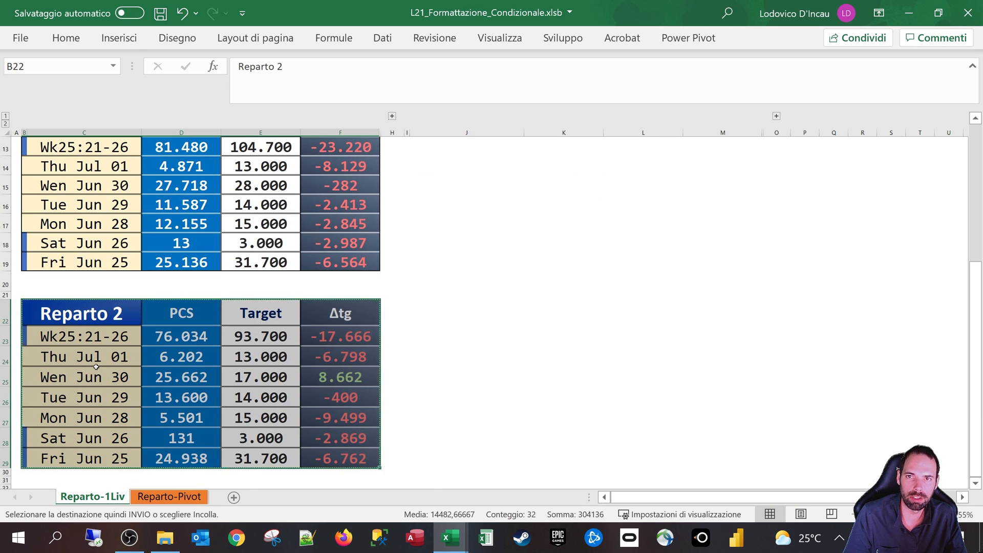
left_click(219, 330)
left_click(261, 336)
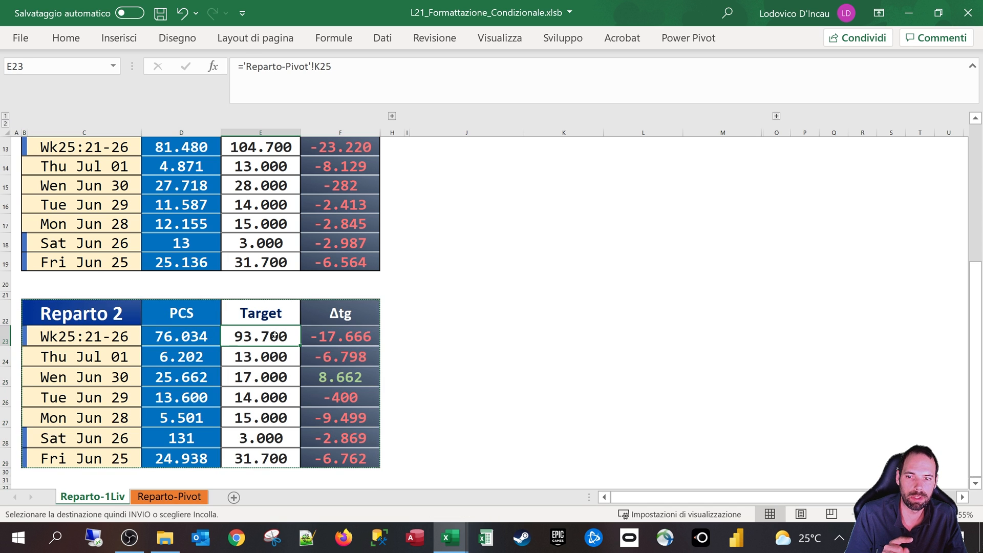
left_click(340, 333)
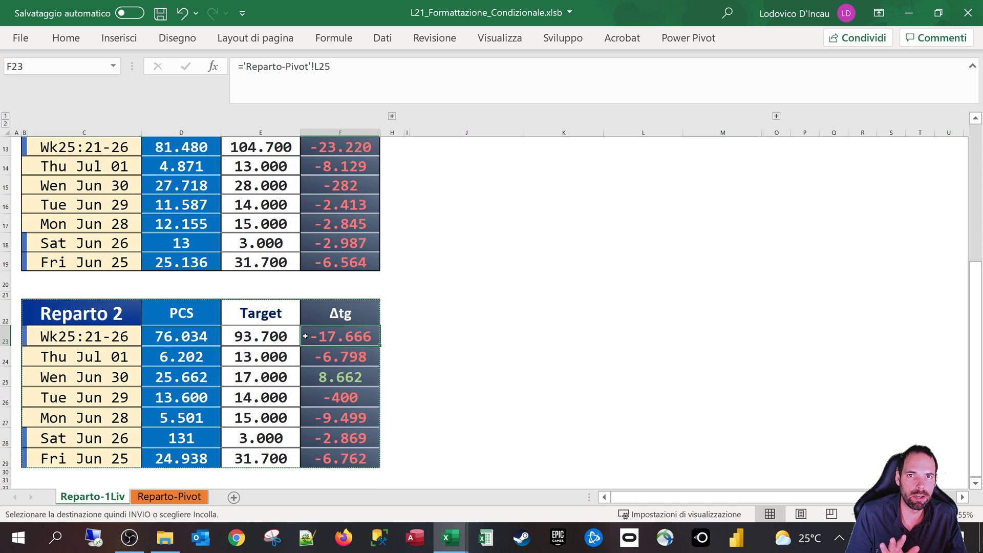
Clear the wrongly referenced block copy from I2:M12.
scroll(296, 344, "up", 4)
left_click(470, 160)
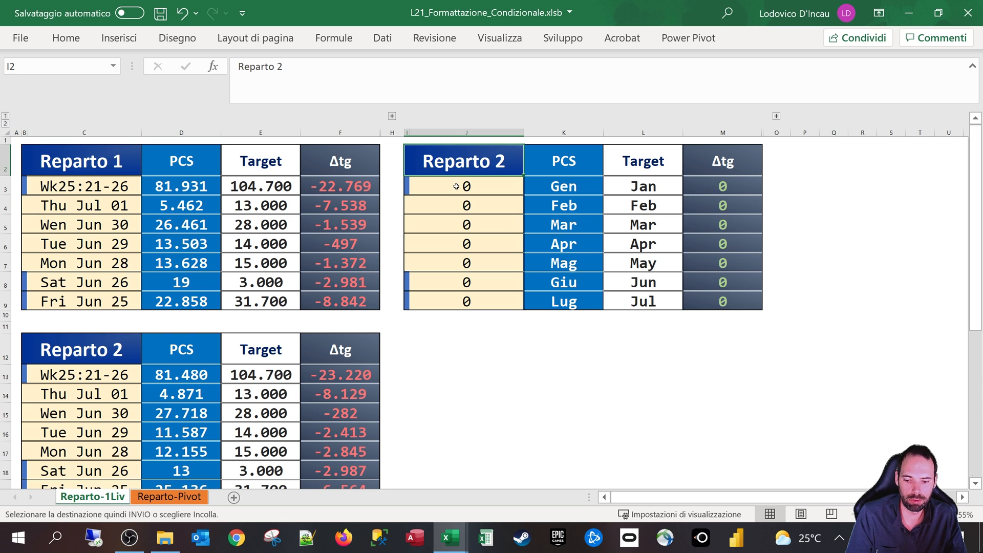
key("ctrl+v")
left_click(496, 315)
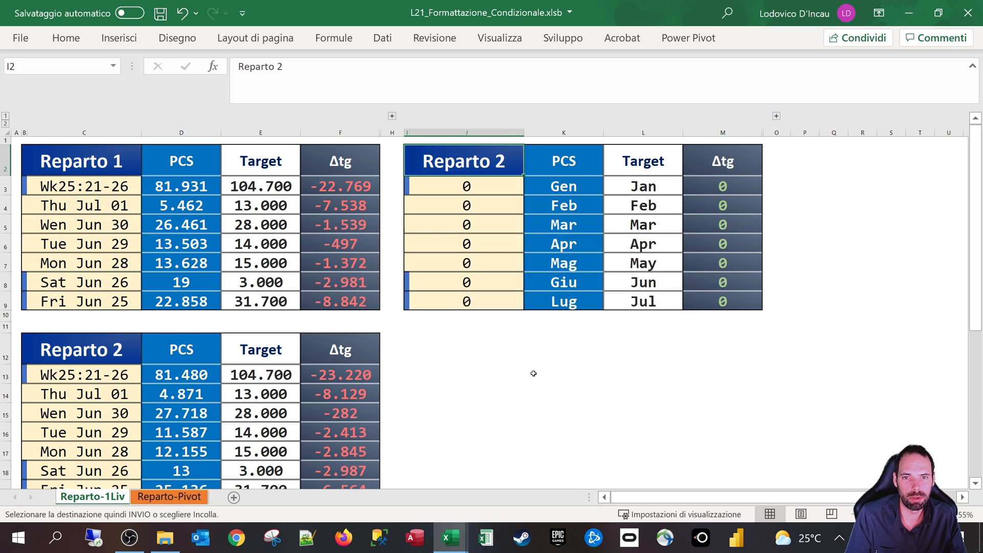
left_click(559, 373)
key("ctrl+c")
left_click_drag(461, 161, 743, 354)
key("ctrl+v")
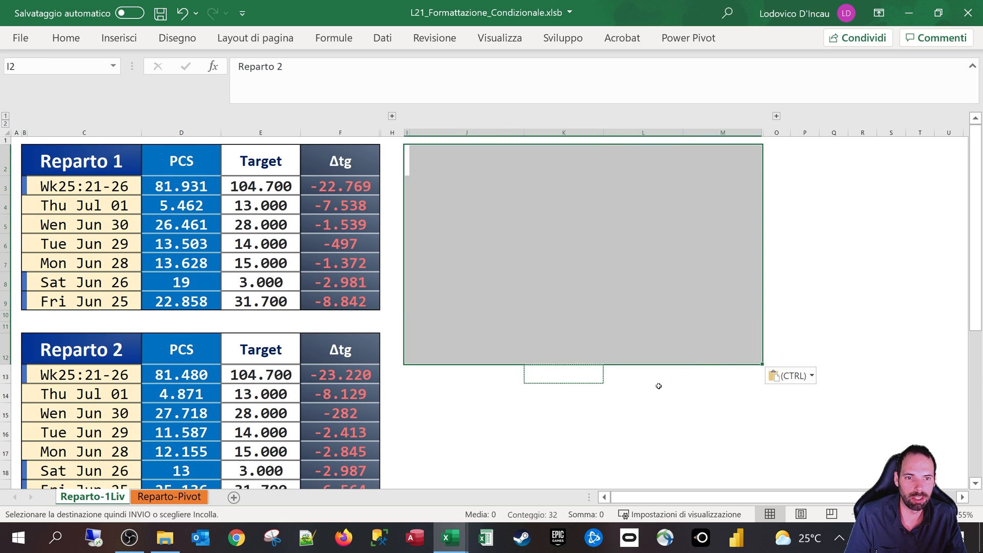
Move the block B22:F29 to I2, beside Reparto 1, keeping its Reparto-Pivot references.
left_click(457, 394)
scroll(307, 368, "down", 4)
left_click(128, 362)
scroll(306, 355, "down", 3)
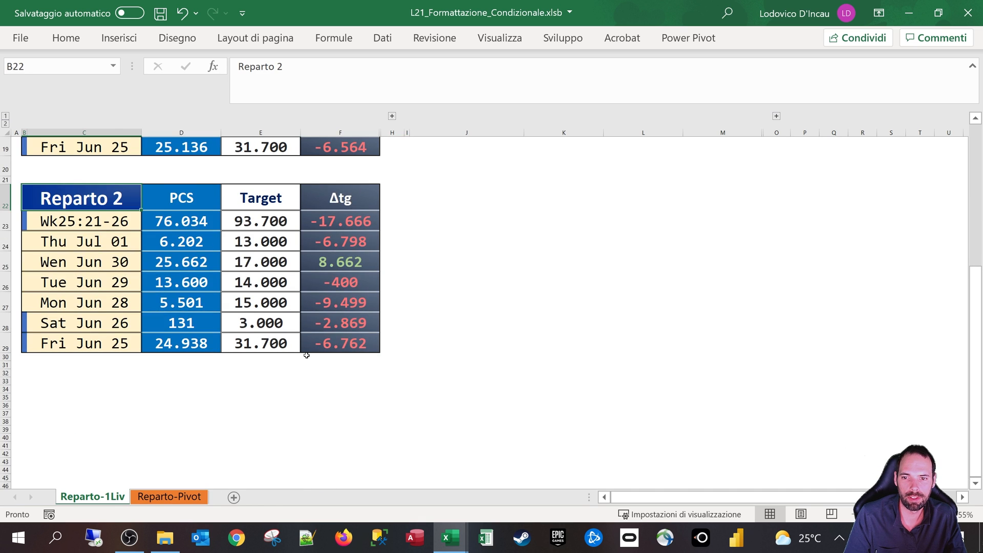
left_click(306, 354, "shift")
key("ctrl+c")
scroll(413, 321, "up", 6)
left_click(405, 164)
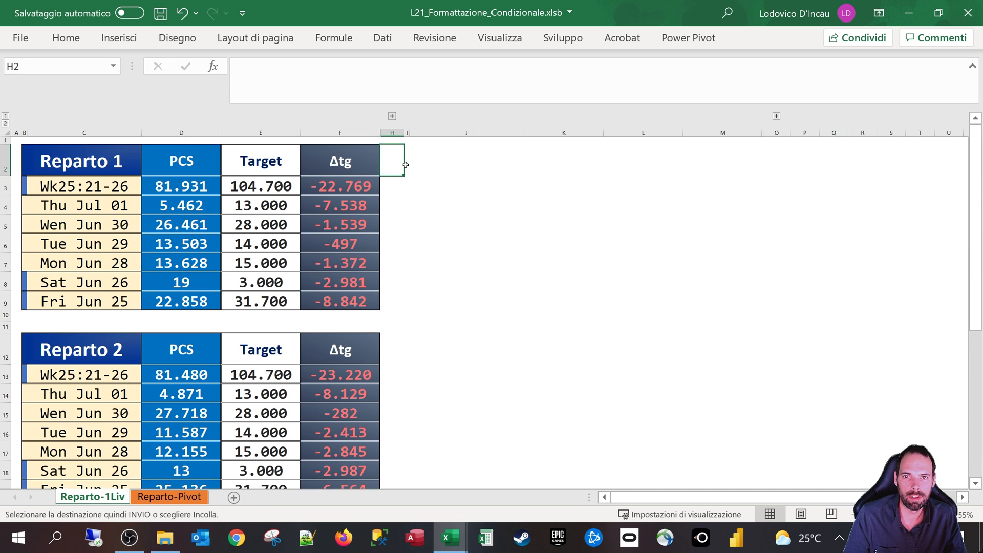
left_click(407, 164)
key("Return")
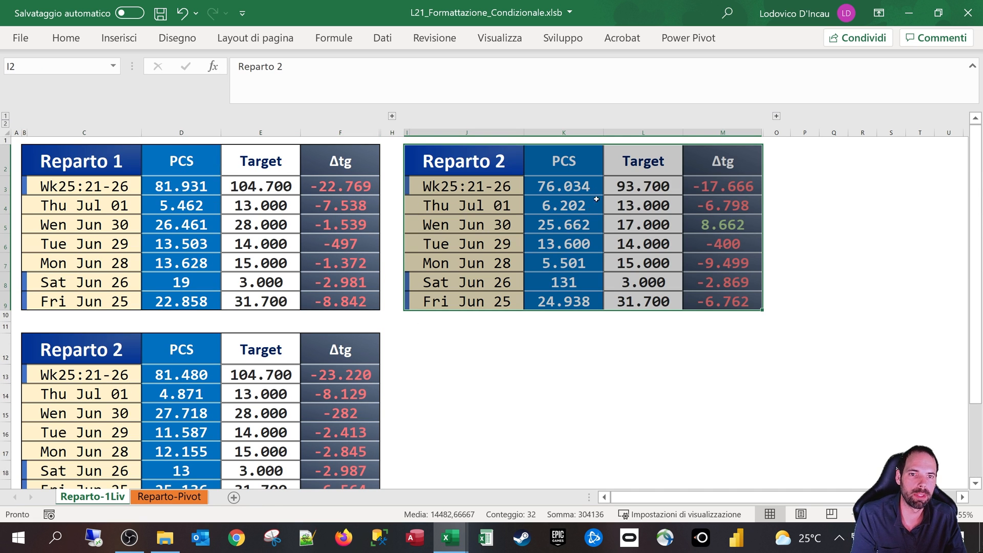
Check the PCS reference in K3 against the Reparto 3 source table on Reparto-Pivot, then return to Reparto-1Liv.
left_click(585, 188)
left_click(624, 188)
left_click(561, 186)
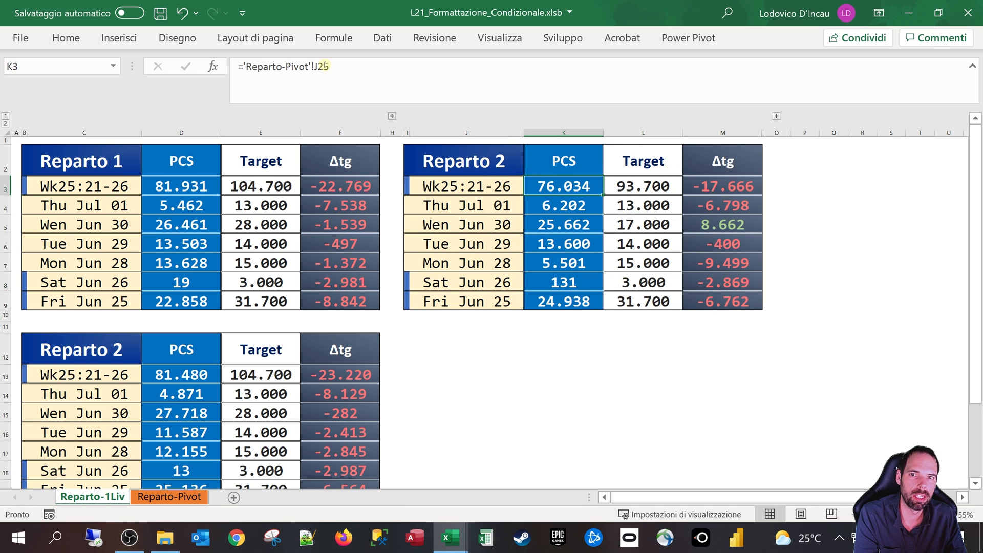
left_click(169, 496)
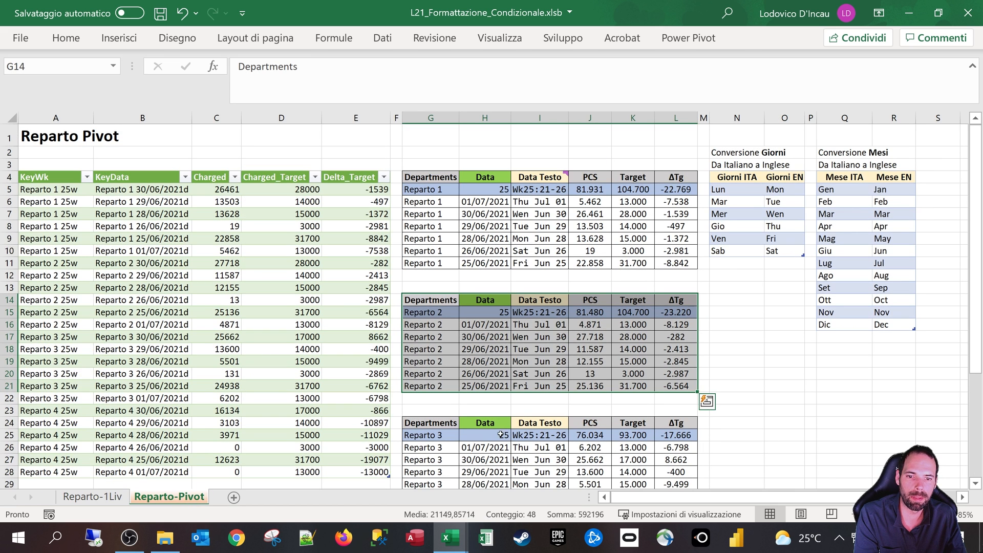
left_click_drag(591, 436, 591, 472)
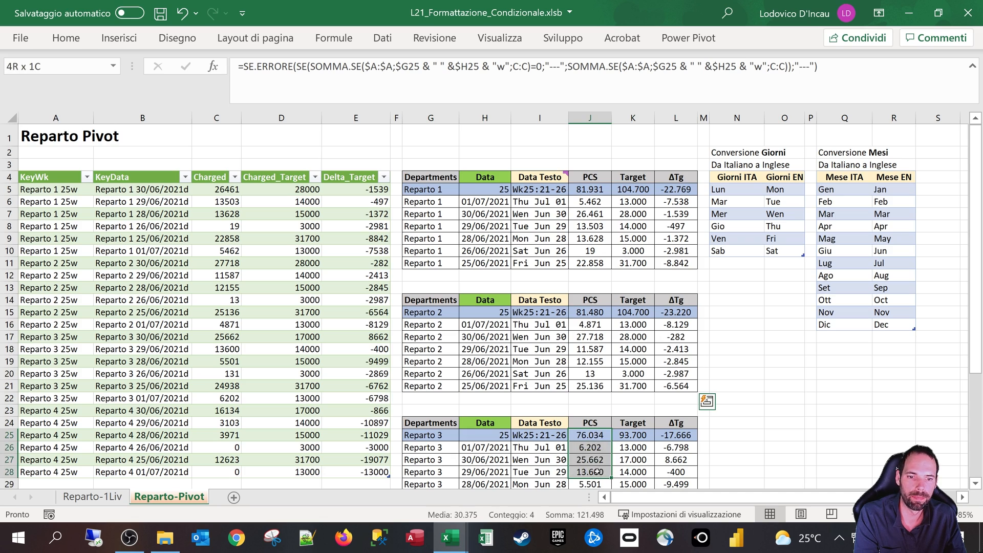
scroll(566, 434, "down", 4)
left_click(92, 496)
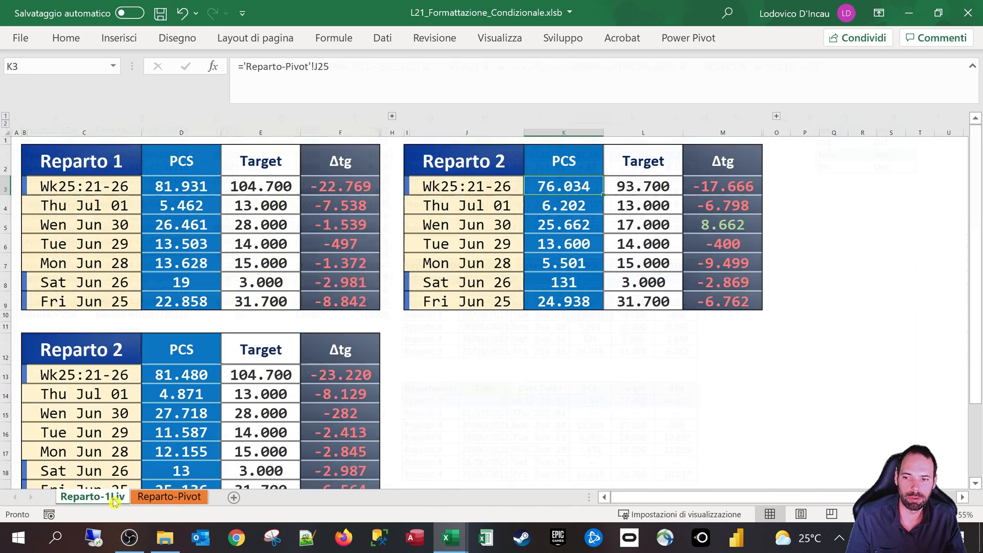
Copy the block I2:M9 to I12, beside the Reparto 2 block.
left_click_drag(451, 161, 727, 302)
key("ctrl+c")
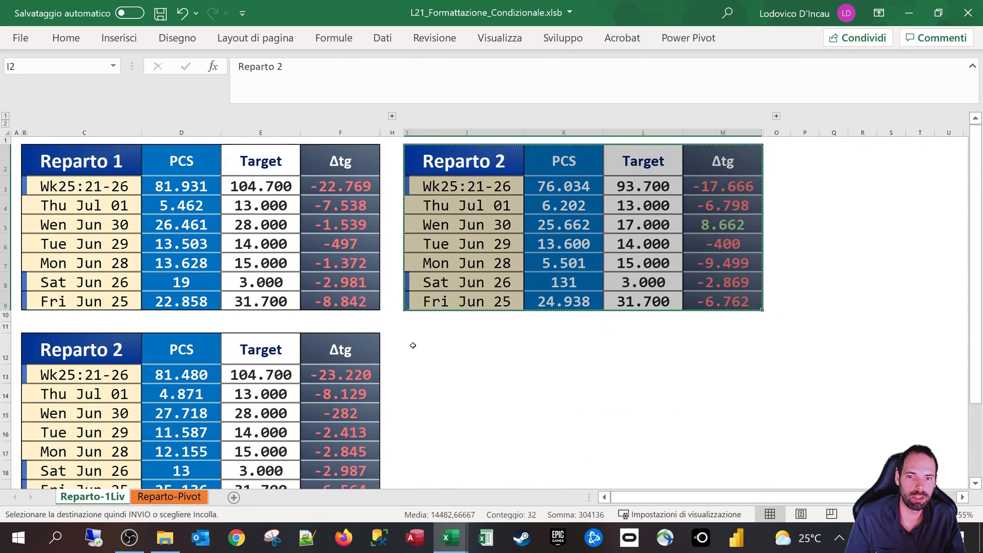
left_click(413, 344)
key("ctrl+v")
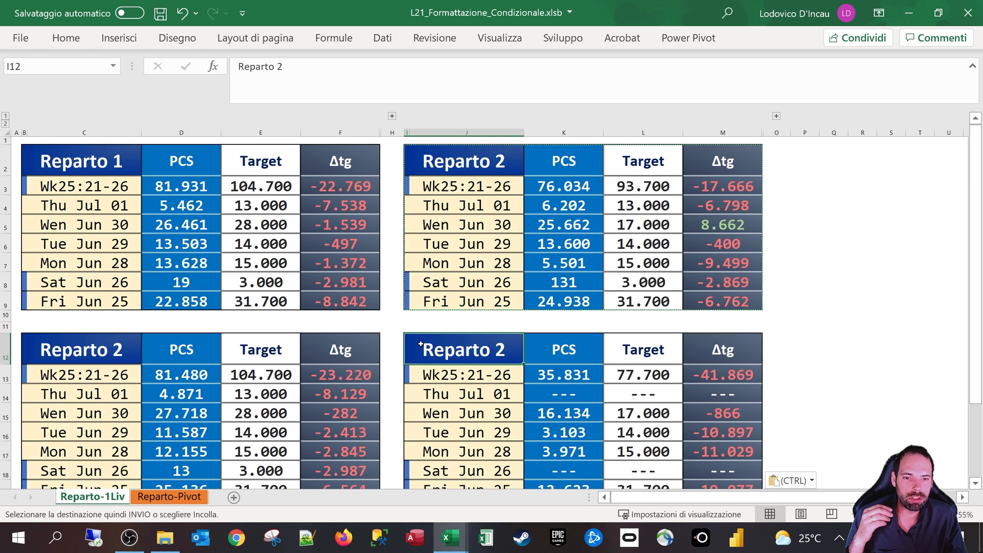
left_click(88, 163)
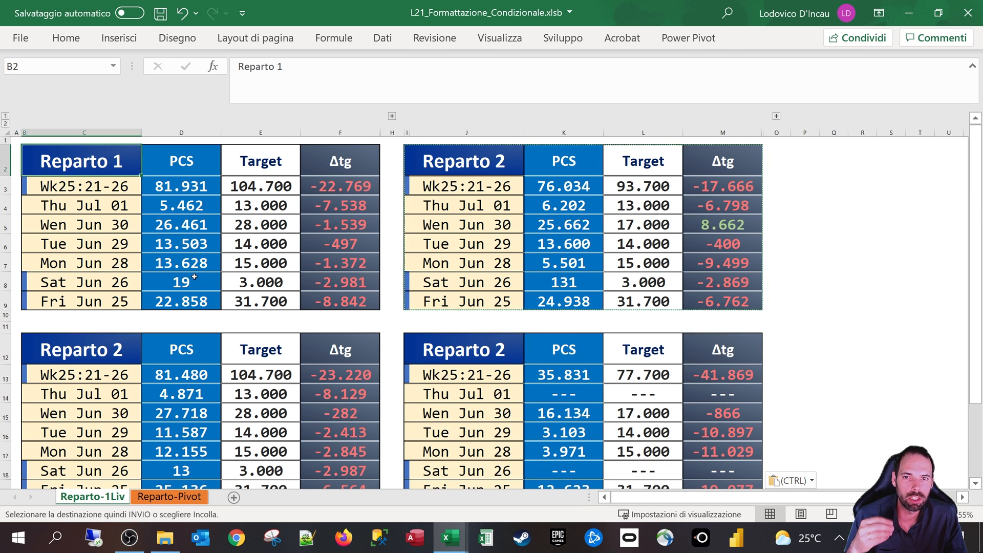
scroll(195, 277, "down", 1)
scroll(154, 231, "up", 1)
key("Escape")
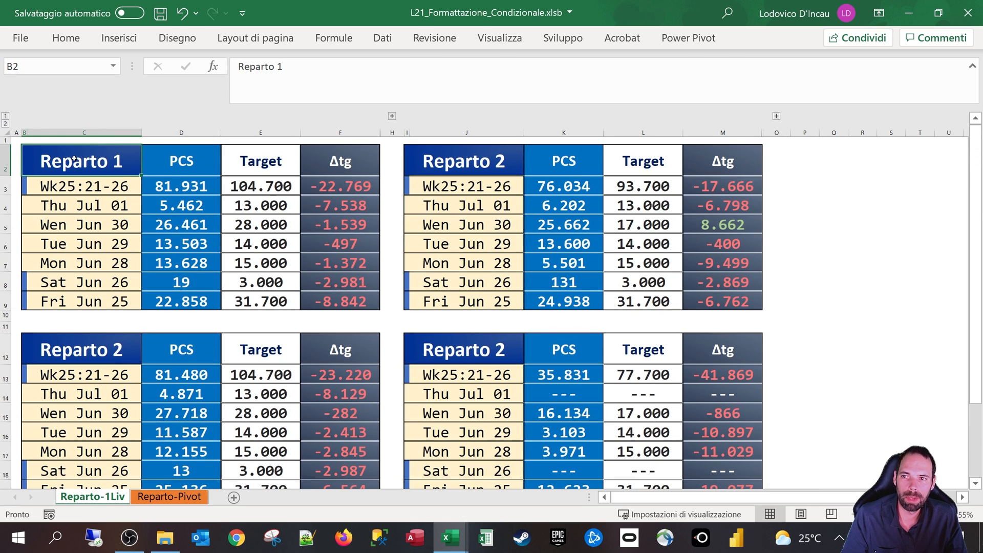
Examine the original Reparto 1 block and compare the Δtg references and formatting across the four blocks.
left_click_drag(74, 159, 342, 302)
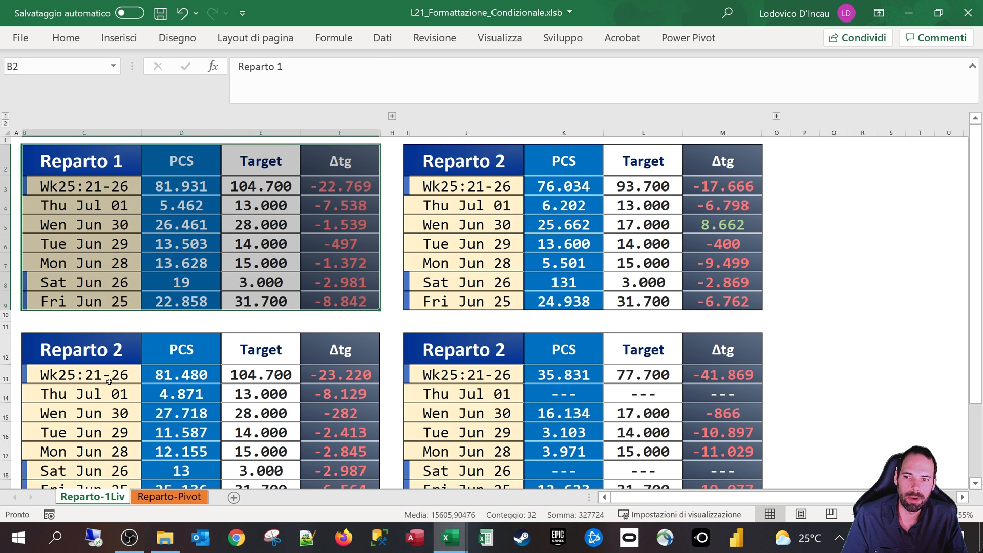
left_click(109, 379)
left_click(172, 393)
left_click(266, 392)
left_click(349, 391)
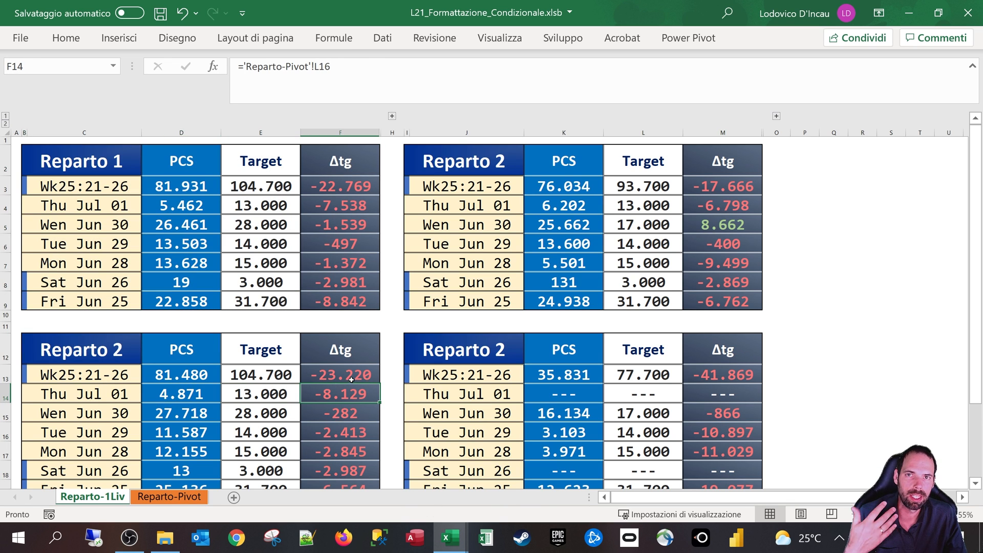
left_click(339, 372)
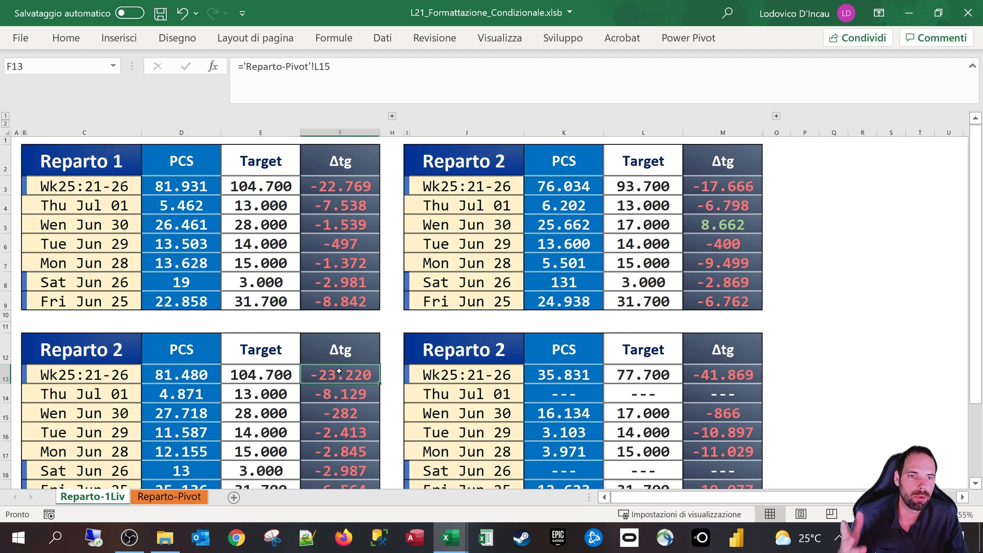
left_click(350, 190)
left_click(345, 244)
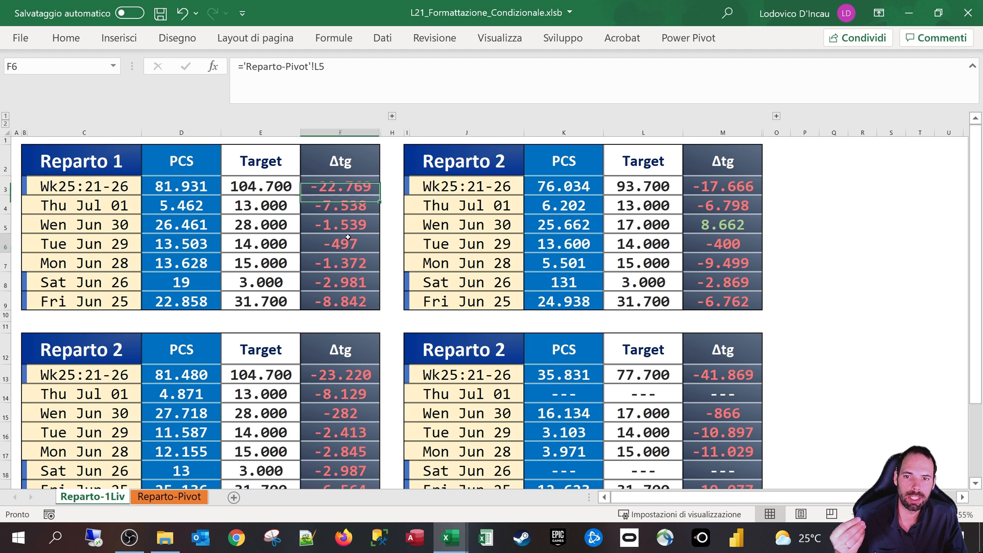
left_click(712, 207)
left_click(711, 263)
left_click(726, 406)
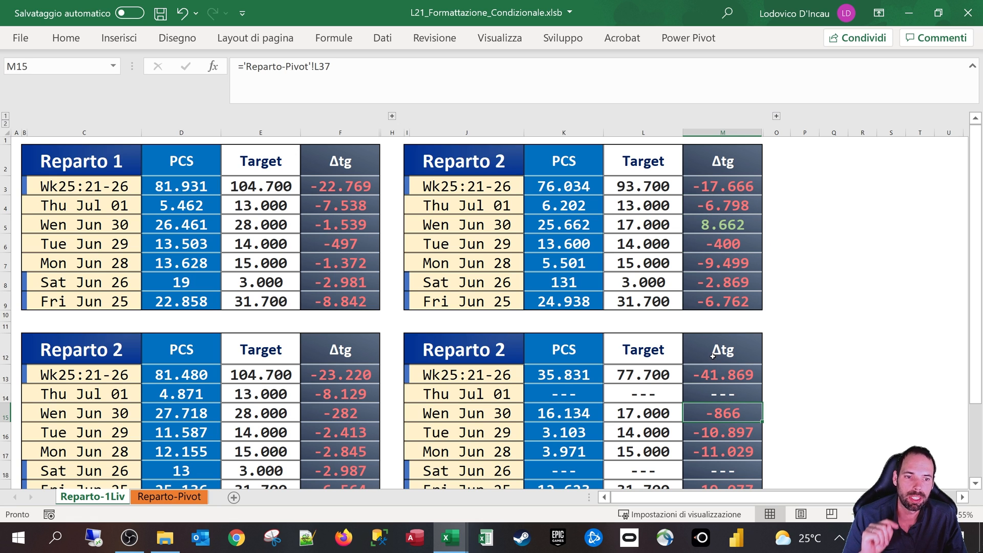
left_click(713, 355)
left_click(468, 352)
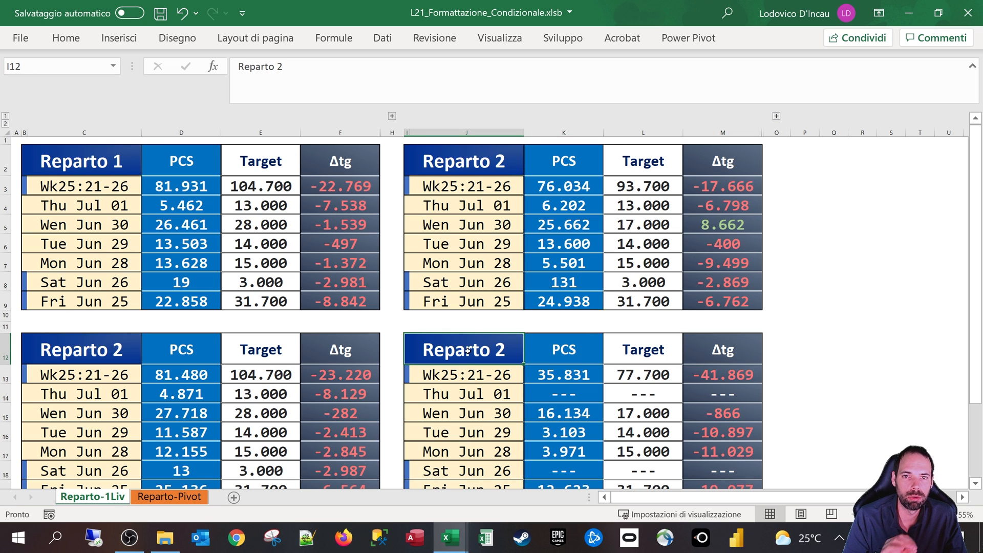
Retitle the block at I2 as Reparto 3 and the block at I12 as Reparto 4.
double_click(499, 160)
key("BackSpace")
type("3")
key("Return")
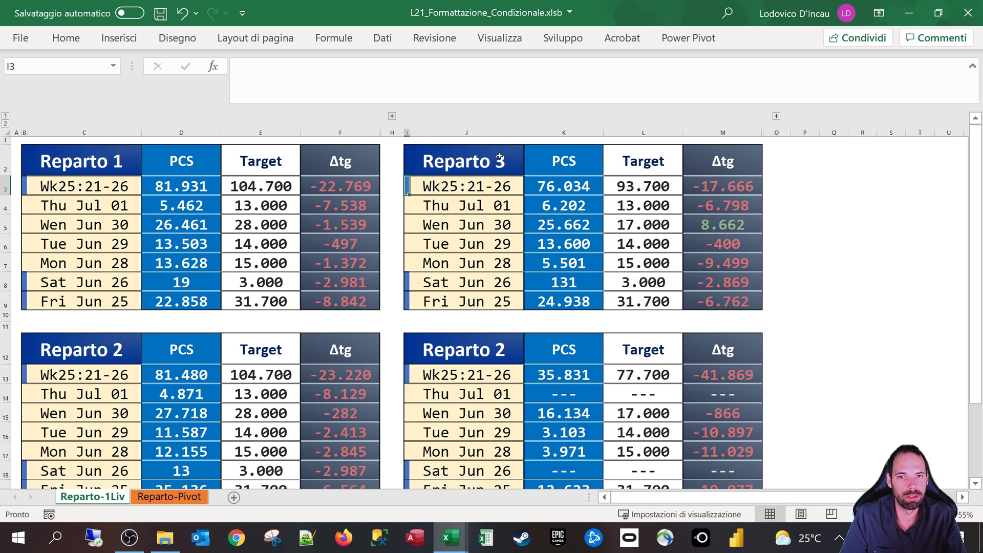
left_click(458, 347)
key("F2")
key("BackSpace")
type("4")
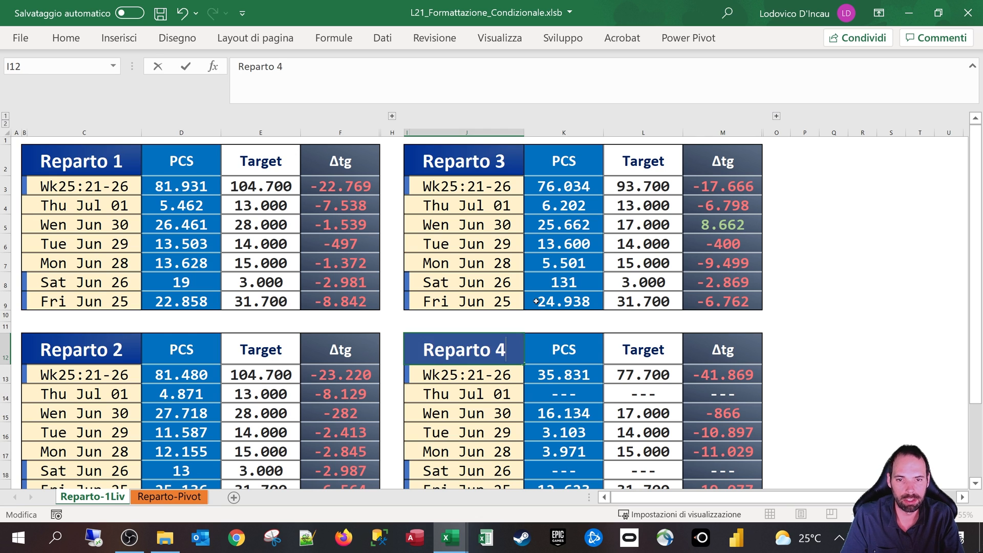
key("Return")
Commit the Reparto 4 title and list all conditional formatting rules for this worksheet in the rules manager.
left_click(92, 163)
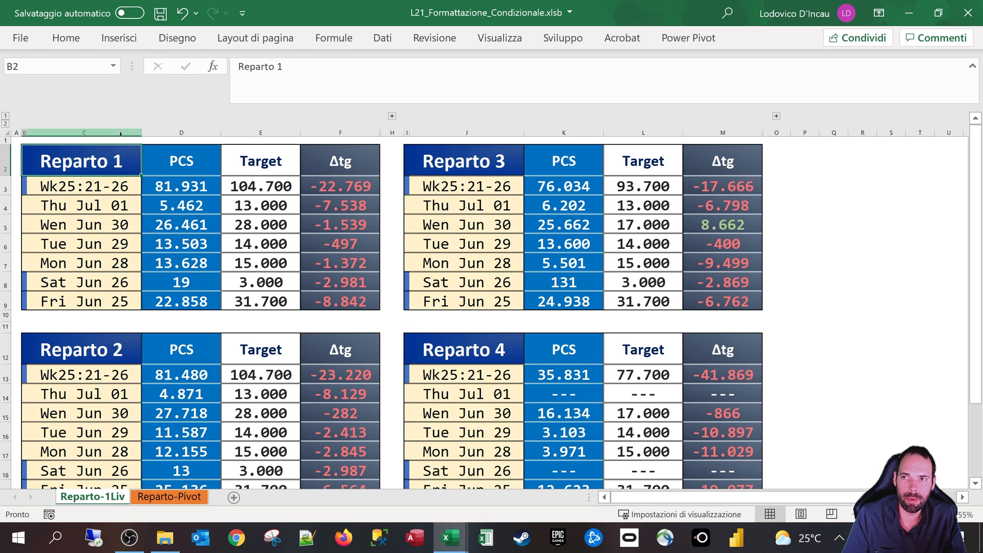
left_click(66, 38)
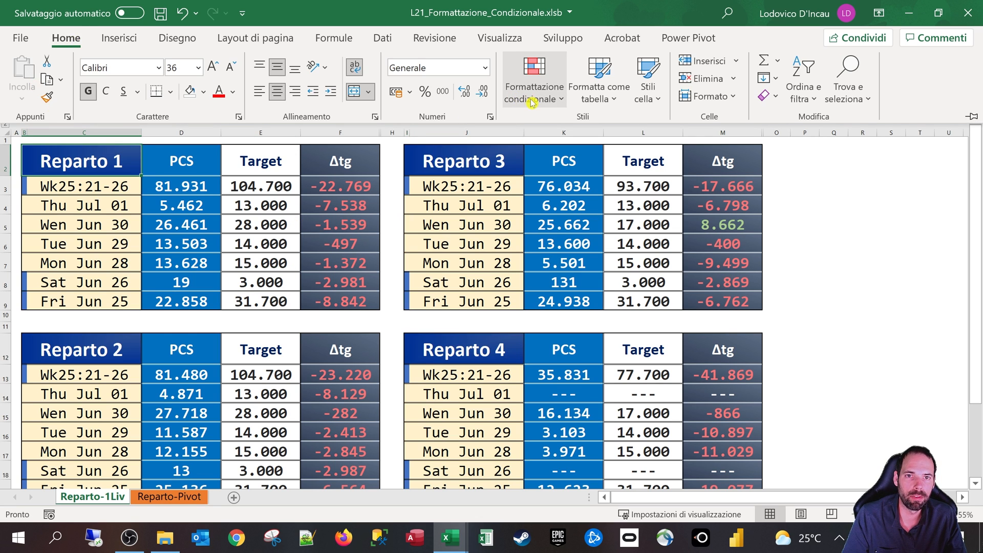
left_click(513, 97)
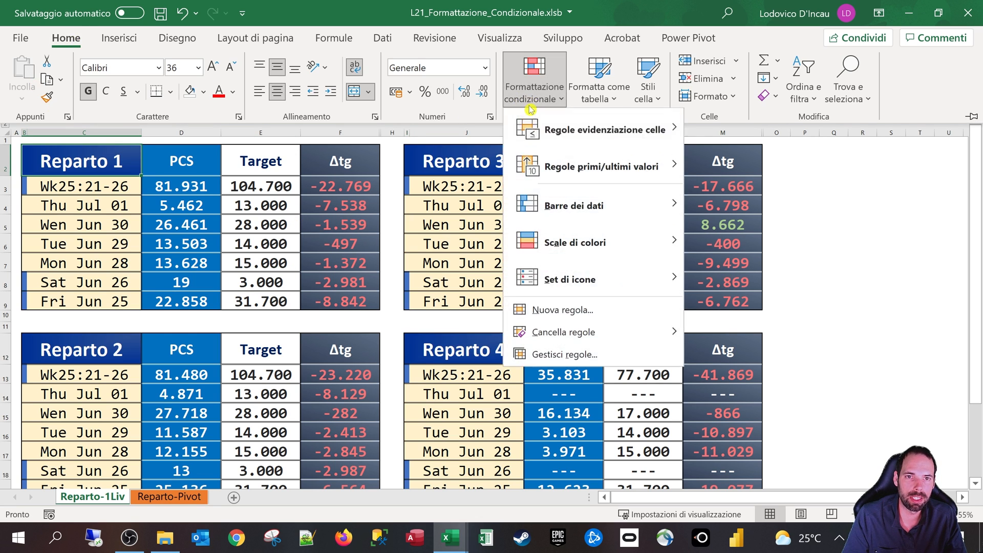
left_click(586, 354)
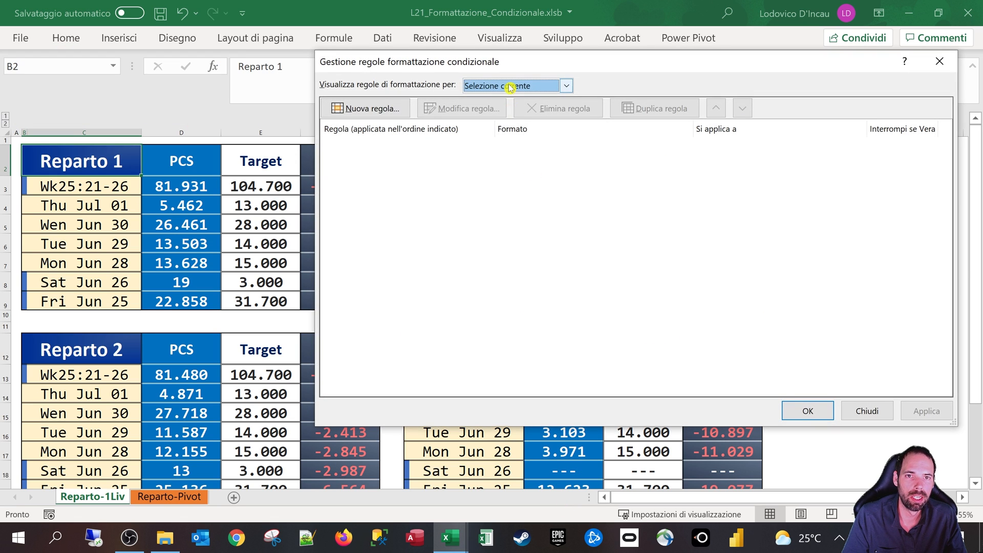
left_click(566, 85)
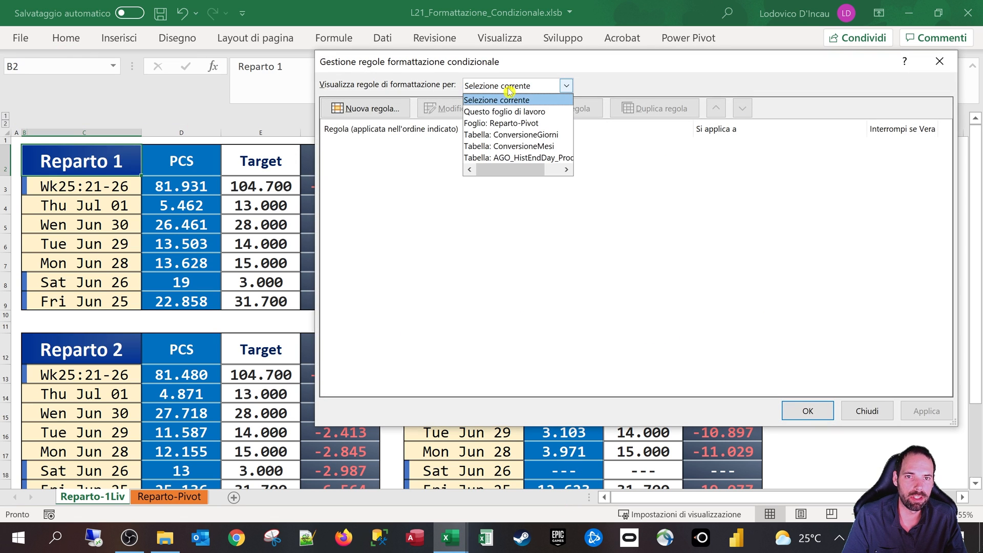
left_click(510, 112)
left_click_drag(574, 61, 454, 37)
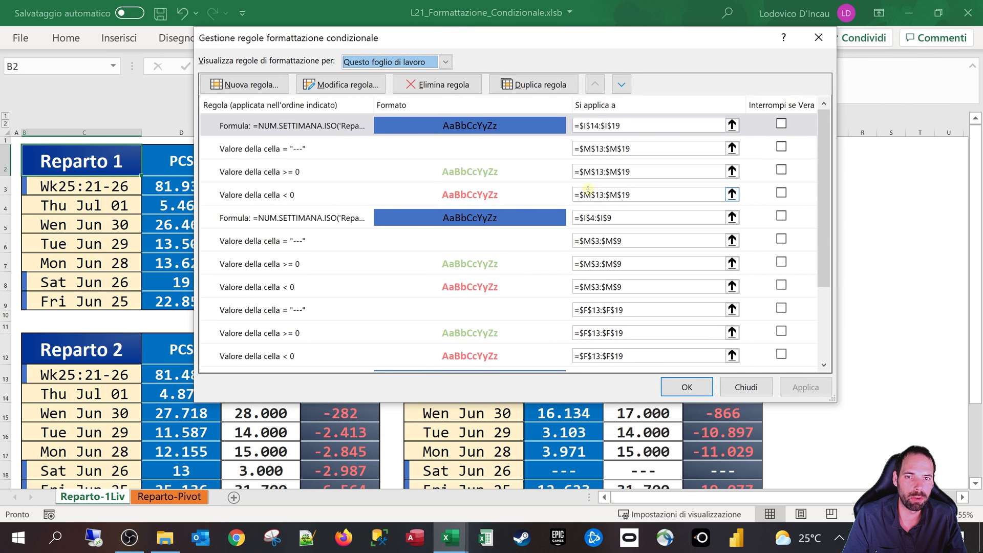
Examine the duplicated conditional formatting rules and their applied ranges for the Reparto 3 and Reparto 4 blocks.
left_click_drag(819, 229, 809, 196)
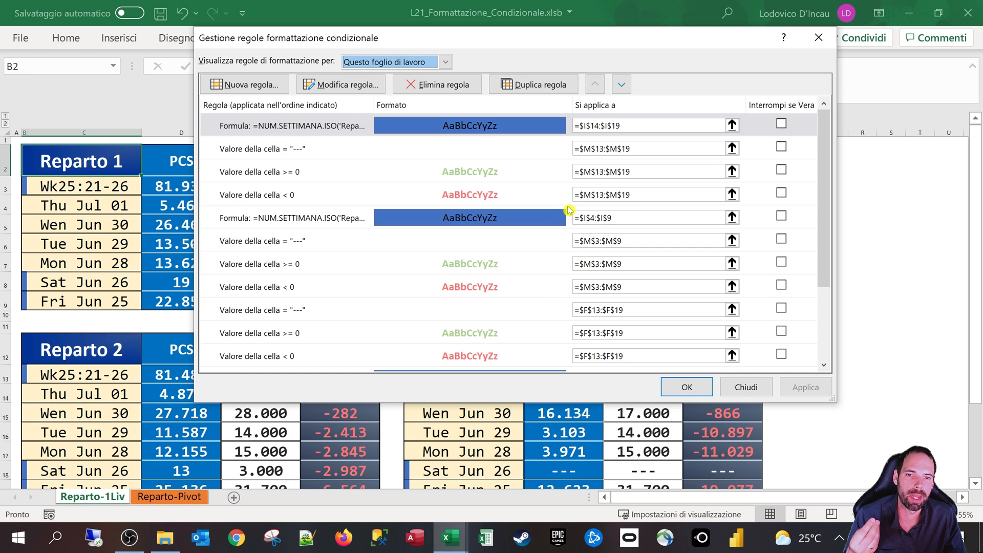
left_click(348, 224)
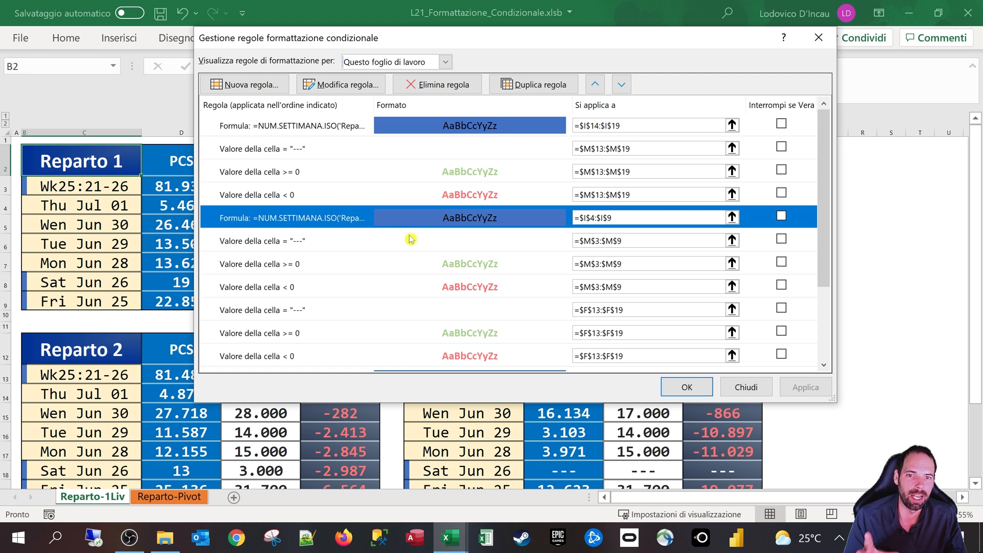
scroll(430, 289, "down", 1)
scroll(428, 285, "up", 1)
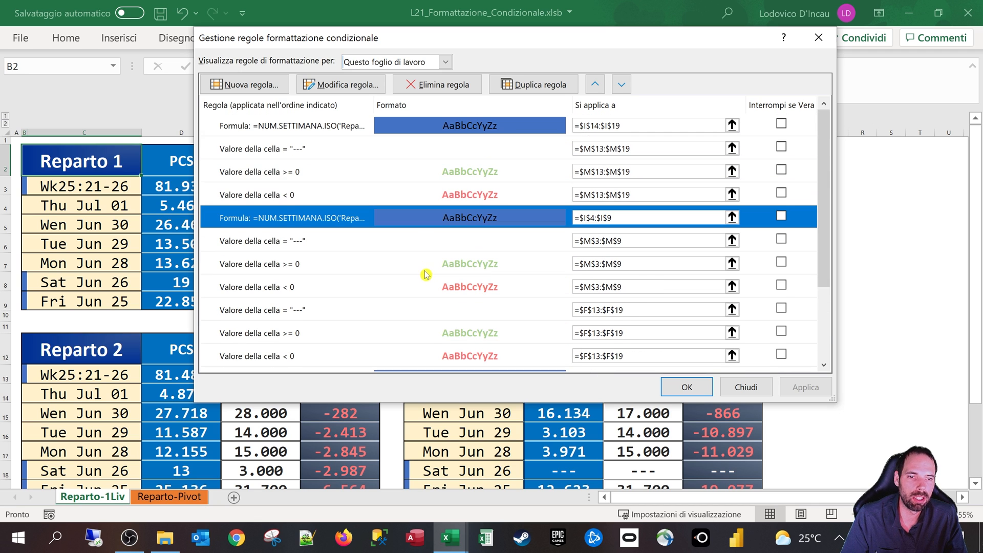
left_click(446, 194)
left_click(433, 147)
left_click(423, 174)
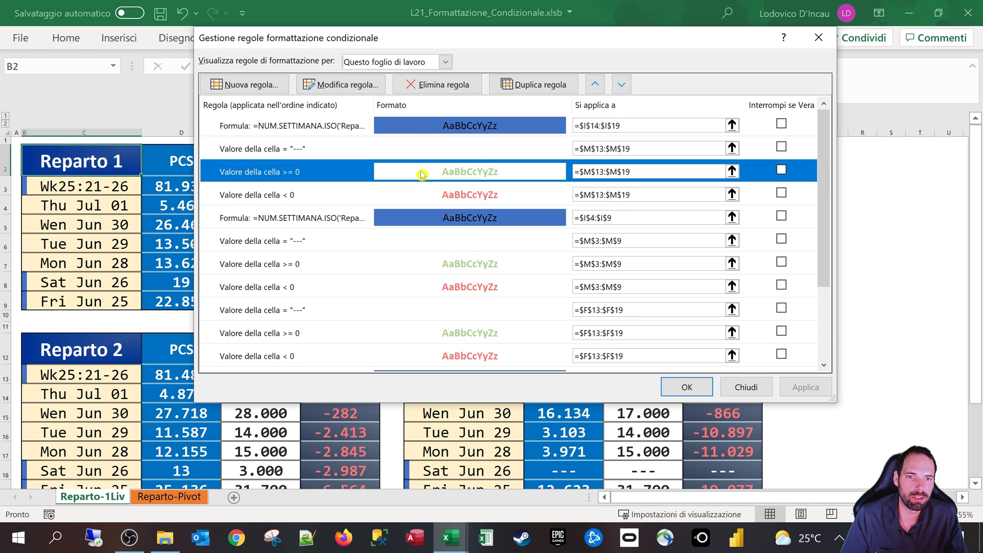
left_click(433, 239)
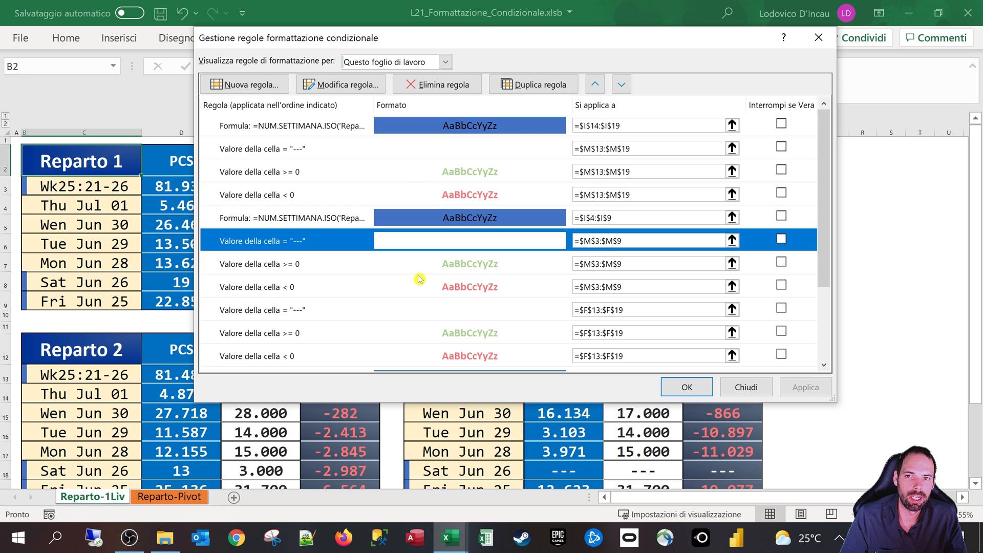
left_click(461, 150)
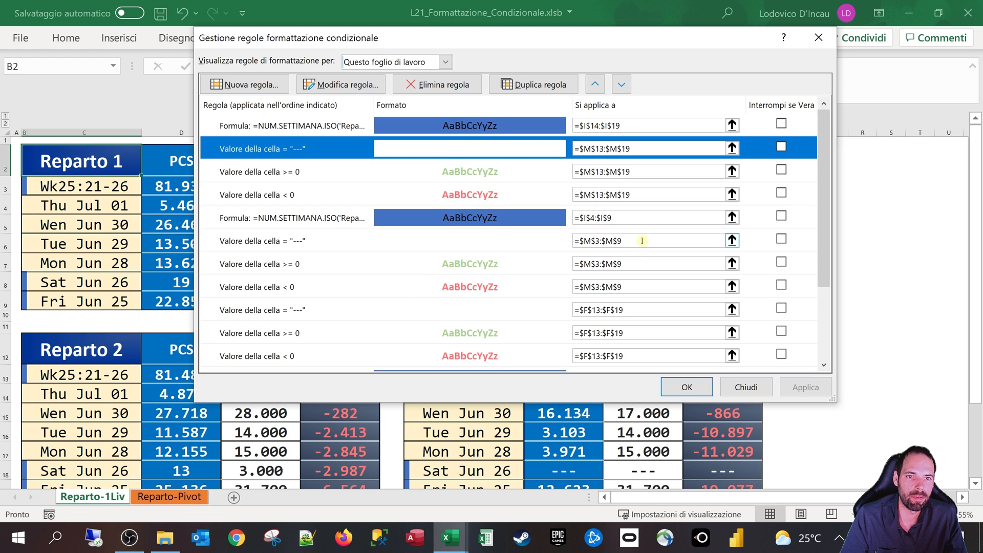
Extend the "---" rule on $M$13:$M$19 to also cover $M$3:$M$9, and delete the duplicate rule.
left_click_drag(642, 241, 577, 241)
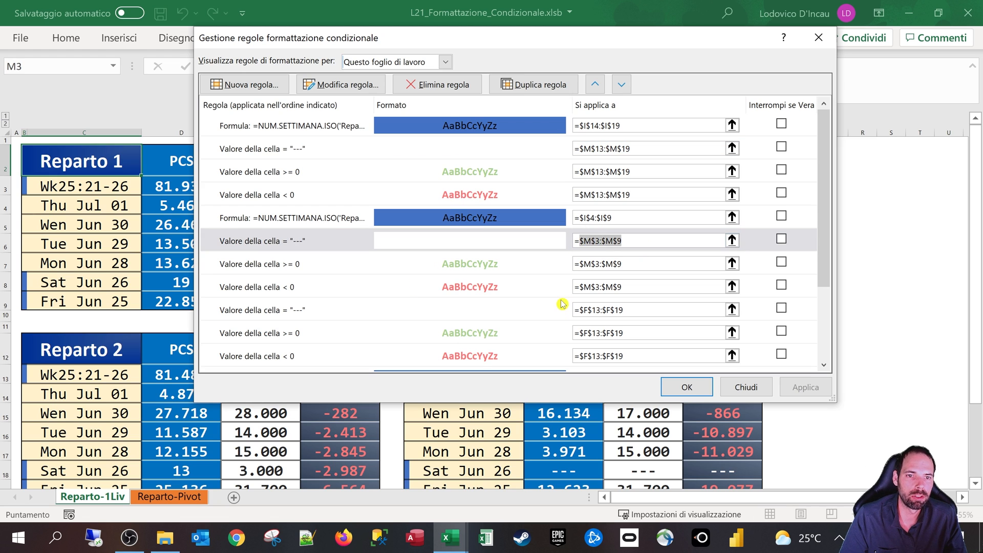
key("ctrl+x")
left_click(652, 149)
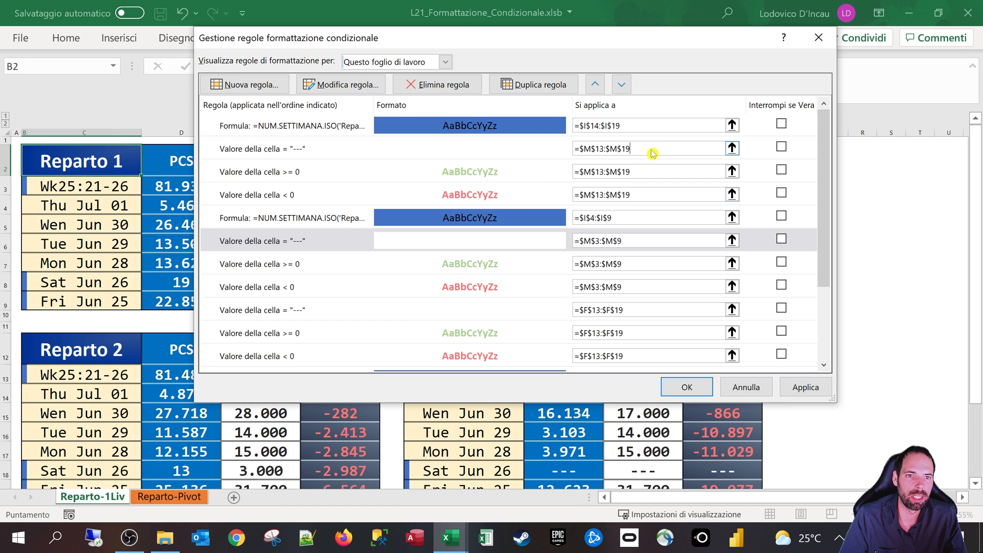
type(";")
key("ctrl+v")
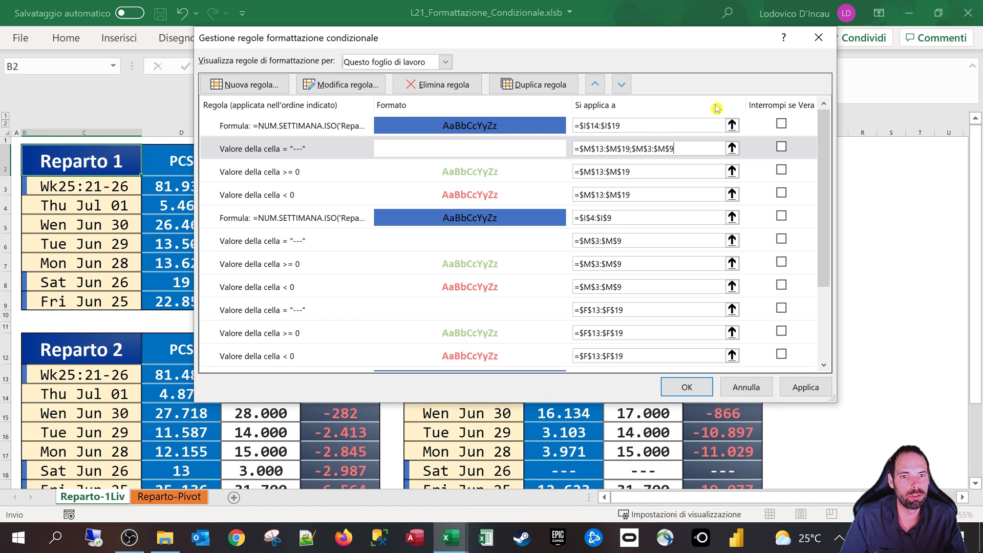
left_click(470, 238)
left_click(451, 86)
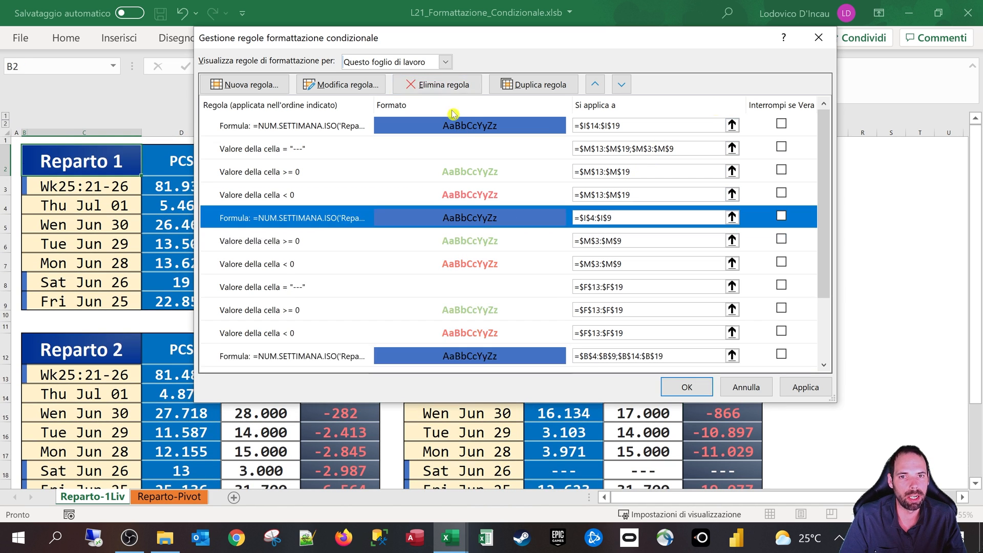
Extend the week-number formula rule on $I$14:$I$19 to also cover $I$4:$I$9, and delete the duplicate rule.
left_click(605, 218)
left_click_drag(605, 218, 580, 217)
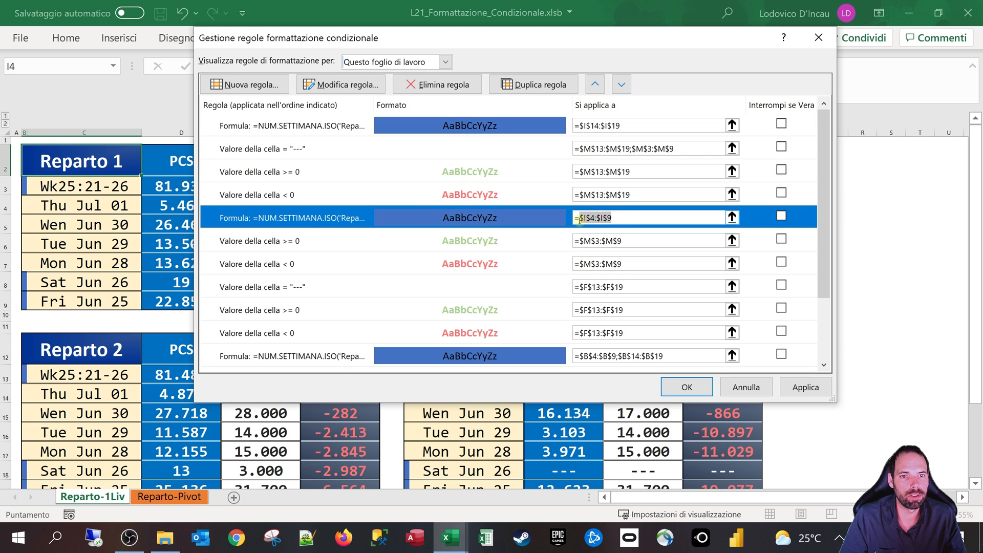
left_click(659, 125)
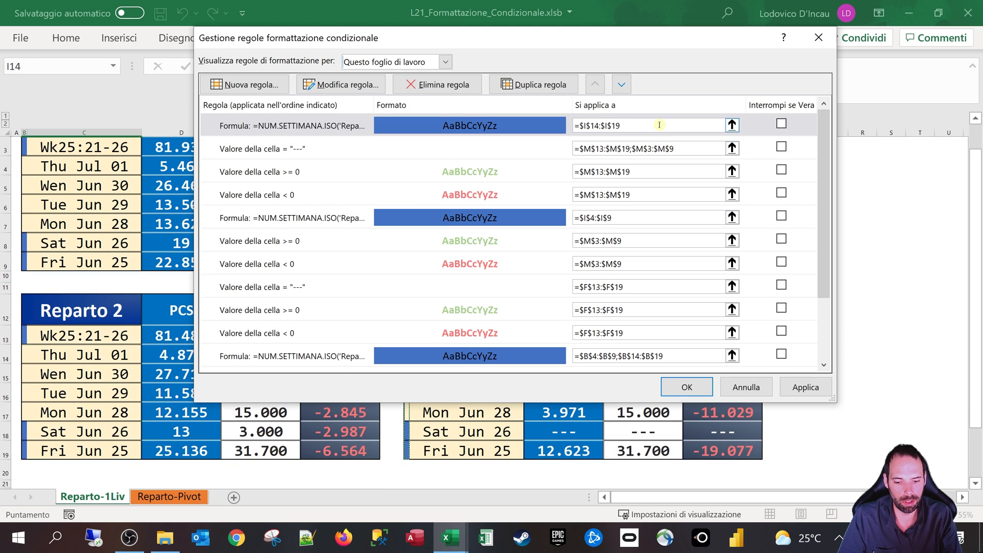
type(";")
key("ctrl+v")
left_click(455, 223)
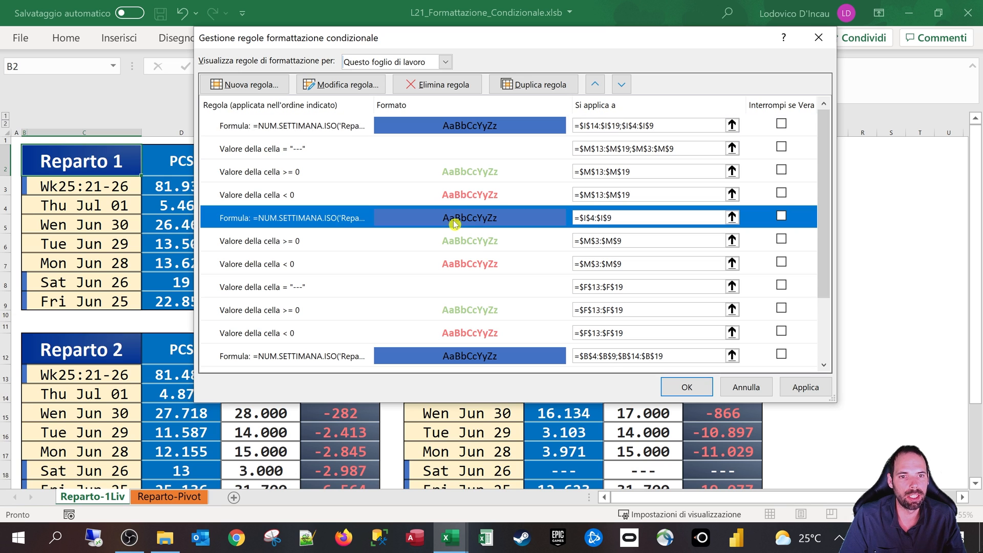
left_click(435, 85)
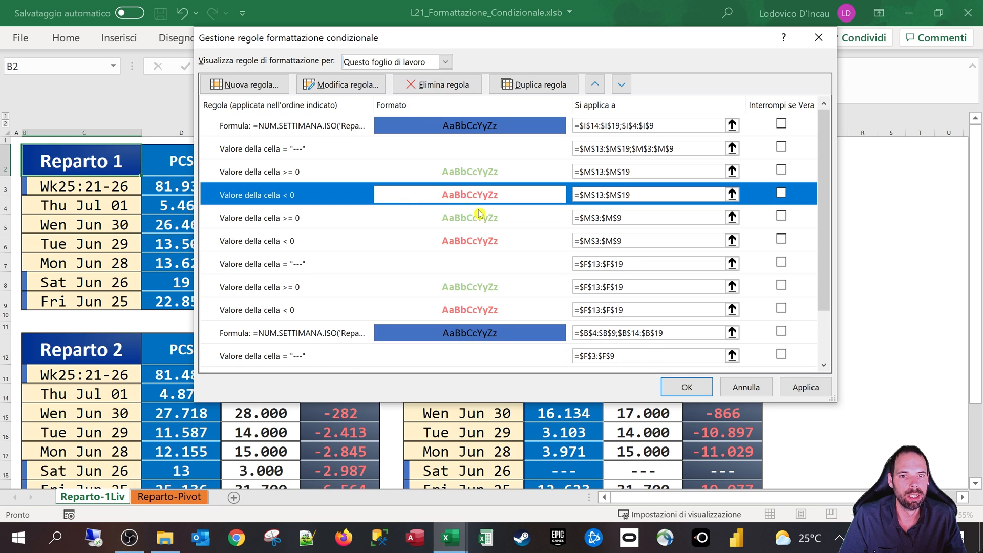
Add $B$4:$B$9;$B$14:$B$19 to the first week-number formula rule's range, delete the duplicate rule, and check the combined range.
left_click(587, 333)
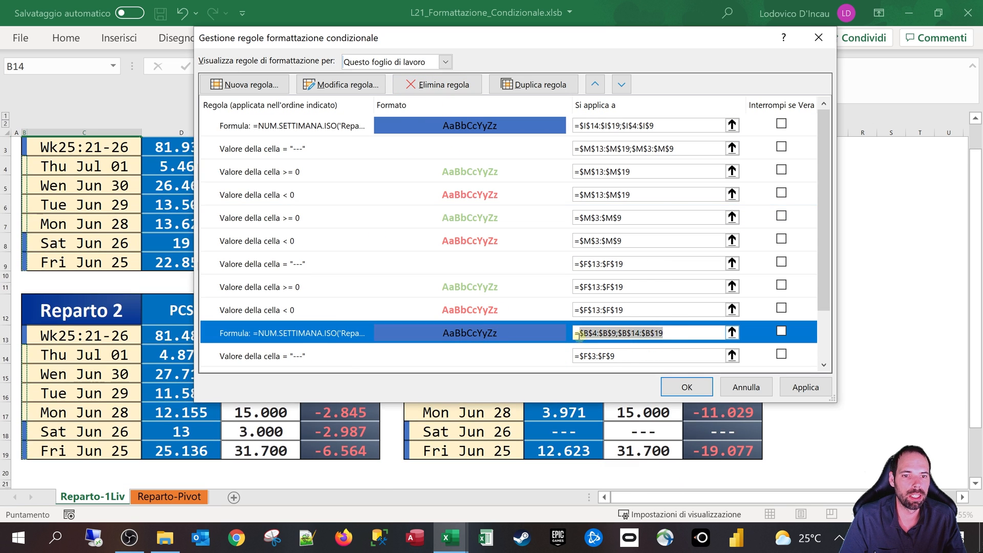
left_click(678, 125)
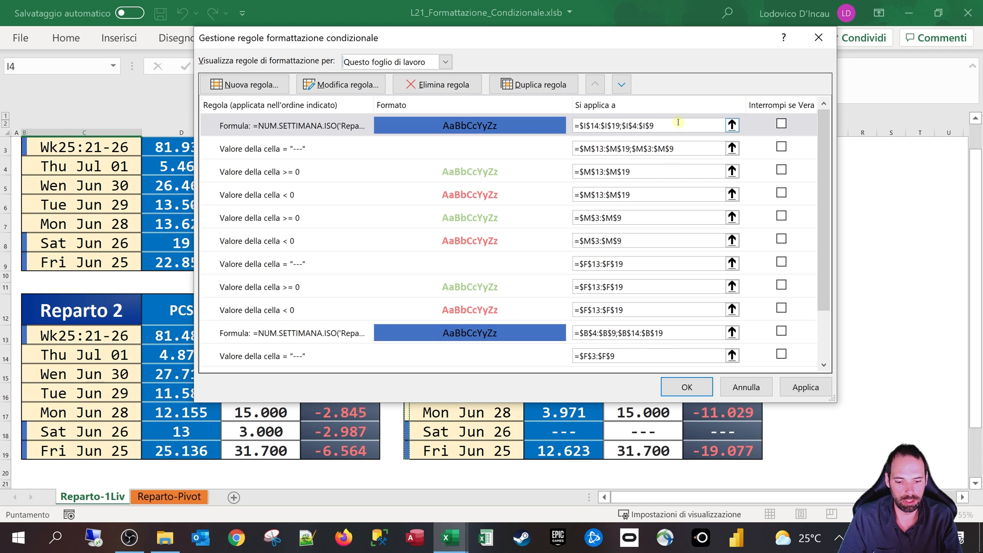
type(";")
key("ctrl+v")
left_click(439, 333)
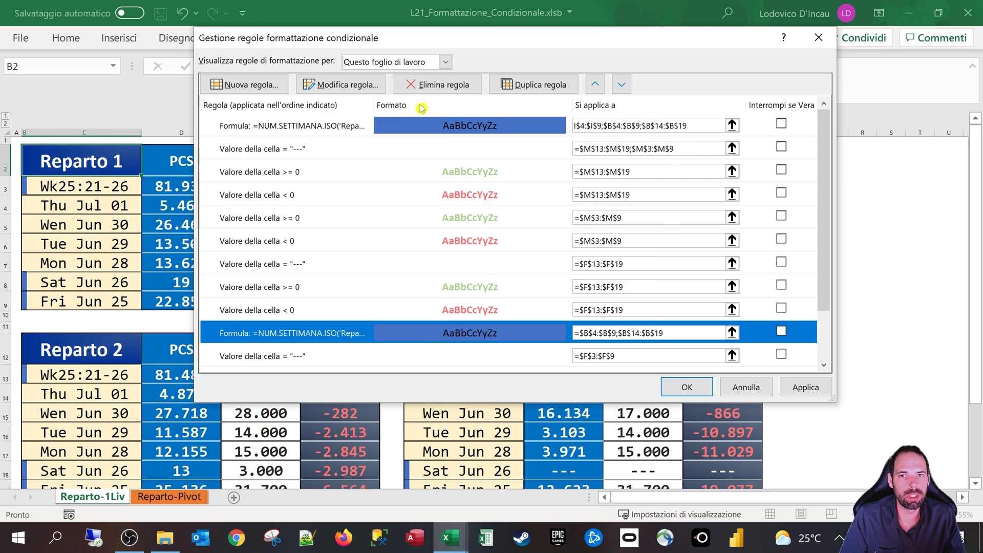
left_click(433, 90)
left_click_drag(592, 125, 727, 126)
left_click(753, 127)
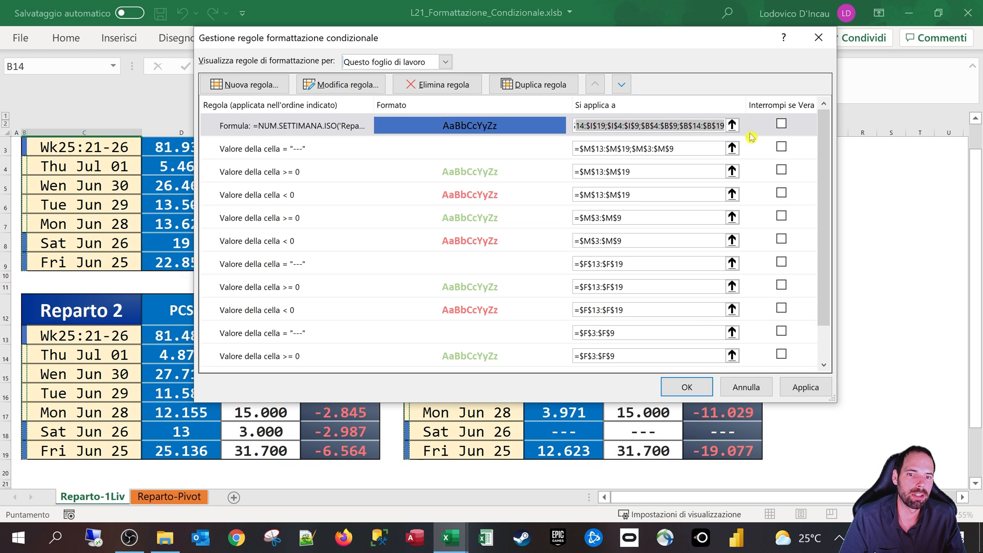
Compare the remaining >= 0, < 0 and "---" rules across the Δtg ranges, and close the rules manager discarding all changes.
left_click(485, 339)
left_click(469, 288)
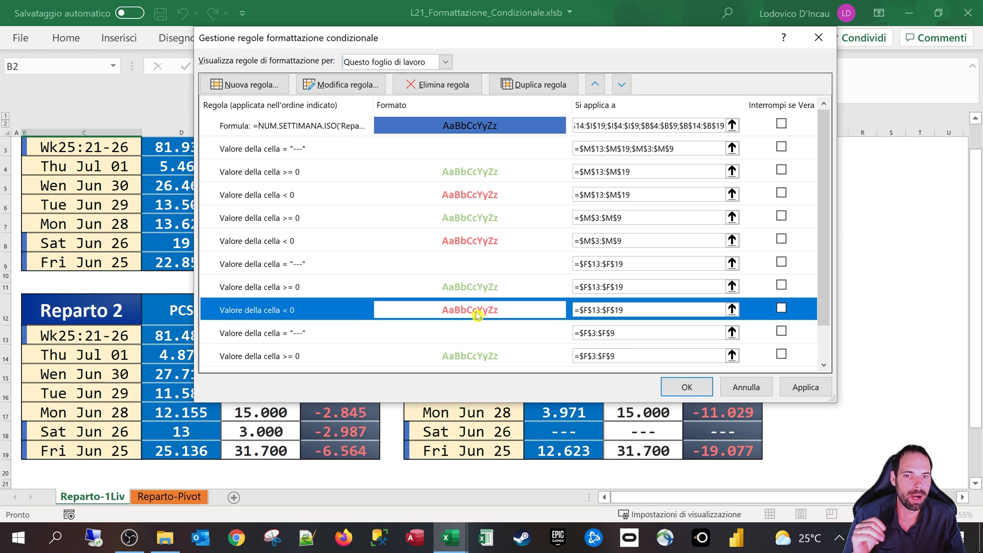
left_click(480, 311)
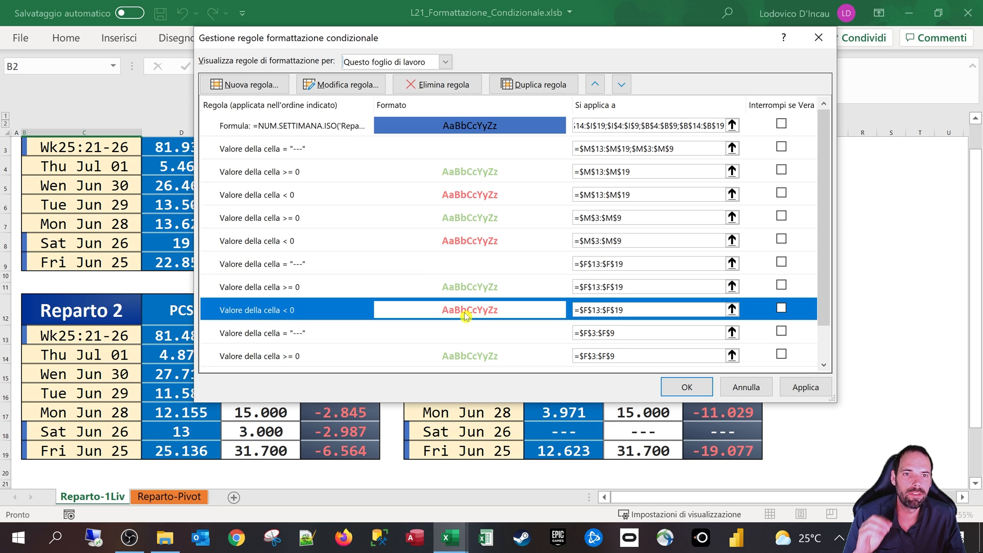
left_click(464, 288)
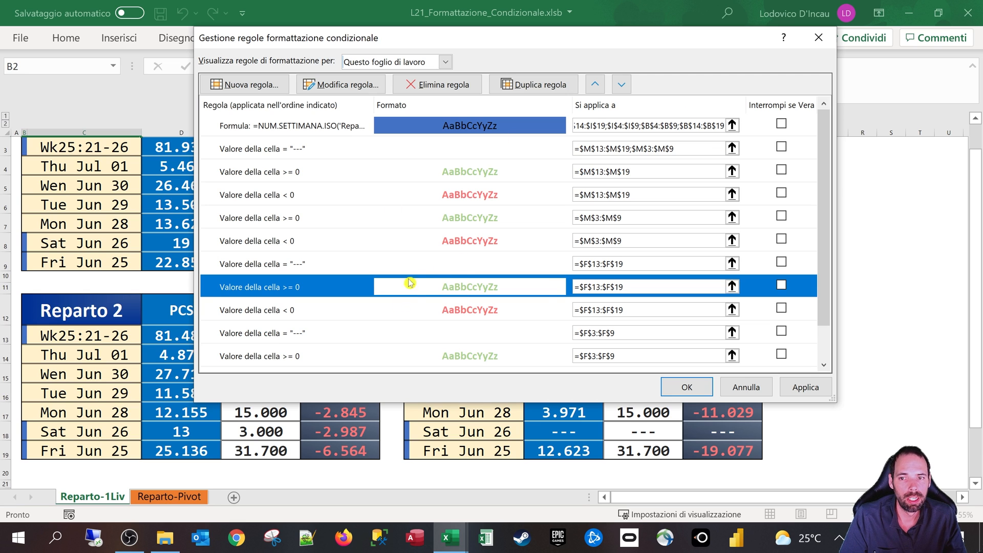
left_click(413, 247)
left_click(400, 201)
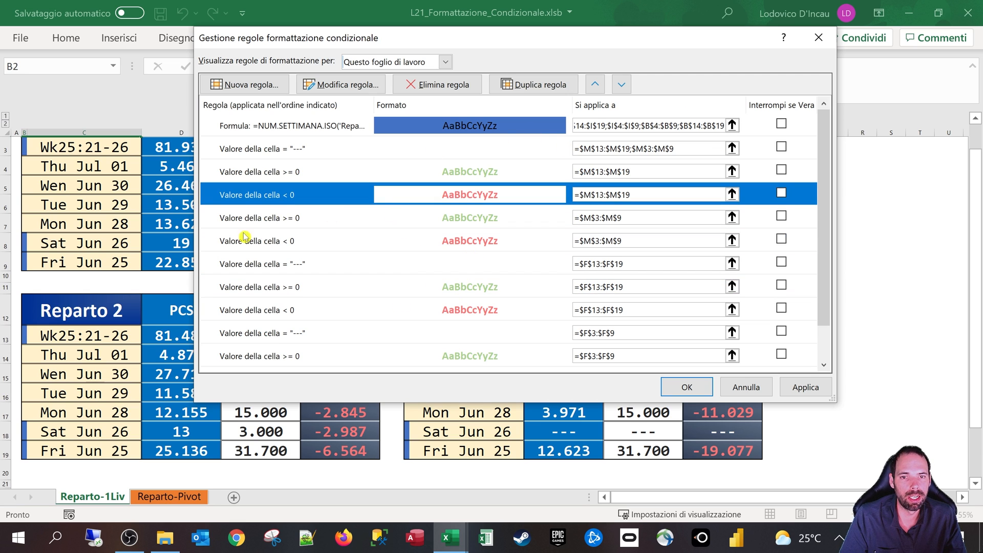
left_click(367, 318)
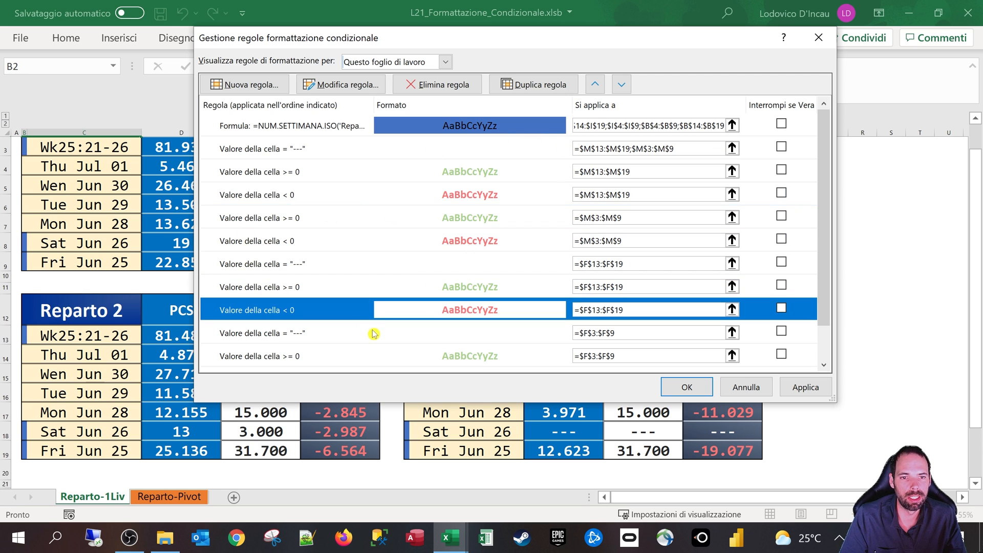
left_click(439, 217)
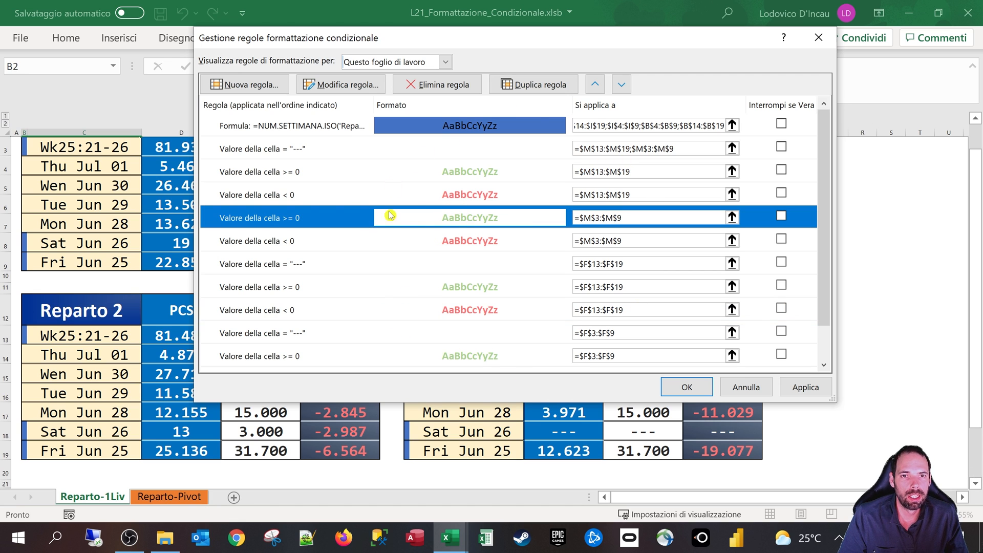
left_click(480, 167)
left_click(439, 217)
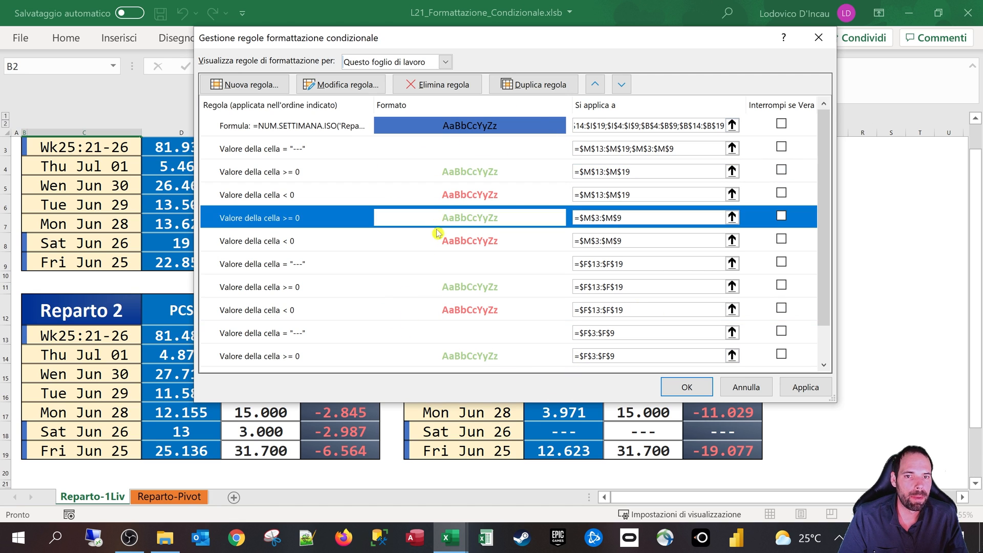
left_click(444, 284)
left_click(450, 354)
left_click(444, 250)
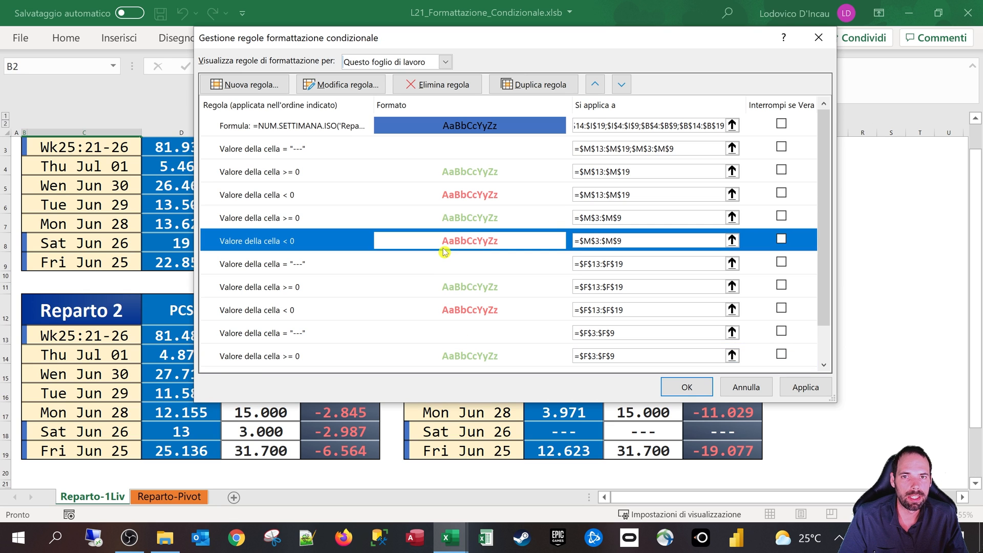
left_click(457, 171)
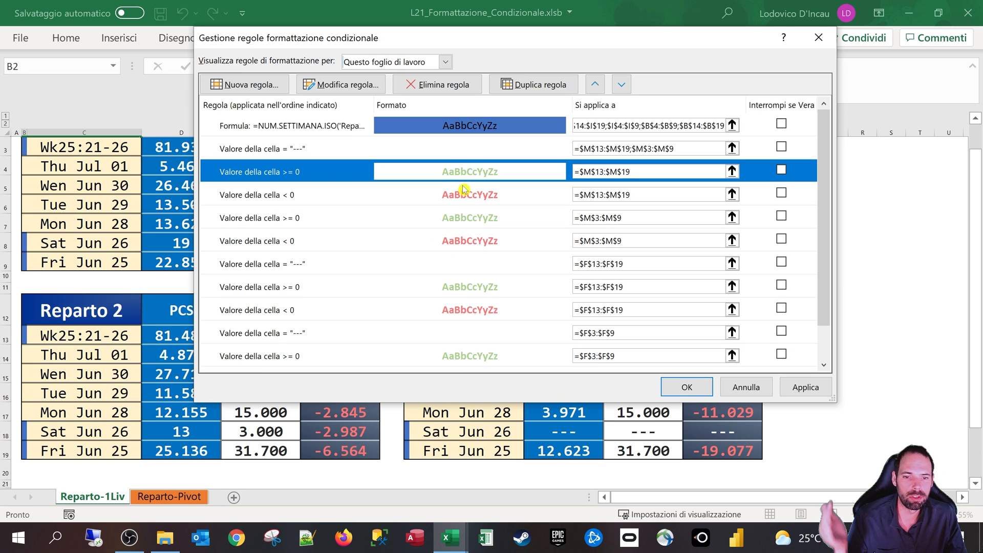
left_click(747, 387)
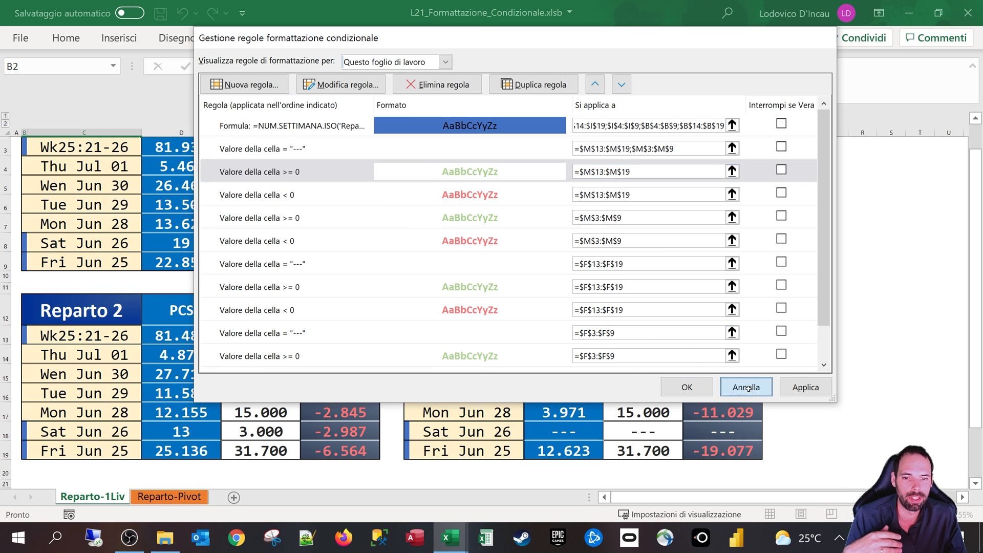
scroll(318, 361, "up", 1)
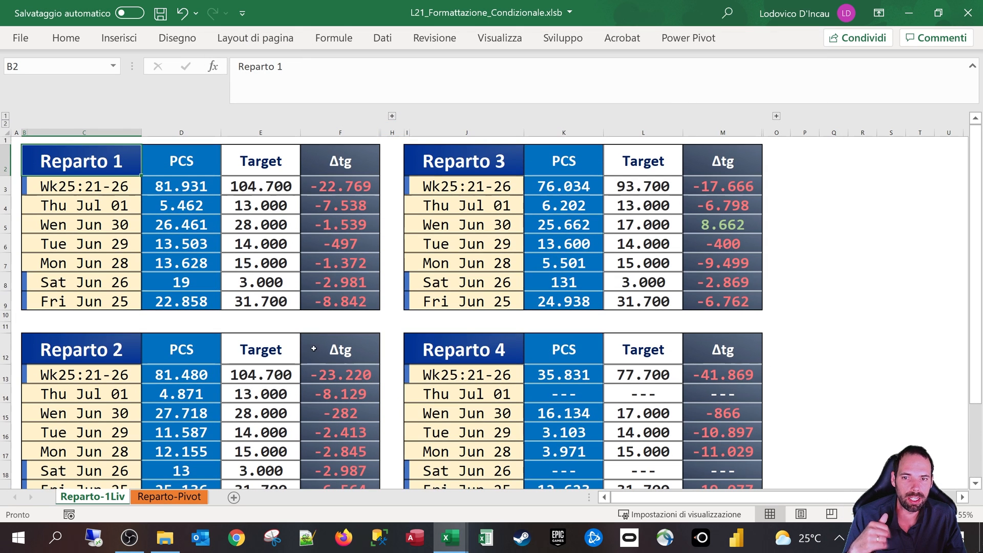